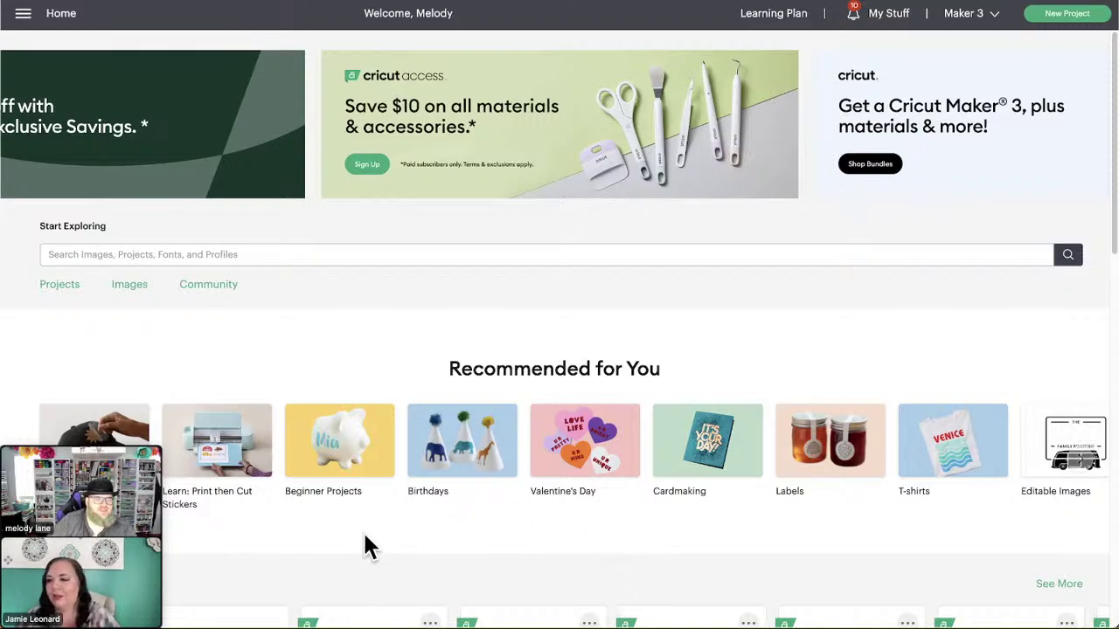
# Step: Open a blank canvas and set its background color to red from the material colors
pyautogui.click(22, 13)
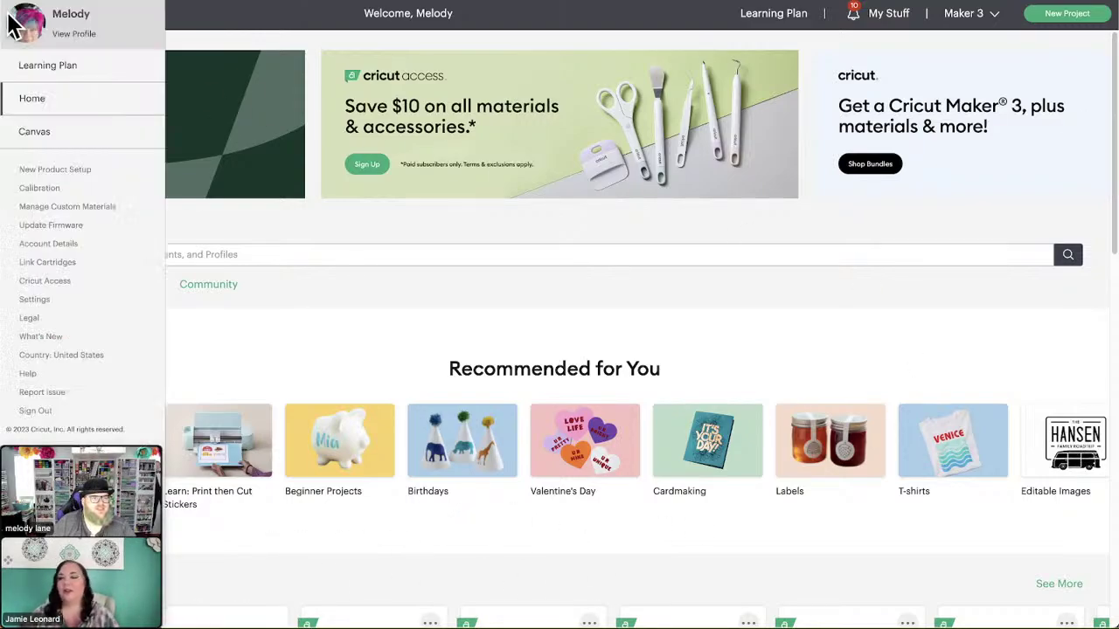
pyautogui.click(34, 131)
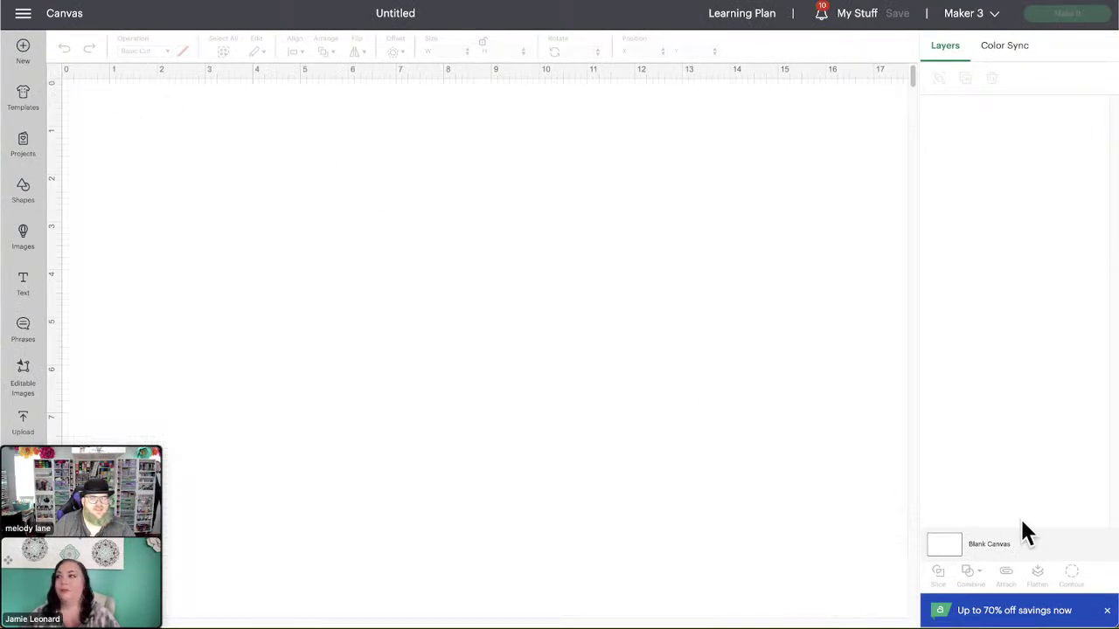
pyautogui.click(956, 549)
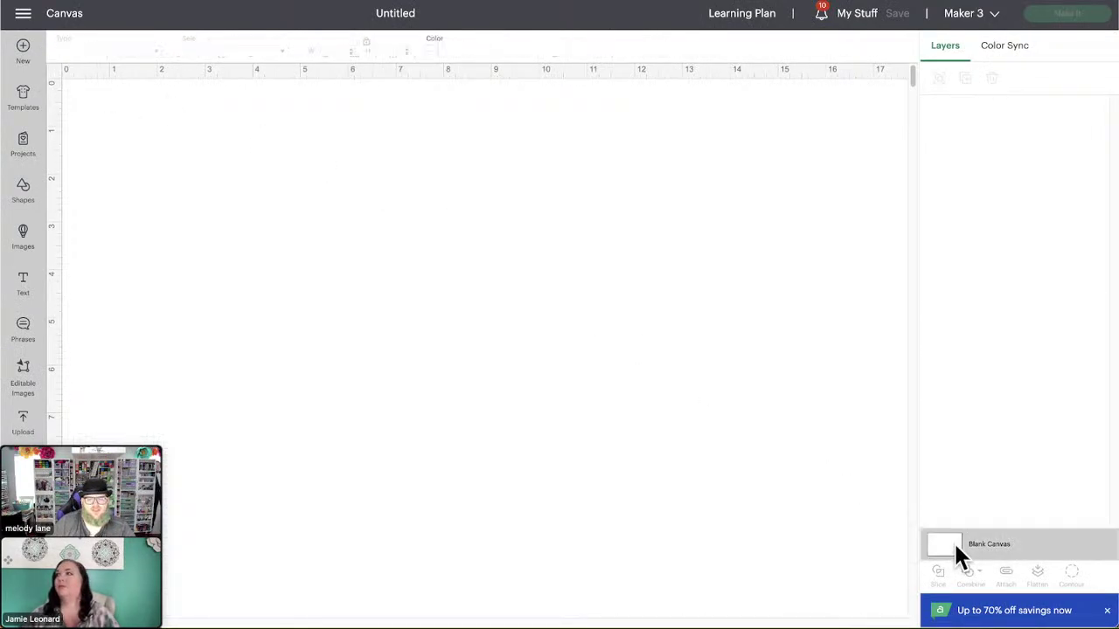
pyautogui.click(435, 50)
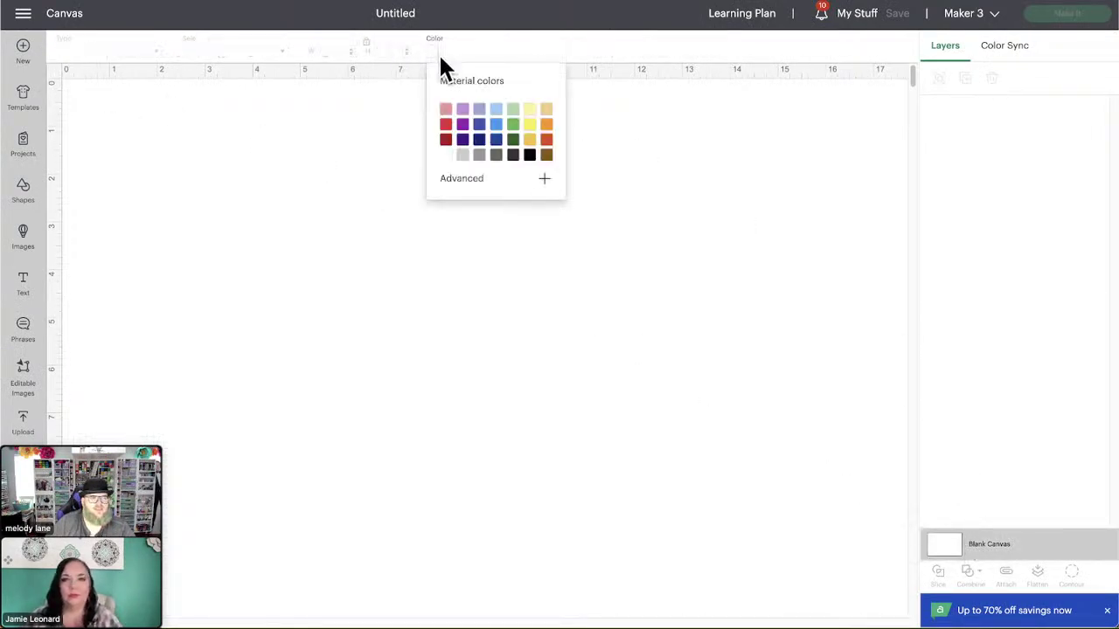
pyautogui.click(446, 124)
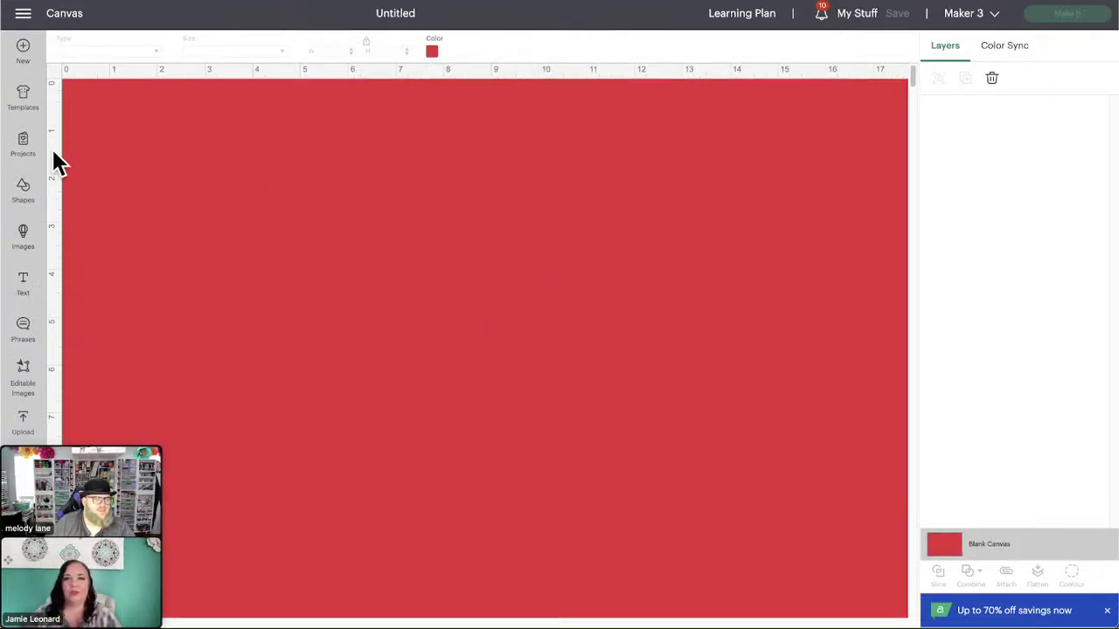
# Step: Open the Birthday Retro Cartoons set from the Image Sets category of the image library
pyautogui.click(23, 247)
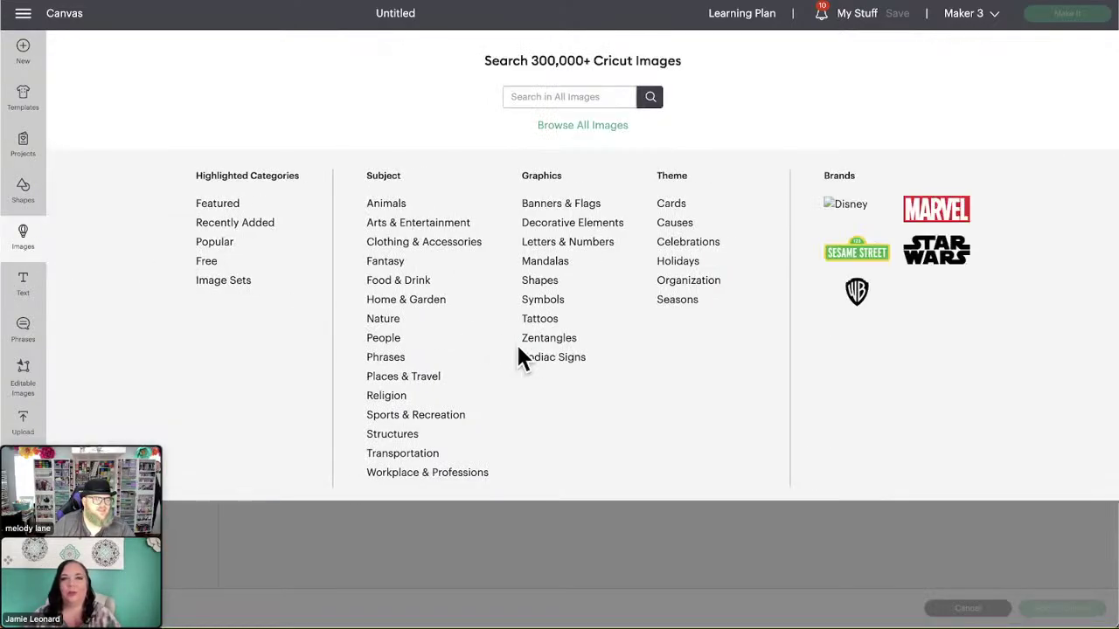
pyautogui.click(224, 281)
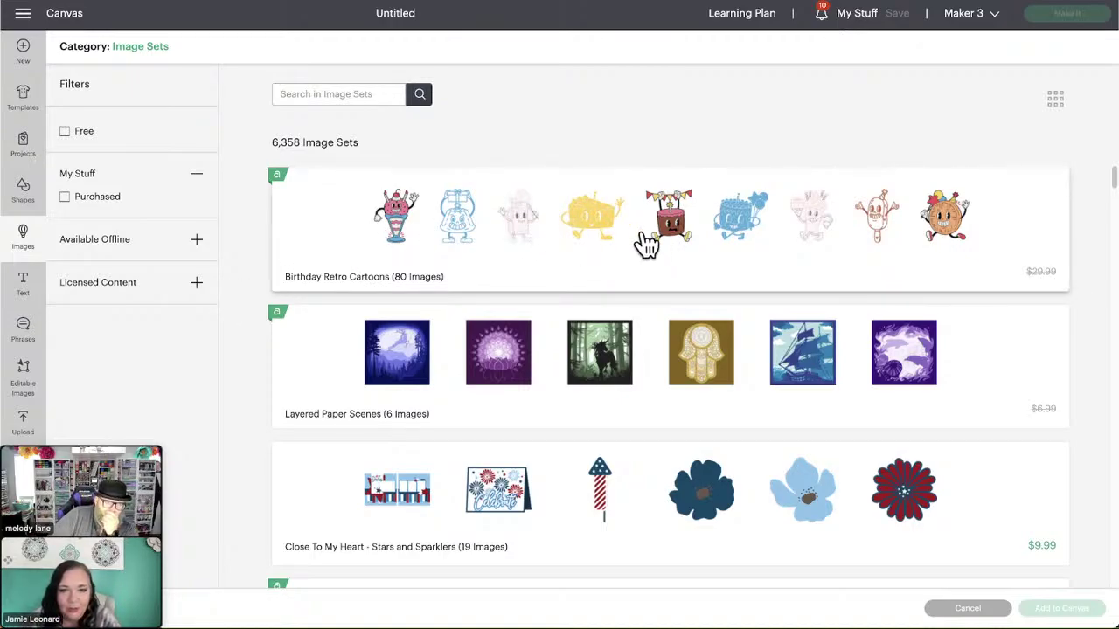
pyautogui.click(607, 233)
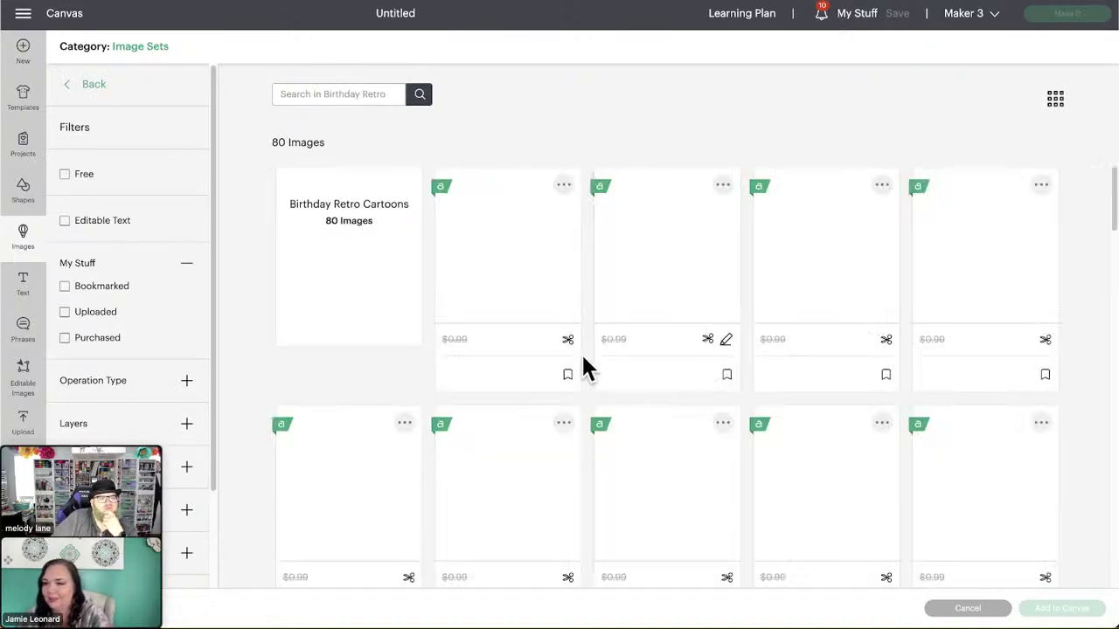
pyautogui.click(151, 51)
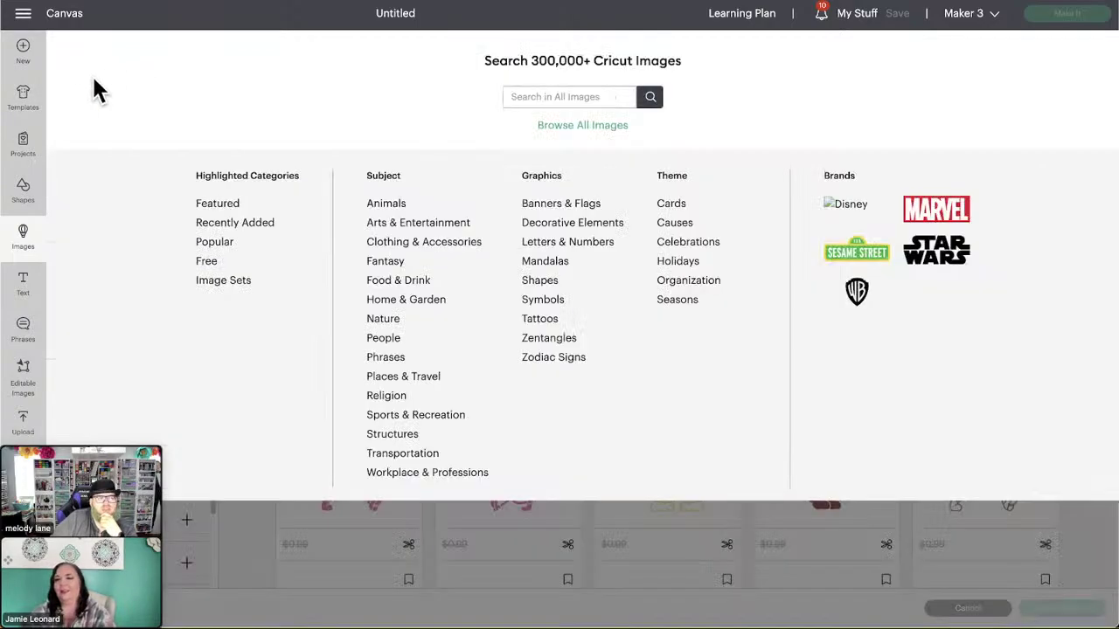
pyautogui.click(24, 236)
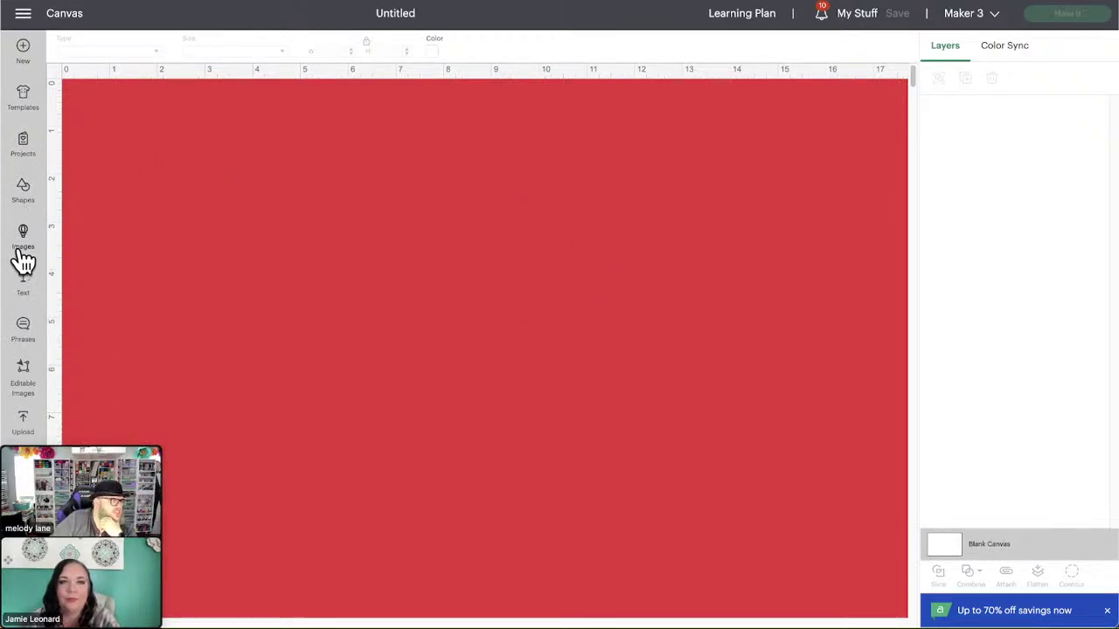
pyautogui.click(26, 252)
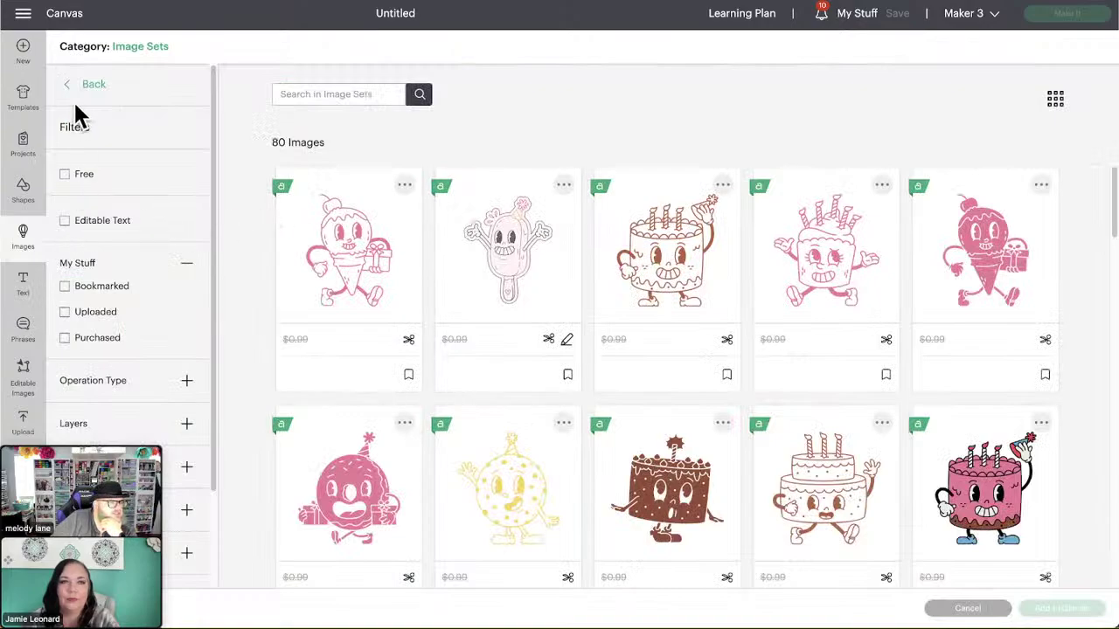
pyautogui.click(147, 46)
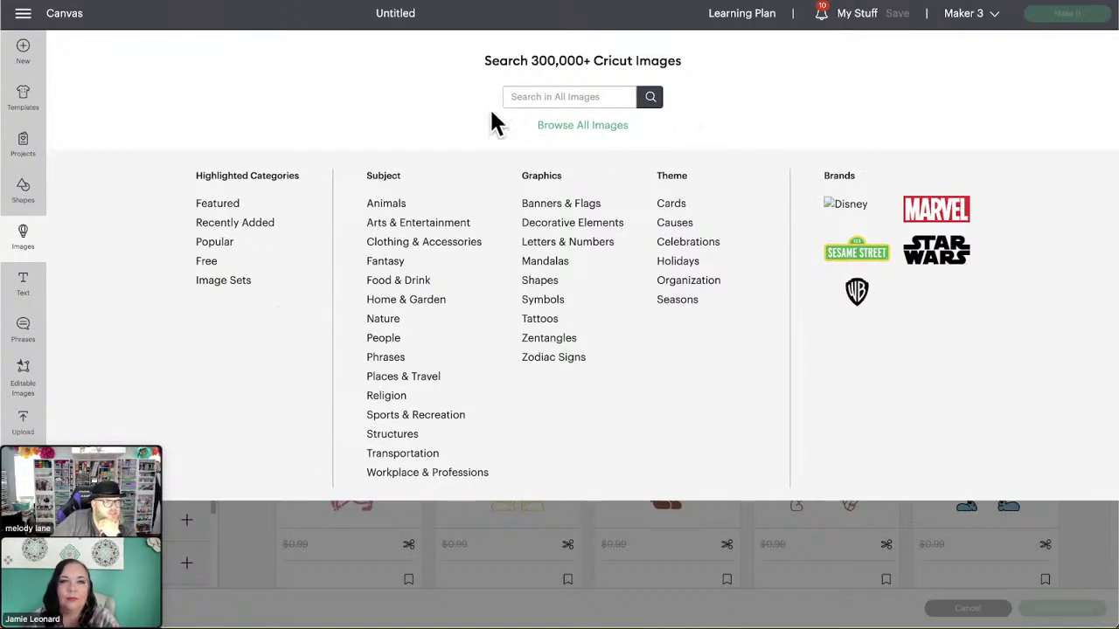
pyautogui.moveTo(175, 179); pyautogui.dragTo(247, 358)
pyautogui.click(245, 343)
# Step: Return to the full list of image sets and reopen the Birthday Retro Cartoons set
pyautogui.click(223, 280)
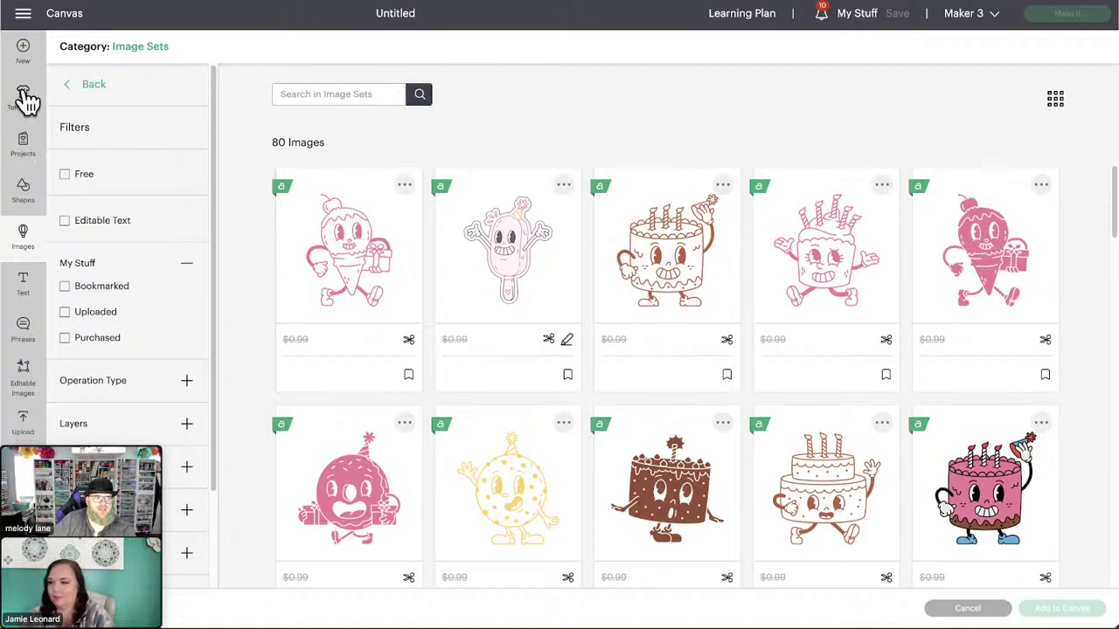
pyautogui.click(87, 94)
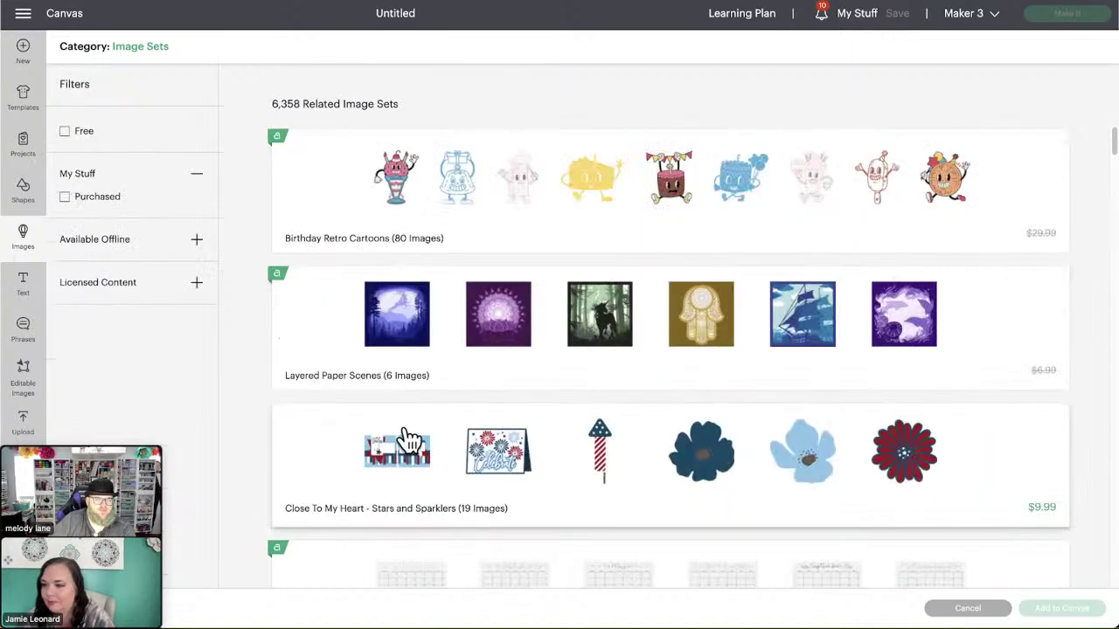
pyautogui.click(574, 185)
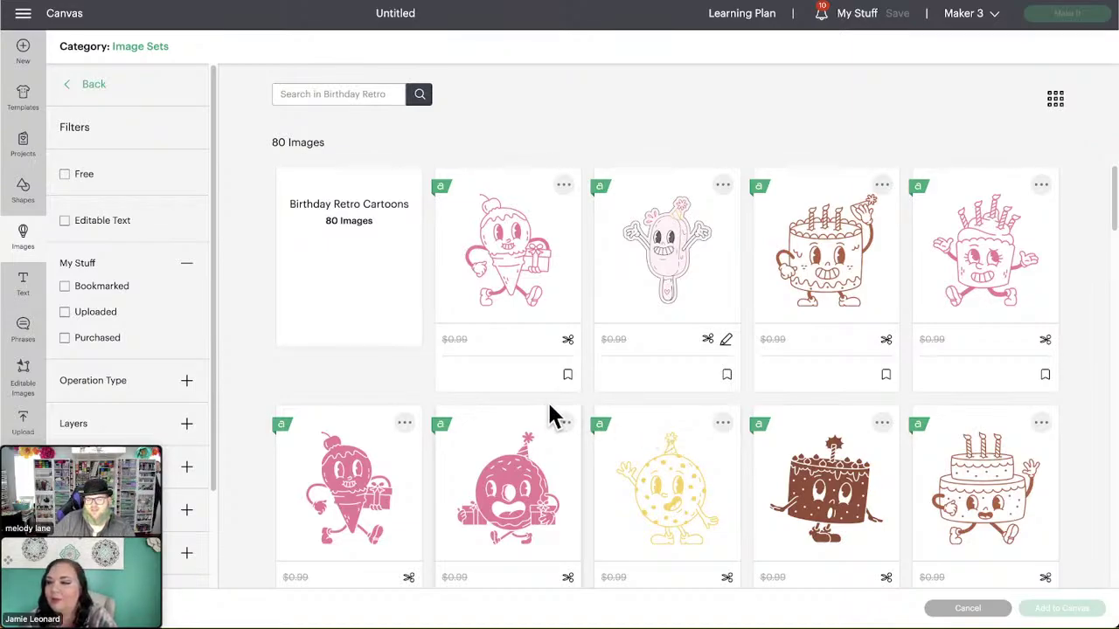
# Step: Look through the designs in the Birthday Retro Cartoons set, comparing the outline, solid single-color and multicolor characters
pyautogui.scroll(-1, 552, 416)
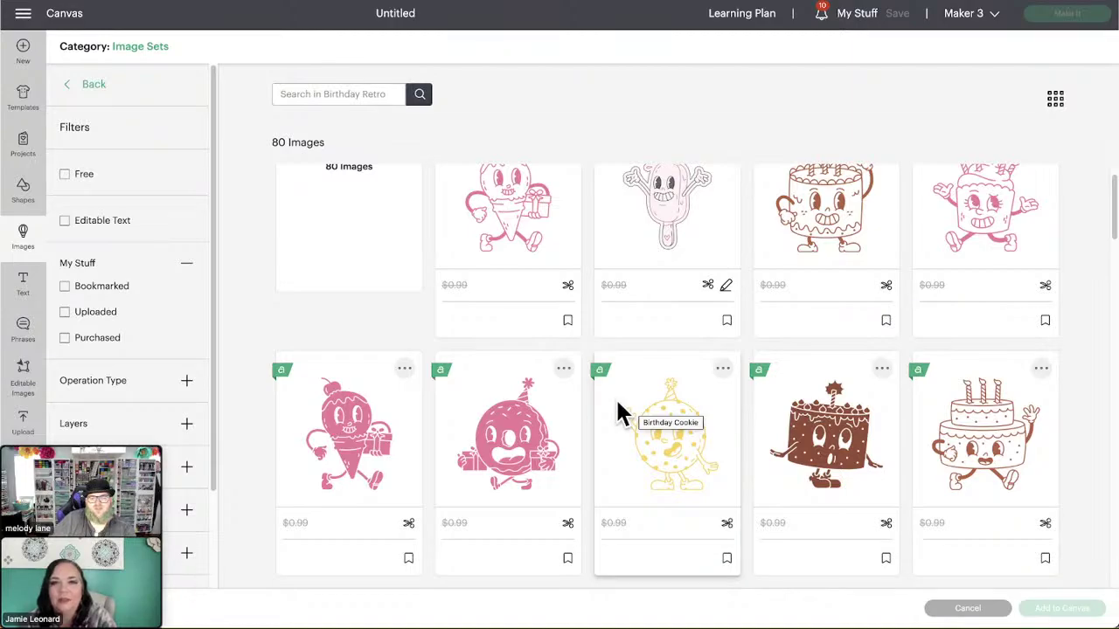
pyautogui.scroll(1, 617, 413)
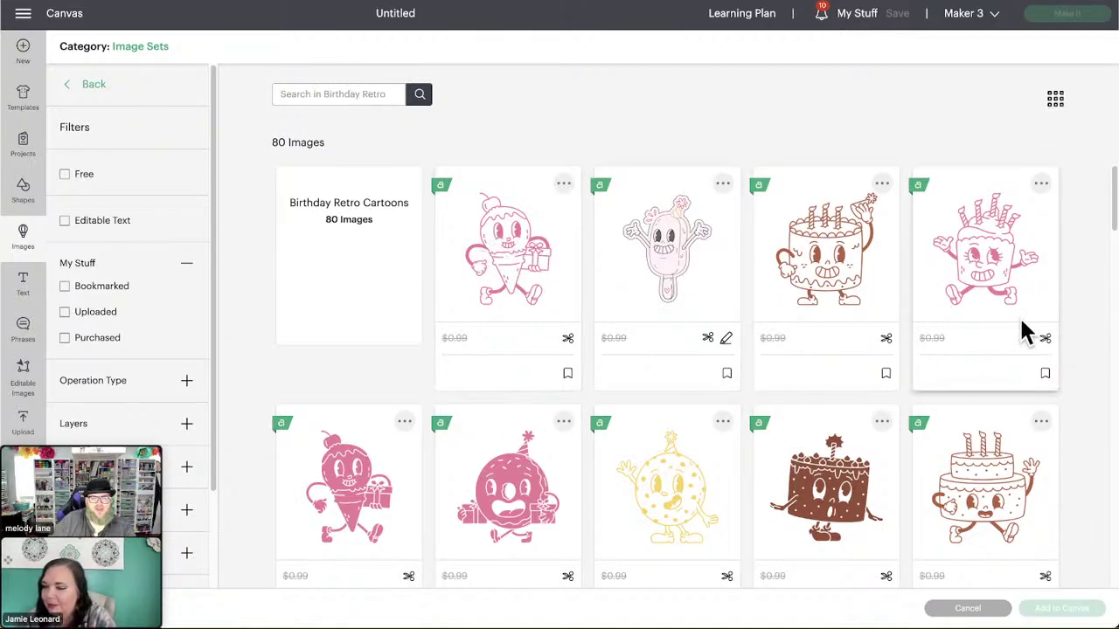
pyautogui.scroll(-1, 1025, 354)
pyautogui.scroll(-3, 1025, 358)
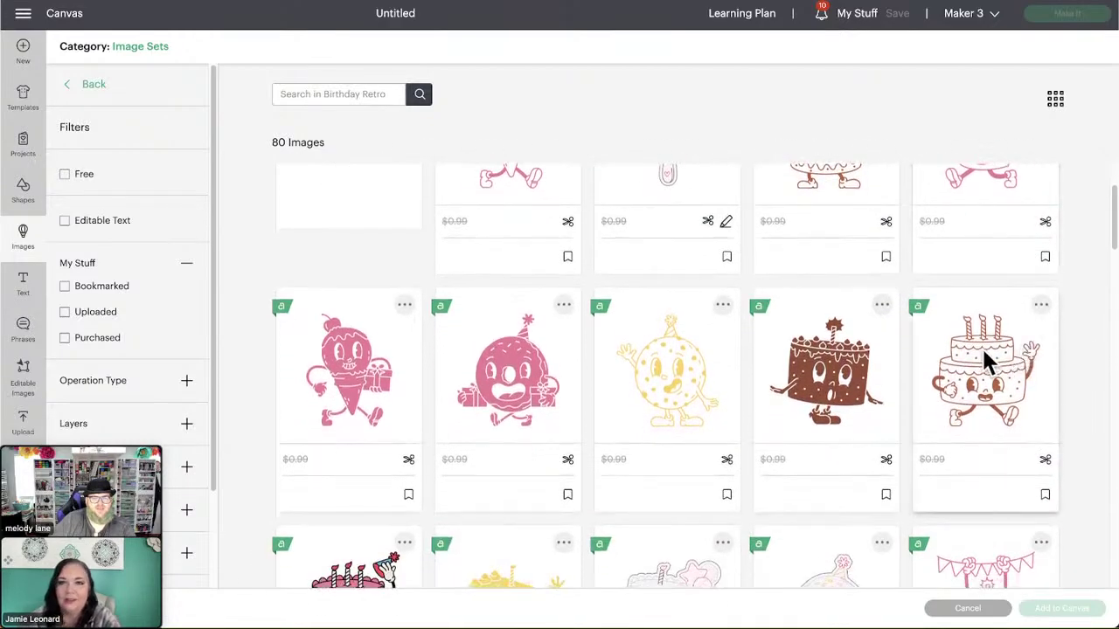
pyautogui.scroll(-4, 1010, 391)
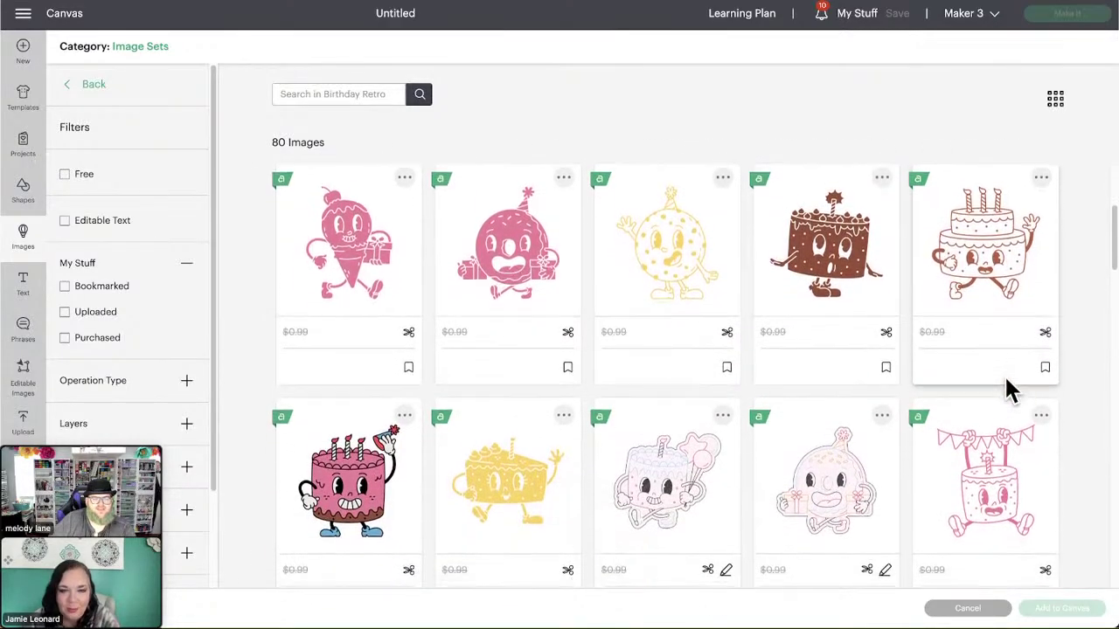
pyautogui.scroll(-2, 1026, 408)
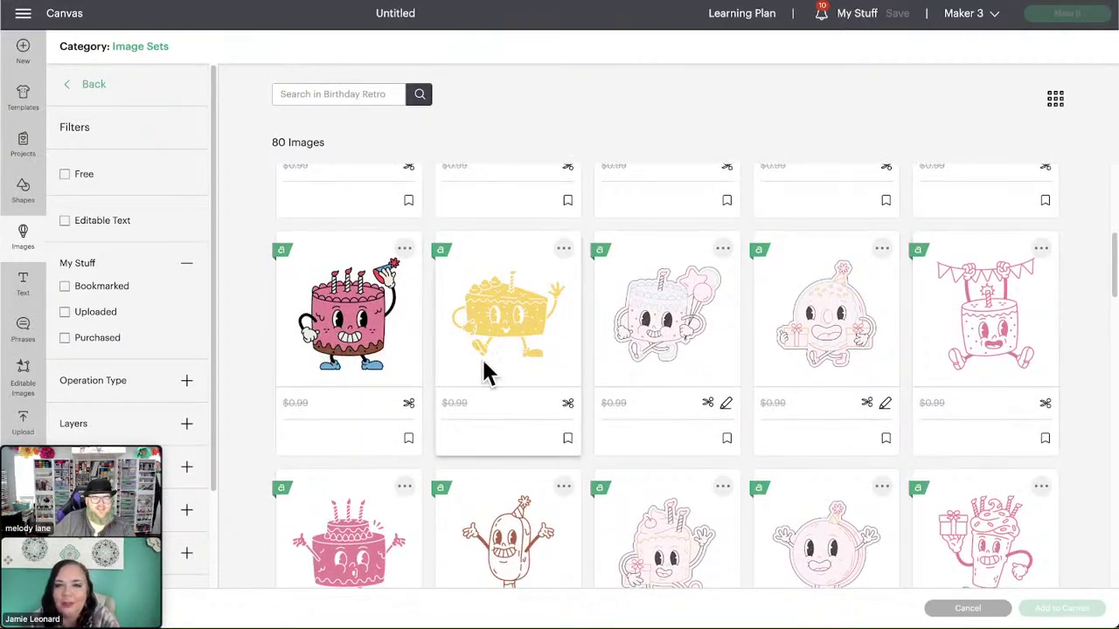
pyautogui.scroll(-1, 1028, 355)
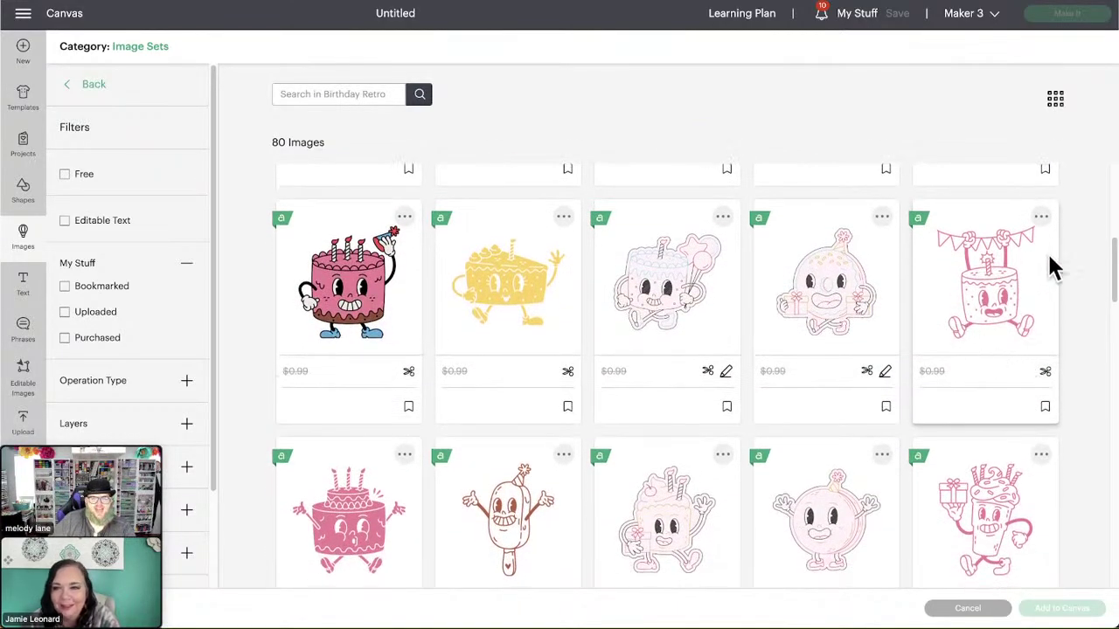
pyautogui.scroll(-1, 1049, 455)
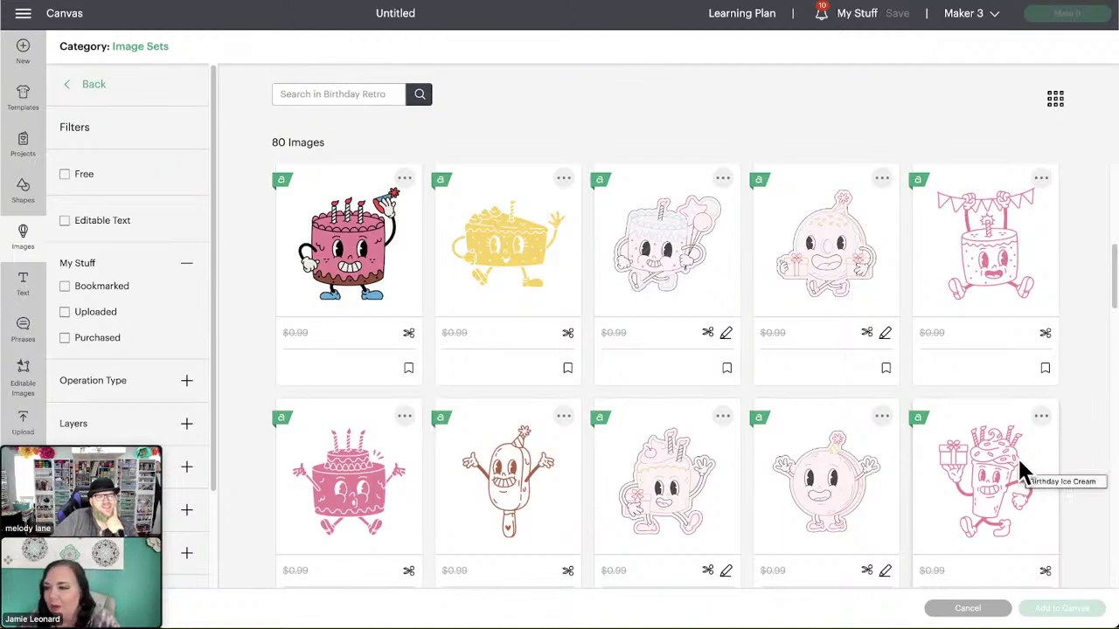
pyautogui.scroll(-2, 1040, 473)
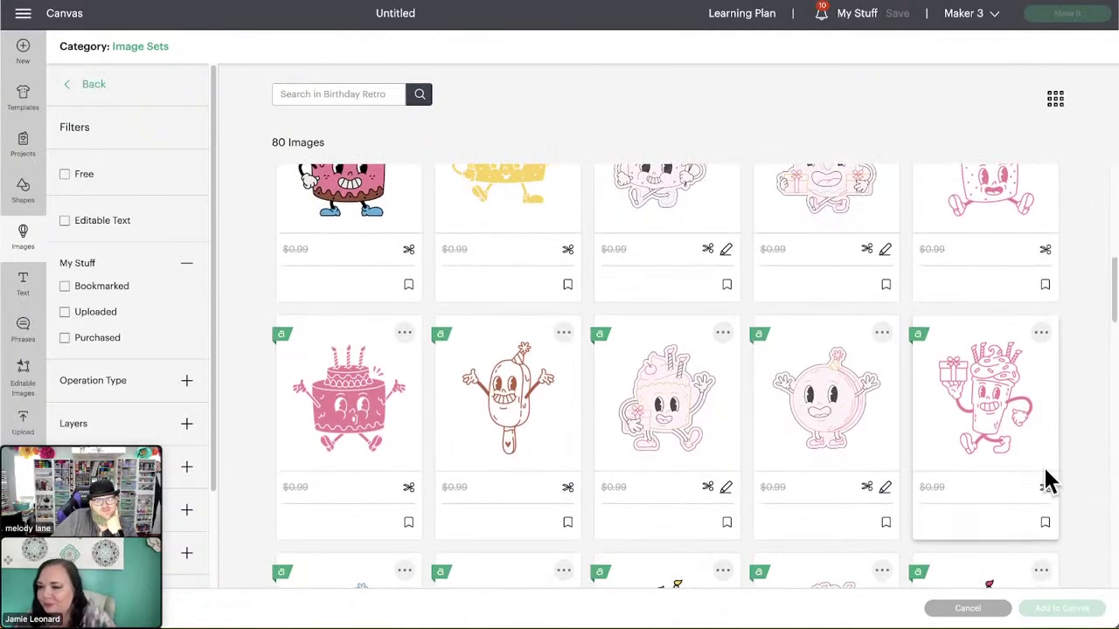
pyautogui.scroll(-2, 1046, 476)
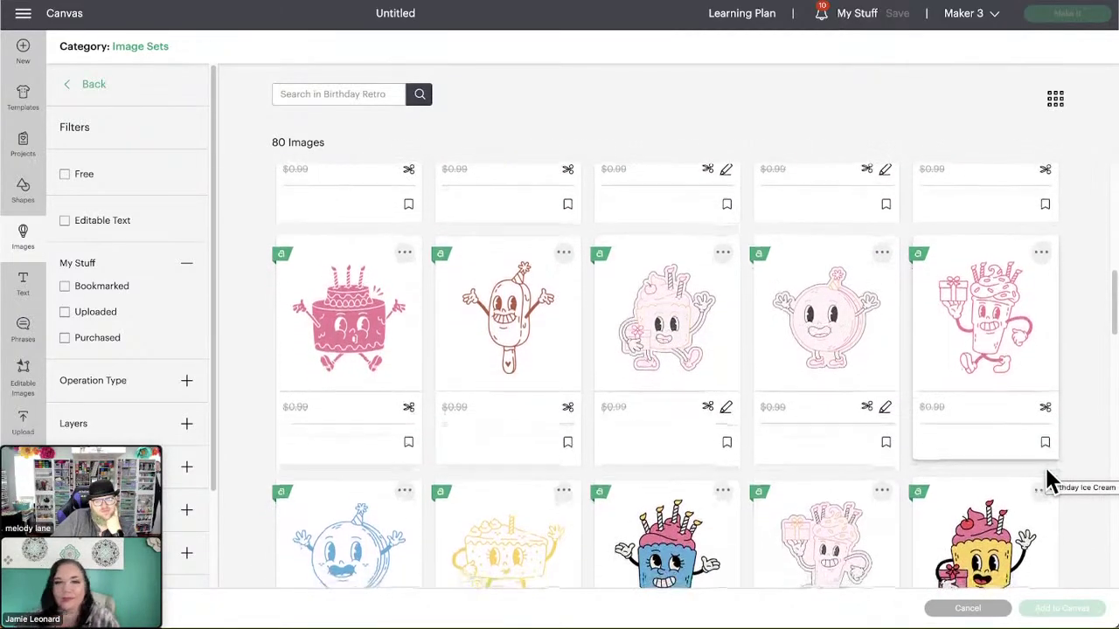
pyautogui.scroll(-3, 1047, 473)
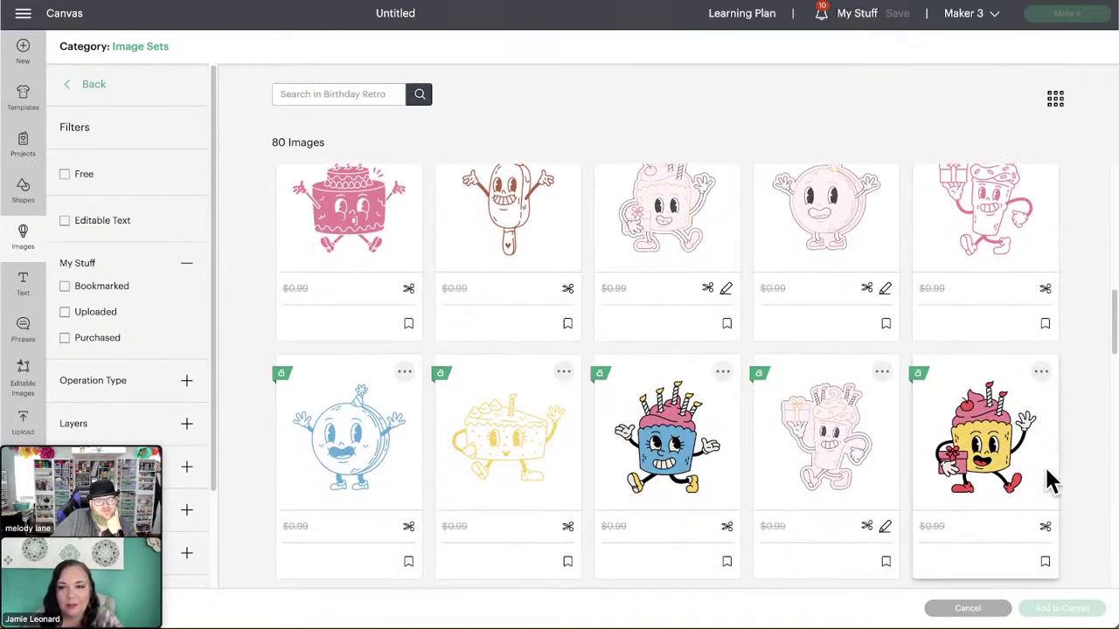
pyautogui.scroll(-2, 1047, 479)
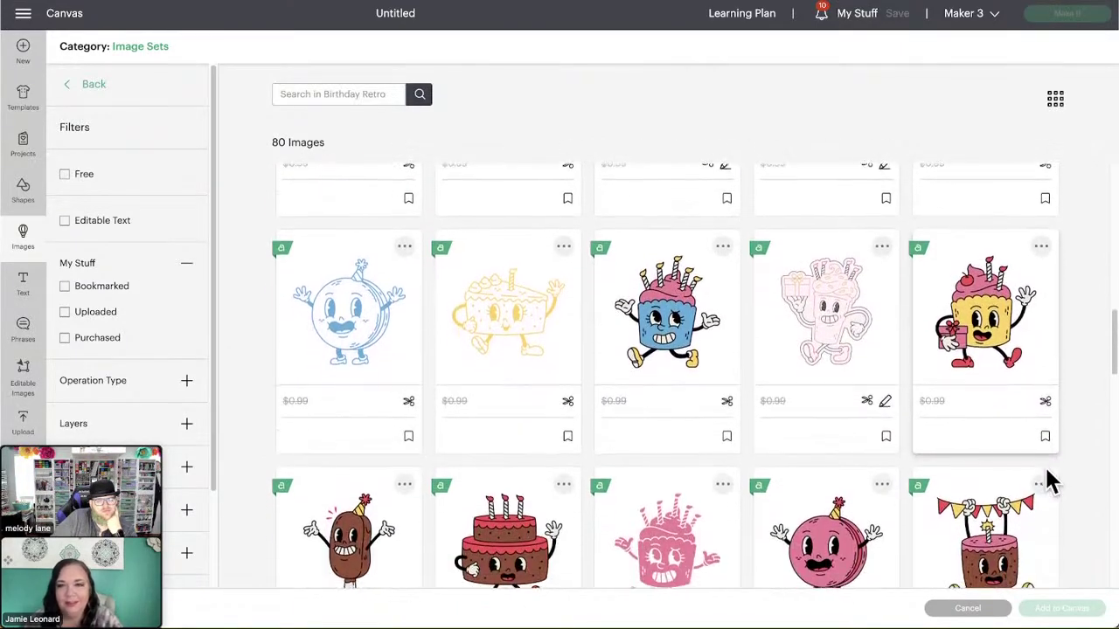
pyautogui.scroll(-3, 1048, 480)
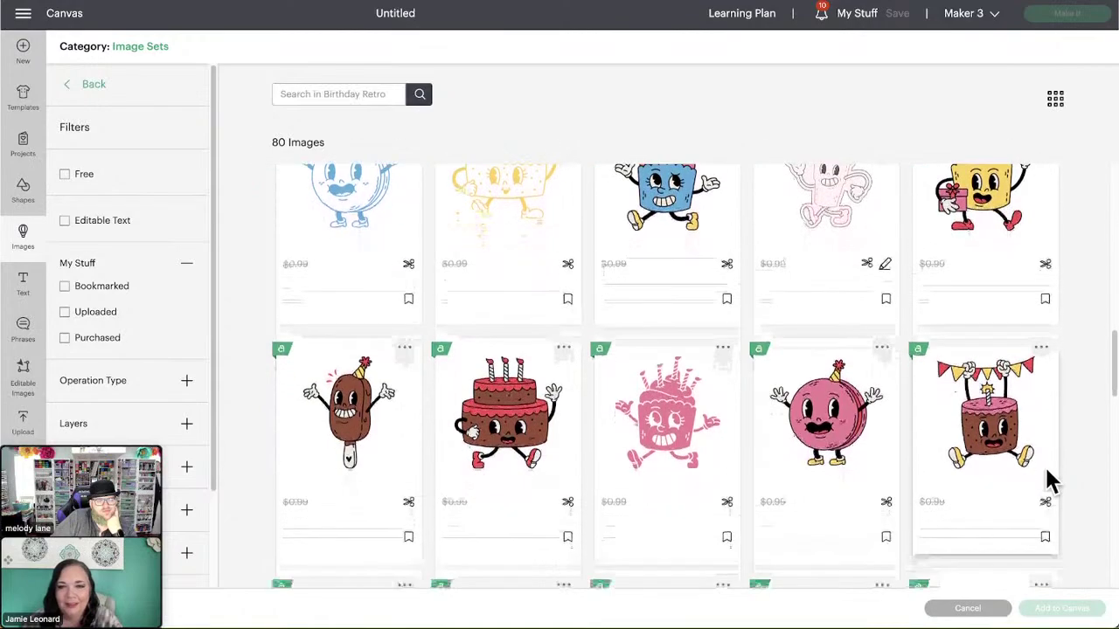
pyautogui.scroll(-3, 1049, 481)
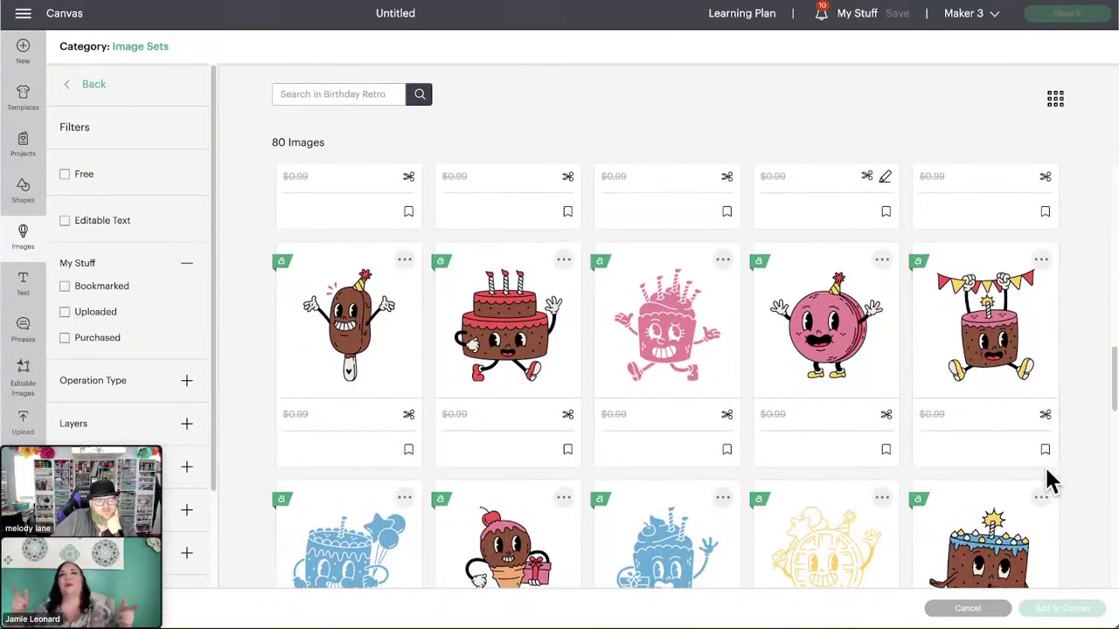
pyautogui.scroll(-3, 1049, 480)
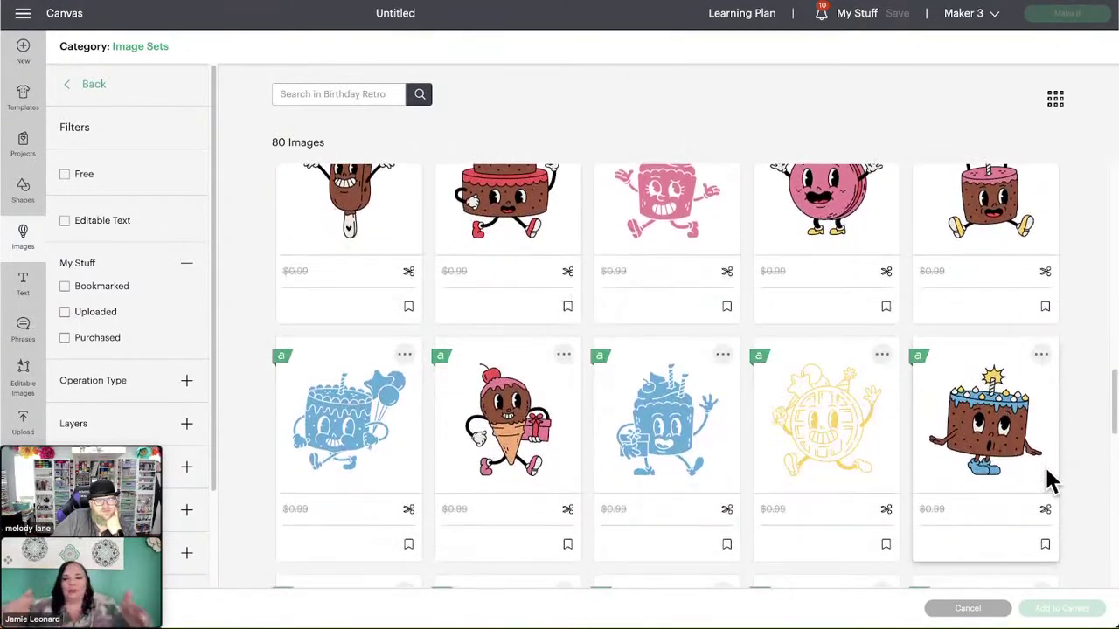
pyautogui.scroll(-3, 1047, 472)
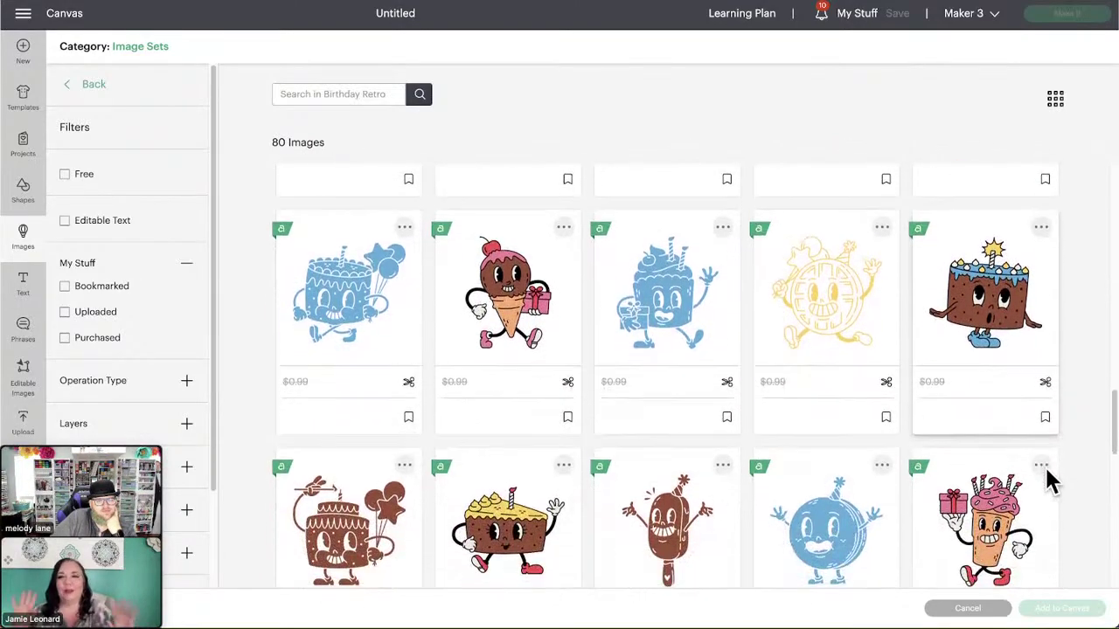
pyautogui.scroll(-2, 1049, 480)
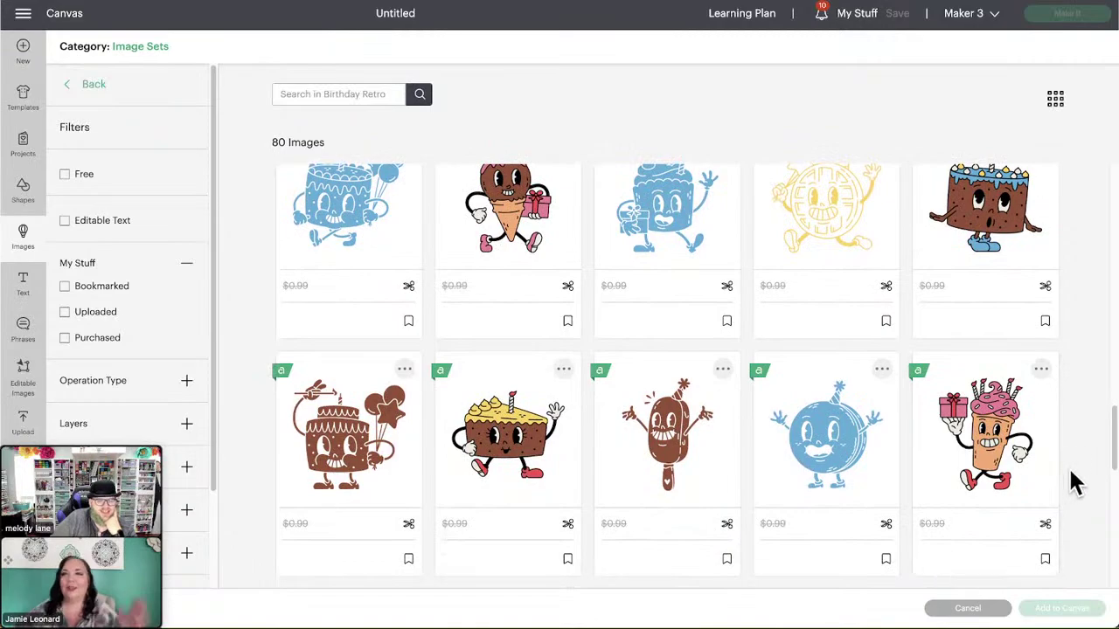
pyautogui.scroll(-2, 1070, 473)
pyautogui.scroll(-4, 1067, 490)
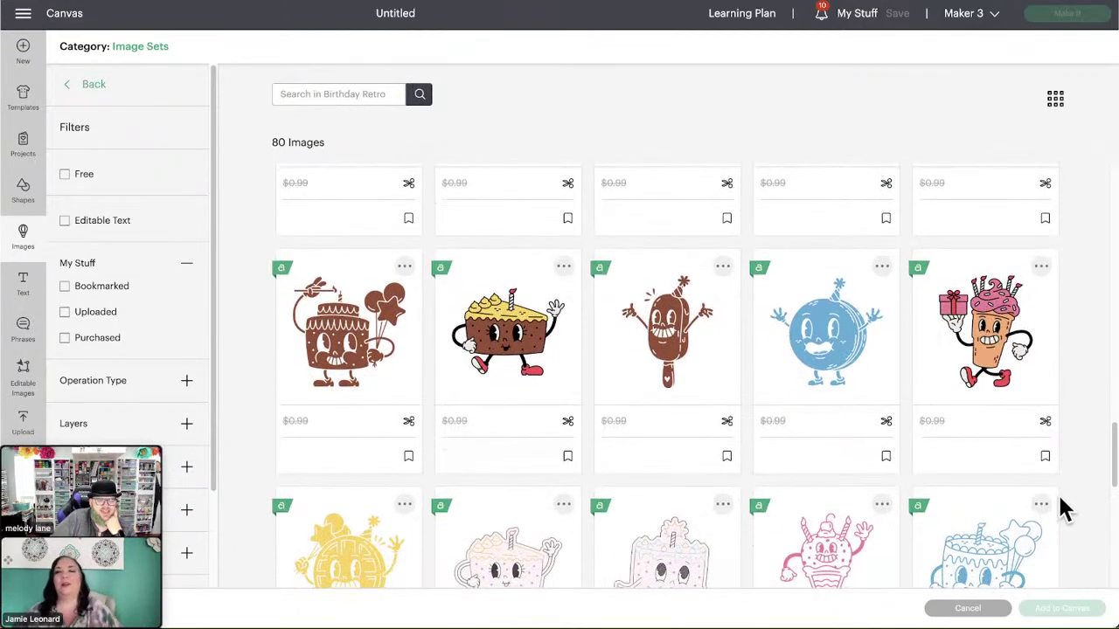
pyautogui.scroll(-2, 1064, 509)
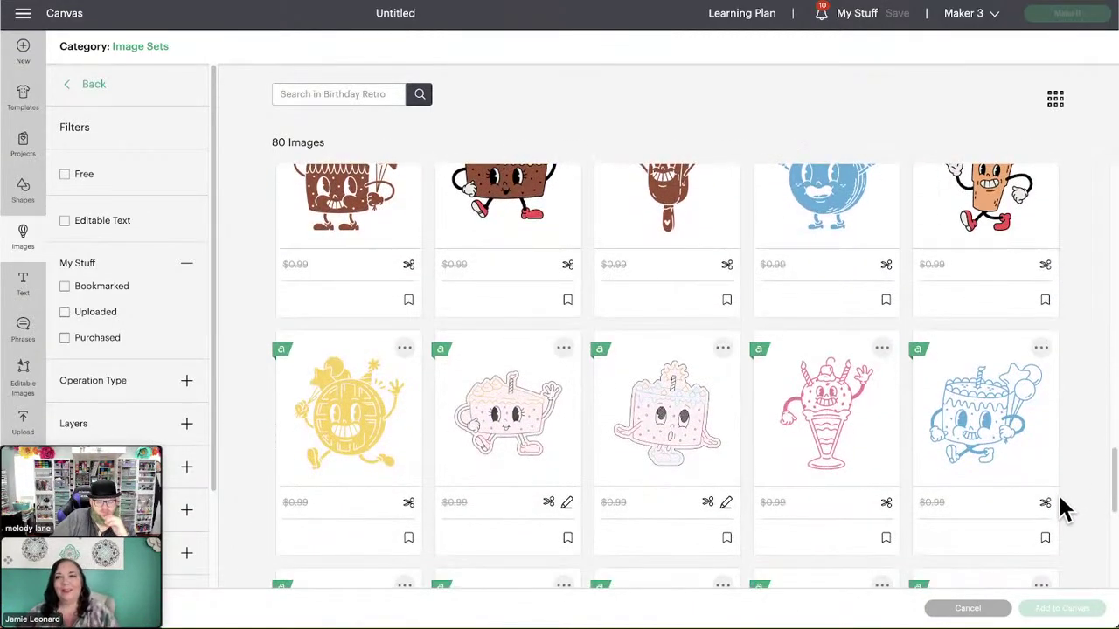
pyautogui.scroll(-6, 1060, 500)
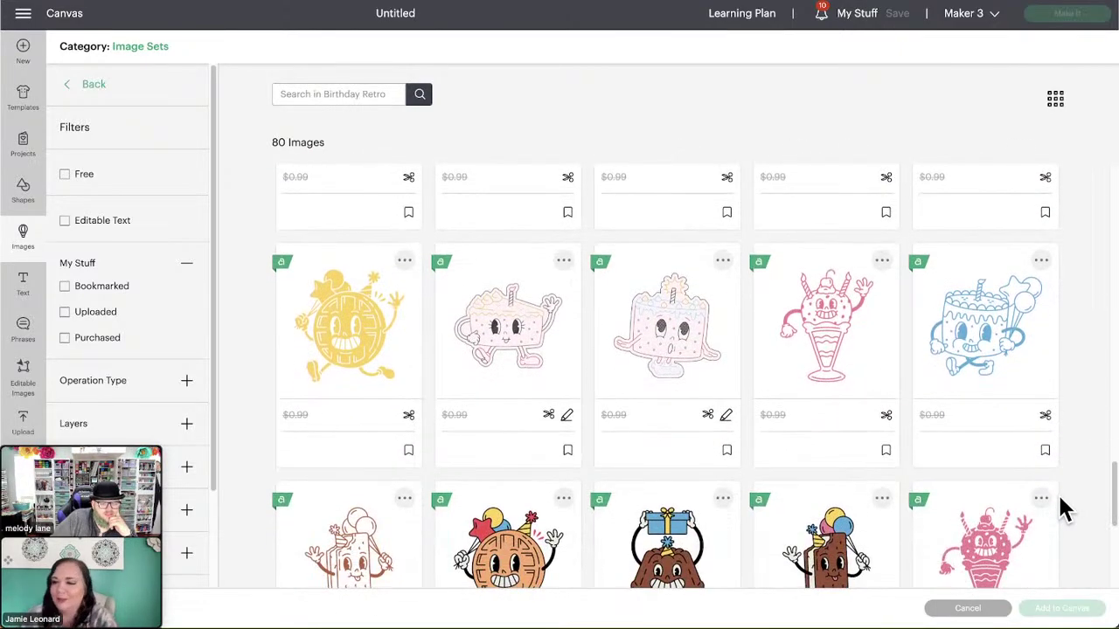
pyautogui.scroll(-2, 1062, 509)
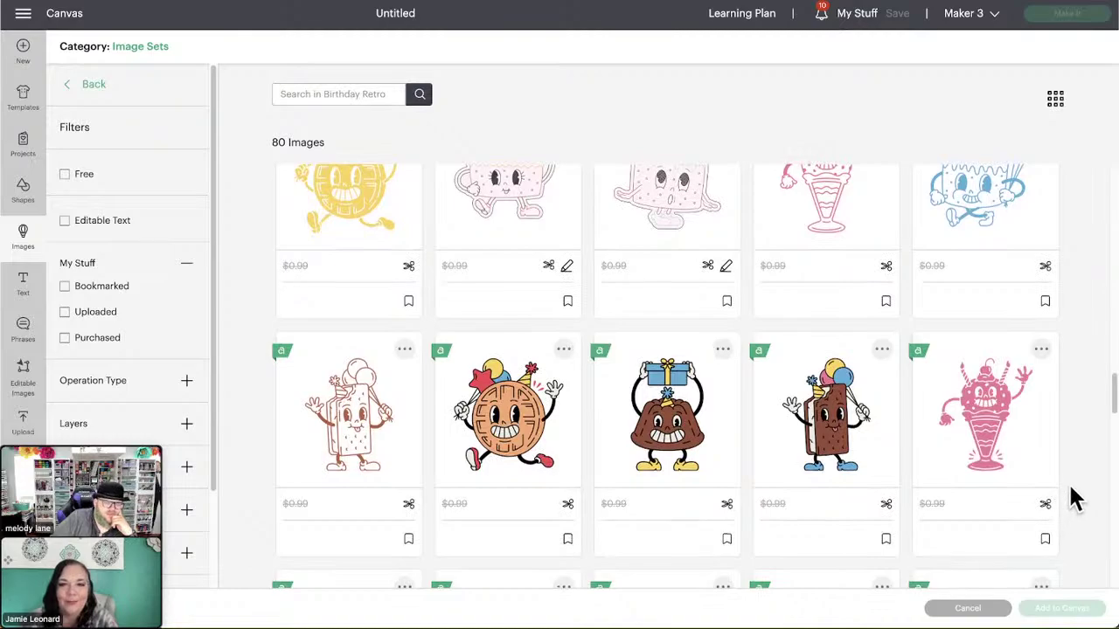
# Step: Look through the remaining designs in the Birthday Retro Cartoons set down to the last image, Birthday Cake
pyautogui.scroll(-1, 1084, 491)
pyautogui.scroll(-3, 1088, 492)
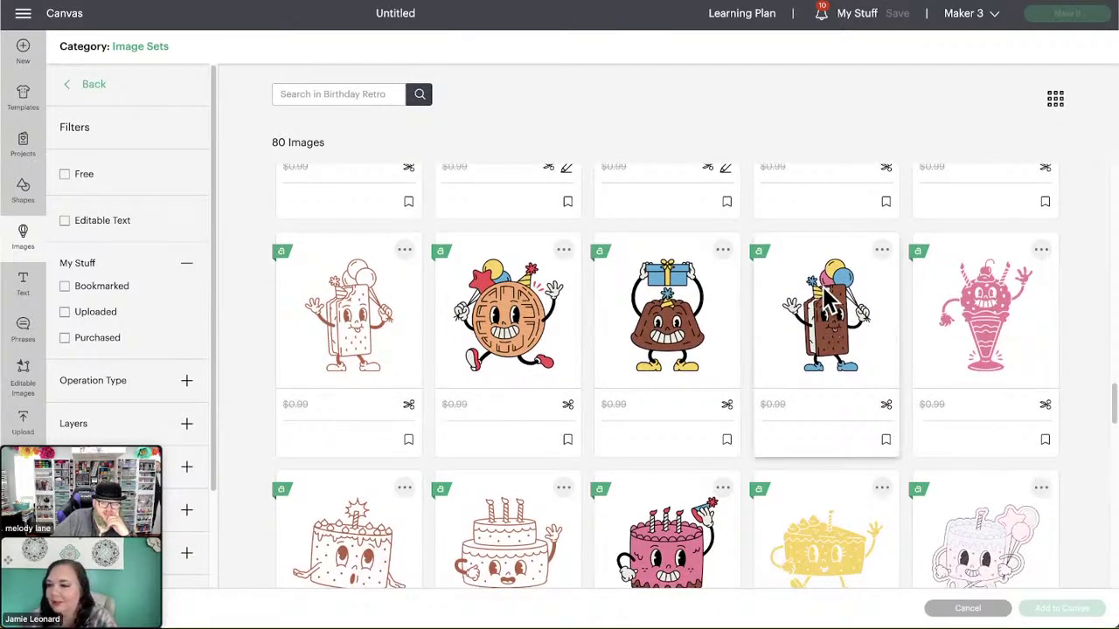
pyautogui.scroll(-5, 1083, 479)
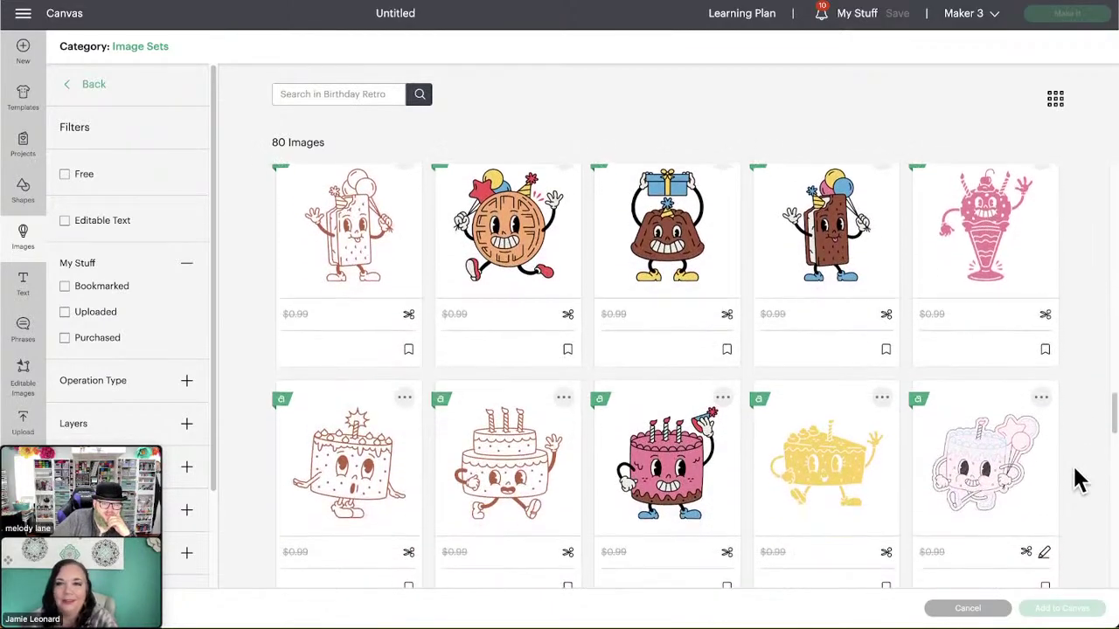
pyautogui.scroll(-4, 1082, 479)
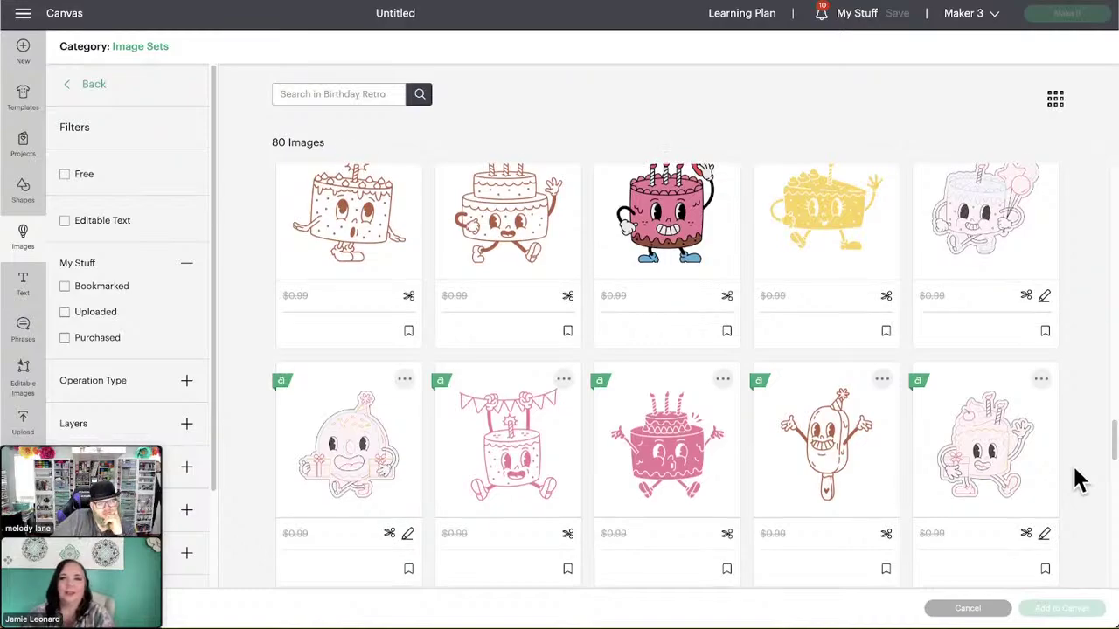
pyautogui.scroll(-5, 1082, 479)
pyautogui.scroll(-4, 1079, 479)
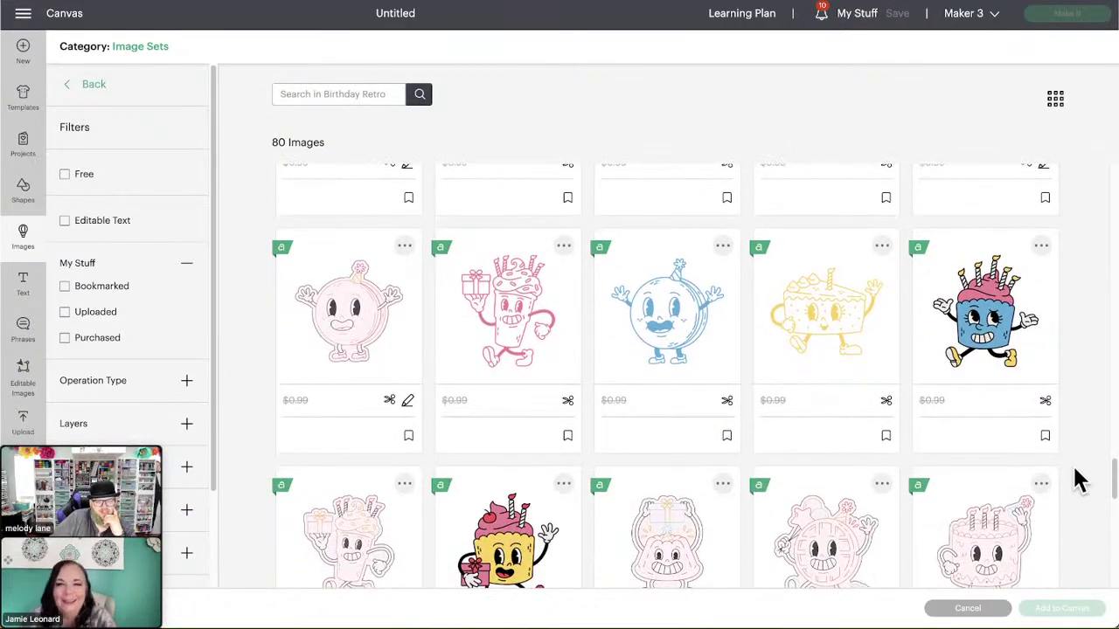
pyautogui.scroll(-3, 1080, 479)
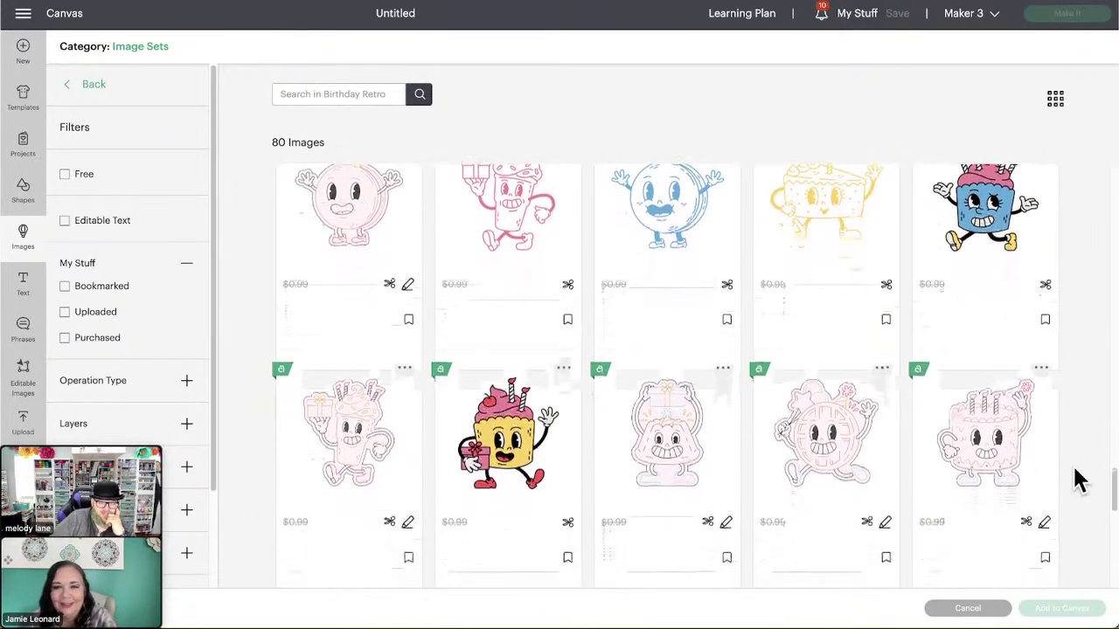
pyautogui.scroll(-3, 1080, 479)
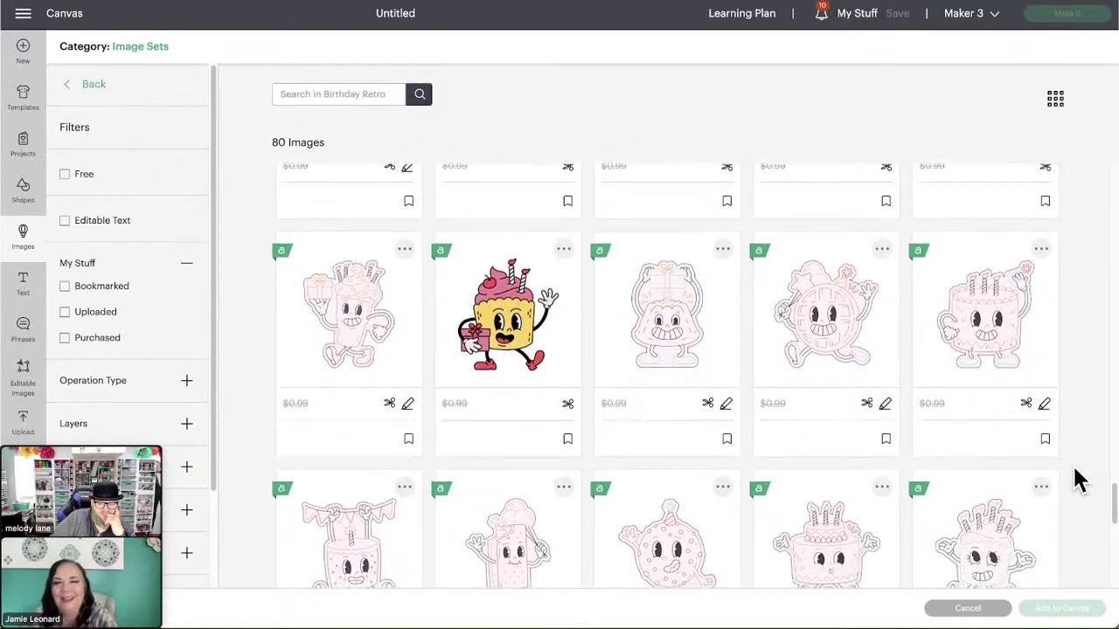
pyautogui.scroll(-5, 1080, 479)
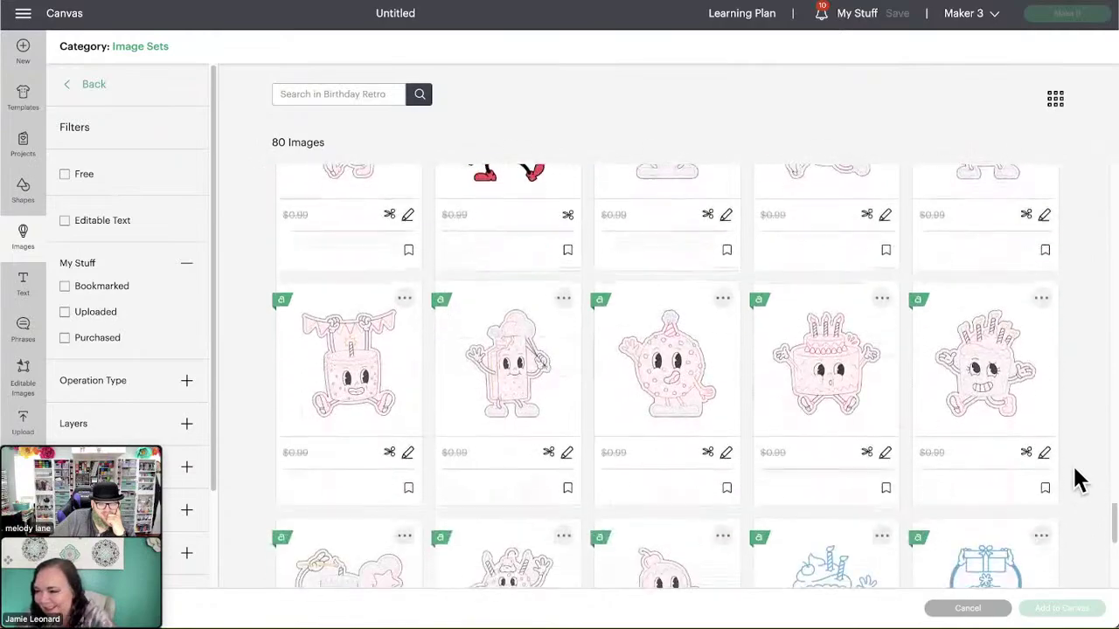
pyautogui.scroll(-4, 1079, 479)
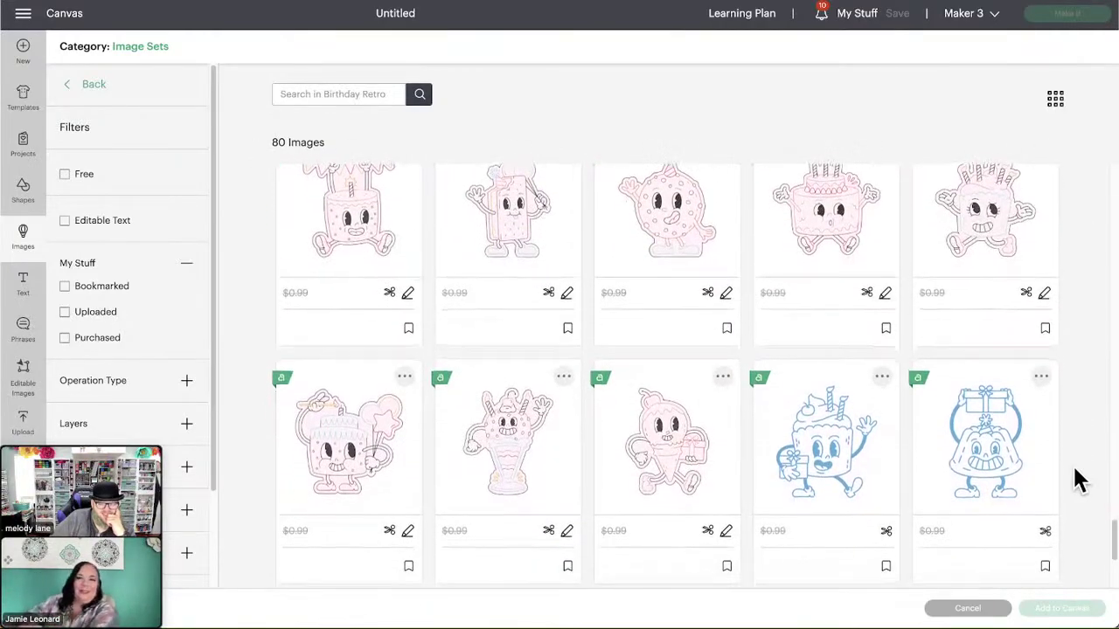
pyautogui.scroll(-4, 1079, 479)
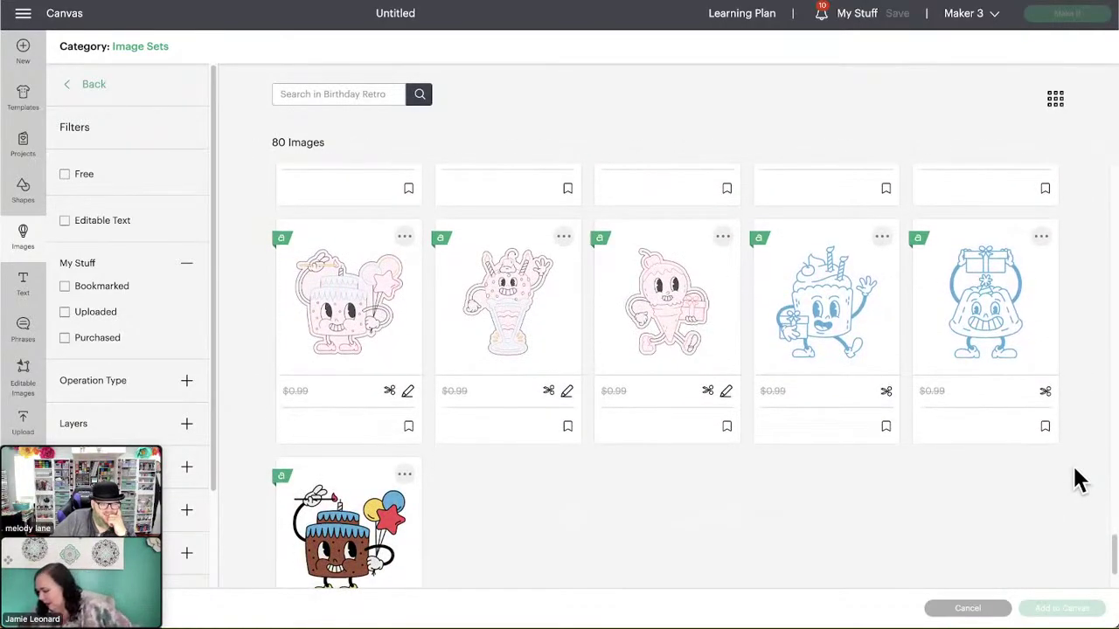
pyautogui.scroll(-3, 1080, 479)
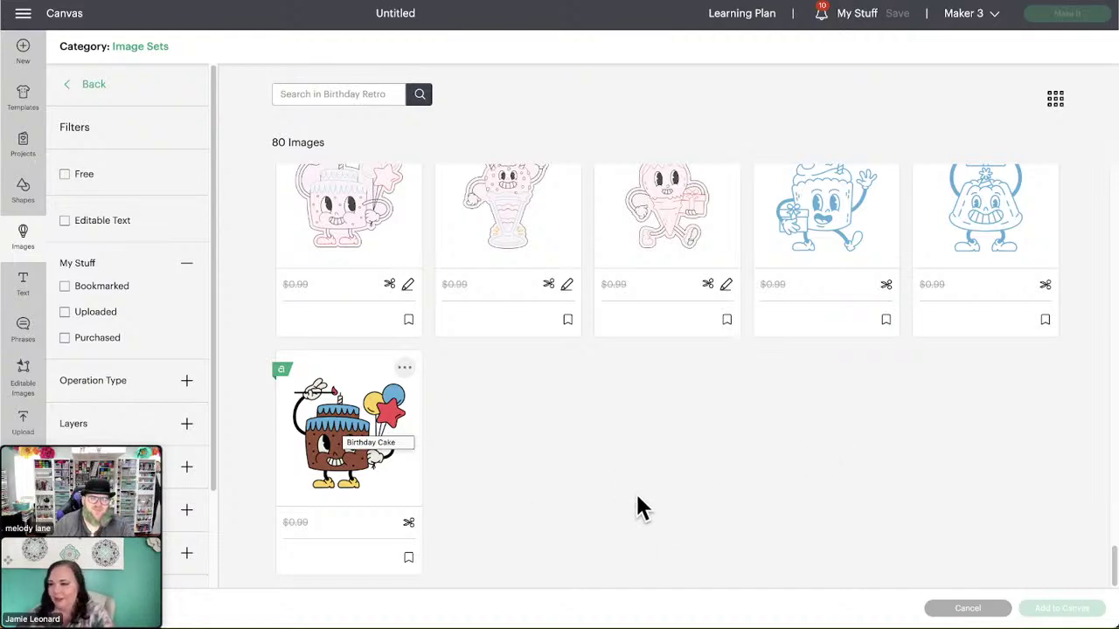
pyautogui.scroll(1, 611, 507)
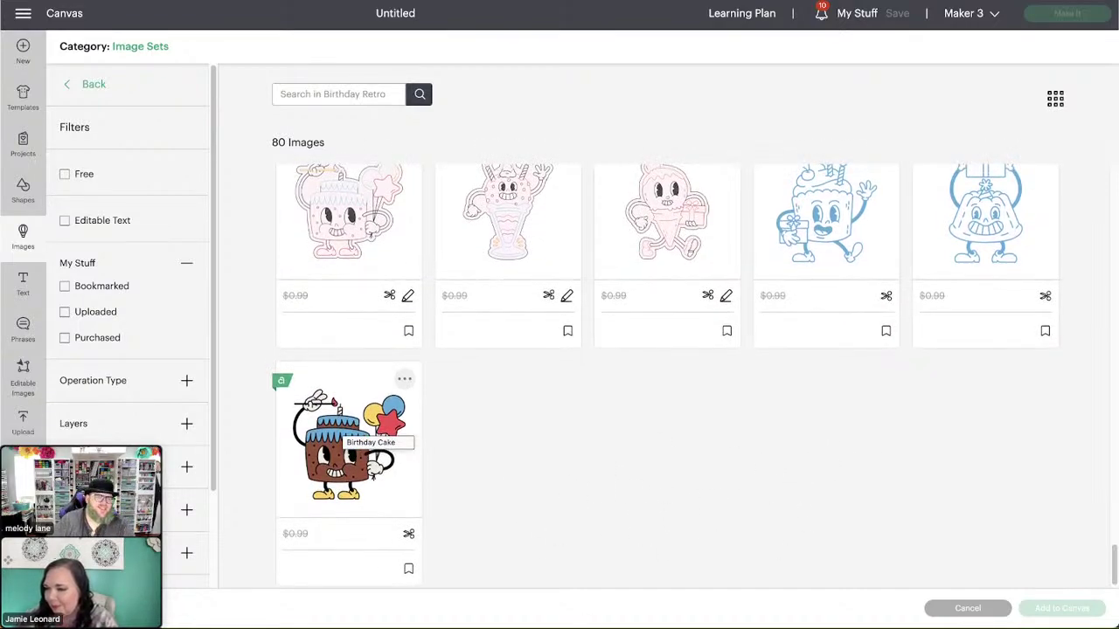
# Step: Open the Layered Paper Scenes image set and add its hamsa, unicorn and reindeer scenes to the canvas
pyautogui.click(97, 87)
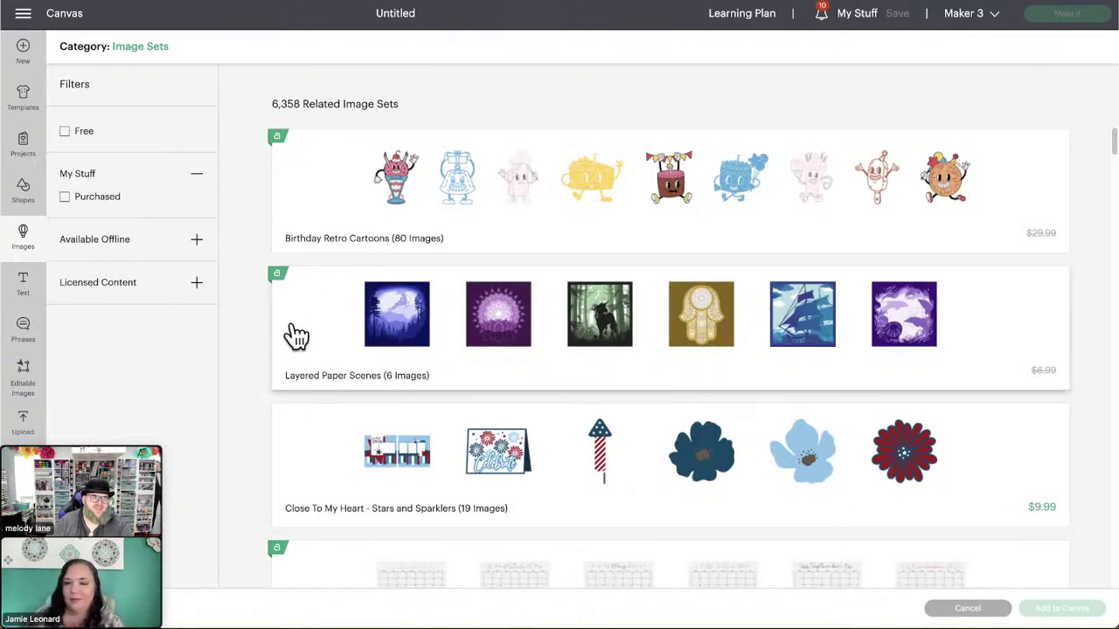
pyautogui.click(337, 340)
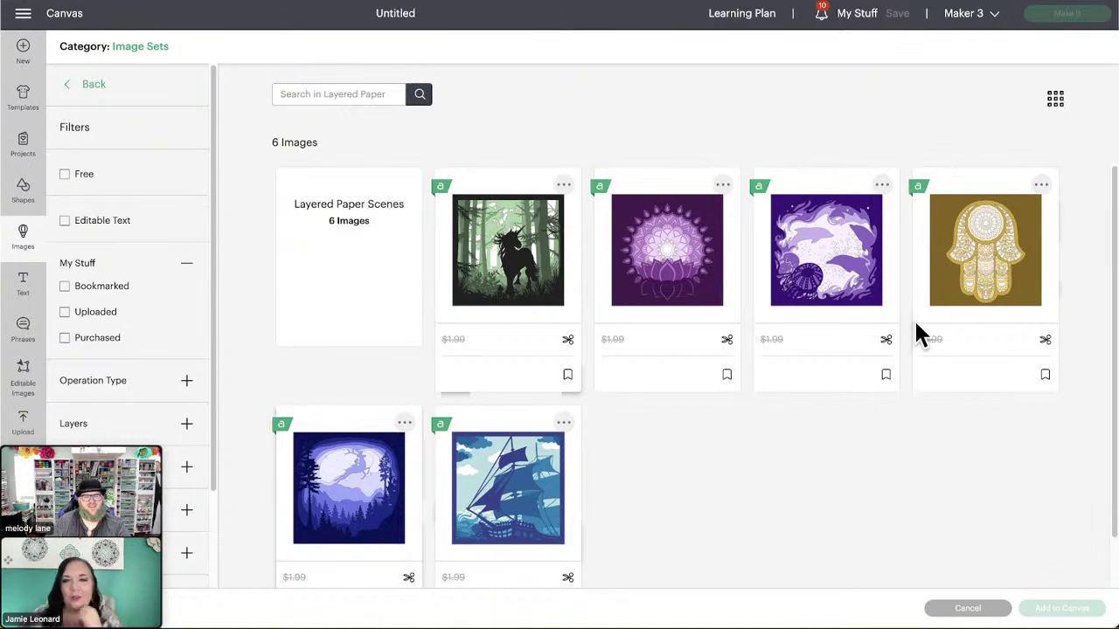
pyautogui.click(985, 257)
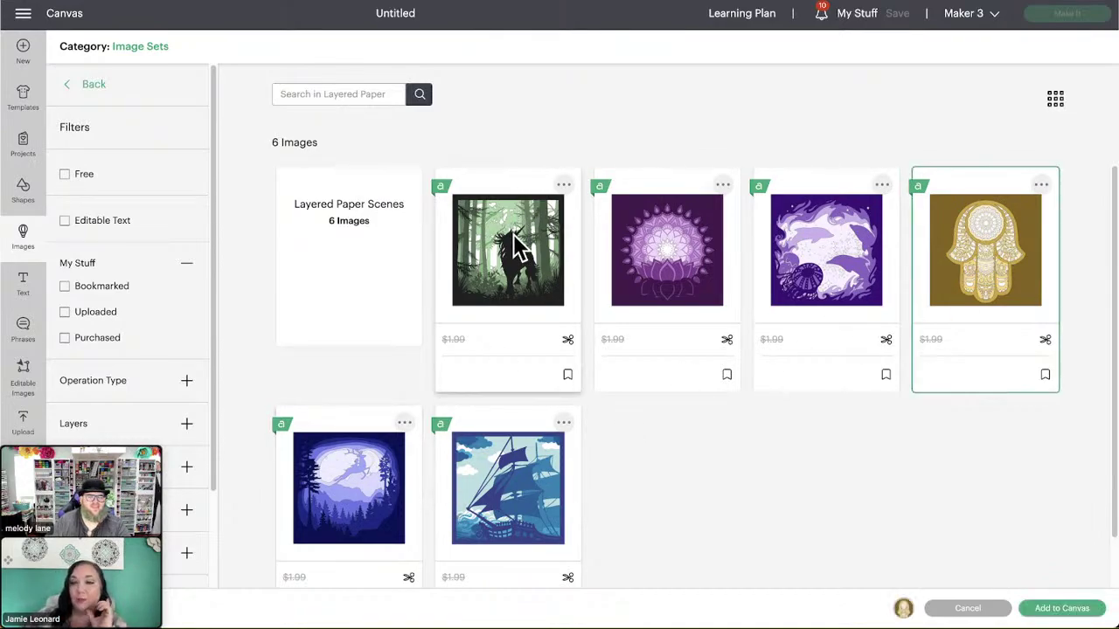
pyautogui.click(525, 243)
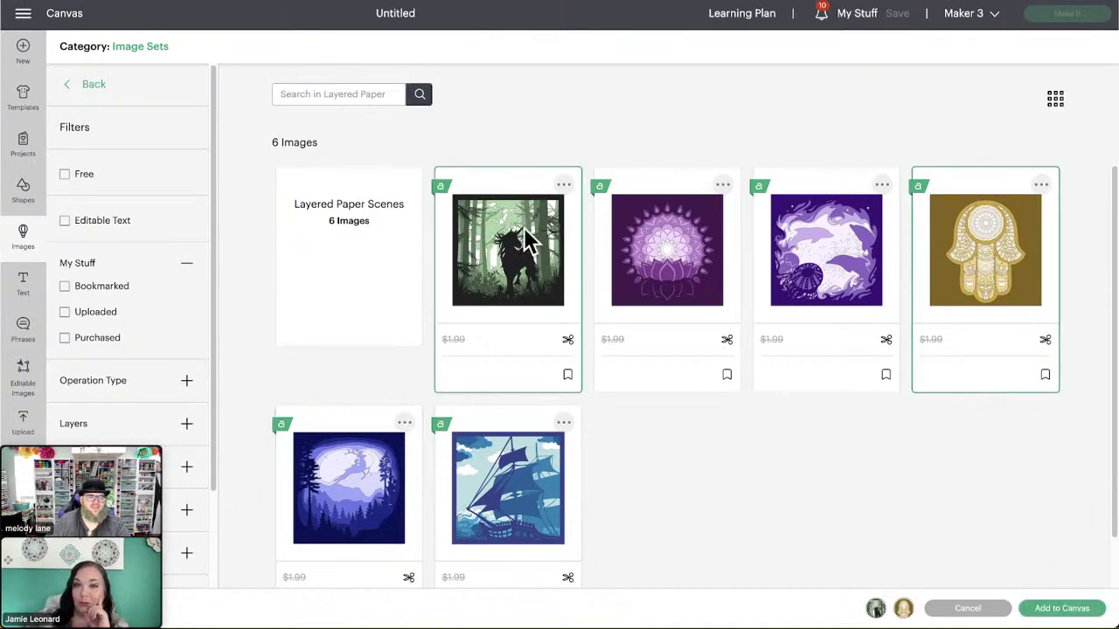
pyautogui.click(367, 481)
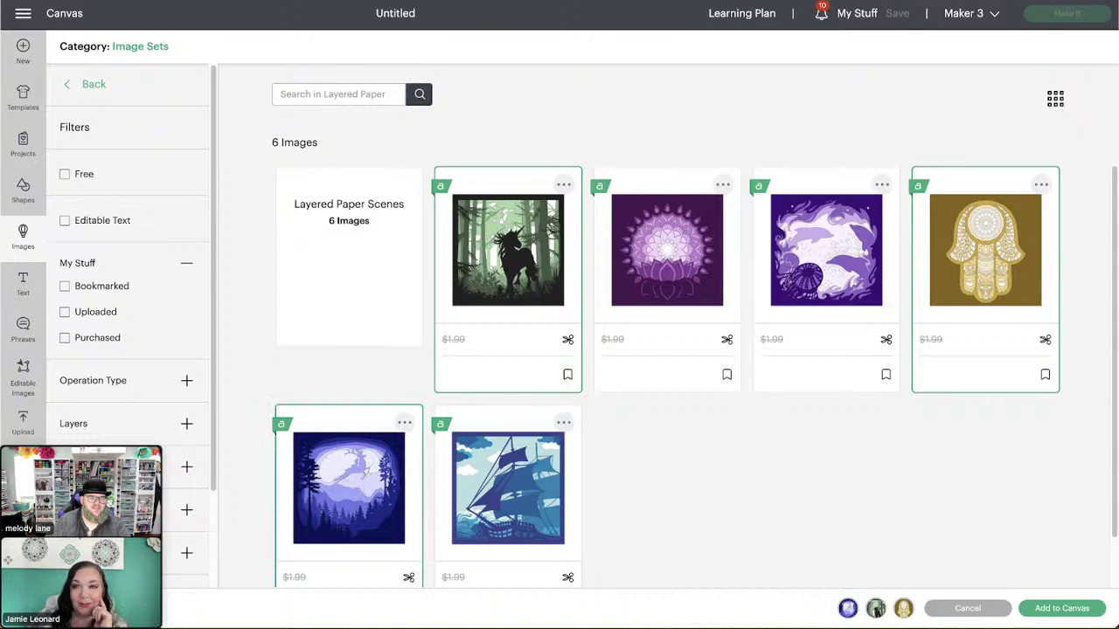
pyautogui.click(1074, 612)
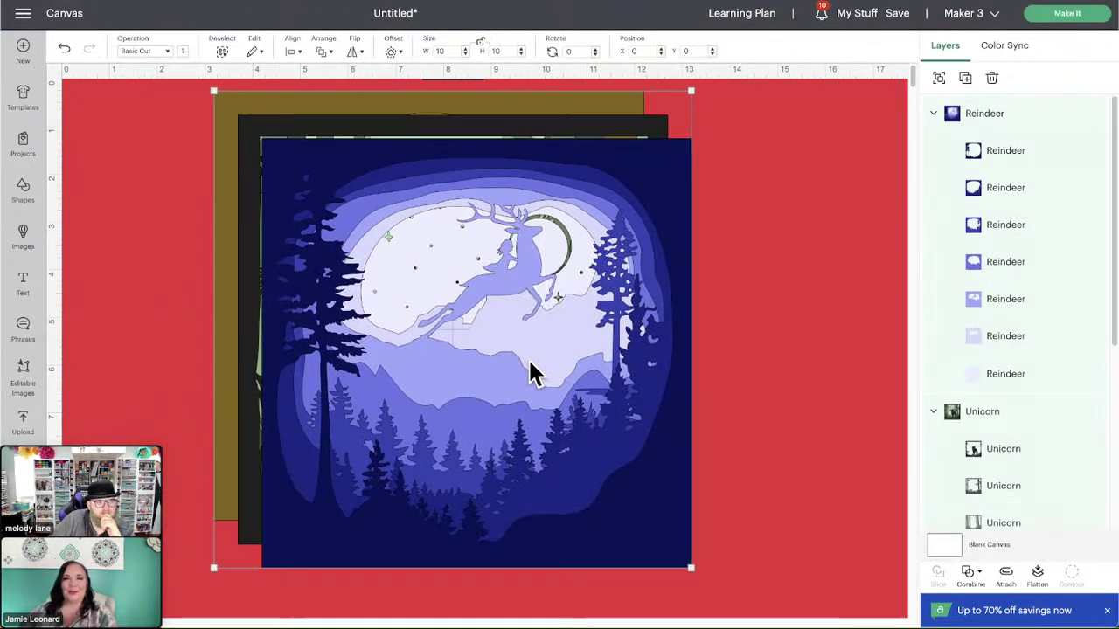
# Step: Move the Reindeer scene beside the unicorn, to about X 8.5, Y 1.6, and delete it from the canvas
pyautogui.moveTo(535, 372); pyautogui.dragTo(655, 405)
pyautogui.click(657, 388)
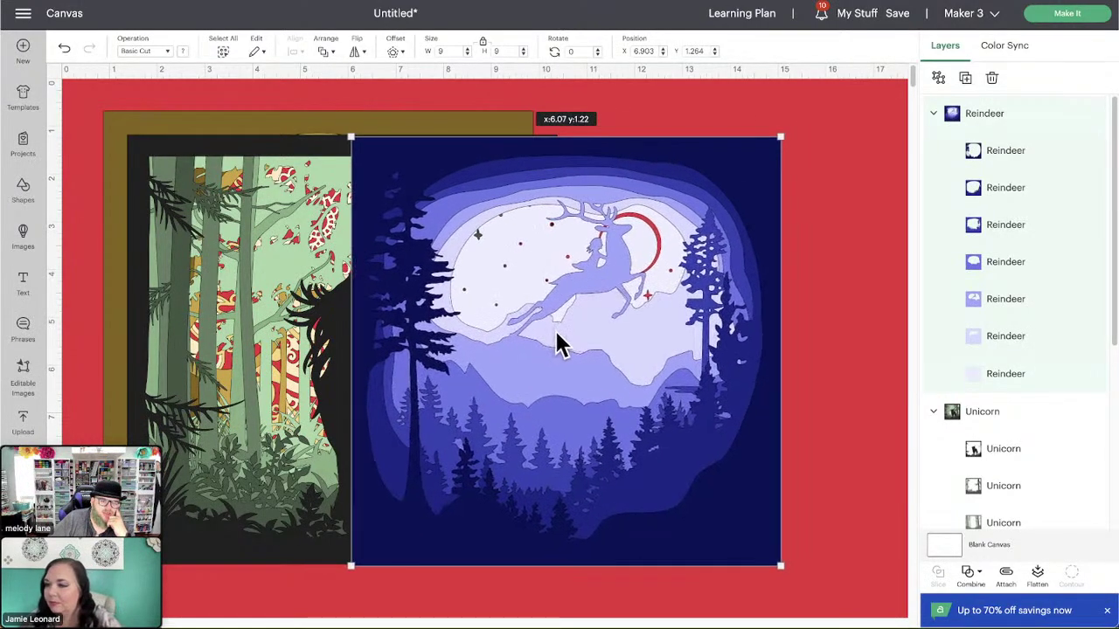
pyautogui.moveTo(594, 333); pyautogui.dragTo(554, 331)
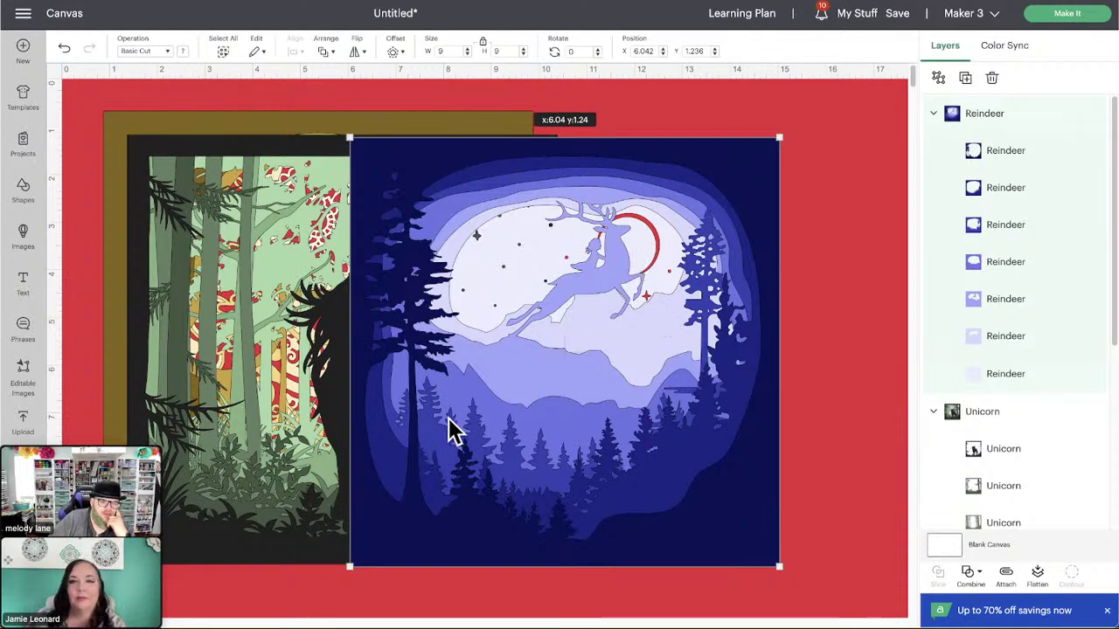
pyautogui.moveTo(453, 429); pyautogui.dragTo(638, 442)
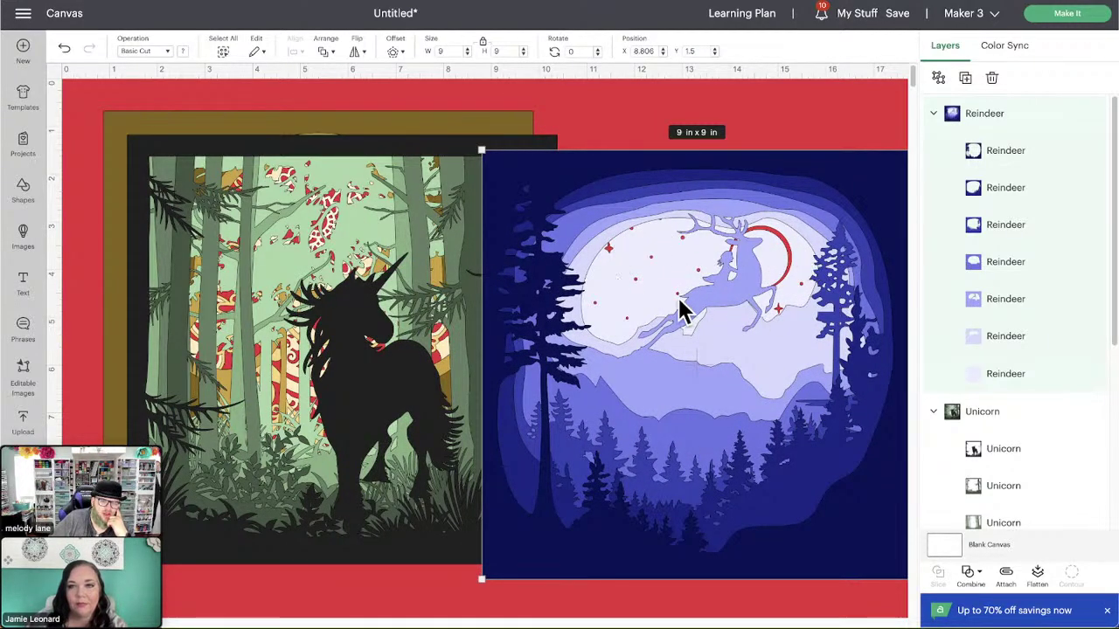
pyautogui.click(686, 323)
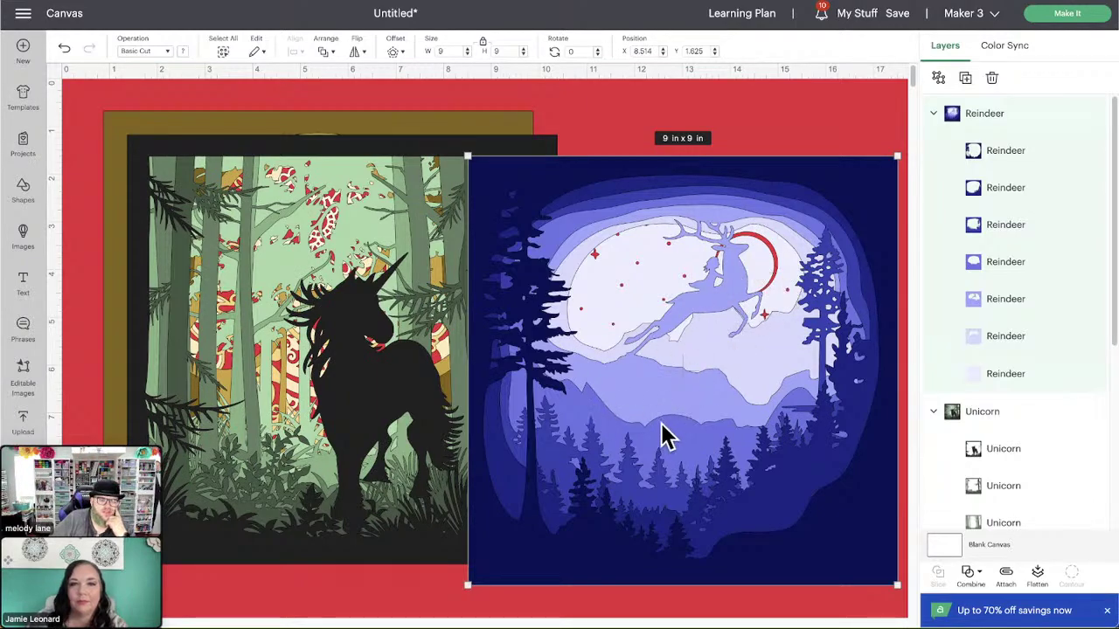
pyautogui.moveTo(573, 473); pyautogui.dragTo(525, 470)
pyautogui.press('Delete')
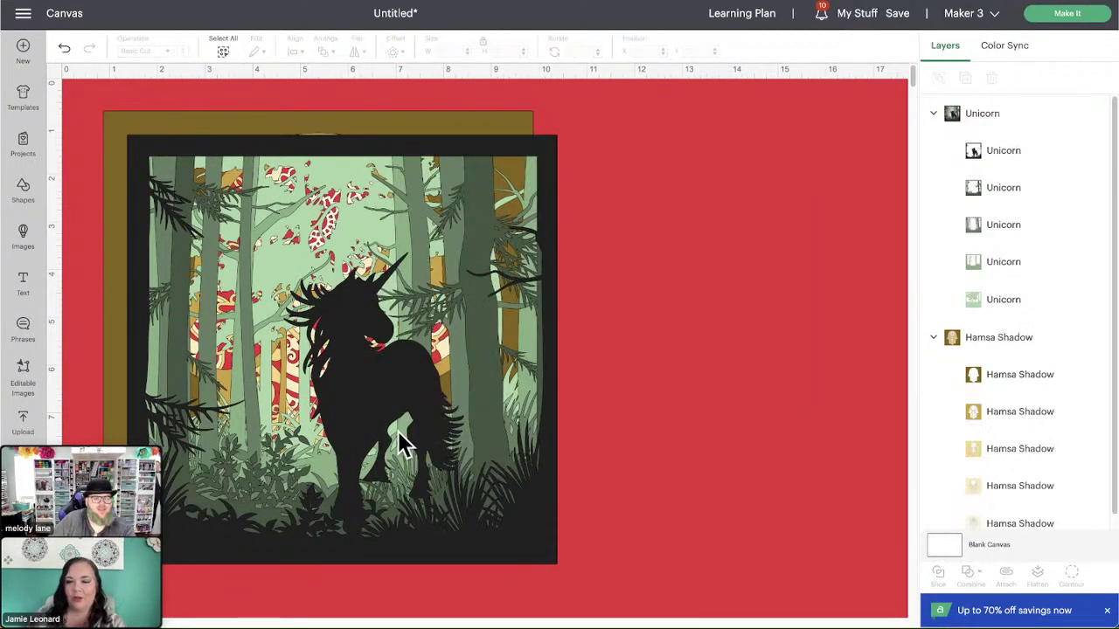
# Step: Move the Unicorn scene aside to uncover the Hamsa Shadow, and delete both scenes from the canvas
pyautogui.moveTo(402, 445); pyautogui.dragTo(673, 391)
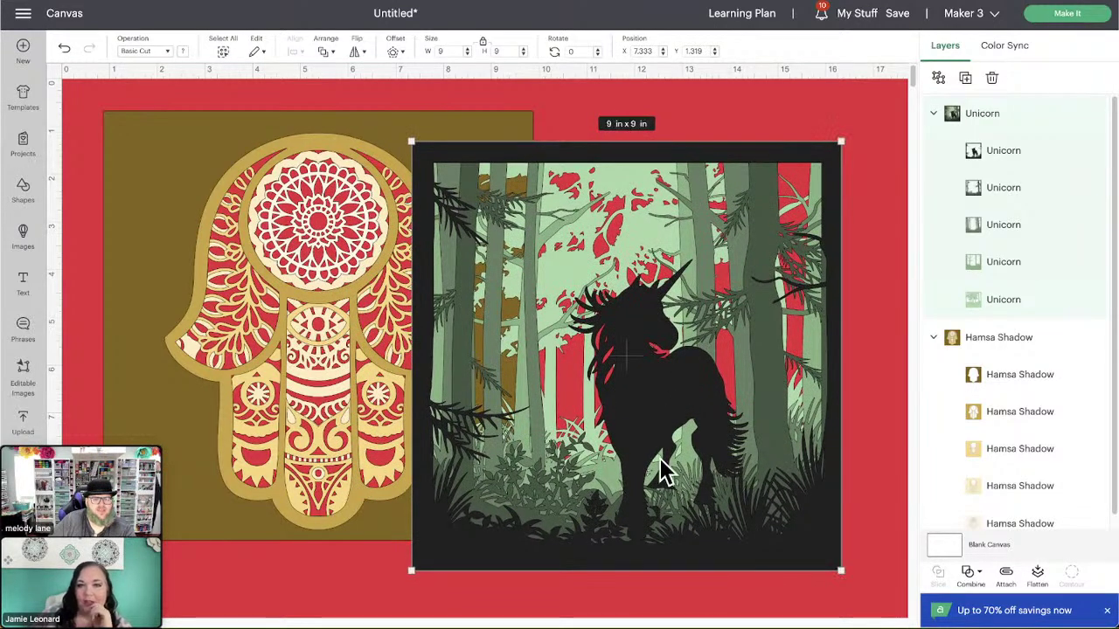
pyautogui.moveTo(662, 469); pyautogui.dragTo(662, 449)
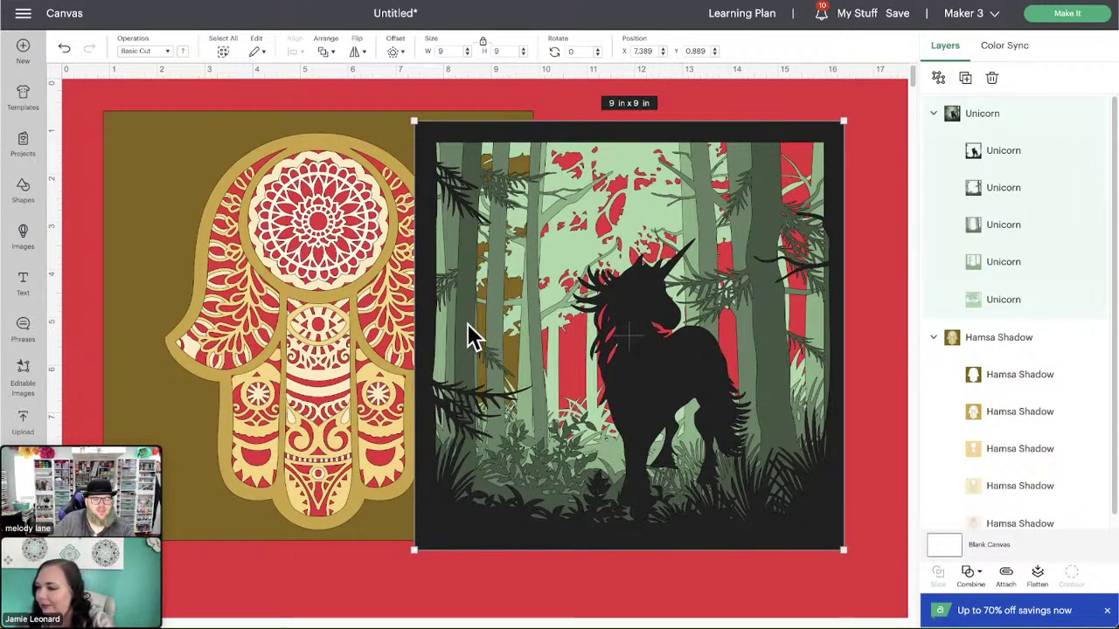
pyautogui.moveTo(499, 363); pyautogui.dragTo(574, 376)
pyautogui.press('Delete')
pyautogui.moveTo(461, 290); pyautogui.dragTo(713, 275)
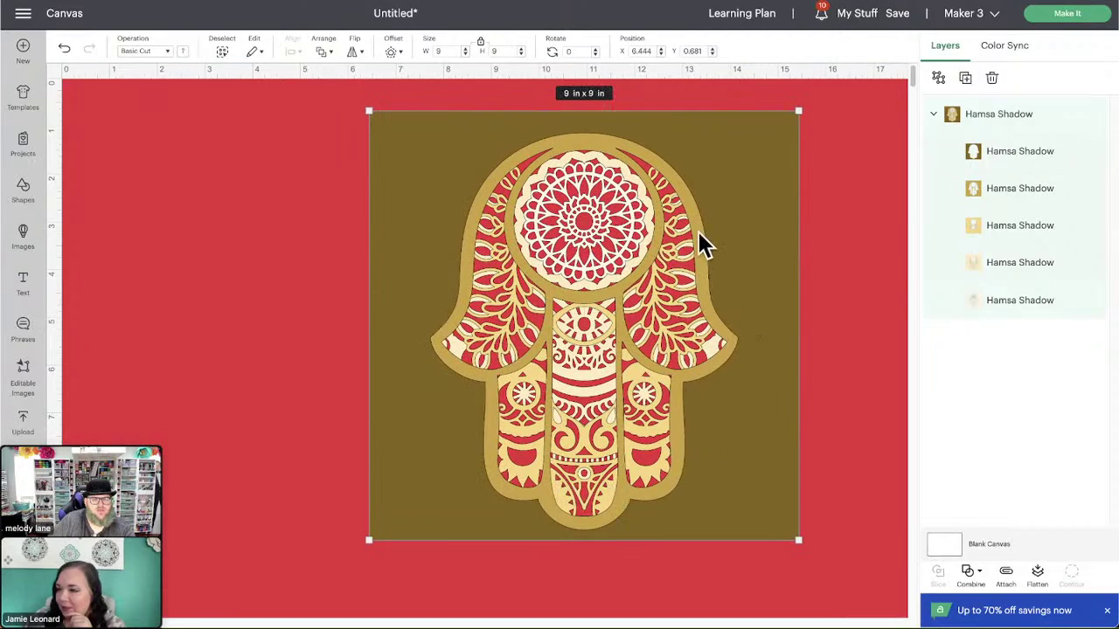
pyautogui.press('Delete')
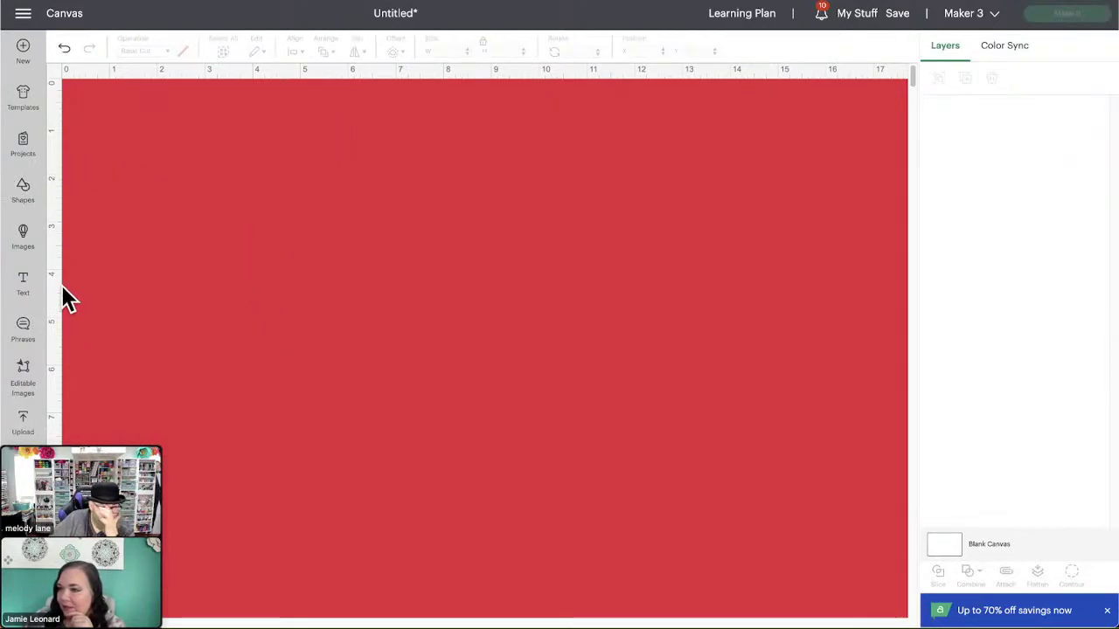
# Step: Open the Close To My Heart - Stars and Sparklers set from the list of image sets, and close the image library
pyautogui.click(23, 238)
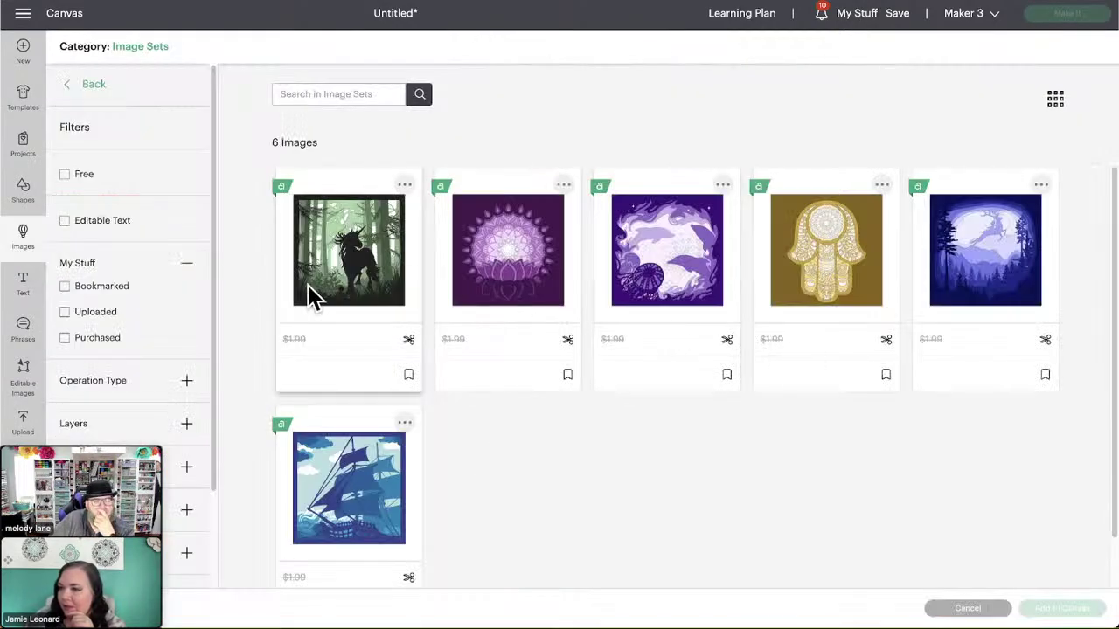
pyautogui.click(93, 87)
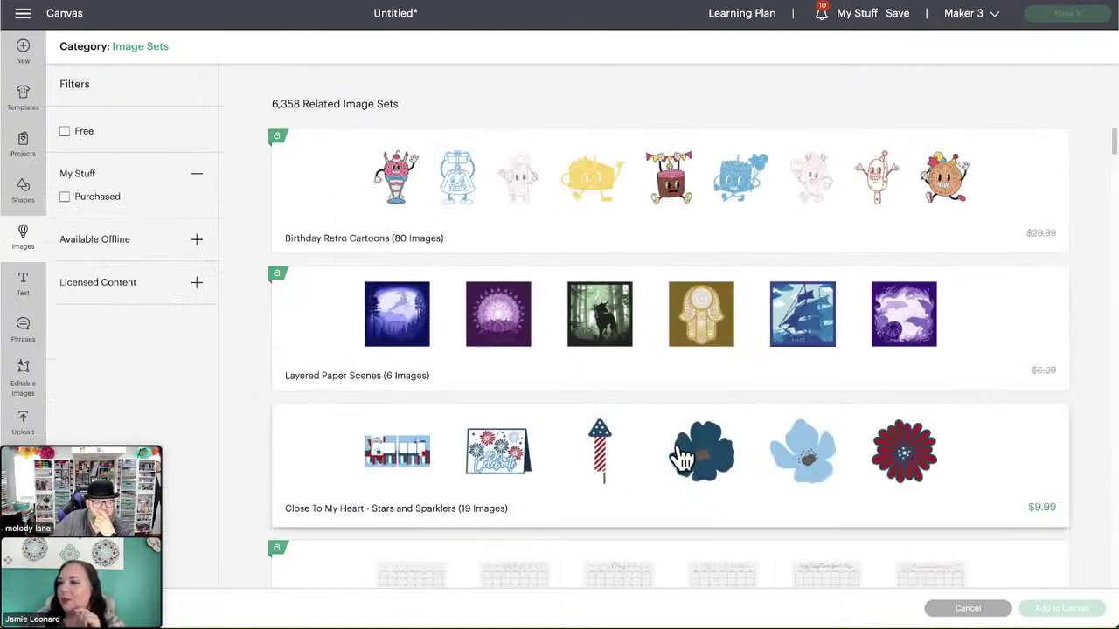
pyautogui.click(558, 428)
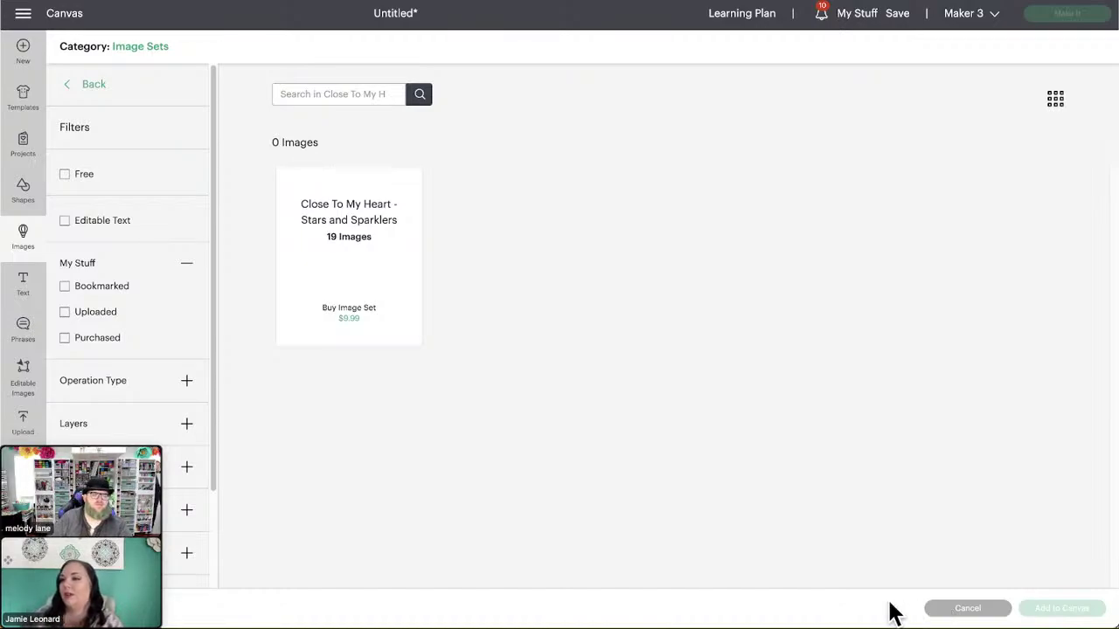
pyautogui.click(962, 611)
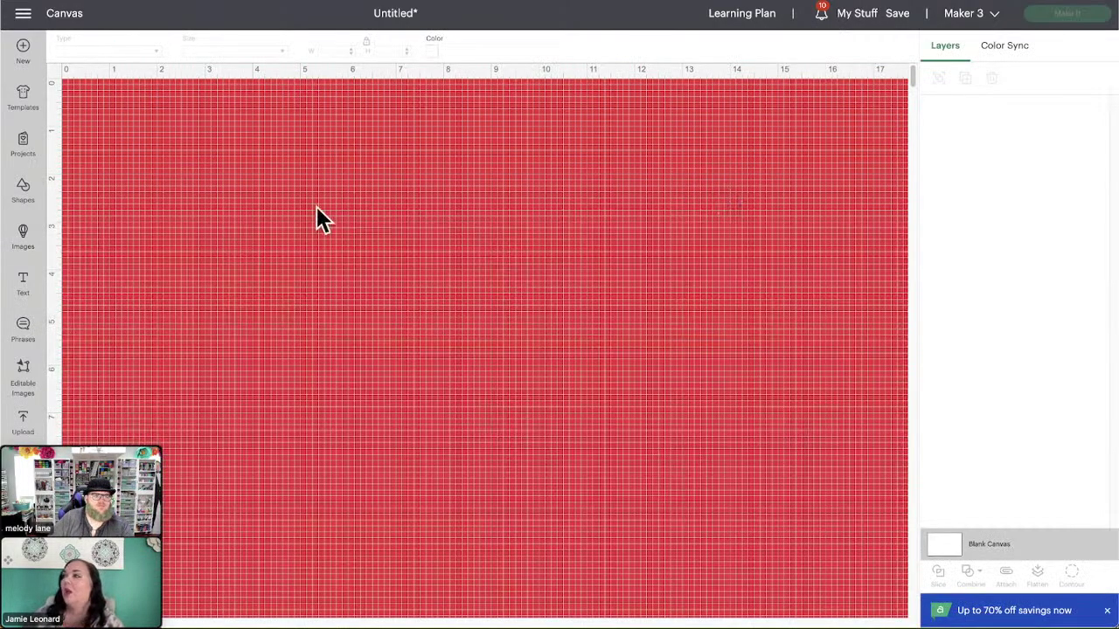
# Step: Reopen the Close To My Heart - Stars and Sparklers set and return to the full list of image sets
pyautogui.click(21, 236)
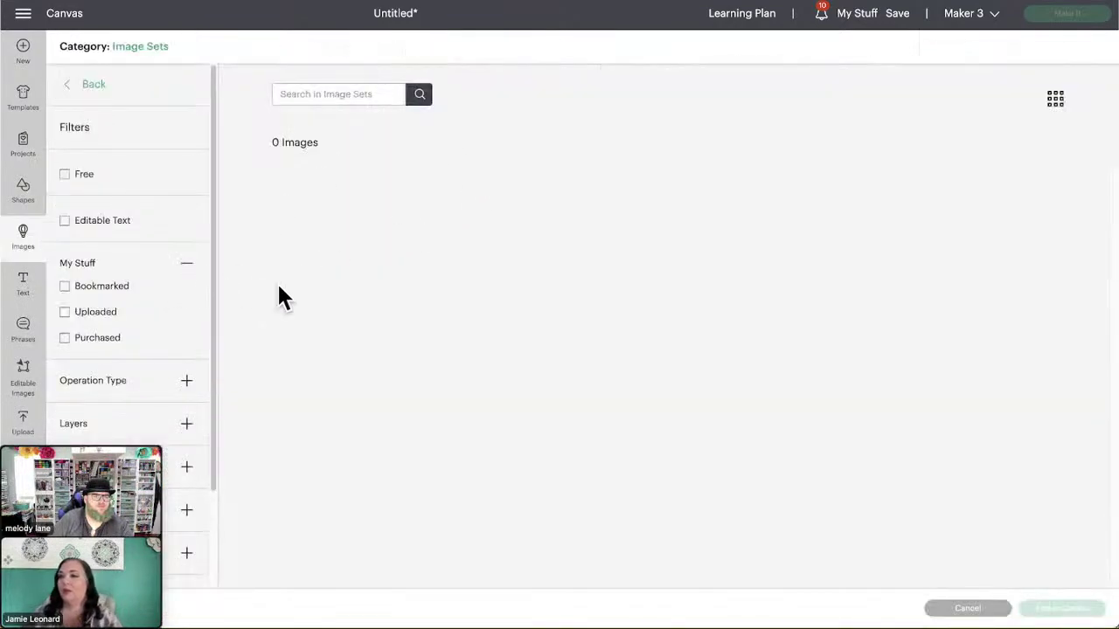
pyautogui.click(94, 84)
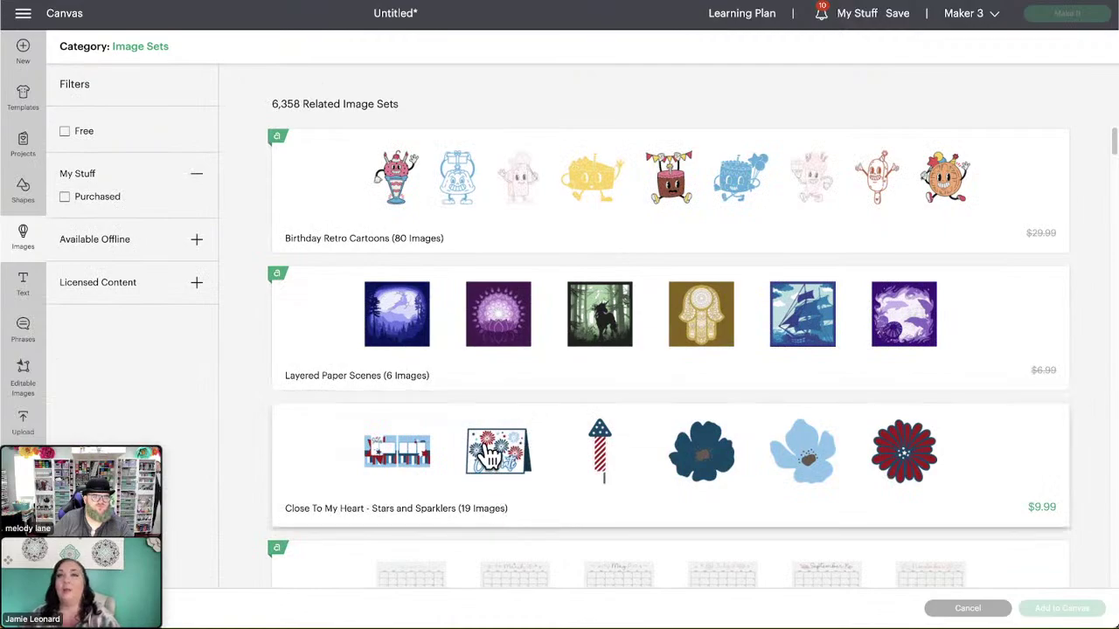
pyautogui.click(325, 454)
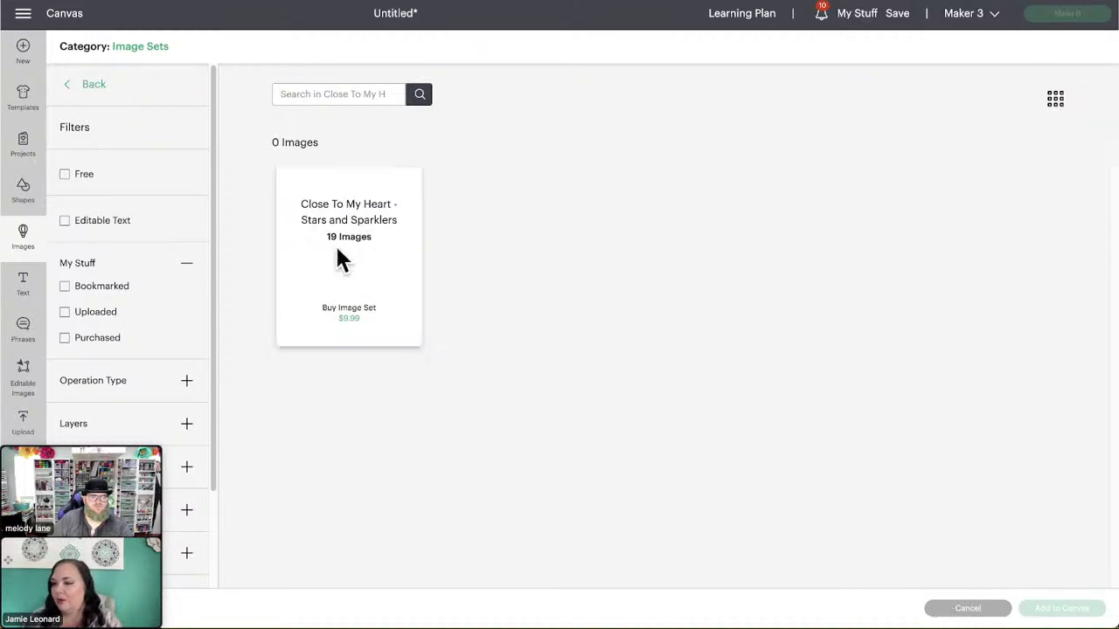
pyautogui.click(95, 86)
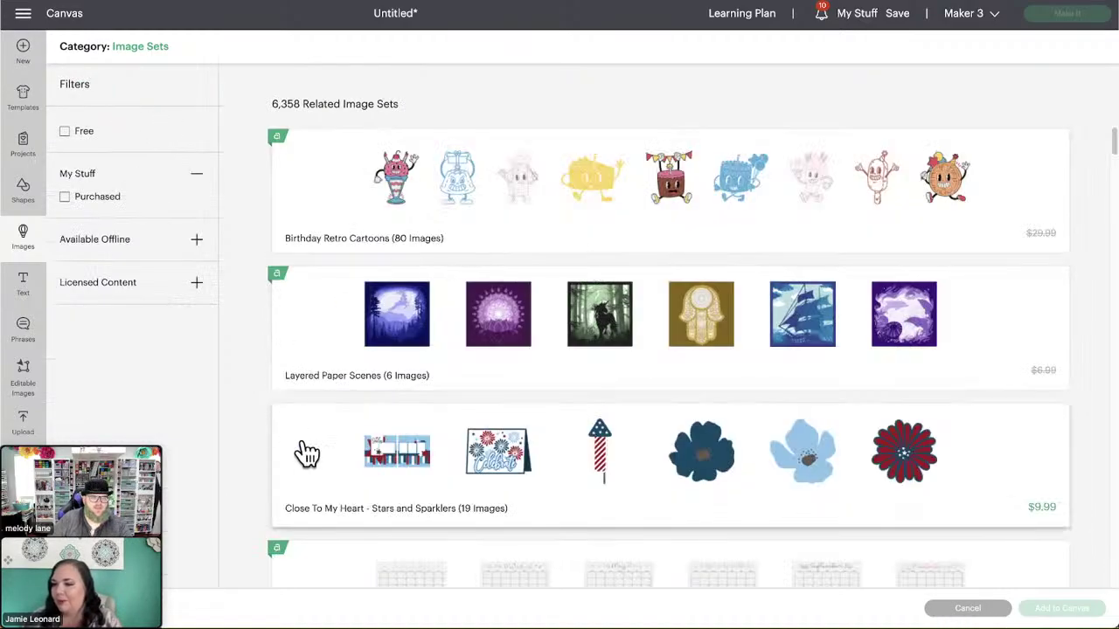
pyautogui.scroll(-1, 269, 357)
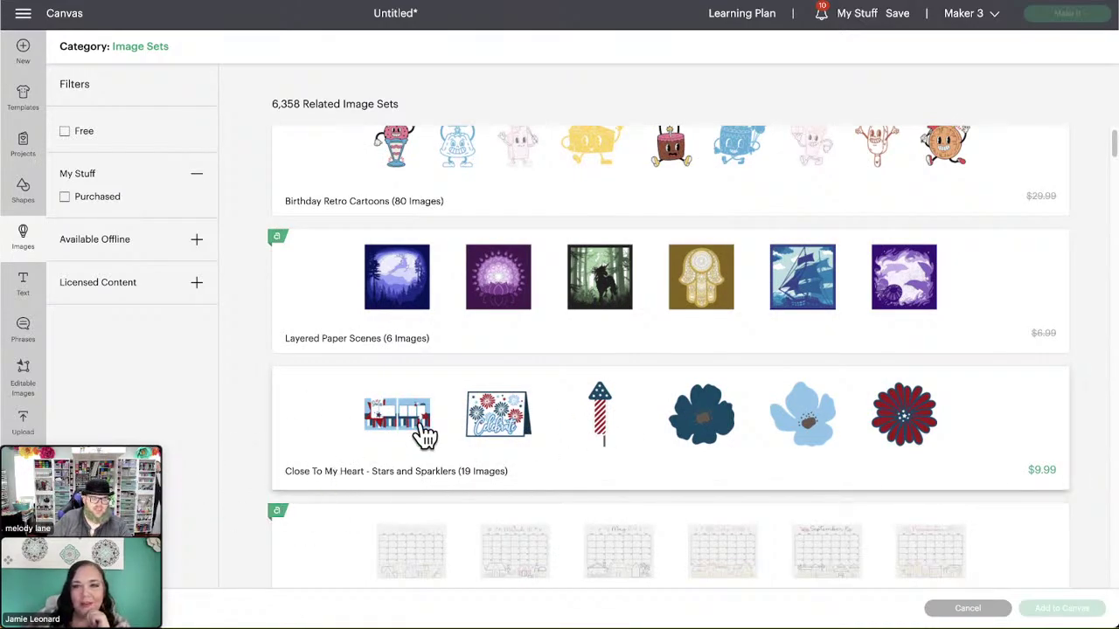
# Step: Look into the Close To My Heart - Stars and Sparklers set once more, and go back to browsing the list of sets
pyautogui.click(450, 434)
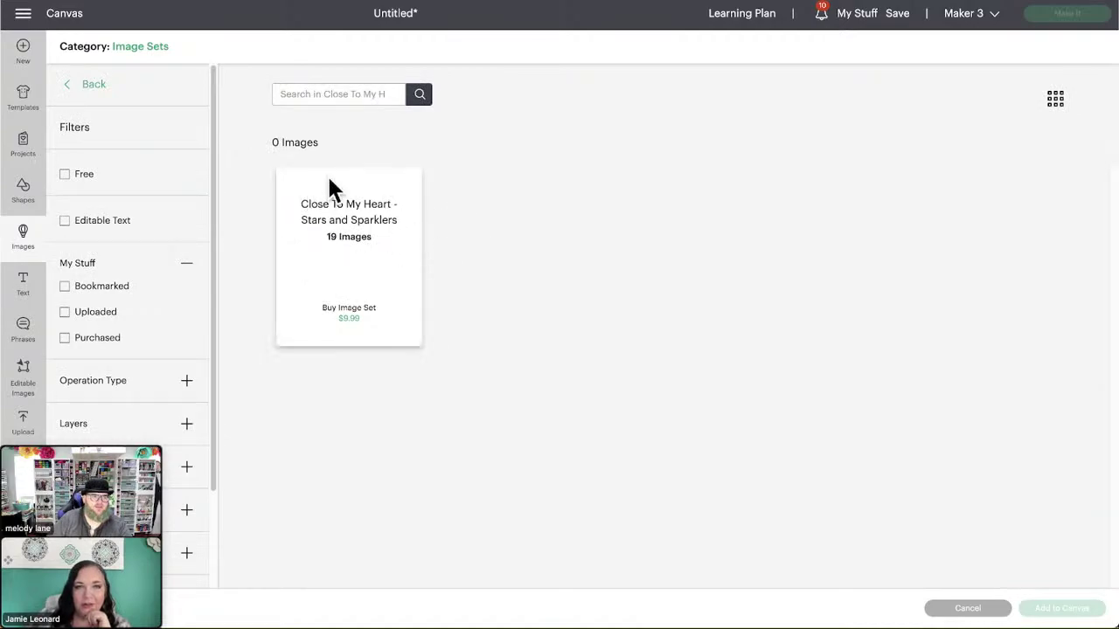
pyautogui.click(85, 88)
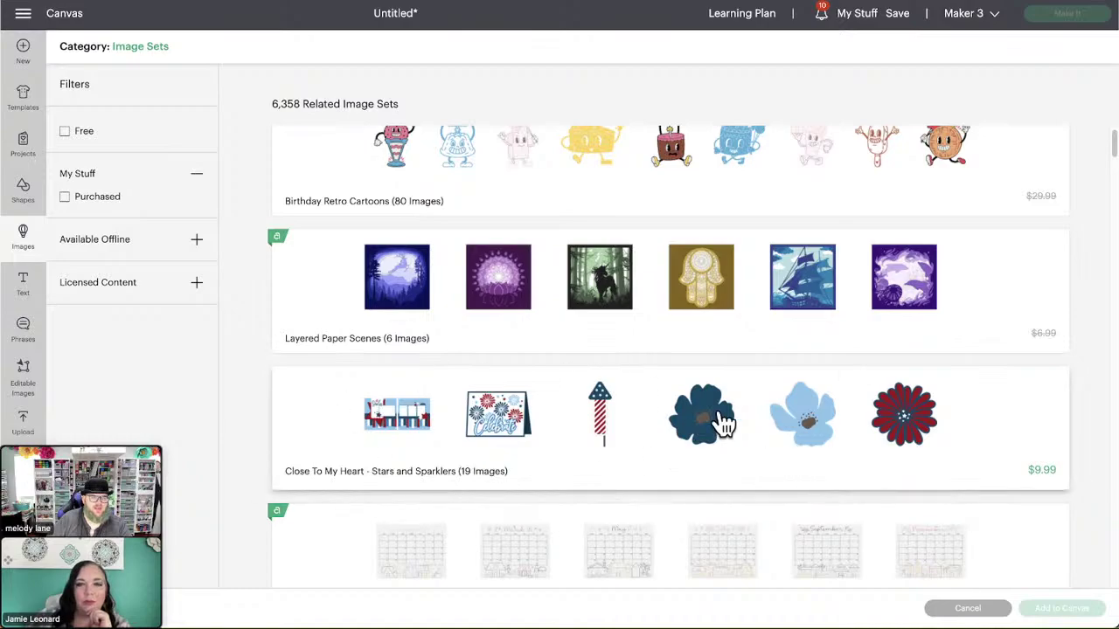
pyautogui.scroll(-1, 452, 450)
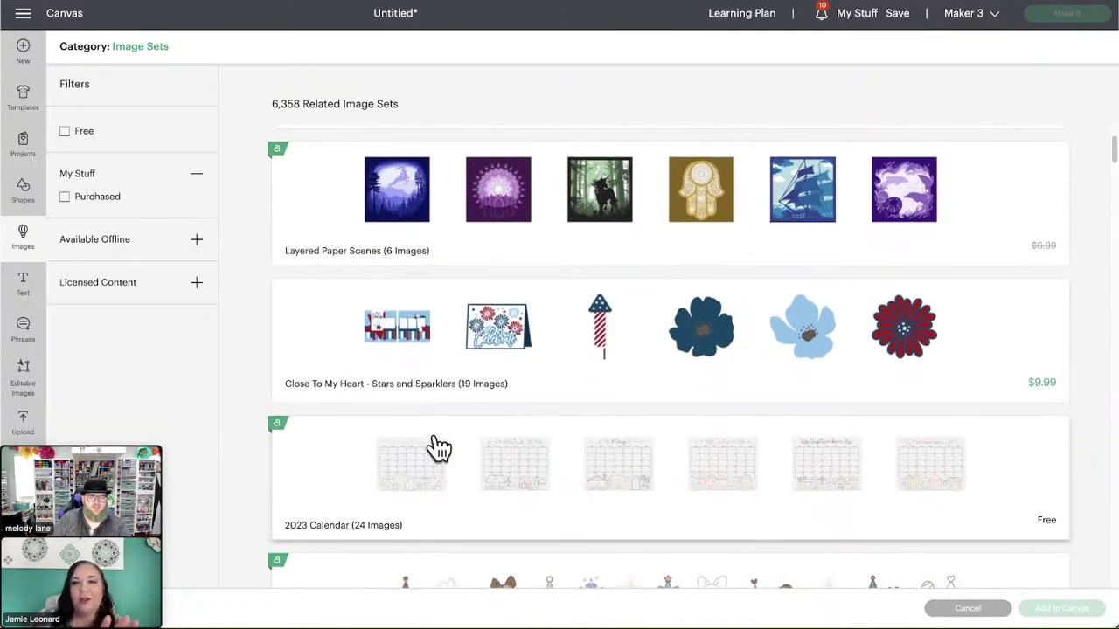
pyautogui.scroll(1, 262, 437)
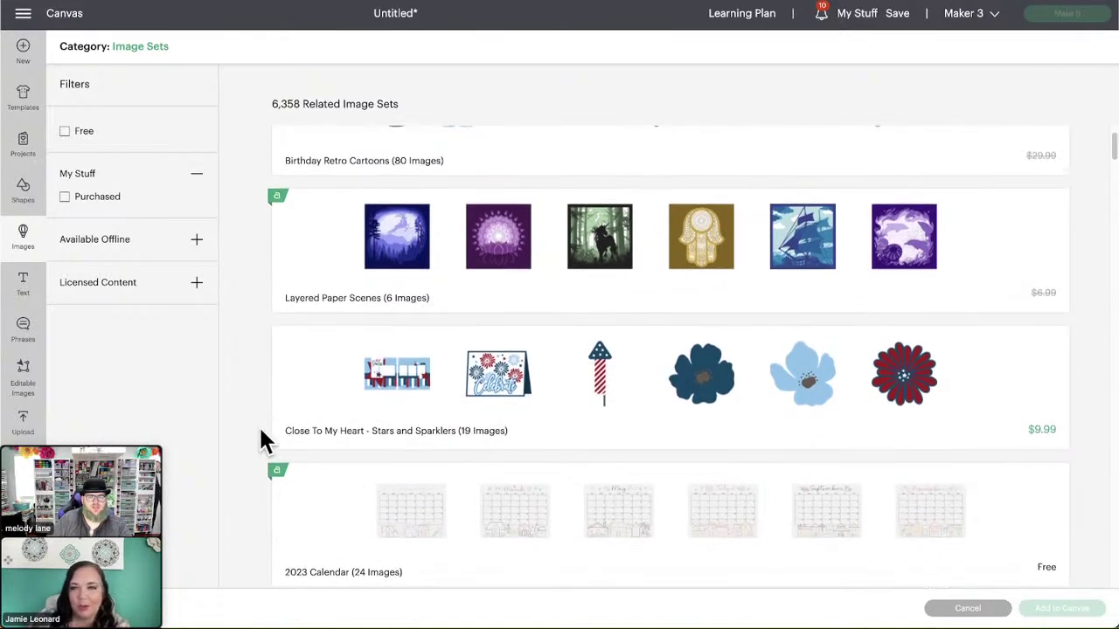
# Step: Open the Layered Paper Scenes set and add the Hamsa, pirate ship and dolphins images to the canvas
pyautogui.click(546, 229)
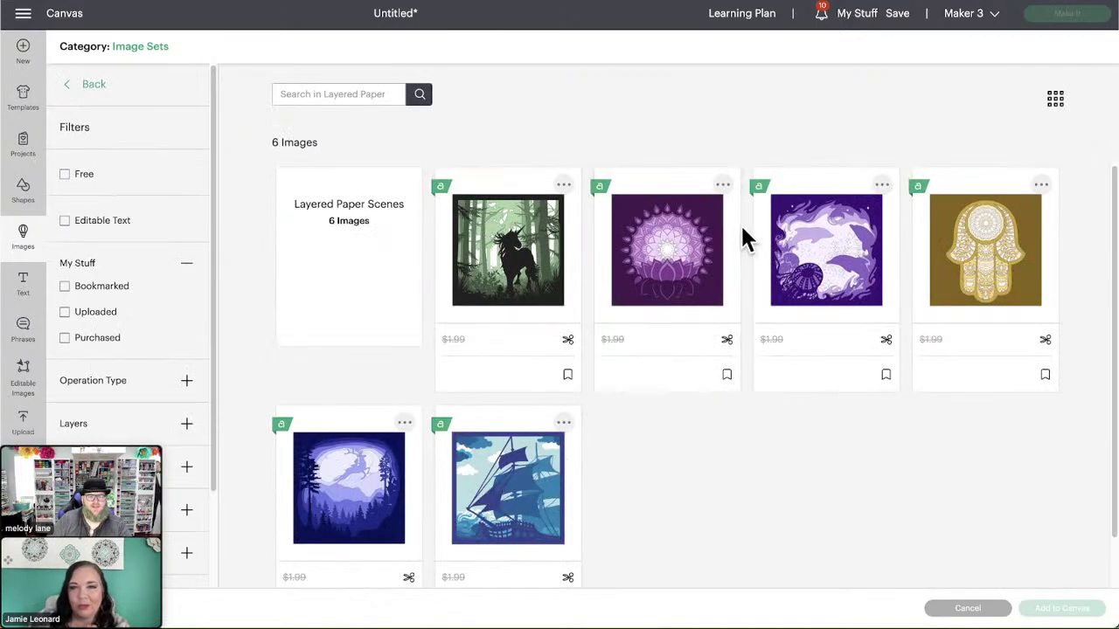
pyautogui.click(1019, 280)
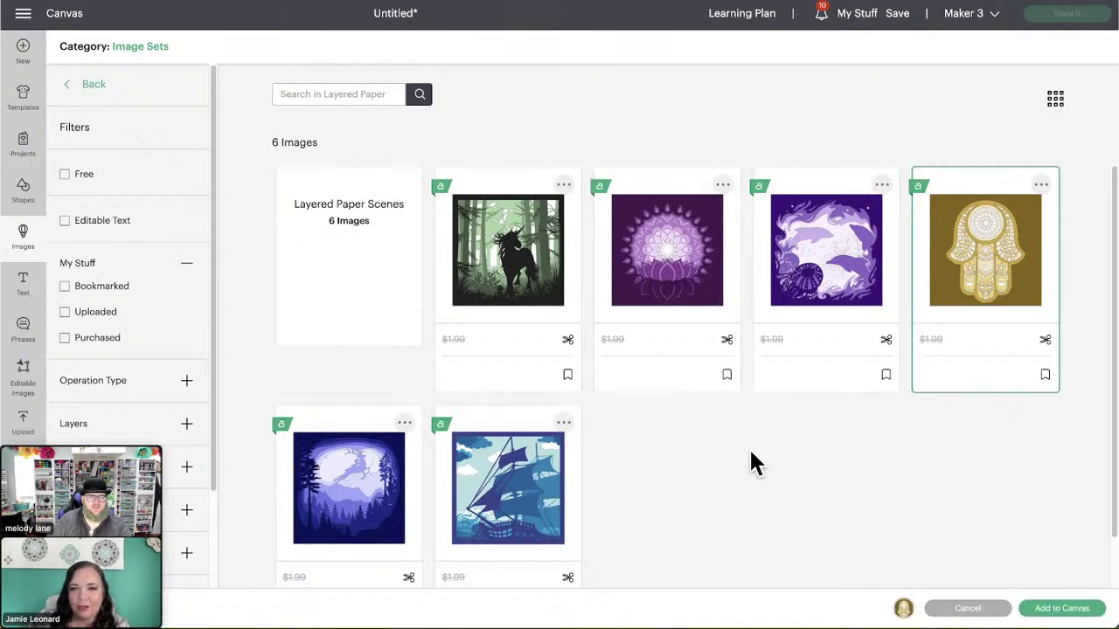
pyautogui.click(524, 525)
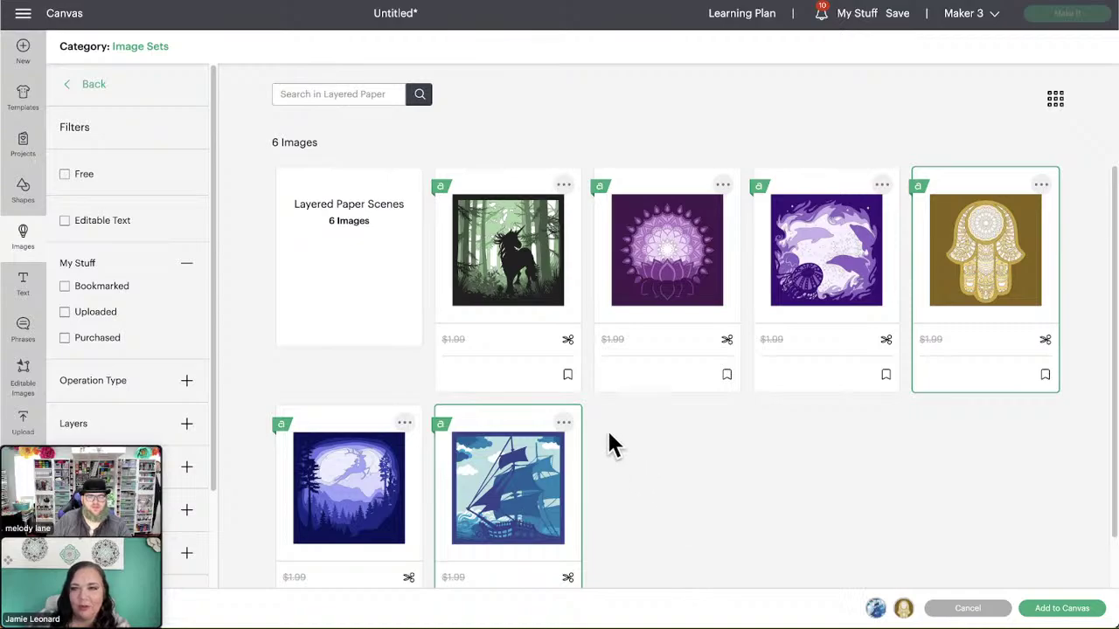
pyautogui.click(835, 253)
pyautogui.click(1077, 614)
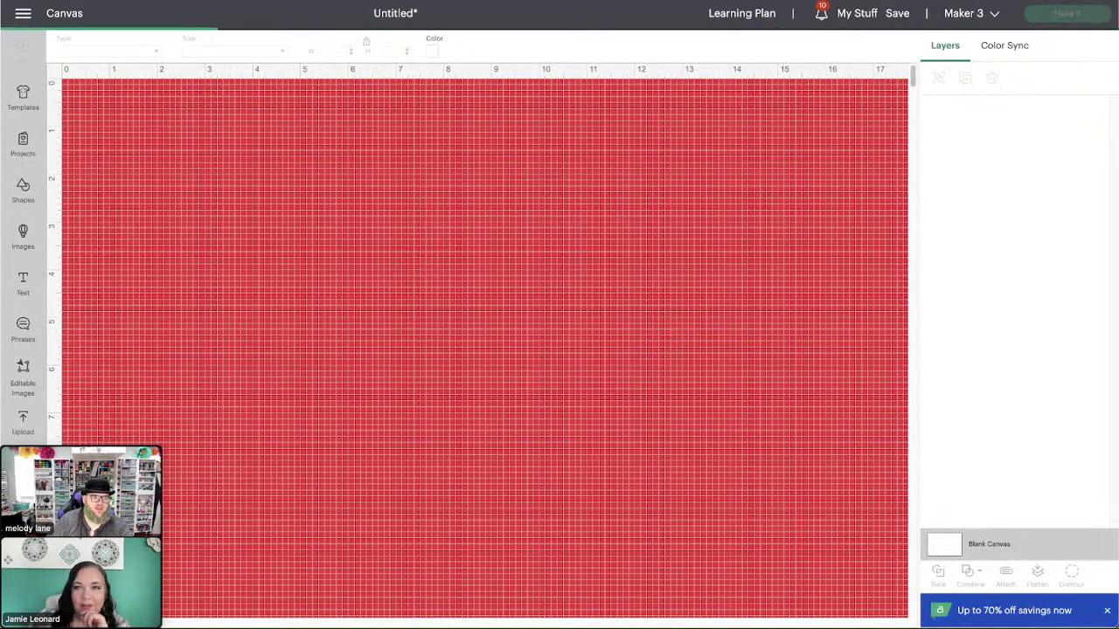
# Step: Reopen the image library, include the purple lotus in the selection, and add the selected images to the canvas
pyautogui.click(26, 242)
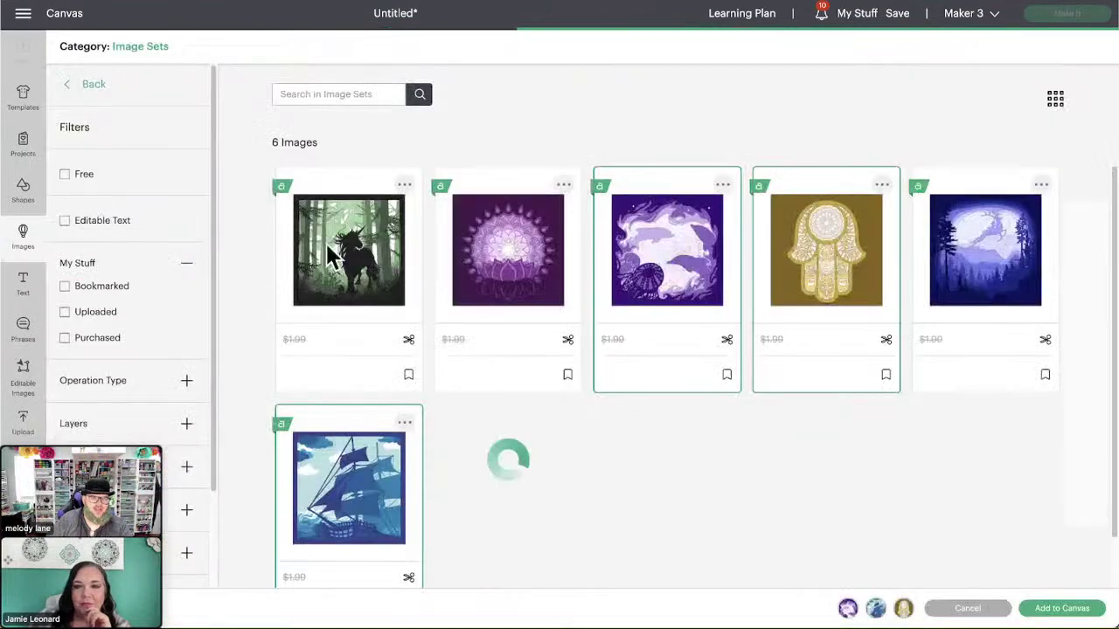
pyautogui.click(560, 265)
pyautogui.click(1077, 610)
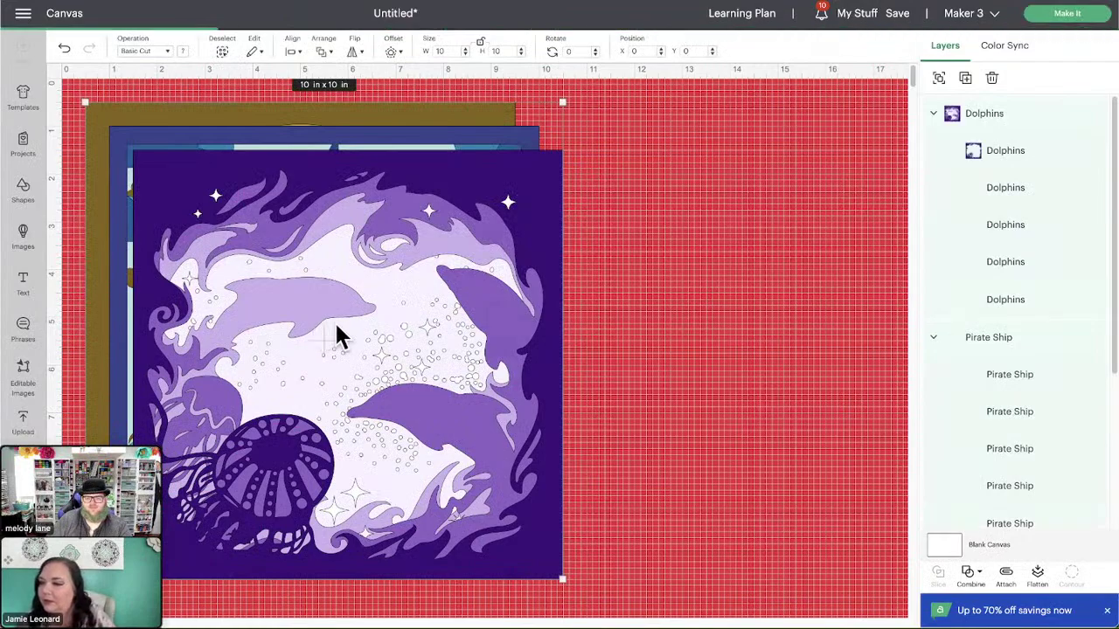
# Step: Move the Lotus scene away from the stacked images onto empty canvas, to about X 13.7, Y 1.1
pyautogui.moveTo(304, 442); pyautogui.dragTo(480, 425)
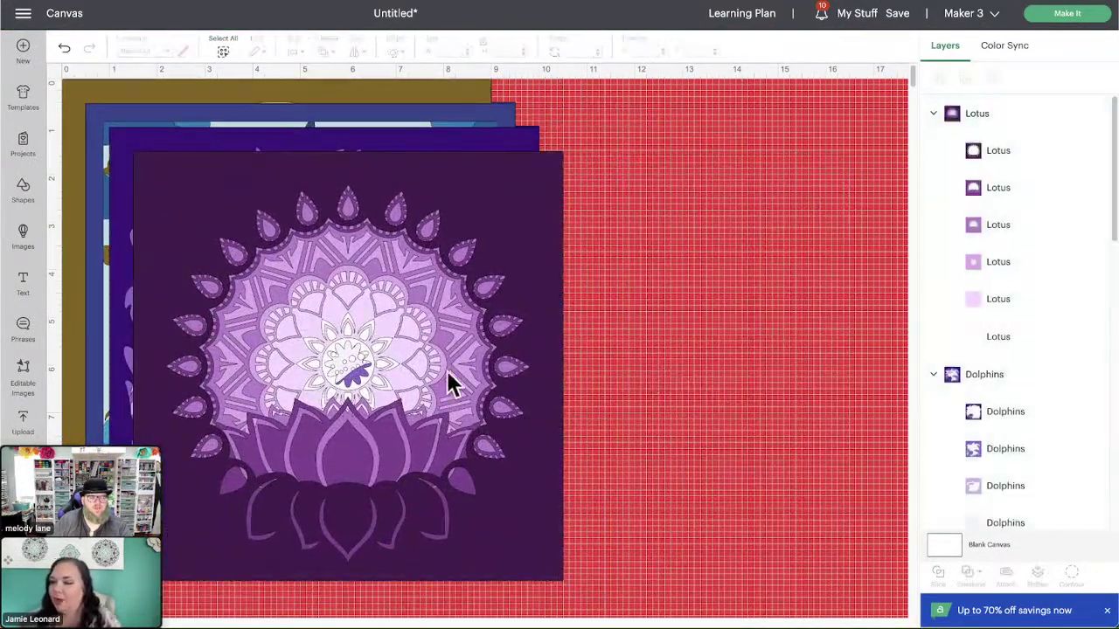
pyautogui.moveTo(452, 382); pyautogui.dragTo(672, 393)
pyautogui.hscroll(3, 655, 395)
pyautogui.hscroll(5, 643, 402)
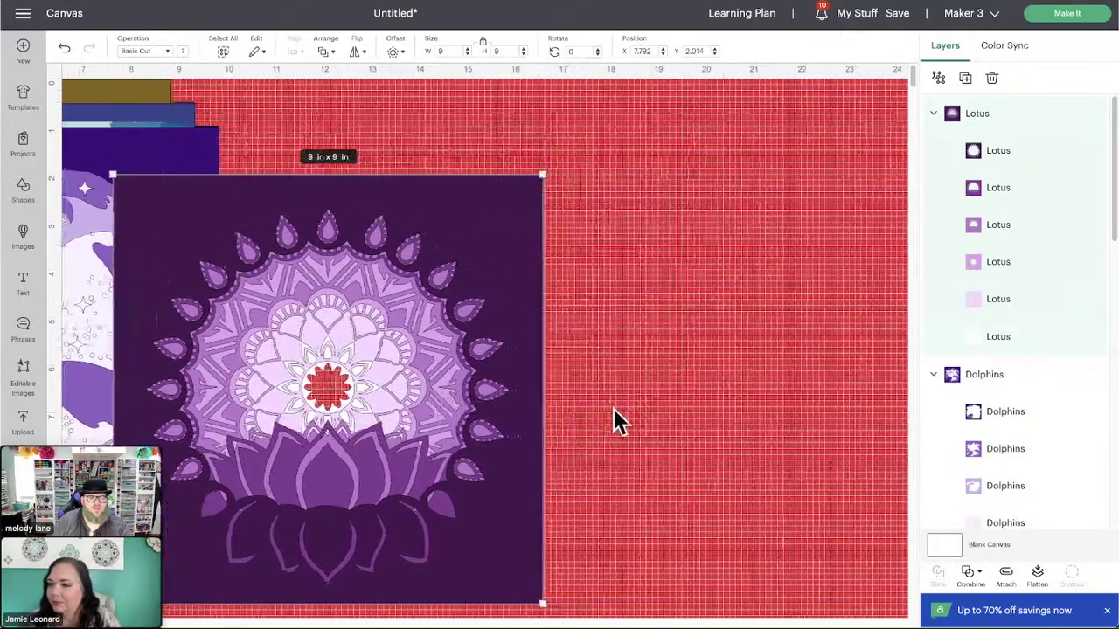
pyautogui.moveTo(327, 394); pyautogui.dragTo(578, 390)
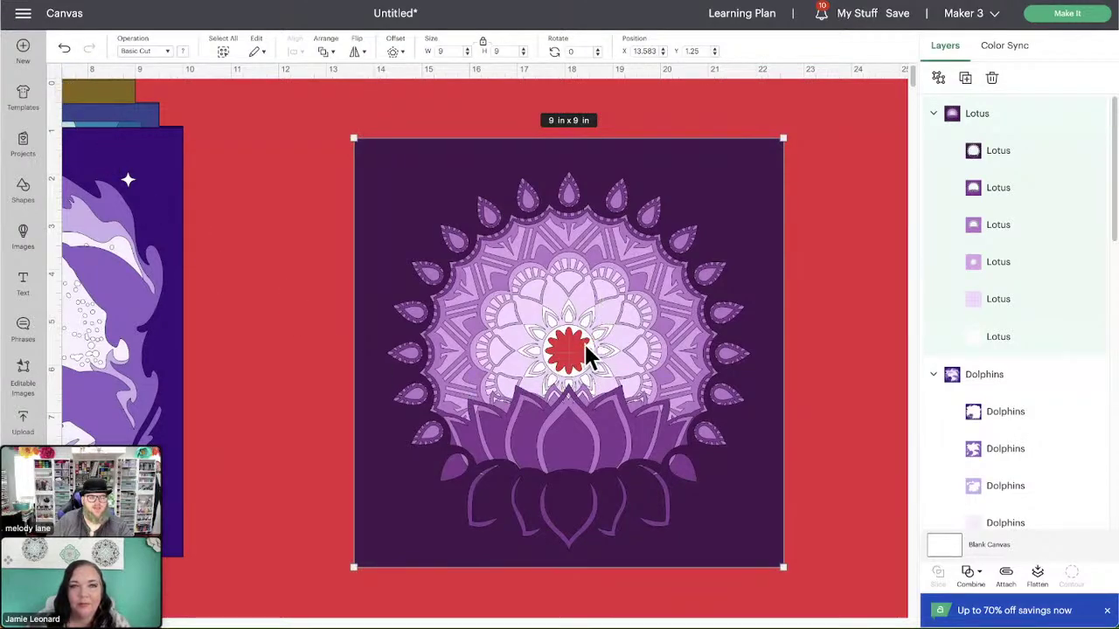
pyautogui.moveTo(725, 405); pyautogui.dragTo(718, 385)
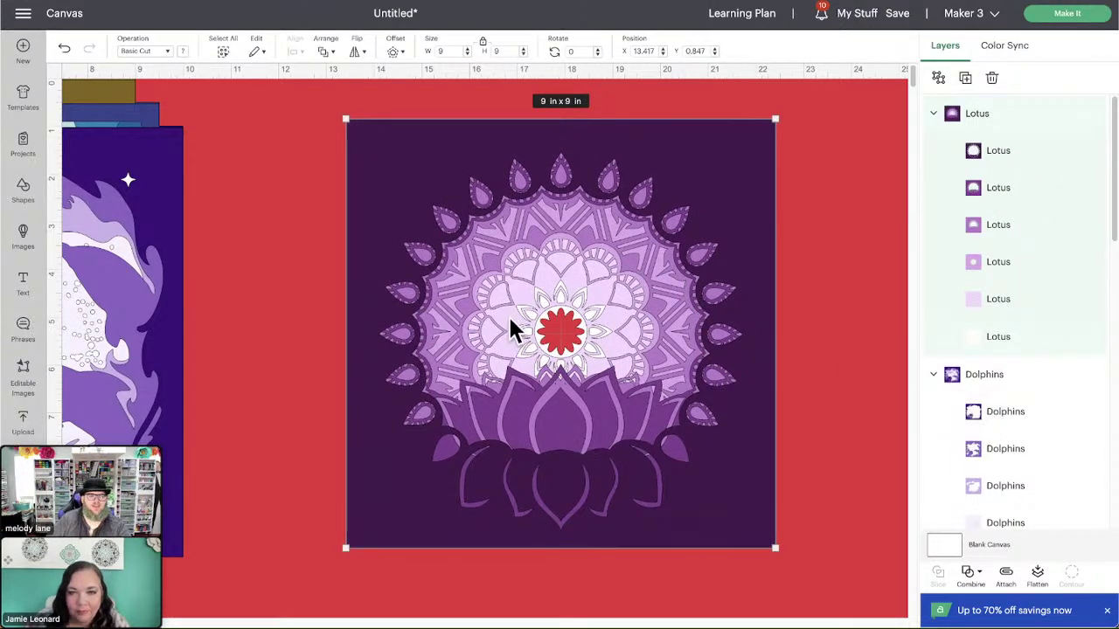
pyautogui.moveTo(512, 330); pyautogui.dragTo(638, 426)
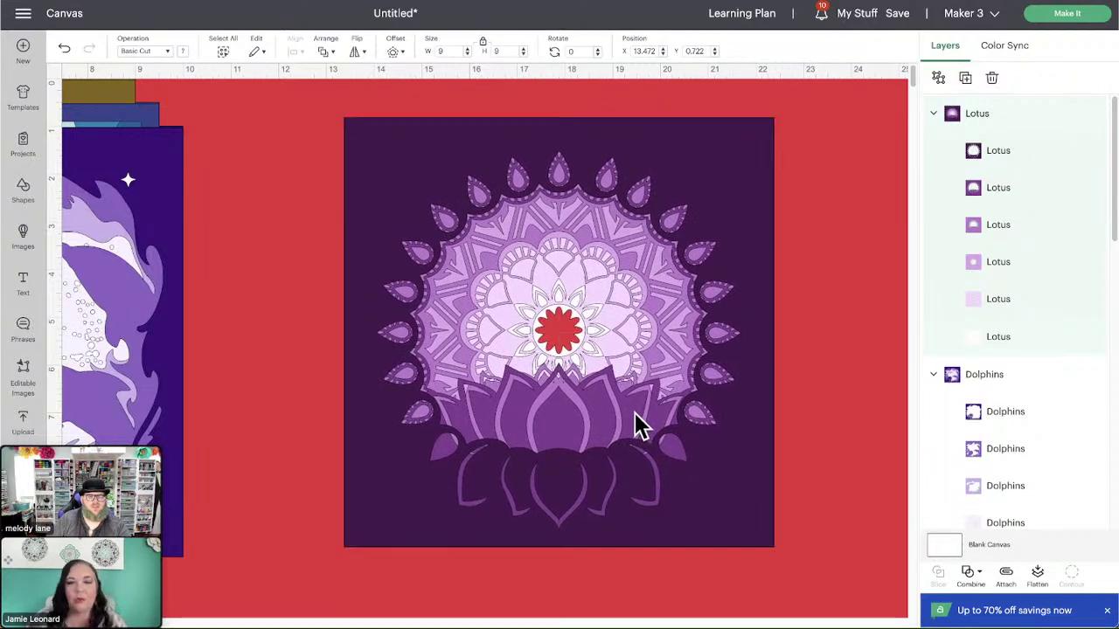
pyautogui.moveTo(523, 369); pyautogui.dragTo(539, 383)
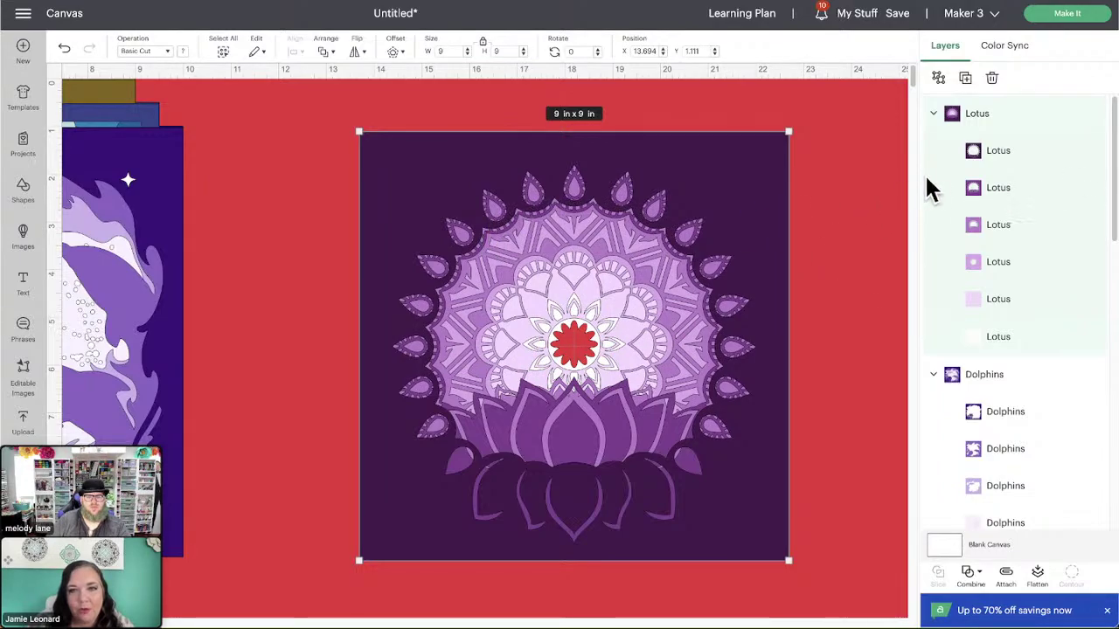
# Step: Ungroup the Lotus scene and pull its three darkest layers off the lighter layers beneath
pyautogui.click(941, 80)
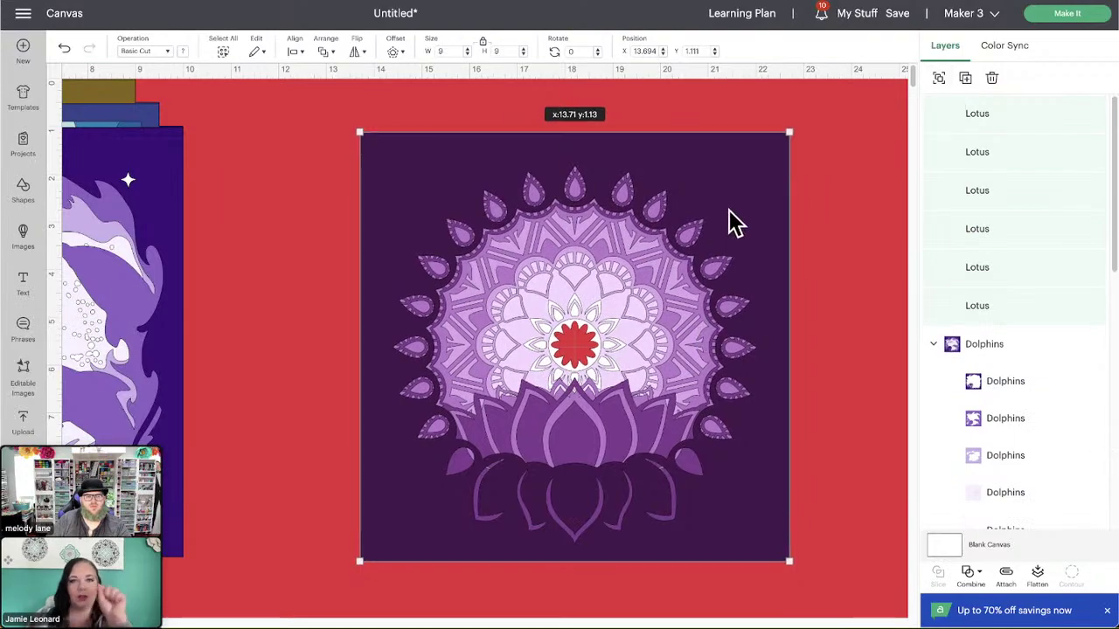
pyautogui.moveTo(729, 220); pyautogui.dragTo(1118, 241)
pyautogui.click(837, 210)
pyautogui.moveTo(691, 187); pyautogui.dragTo(547, 192)
pyautogui.moveTo(777, 192); pyautogui.dragTo(500, 167)
pyautogui.moveTo(771, 179); pyautogui.dragTo(356, 385)
pyautogui.moveTo(589, 194); pyautogui.dragTo(364, 389)
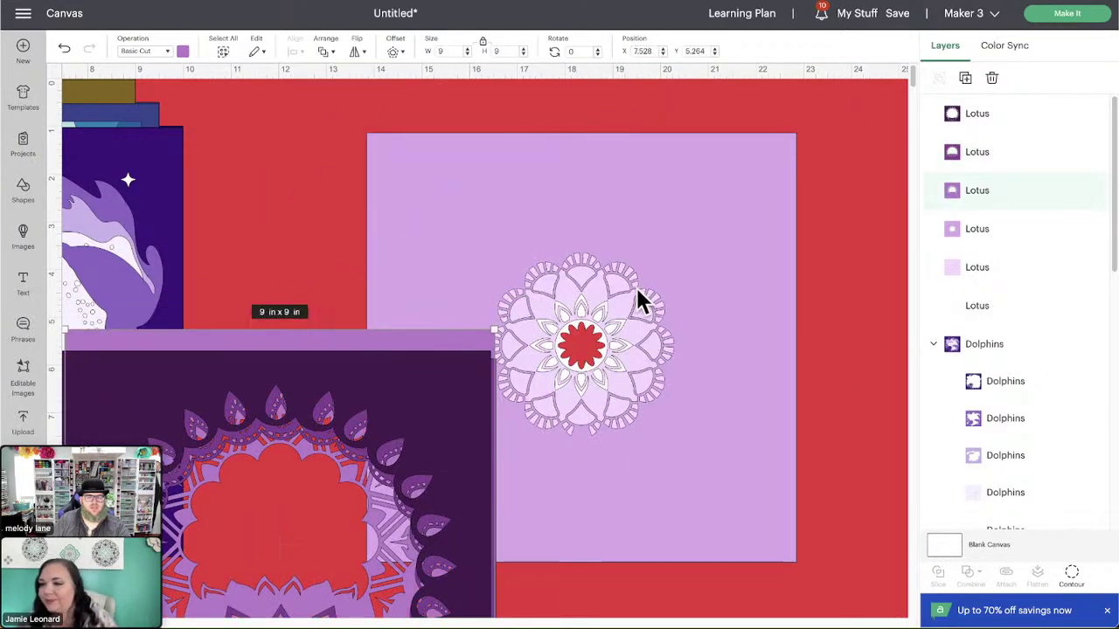
# Step: Spread the lighter Lotus layers apart, and delete all of the Lotus layers from the canvas
pyautogui.moveTo(637, 300); pyautogui.dragTo(918, 293)
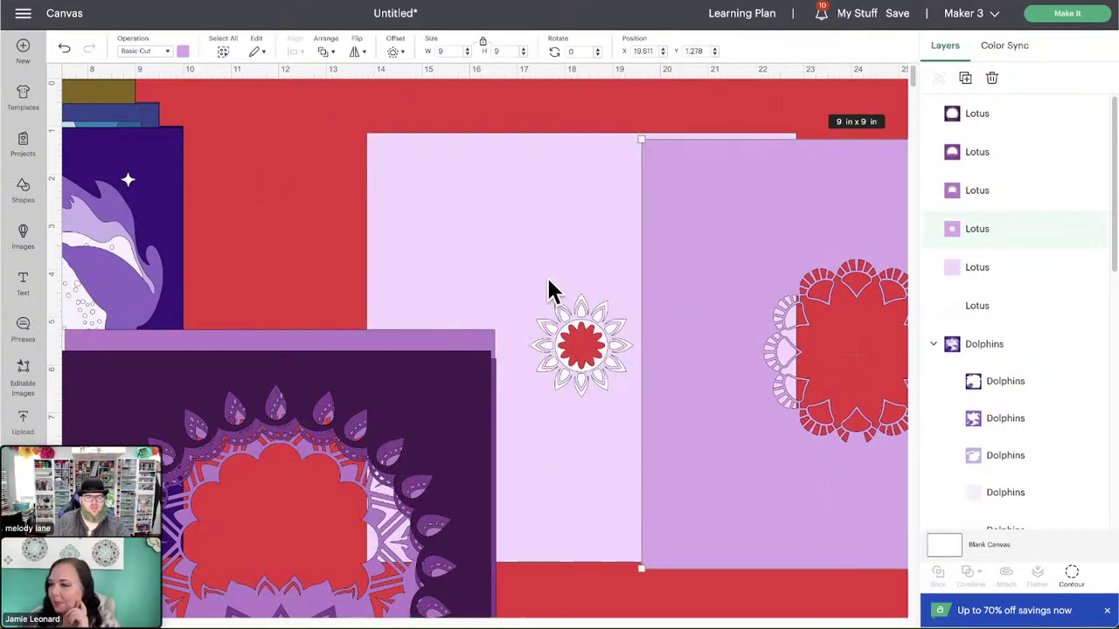
pyautogui.moveTo(550, 287); pyautogui.dragTo(766, 230)
pyautogui.moveTo(332, 167); pyautogui.dragTo(689, 425)
pyautogui.press('Delete')
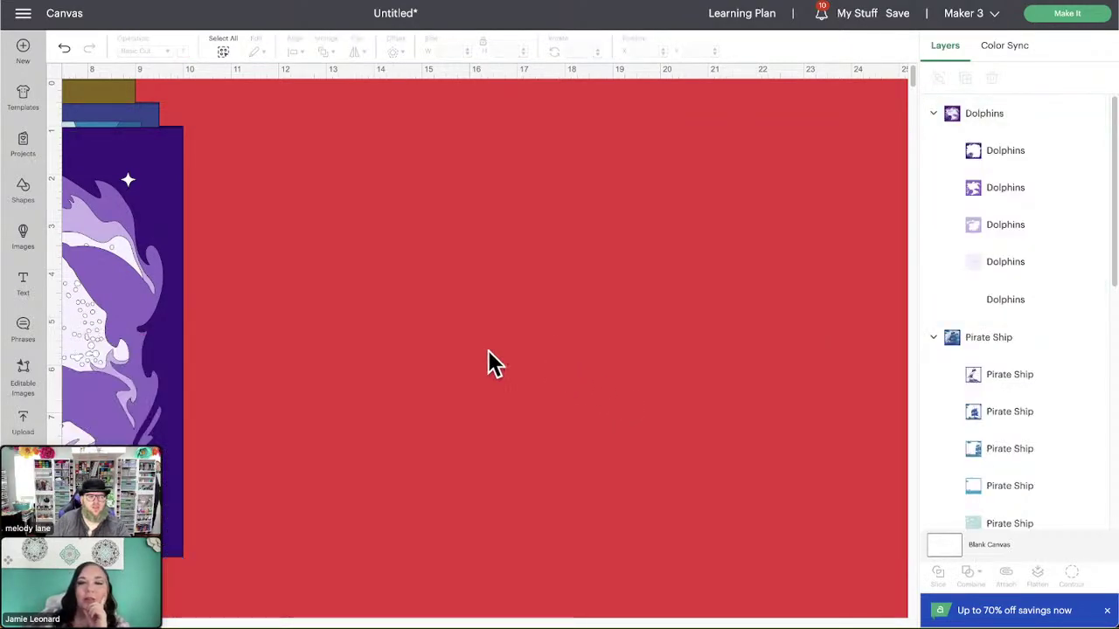
# Step: Move the Dolphins scene off the Pirate Ship onto empty canvas, to about X 10.4, Y 0.5, and deselect it
pyautogui.hscroll(-5, 495, 361)
pyautogui.moveTo(494, 362); pyautogui.dragTo(512, 341)
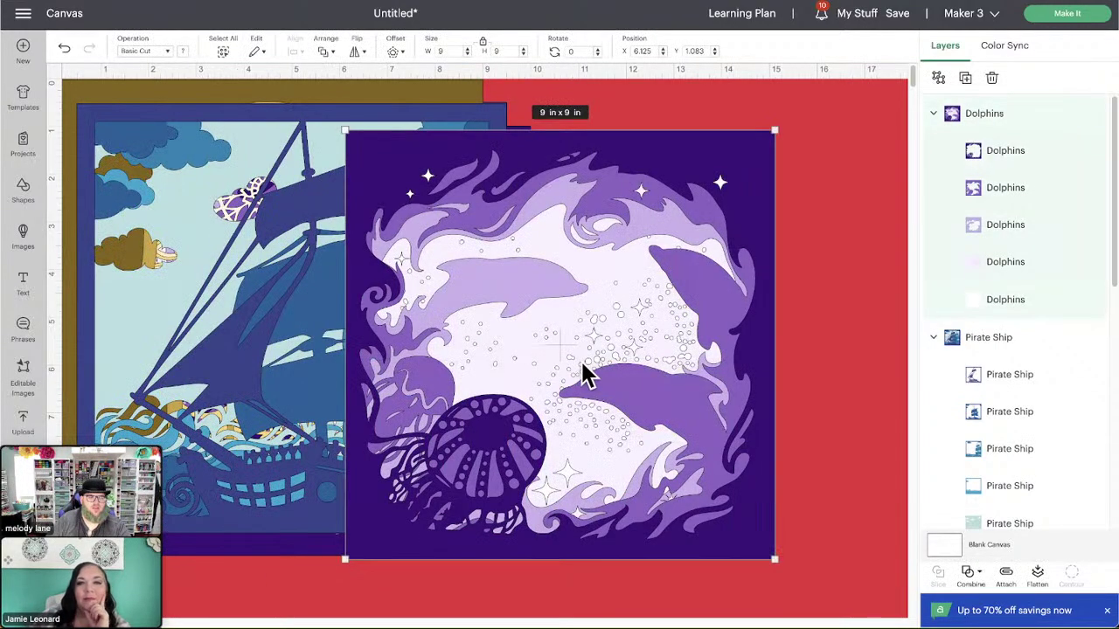
pyautogui.moveTo(584, 362); pyautogui.dragTo(719, 340)
pyautogui.hscroll(3, 716, 341)
pyautogui.moveTo(480, 341); pyautogui.dragTo(544, 335)
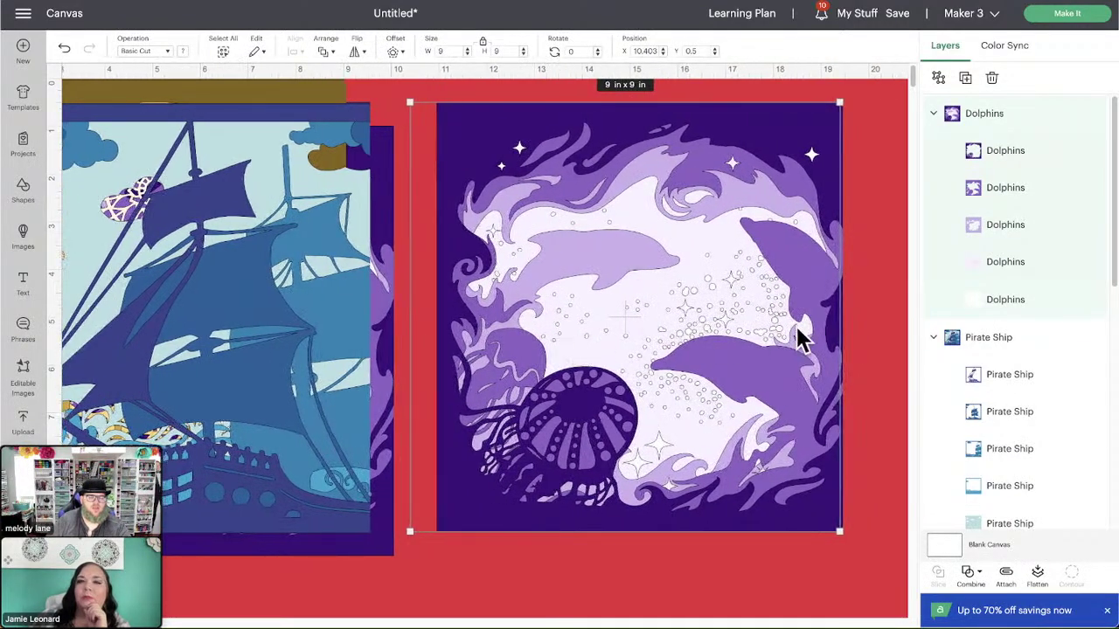
pyautogui.click(863, 327)
pyautogui.hscroll(1, 751, 350)
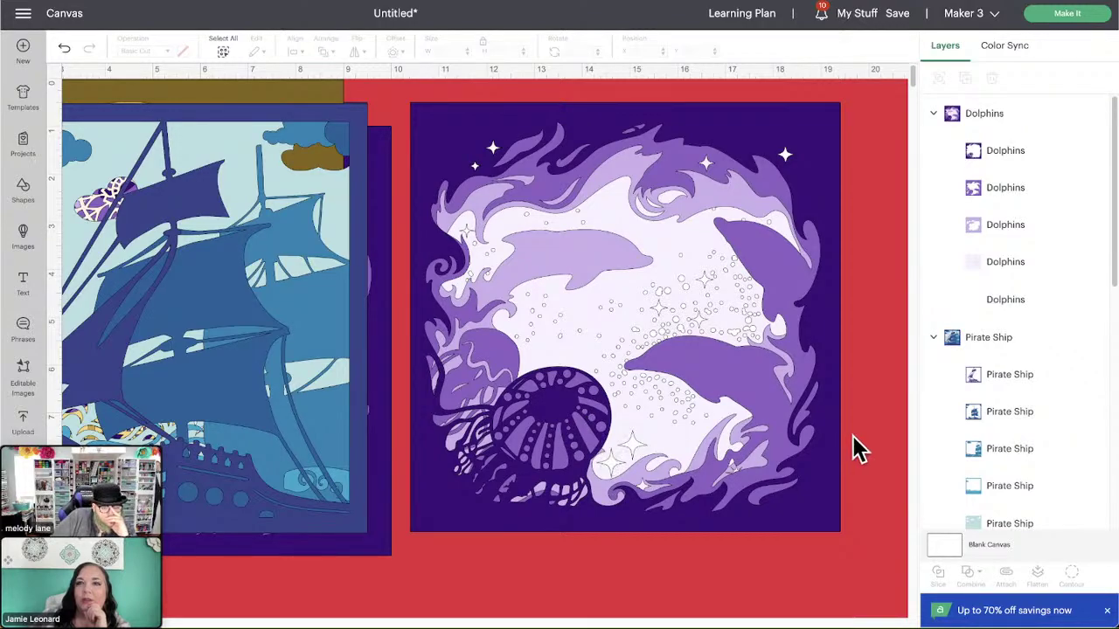
# Step: Shift the Dolphins scene farther from the stack, to about X 11.9, Y 0.9, and delete it from the canvas
pyautogui.moveTo(769, 463); pyautogui.dragTo(802, 430)
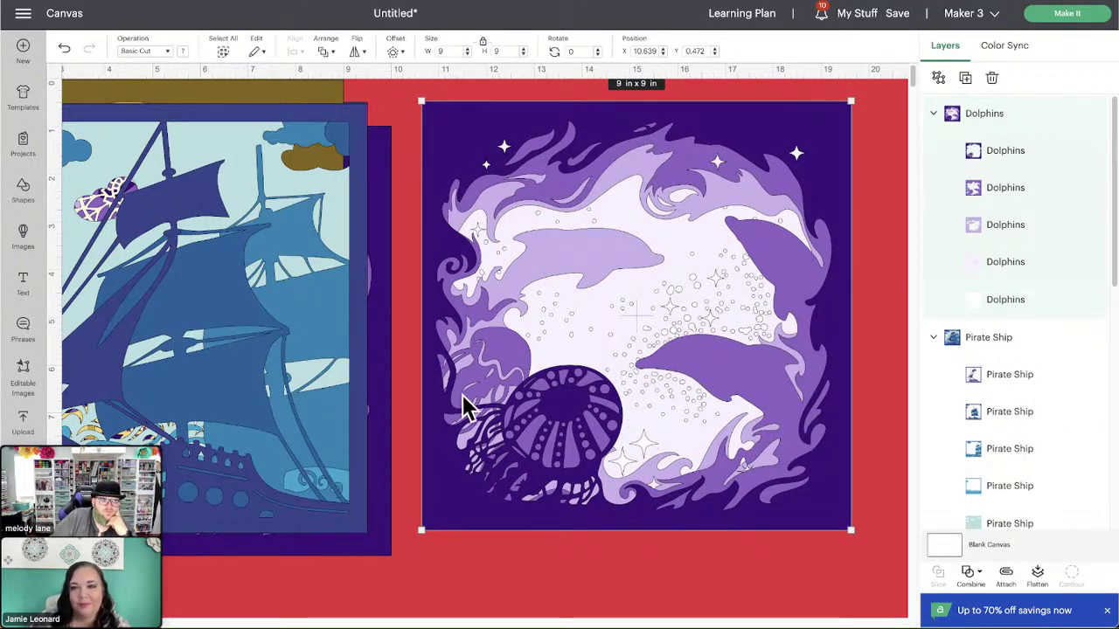
pyautogui.moveTo(491, 390); pyautogui.dragTo(548, 413)
pyautogui.hscroll(-2, 402, 367)
pyautogui.hscroll(-2, 402, 367)
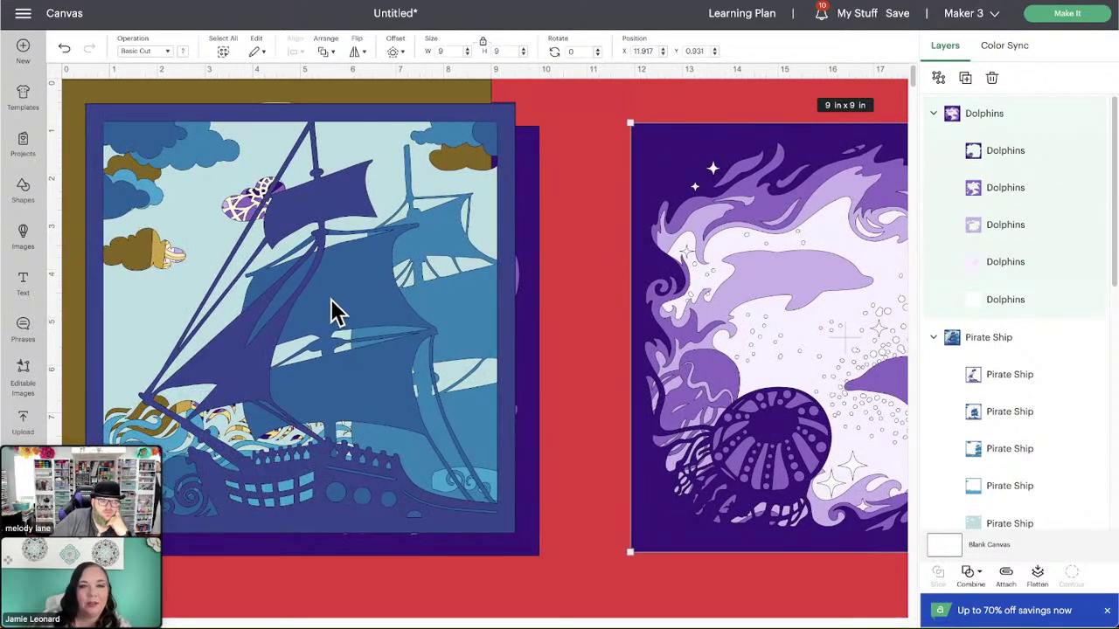
pyautogui.click(332, 312)
pyautogui.moveTo(644, 310); pyautogui.dragTo(673, 326)
pyautogui.press('Delete')
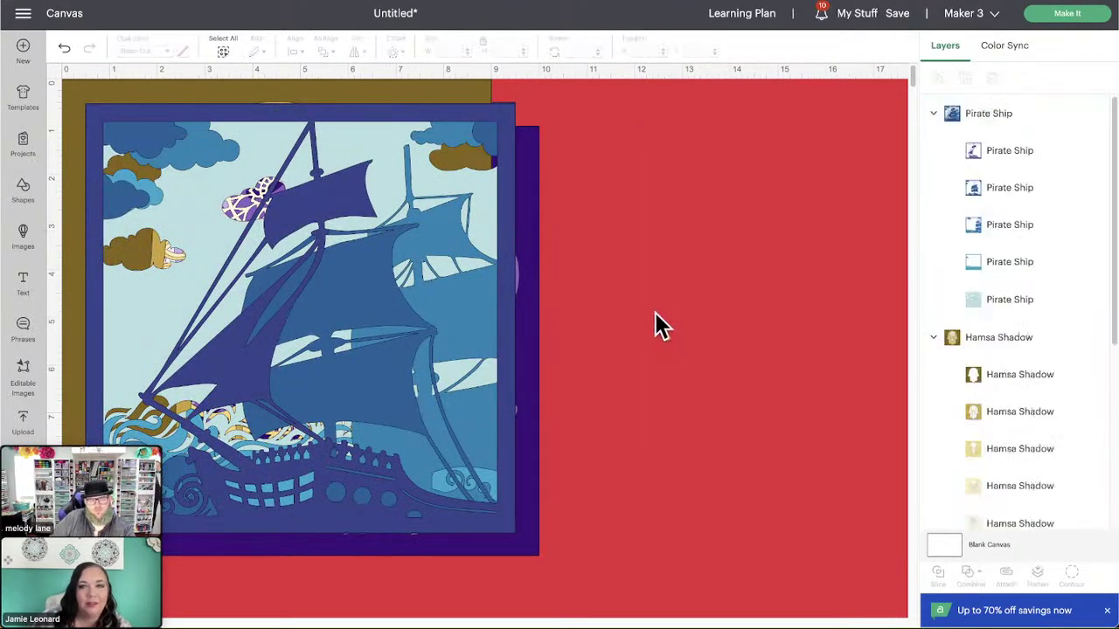
# Step: Move the Pirate Ship scene beside the stack, to about X 10.5, Y 0.4, and delete it from the canvas
pyautogui.moveTo(370, 315); pyautogui.dragTo(679, 358)
pyautogui.hscroll(2, 789, 309)
pyautogui.moveTo(551, 403); pyautogui.dragTo(650, 405)
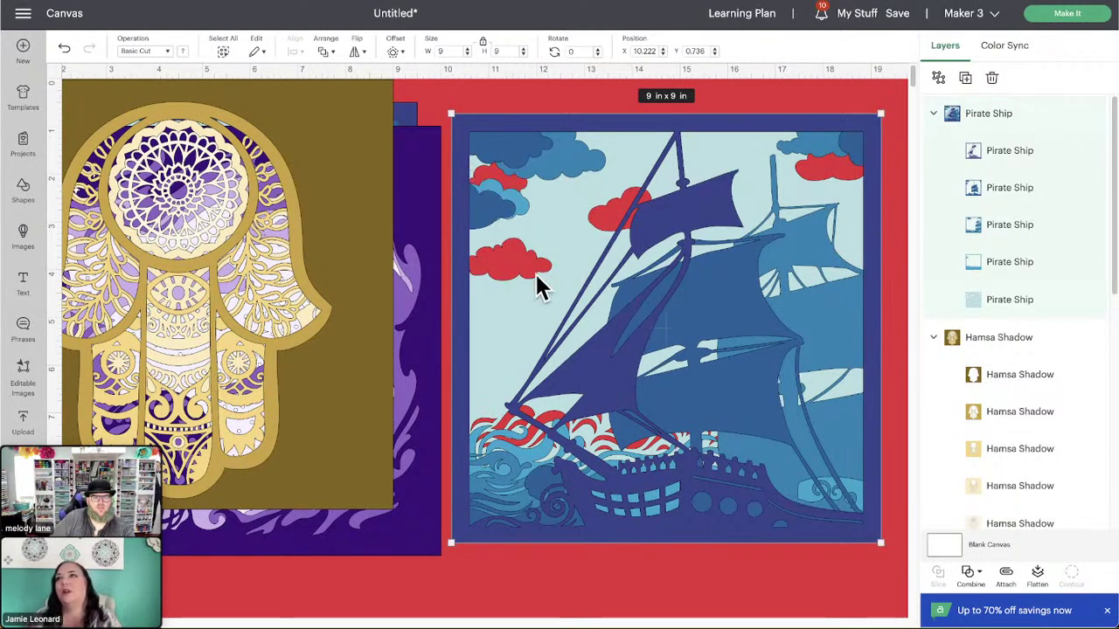
pyautogui.moveTo(771, 382); pyautogui.dragTo(760, 363)
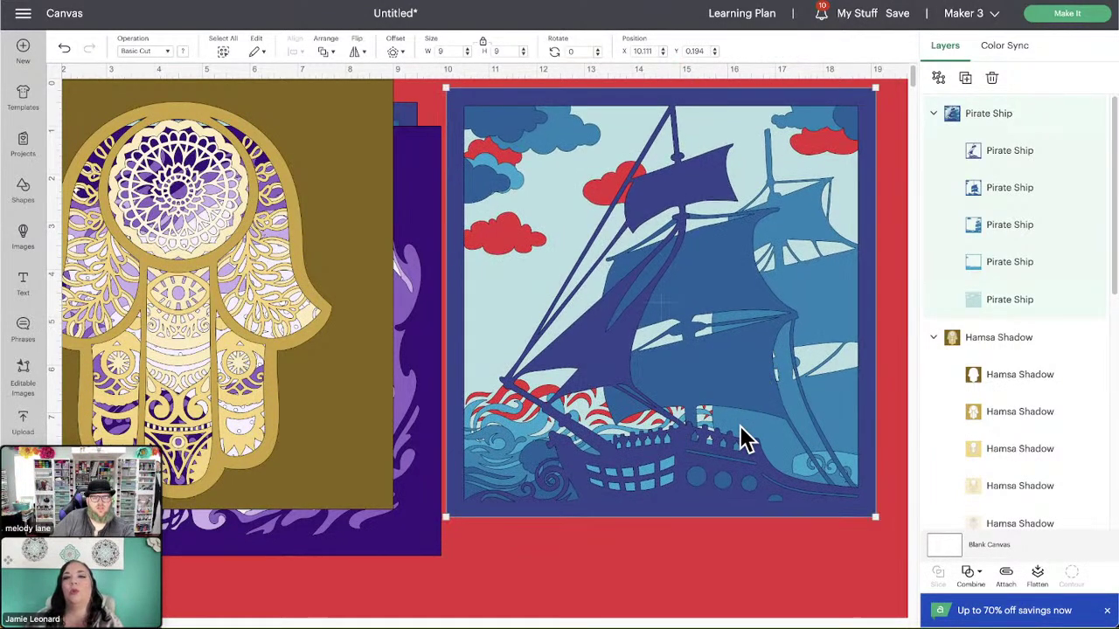
pyautogui.moveTo(742, 440); pyautogui.dragTo(771, 449)
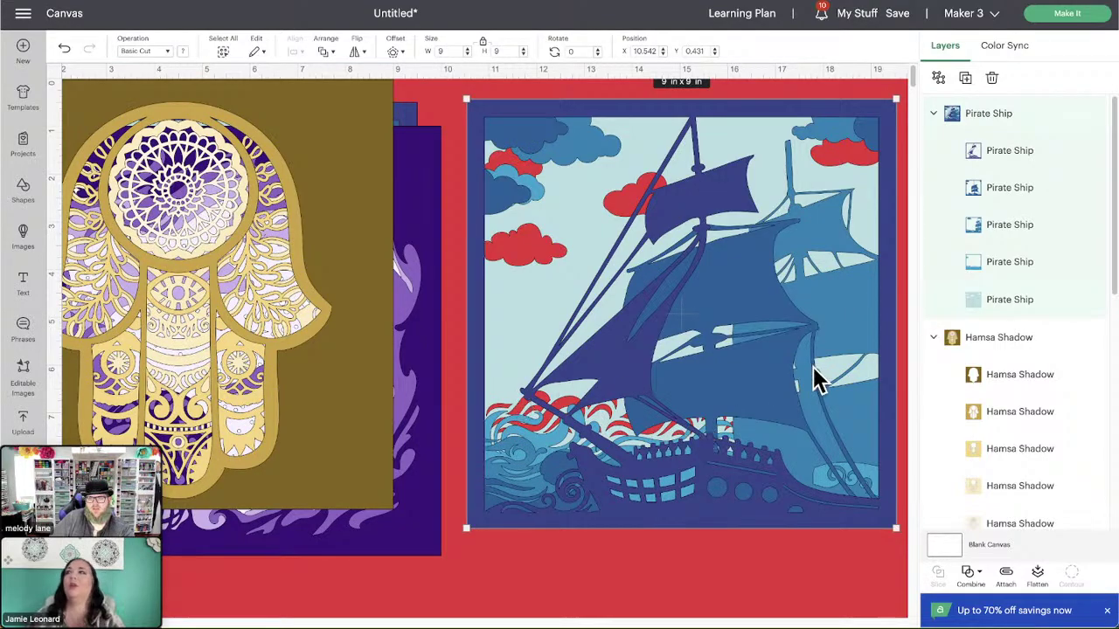
pyautogui.press('Delete')
# Step: Move the Hamsa Shadow to about X 10.7, Y 0.8 and delete it along with the duplicate Dolphins, Pirate Ship and Hamsa Shadow scenes
pyautogui.moveTo(279, 345); pyautogui.dragTo(788, 380)
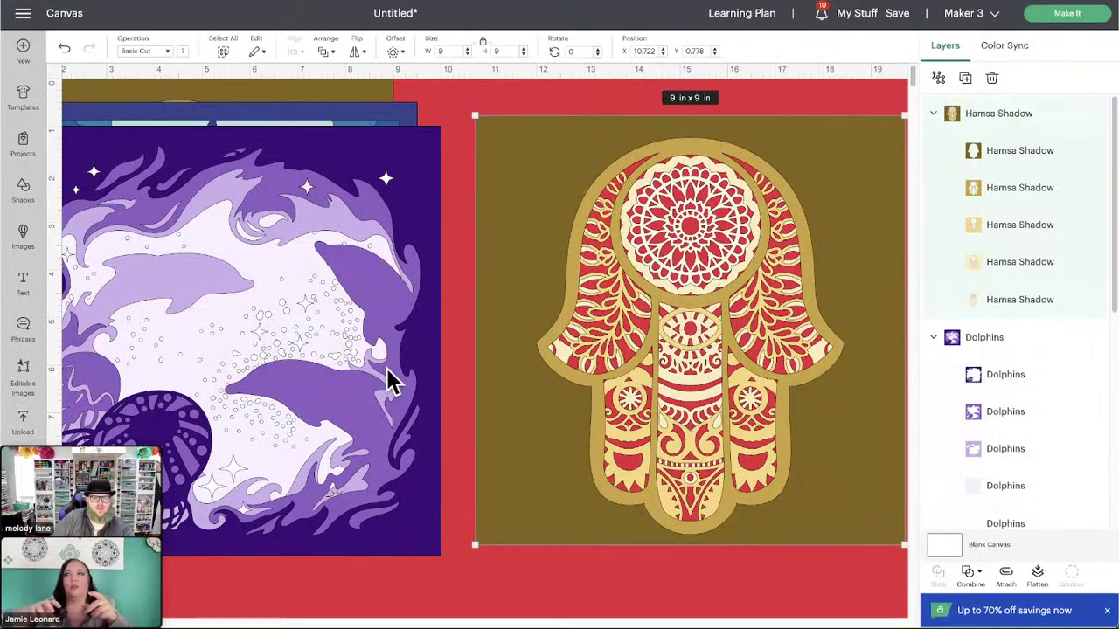
pyautogui.press('Delete')
pyautogui.moveTo(267, 370); pyautogui.dragTo(699, 354)
pyautogui.moveTo(345, 379); pyautogui.dragTo(659, 487)
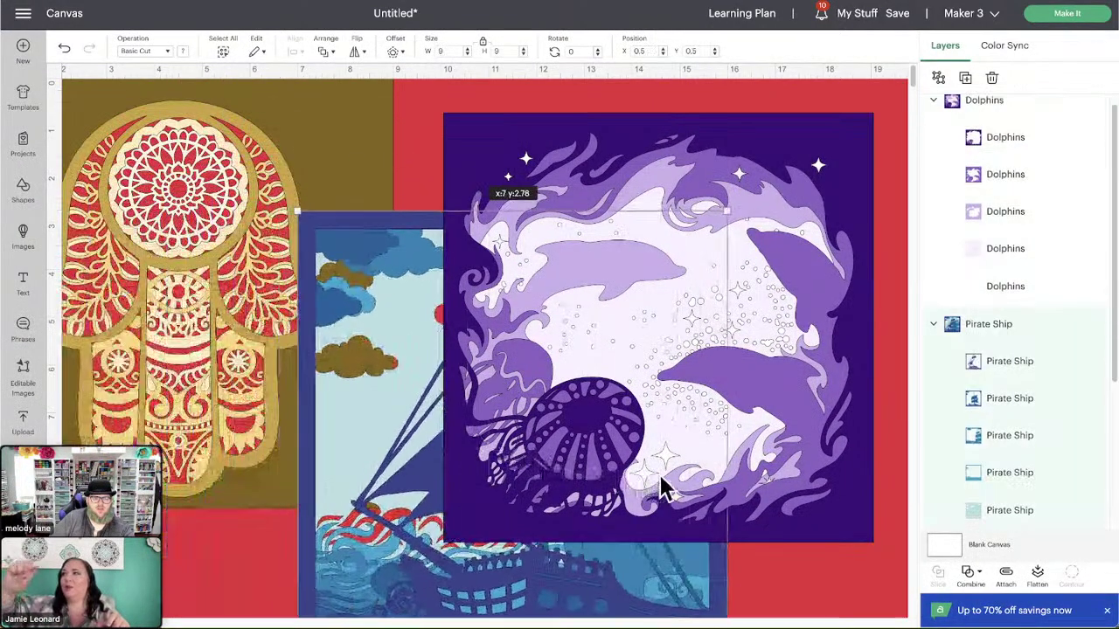
pyautogui.press('Delete')
pyautogui.click(607, 341)
pyautogui.press('Delete')
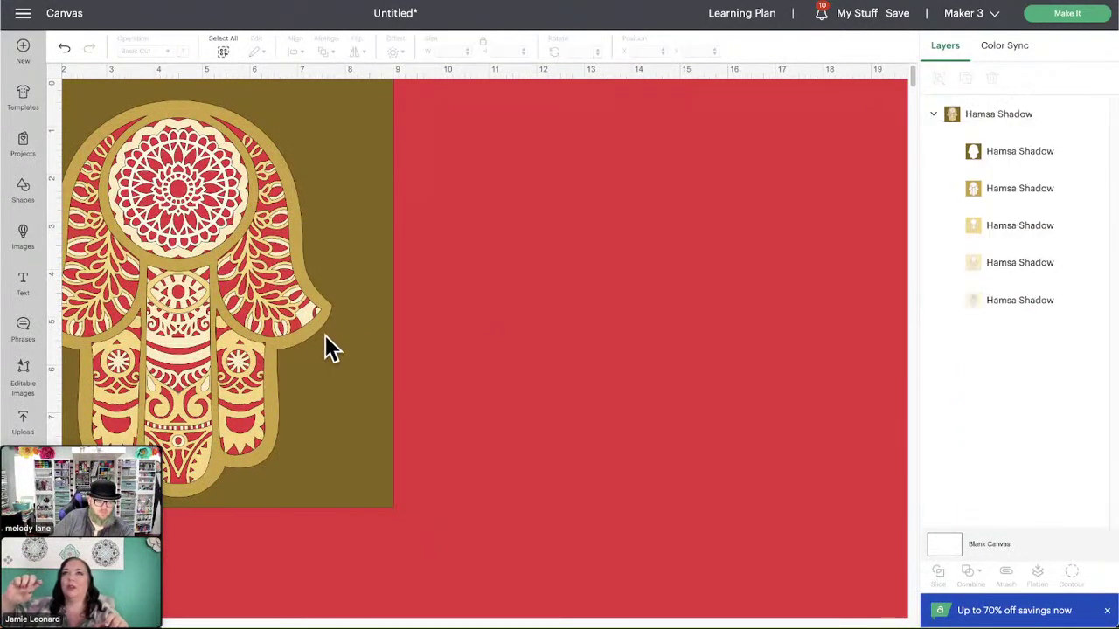
pyautogui.click(327, 341)
pyautogui.press('Delete')
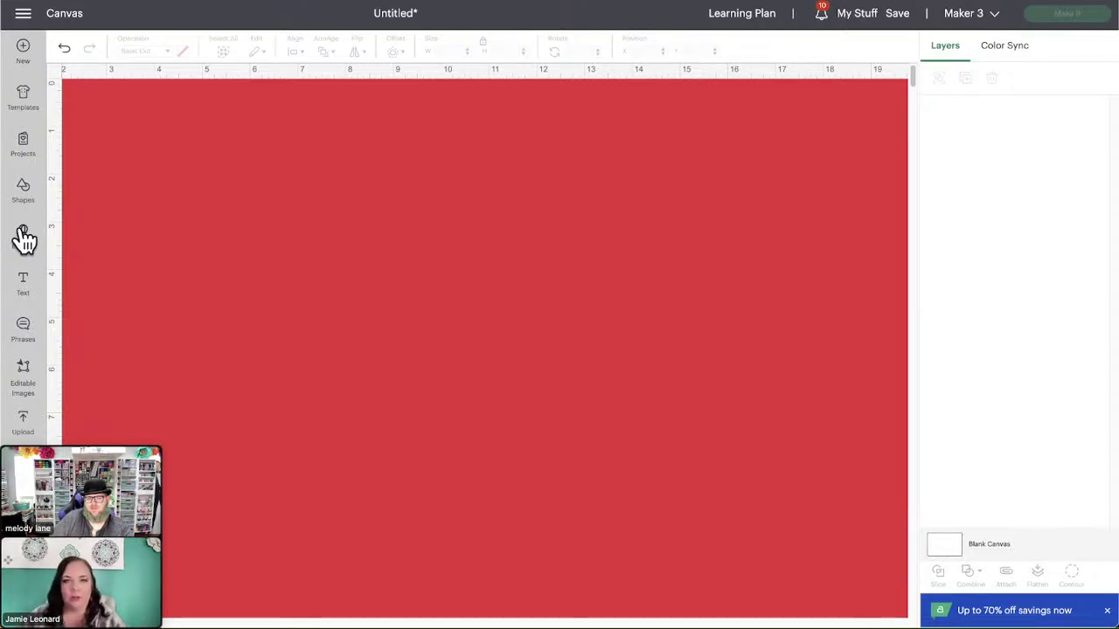
# Step: Reopen the image library and leave the Layered Paper Scenes set for the full list of image sets
pyautogui.click(24, 236)
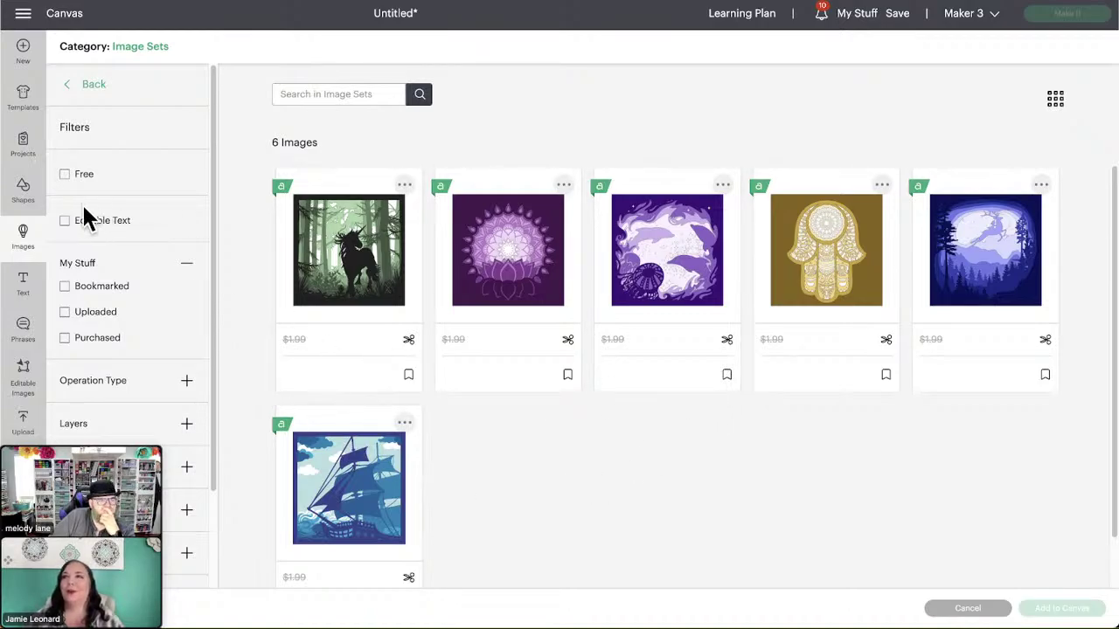
pyautogui.click(92, 84)
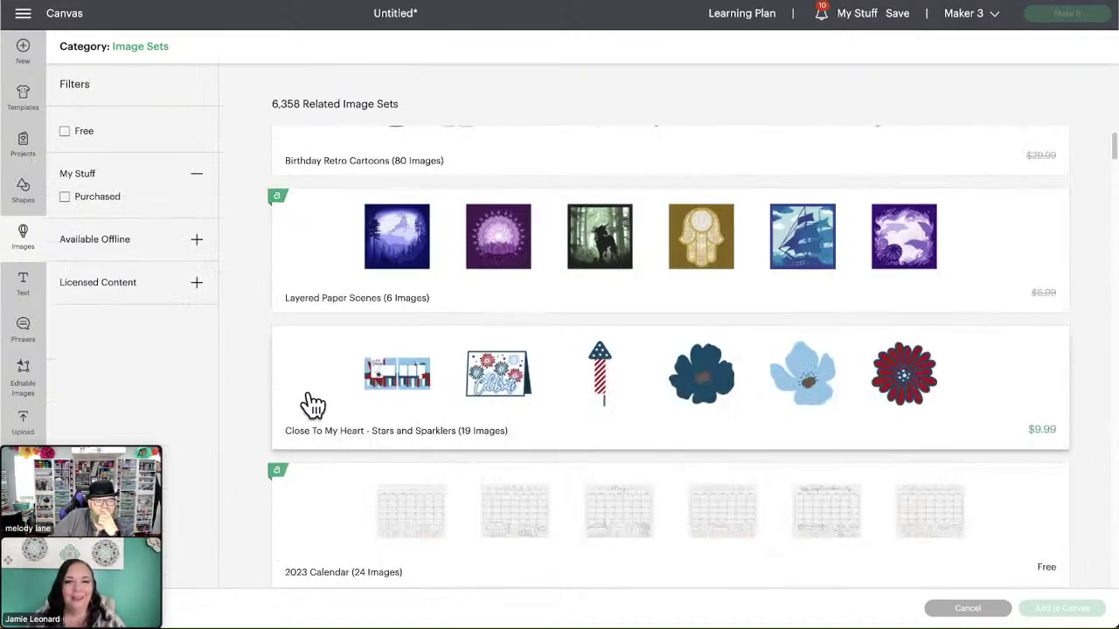
# Step: Open the free 2023 Calendar image set and look over its monthly calendar designs
pyautogui.scroll(-2, 311, 402)
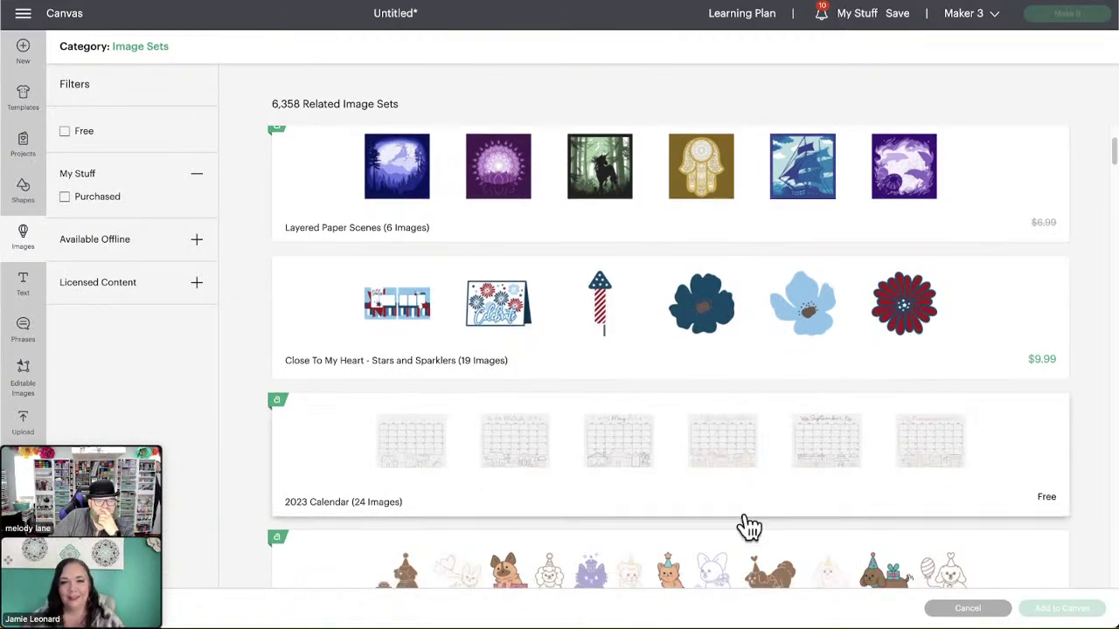
pyautogui.click(328, 459)
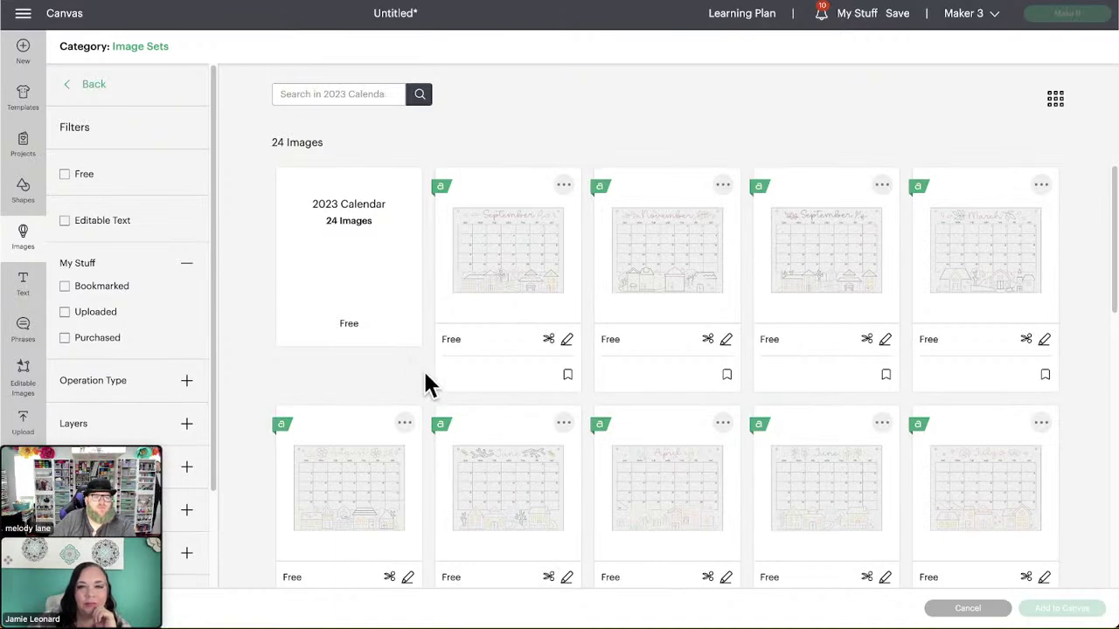
pyautogui.scroll(-1, 564, 410)
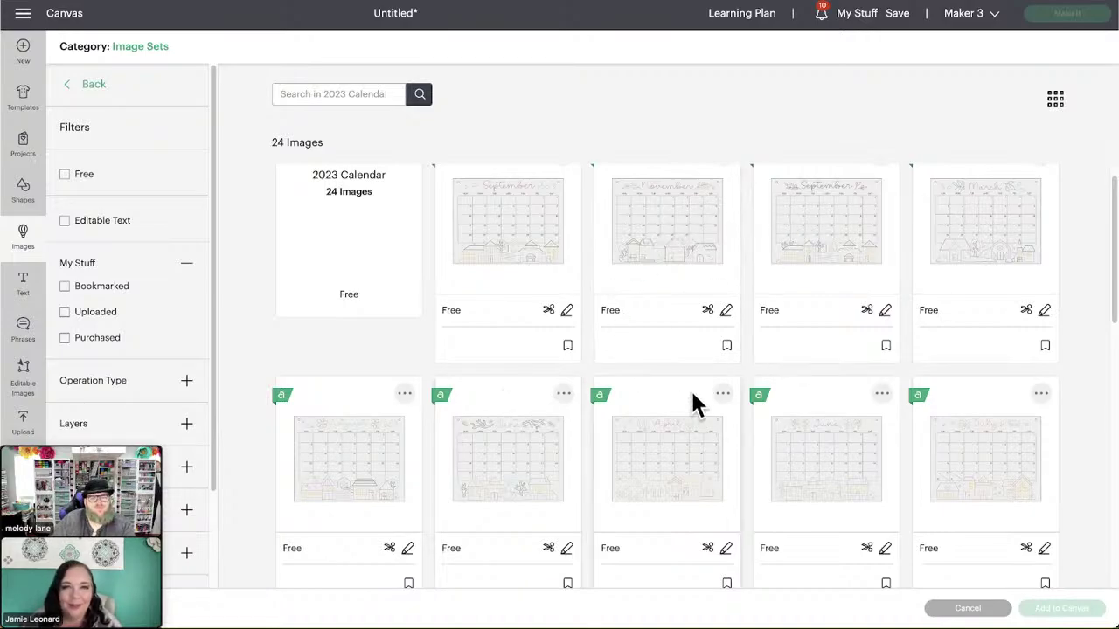
pyautogui.scroll(-2, 692, 399)
pyautogui.scroll(-1, 692, 394)
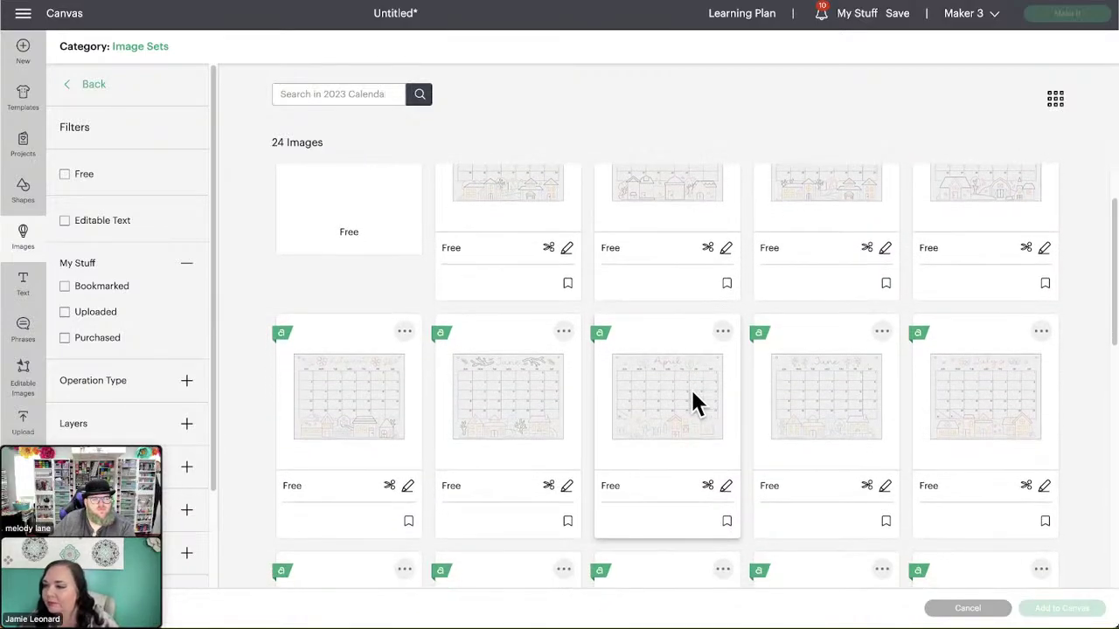
# Step: Select the July Calendar 2023 image, look through the rest of the calendar set, and add the selection to the canvas
pyautogui.click(978, 372)
pyautogui.scroll(-4, 490, 394)
pyautogui.scroll(-5, 911, 499)
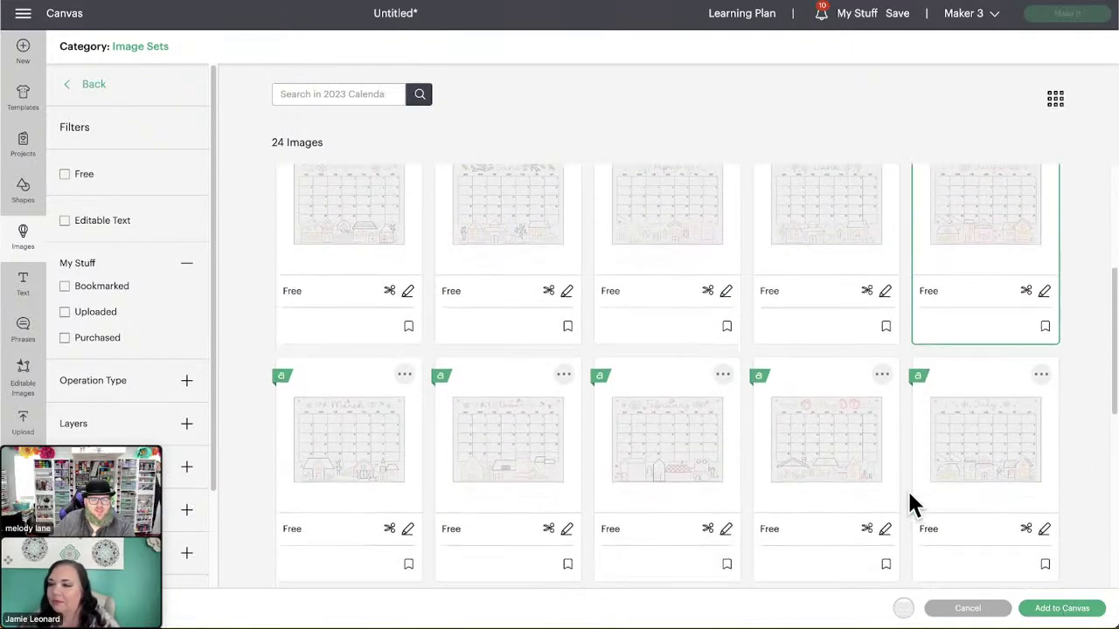
pyautogui.scroll(-1, 559, 442)
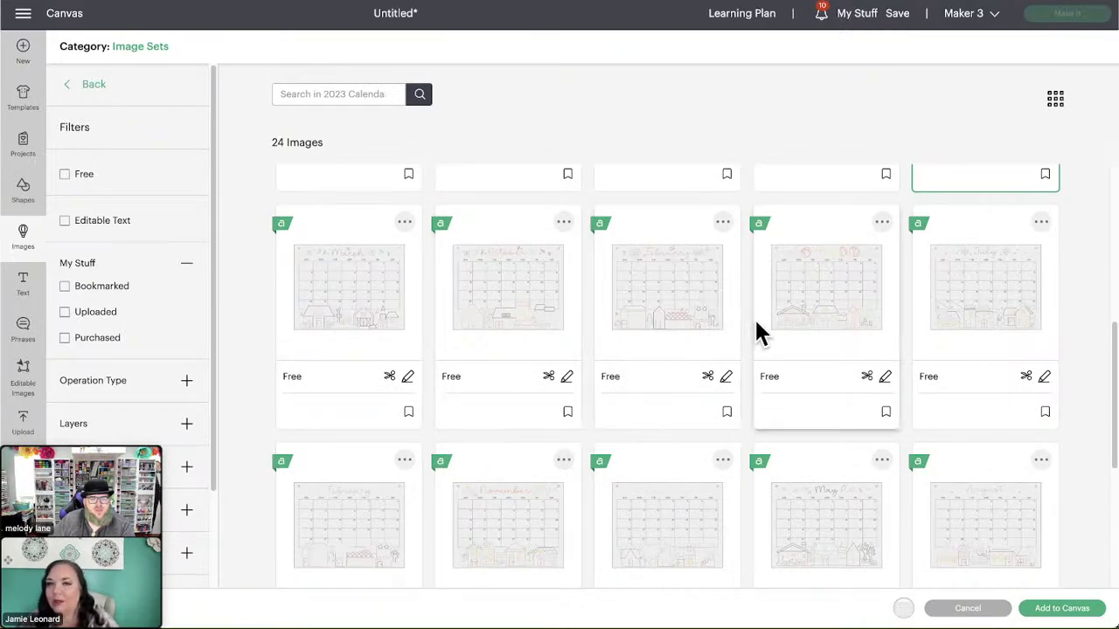
pyautogui.scroll(3, 652, 328)
pyautogui.scroll(-5, 690, 385)
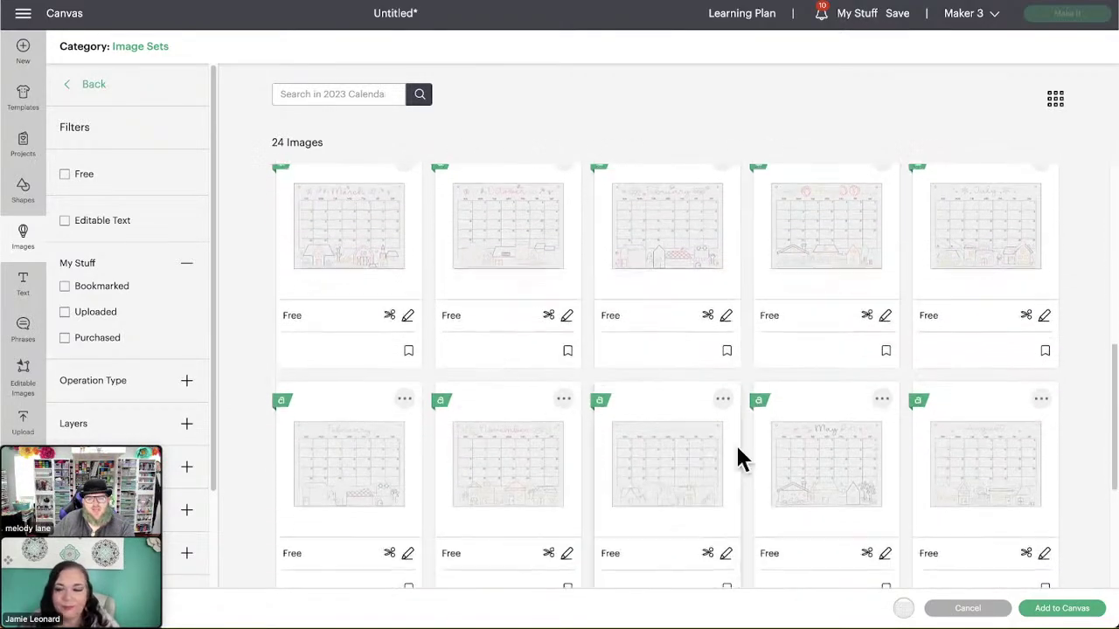
pyautogui.scroll(-2, 591, 505)
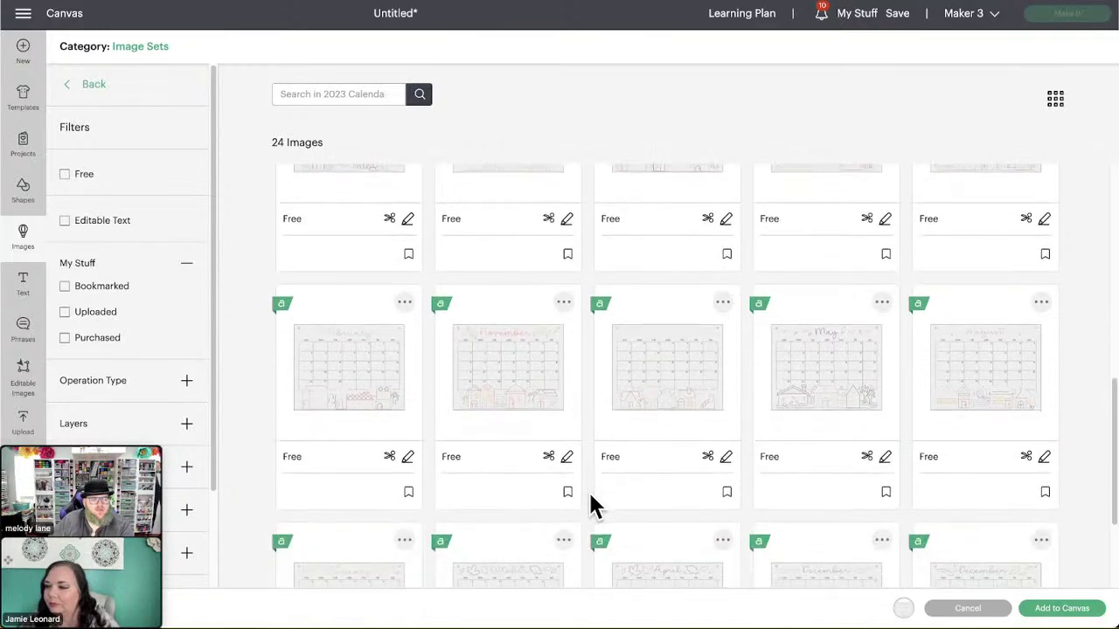
pyautogui.scroll(-4, 874, 525)
pyautogui.click(1082, 612)
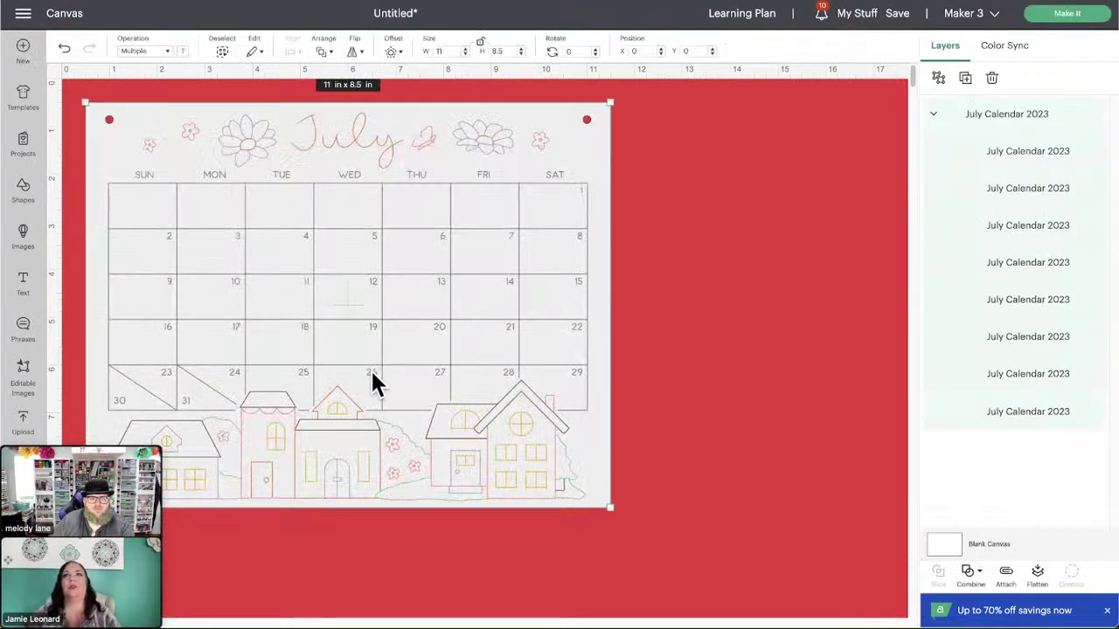
# Step: Move the July calendar to about X 2.8, Y 0.7, and delete it from the canvas after viewing it
pyautogui.moveTo(487, 418); pyautogui.dragTo(594, 430)
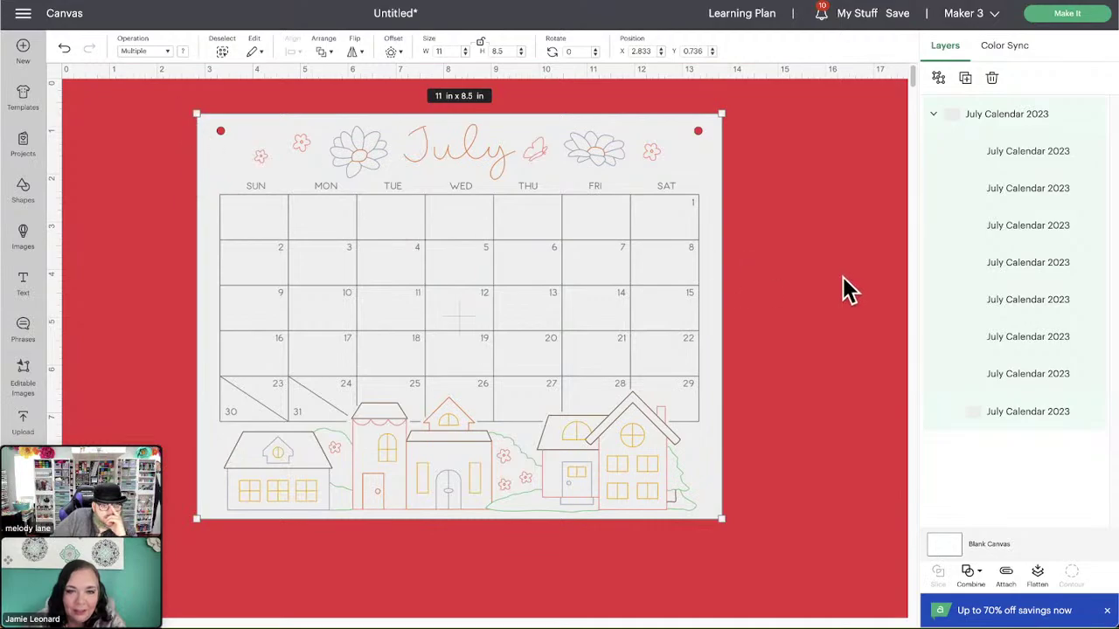
pyautogui.hscroll(1, 734, 492)
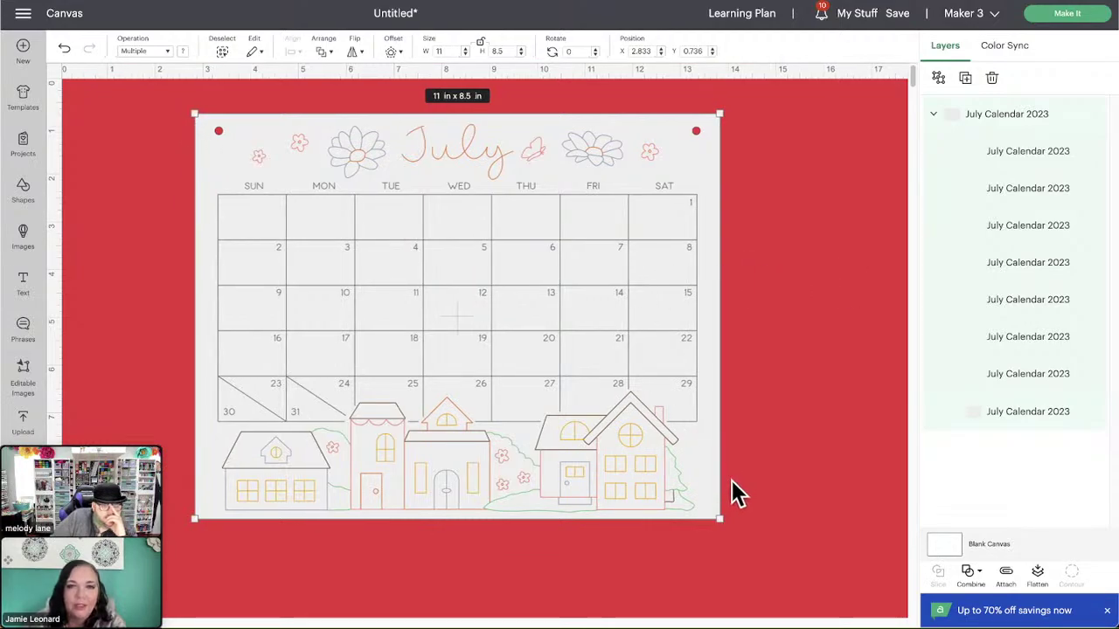
pyautogui.hscroll(-1, 432, 250)
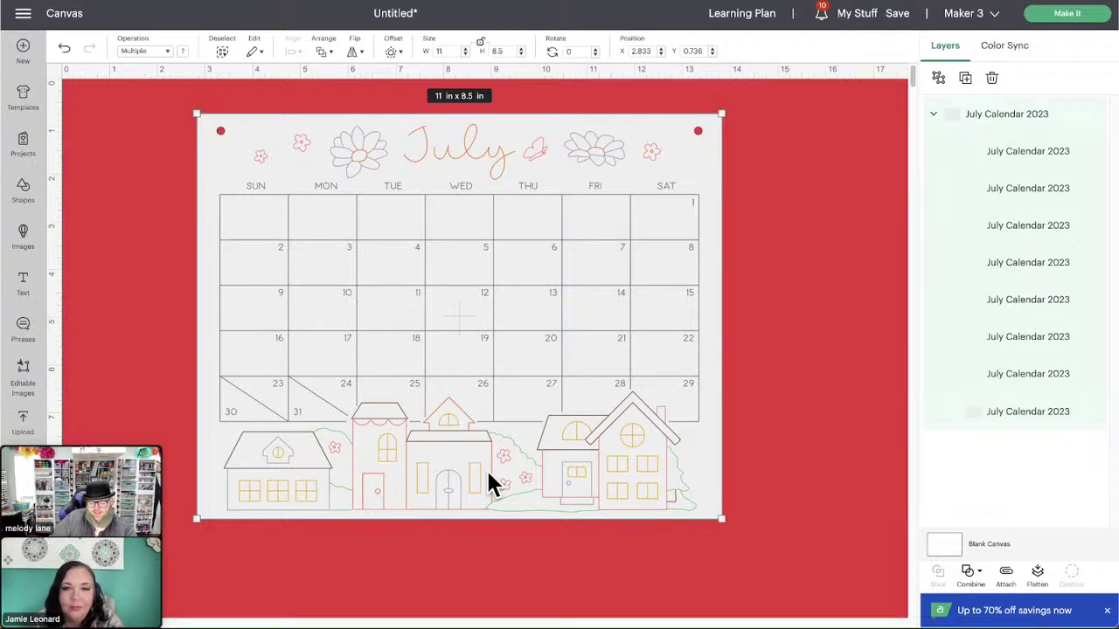
pyautogui.press('Delete')
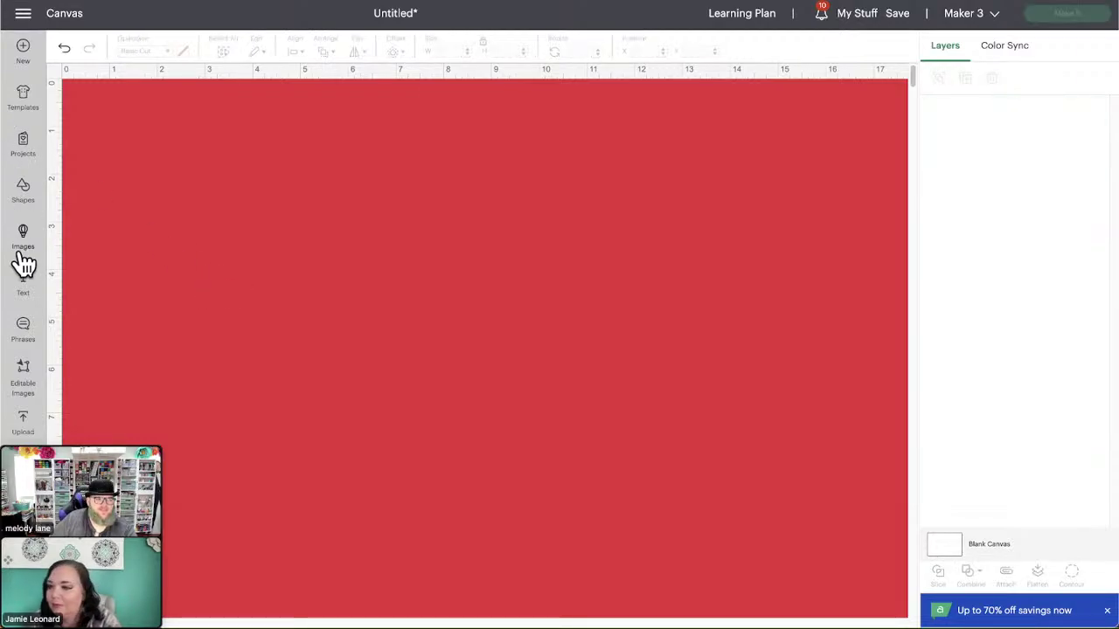
# Step: Reopen the image library, leave the 2023 Calendar set, and open the Cute Birthday Puppies set
pyautogui.click(26, 231)
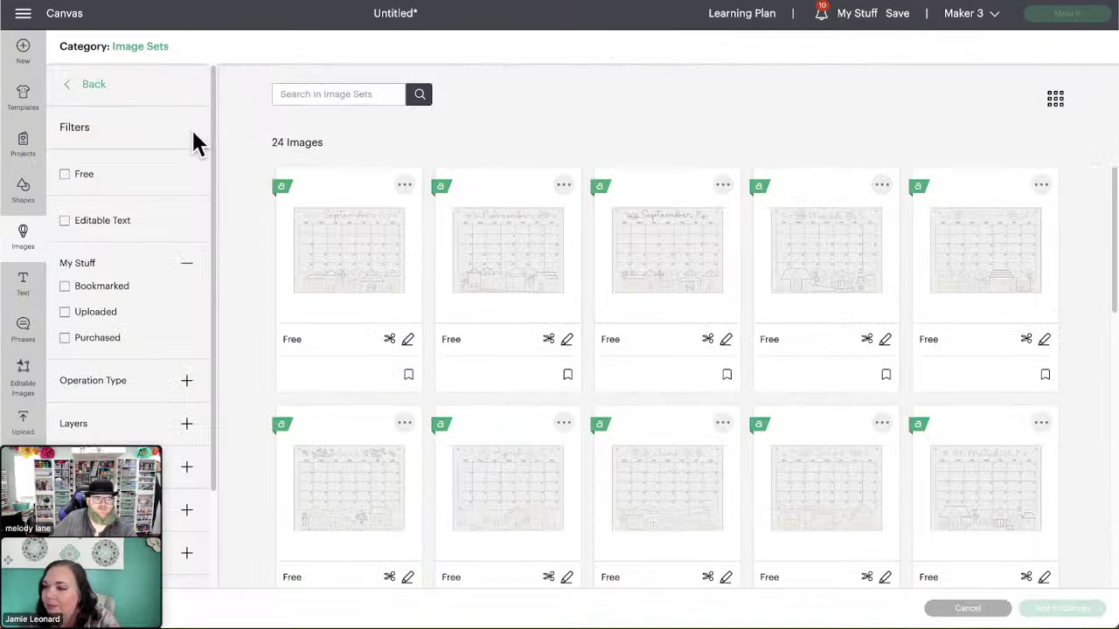
pyautogui.click(98, 89)
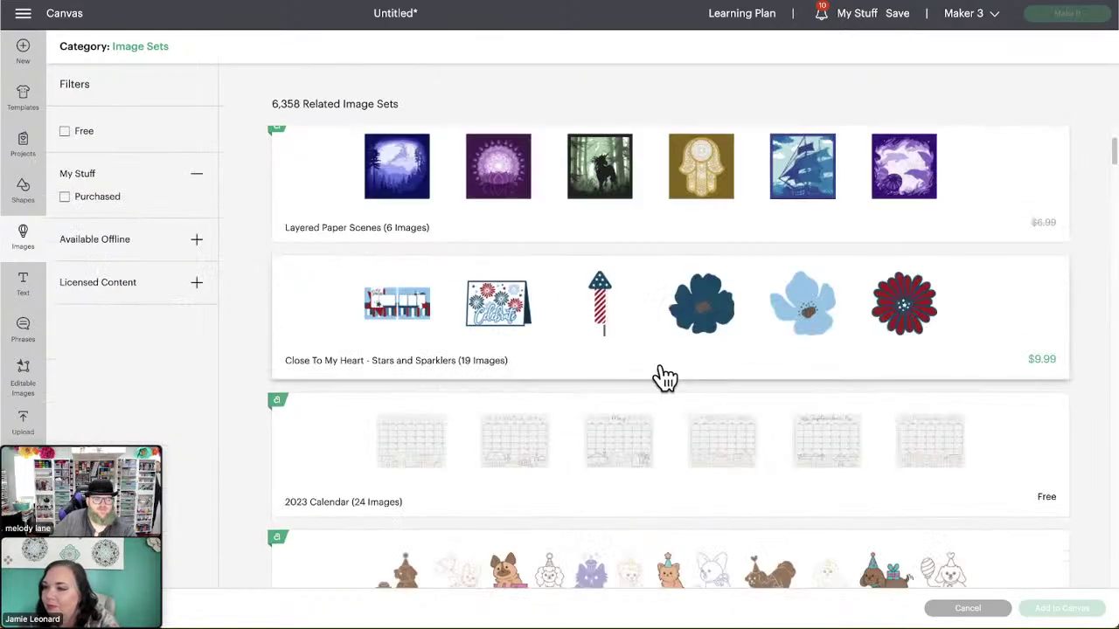
pyautogui.scroll(-3, 562, 382)
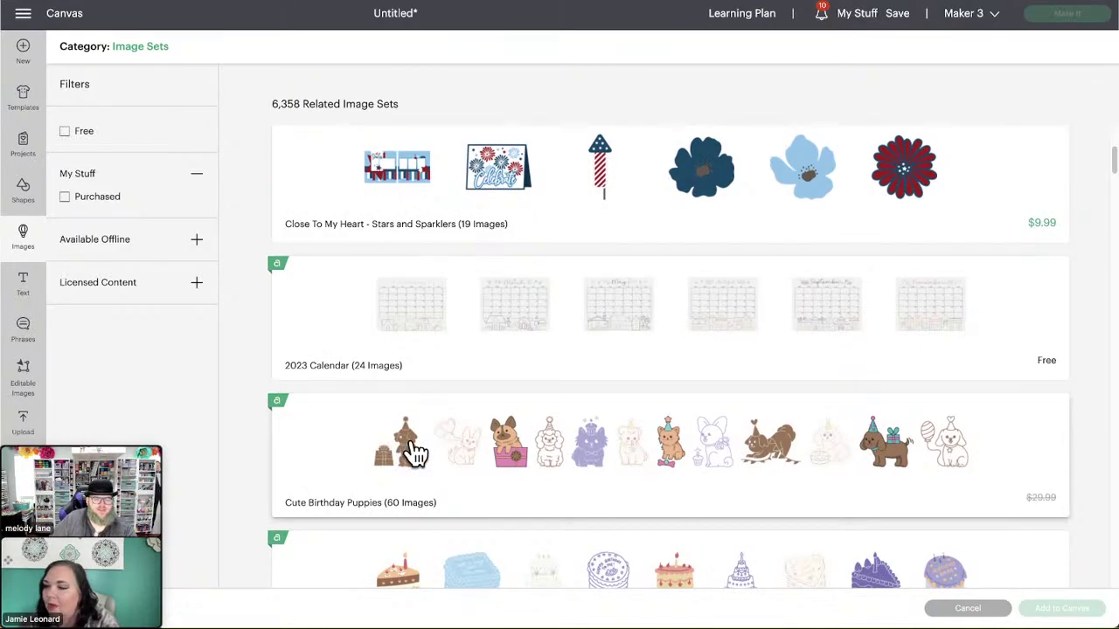
pyautogui.click(414, 453)
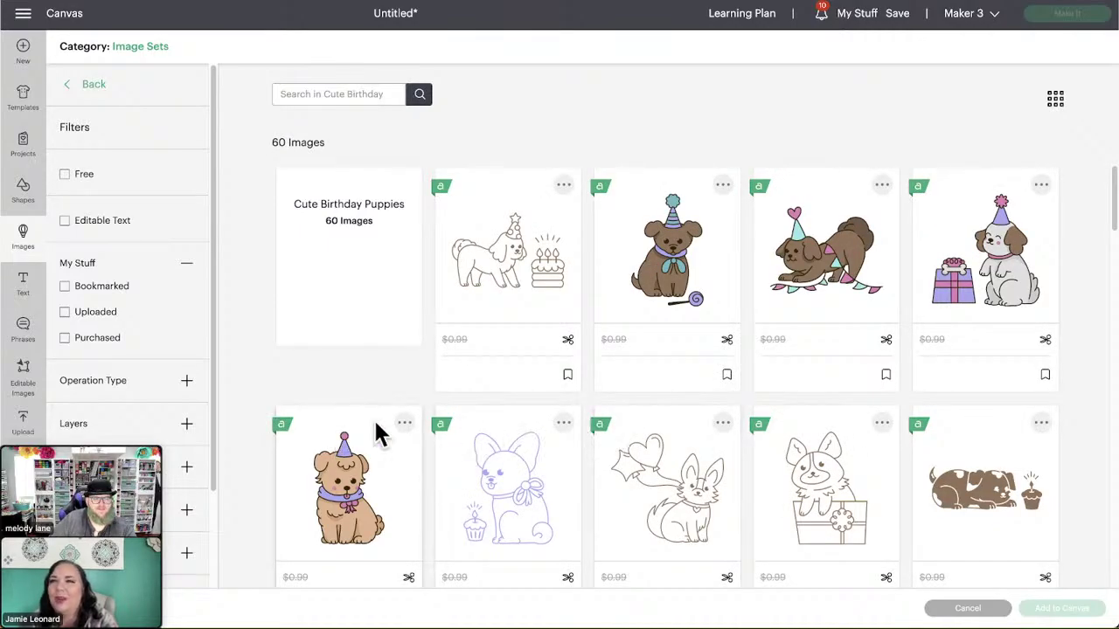
# Step: Look through the Cute Birthday Puppies images, comparing the full-color, outline, single-color and draw-and-cut sticker versions
pyautogui.scroll(-1, 602, 354)
pyautogui.scroll(1, 605, 365)
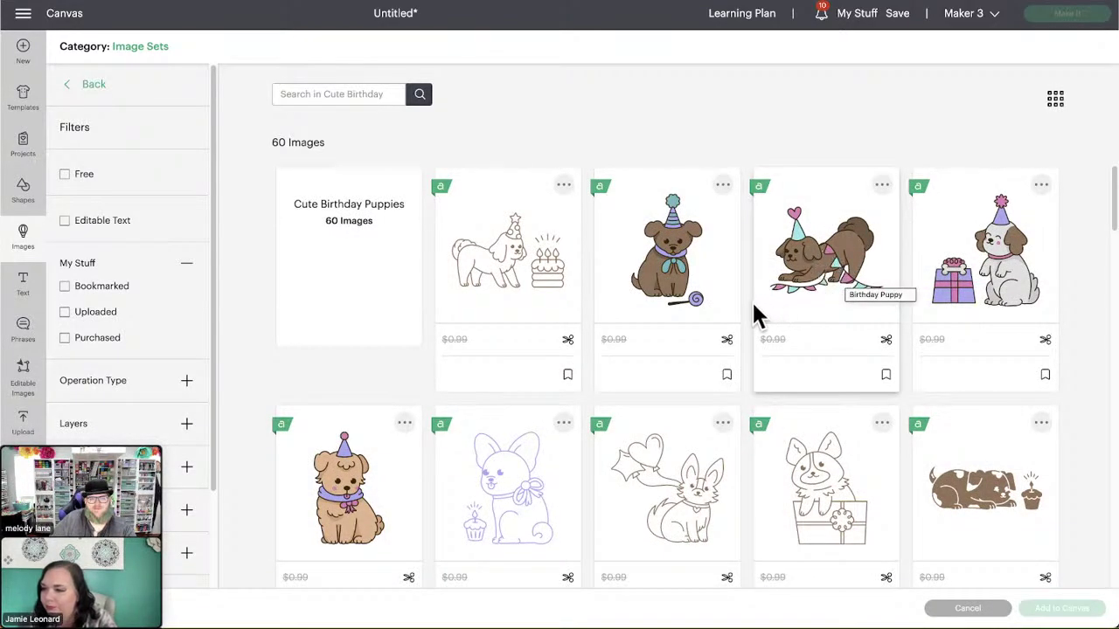
pyautogui.scroll(-3, 749, 312)
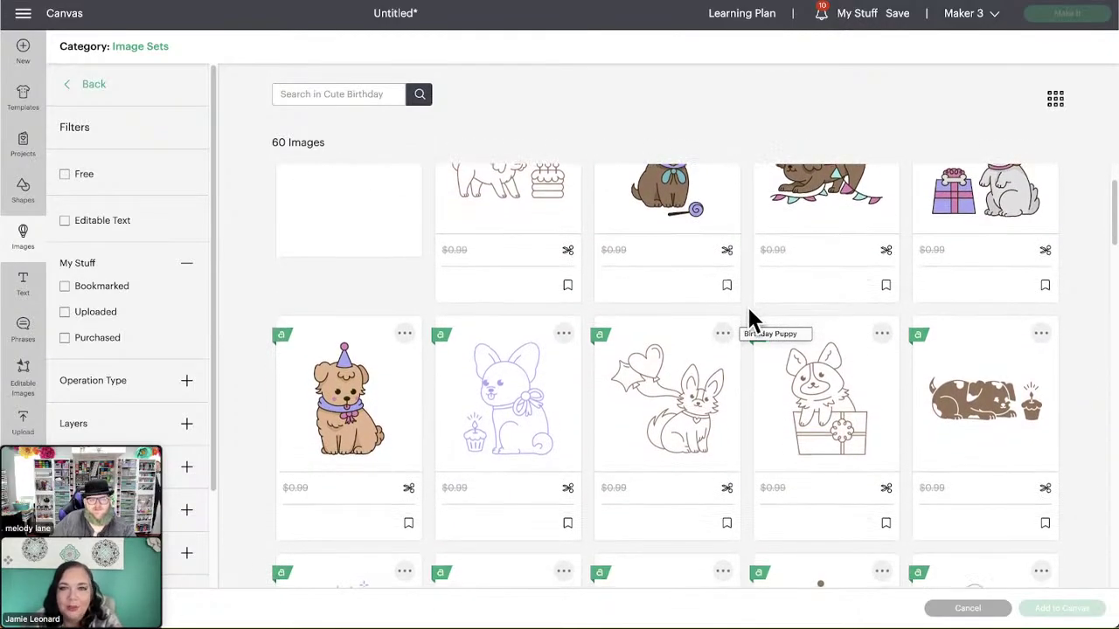
pyautogui.scroll(-5, 748, 302)
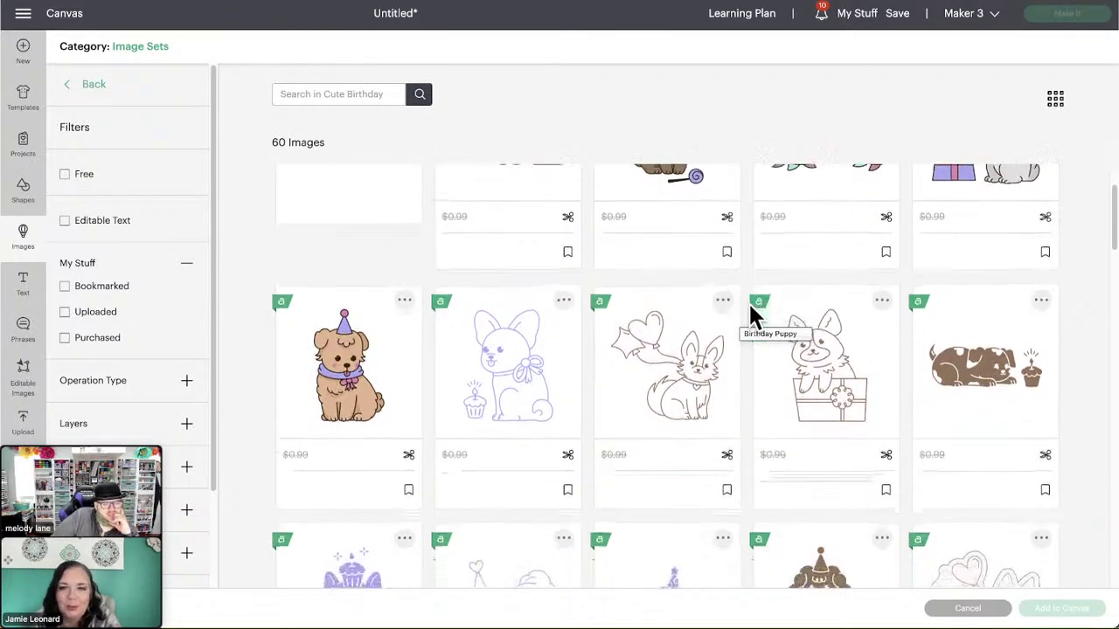
pyautogui.scroll(-2, 749, 302)
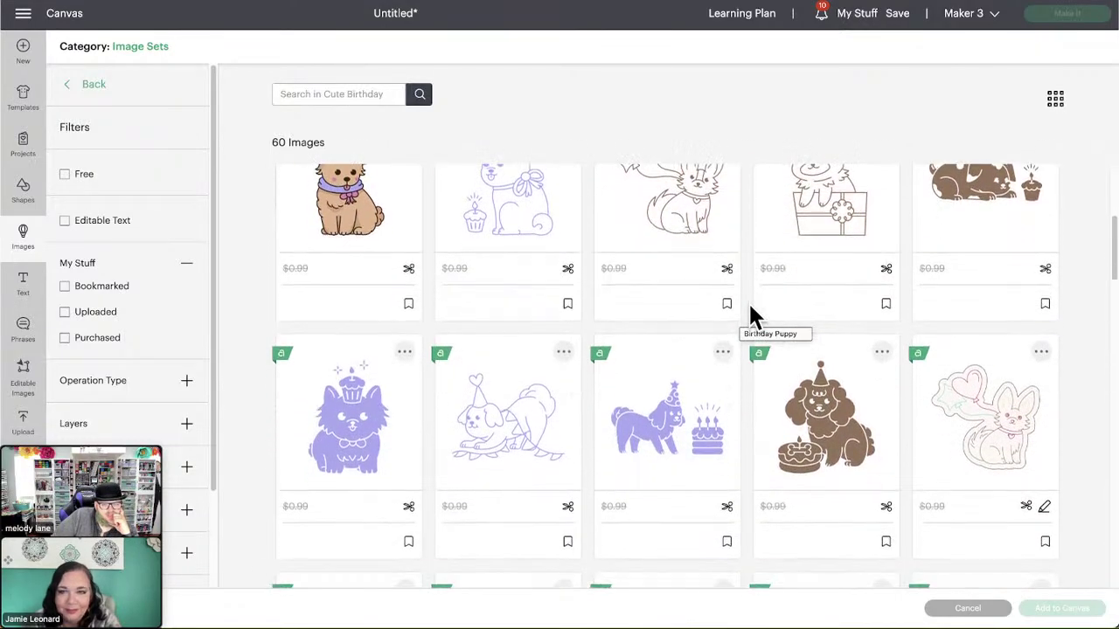
pyautogui.scroll(-3, 749, 302)
pyautogui.scroll(-2, 749, 301)
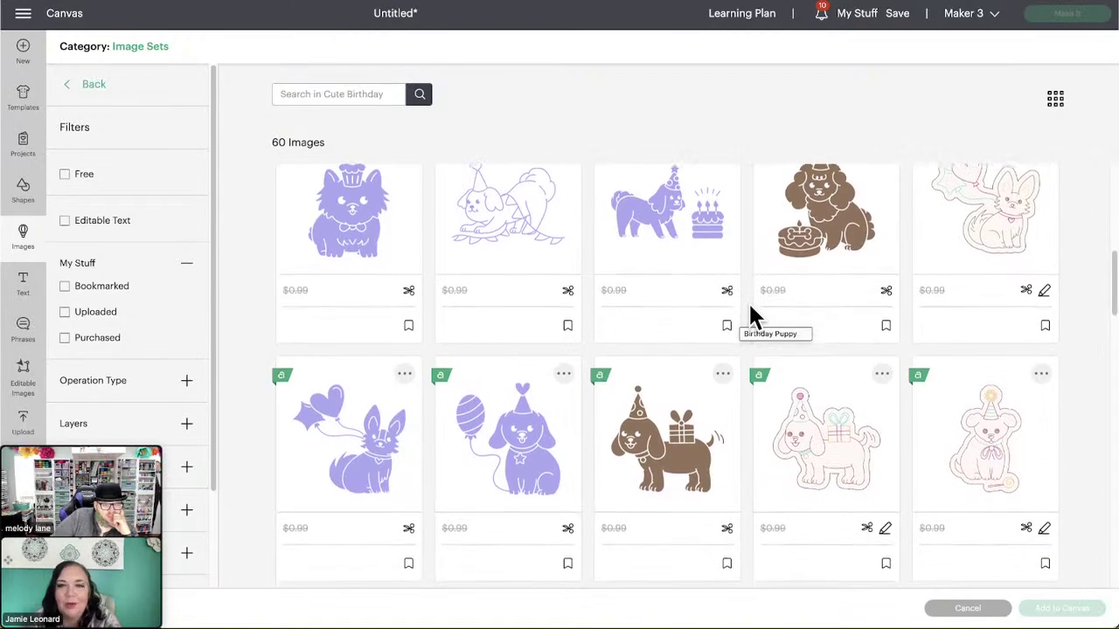
pyautogui.scroll(-1, 748, 302)
pyautogui.scroll(2, 749, 302)
pyautogui.scroll(3, 748, 301)
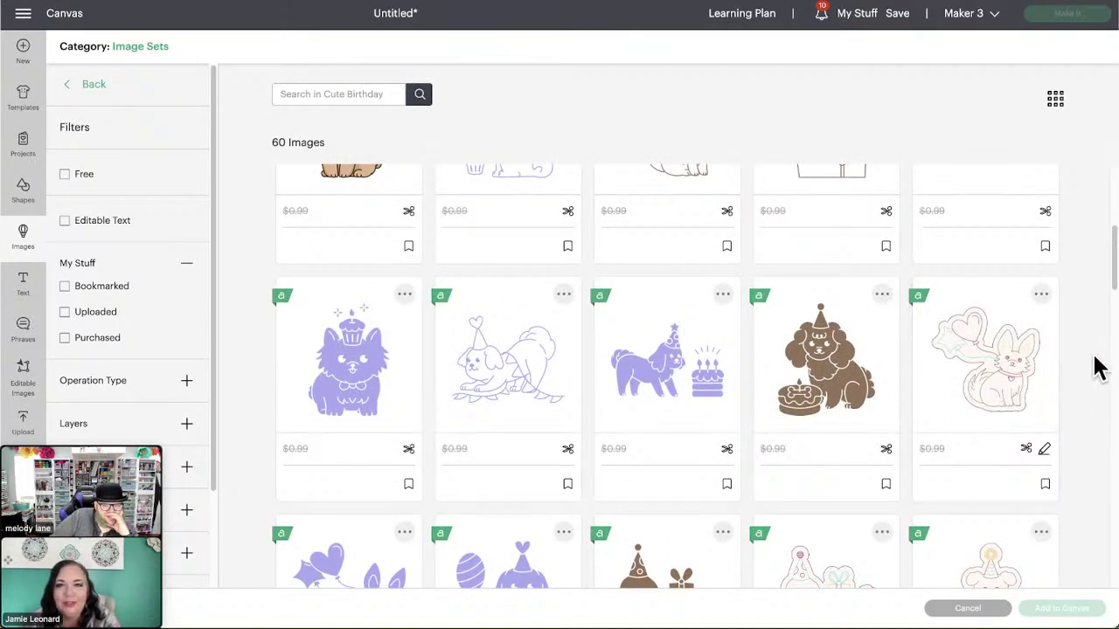
pyautogui.scroll(-4, 1099, 368)
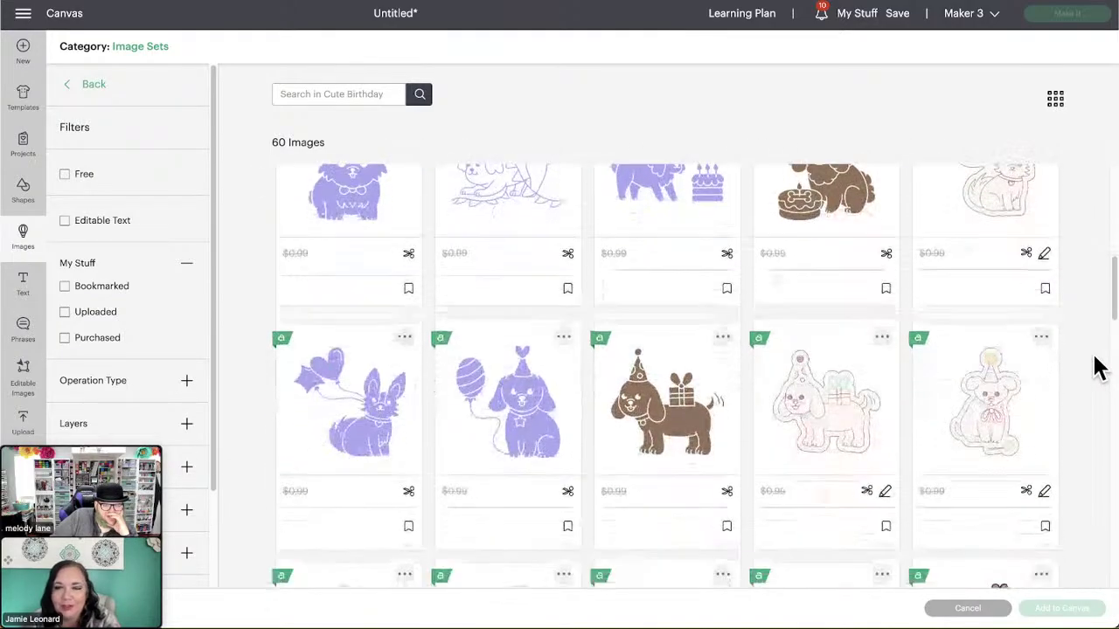
pyautogui.scroll(-3, 1098, 368)
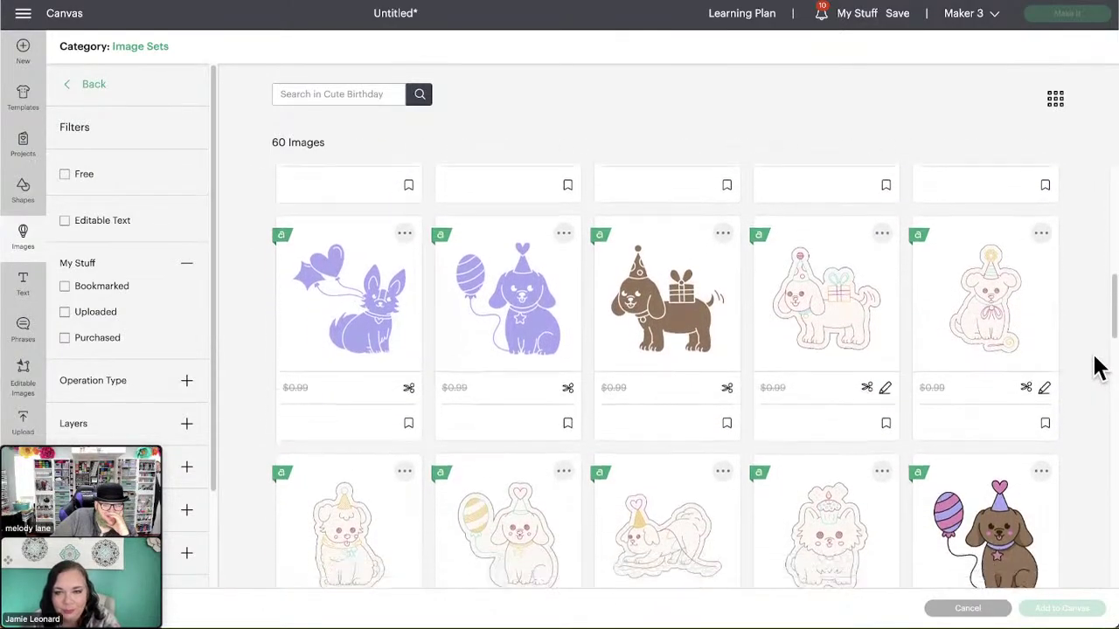
pyautogui.scroll(-3, 1099, 368)
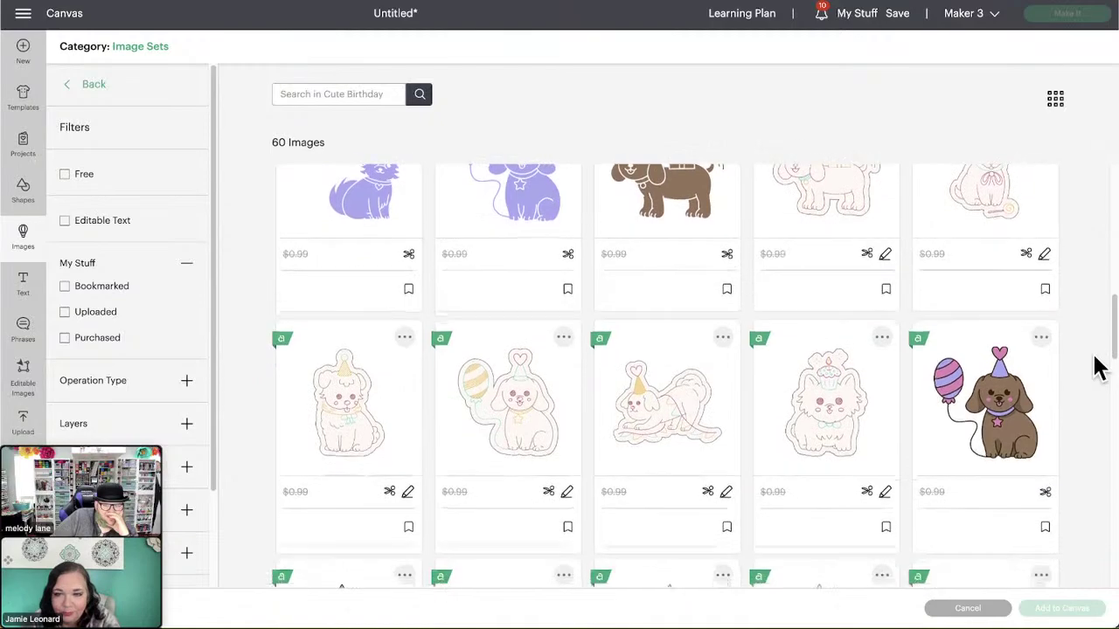
pyautogui.scroll(-3, 1099, 368)
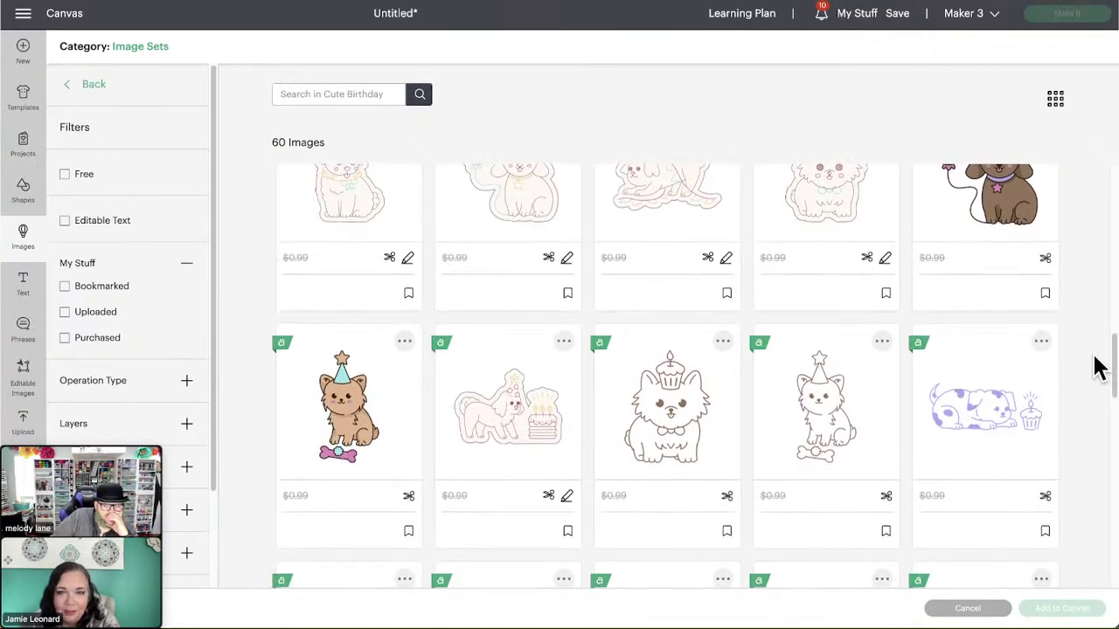
pyautogui.scroll(2, 1099, 368)
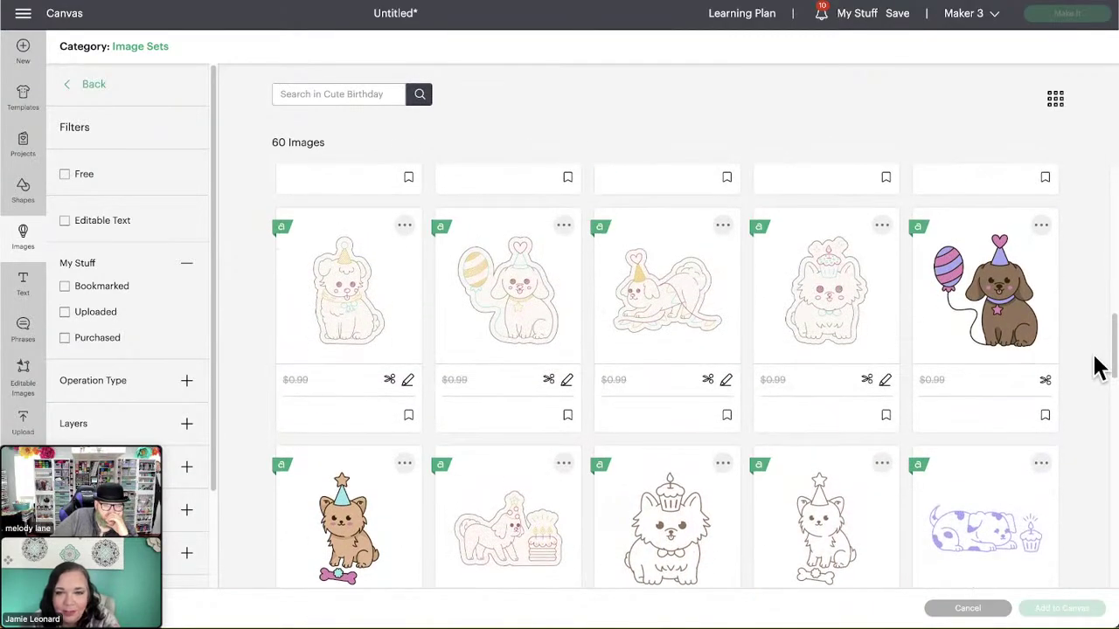
pyautogui.scroll(-1, 1098, 368)
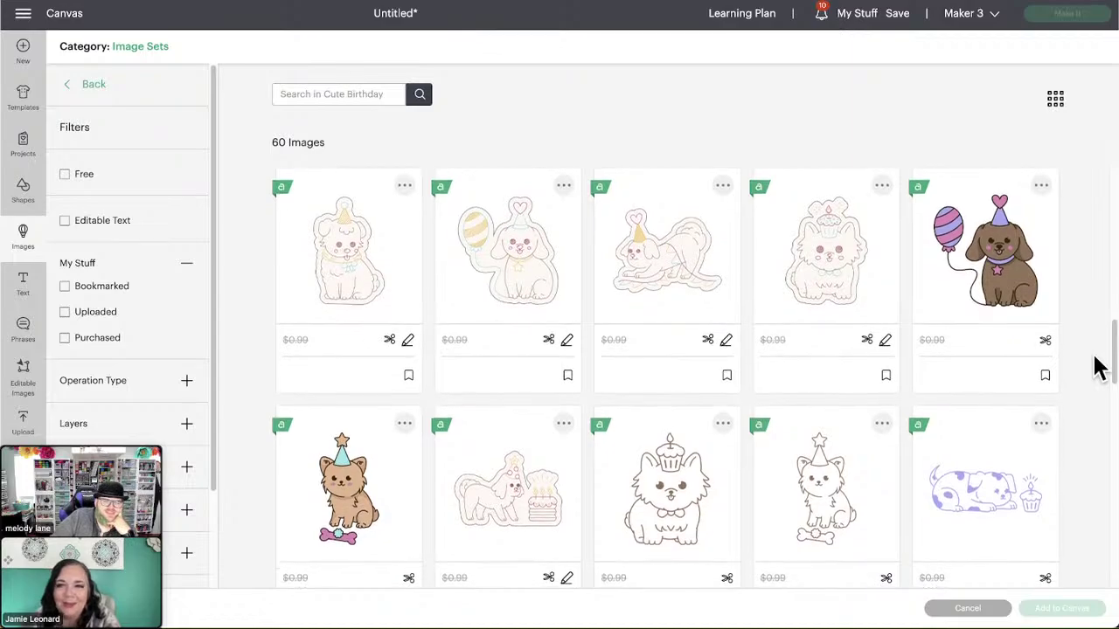
pyautogui.scroll(-1, 1100, 367)
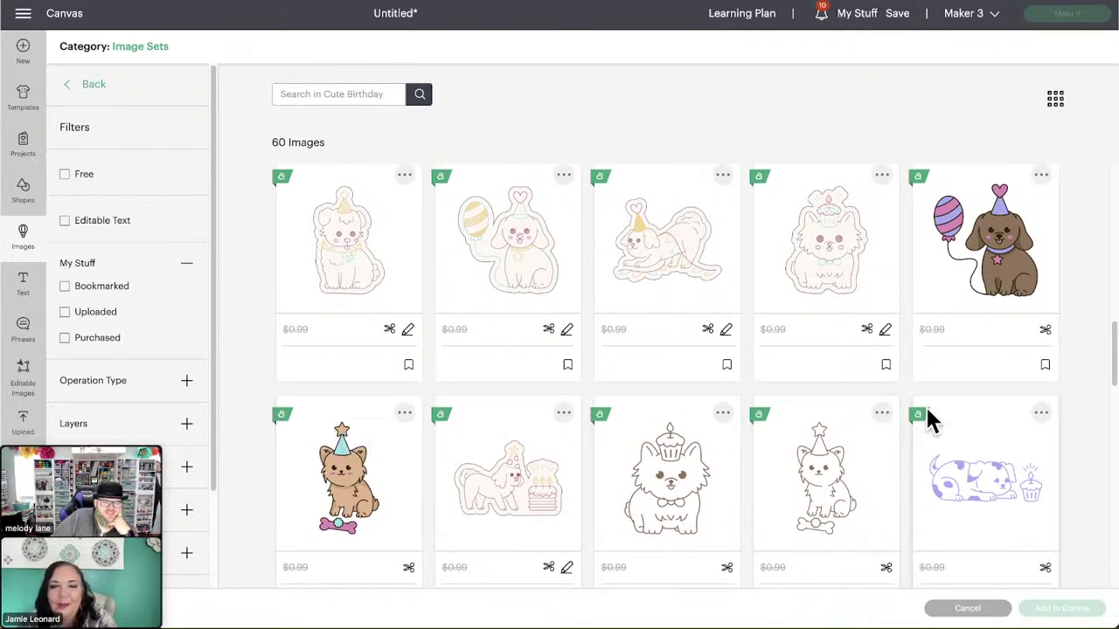
pyautogui.scroll(-5, 671, 490)
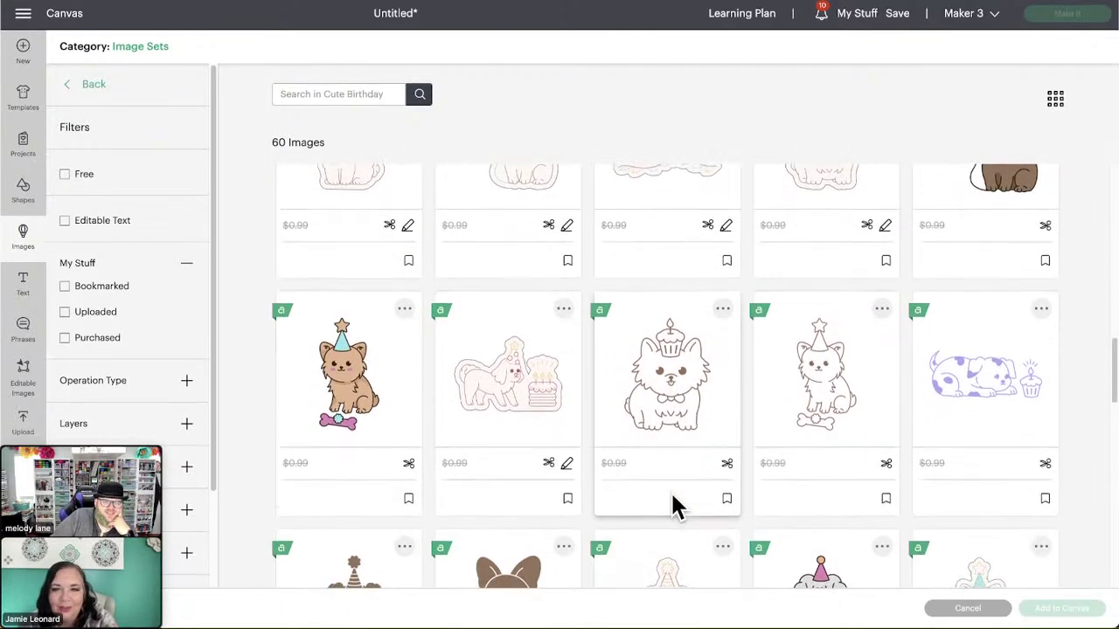
pyautogui.scroll(-3, 672, 504)
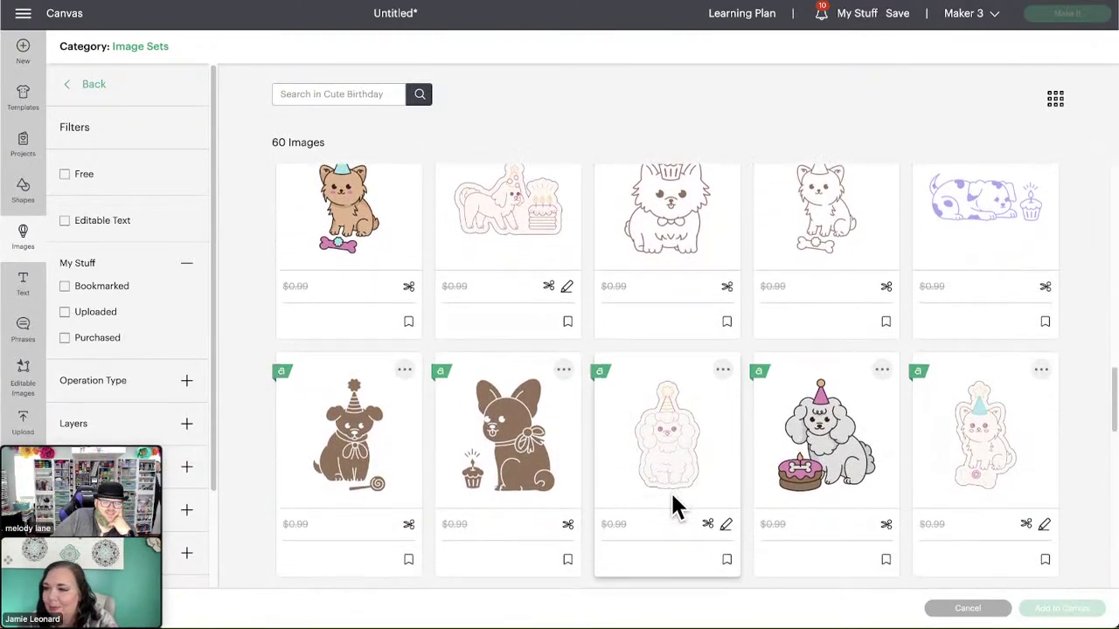
pyautogui.scroll(-5, 675, 506)
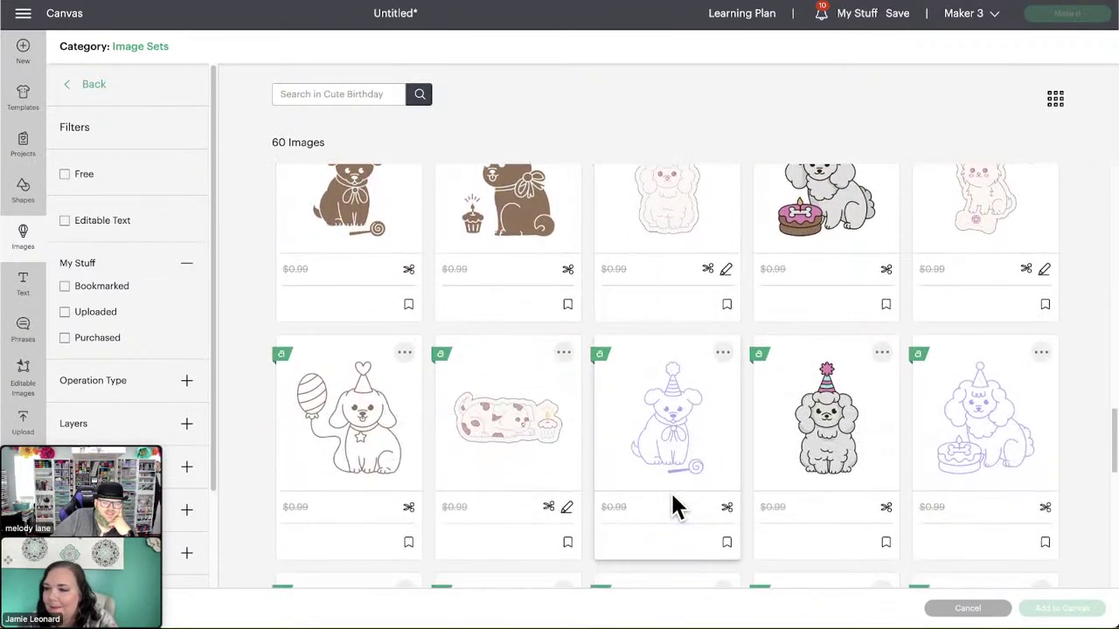
pyautogui.scroll(1, 672, 504)
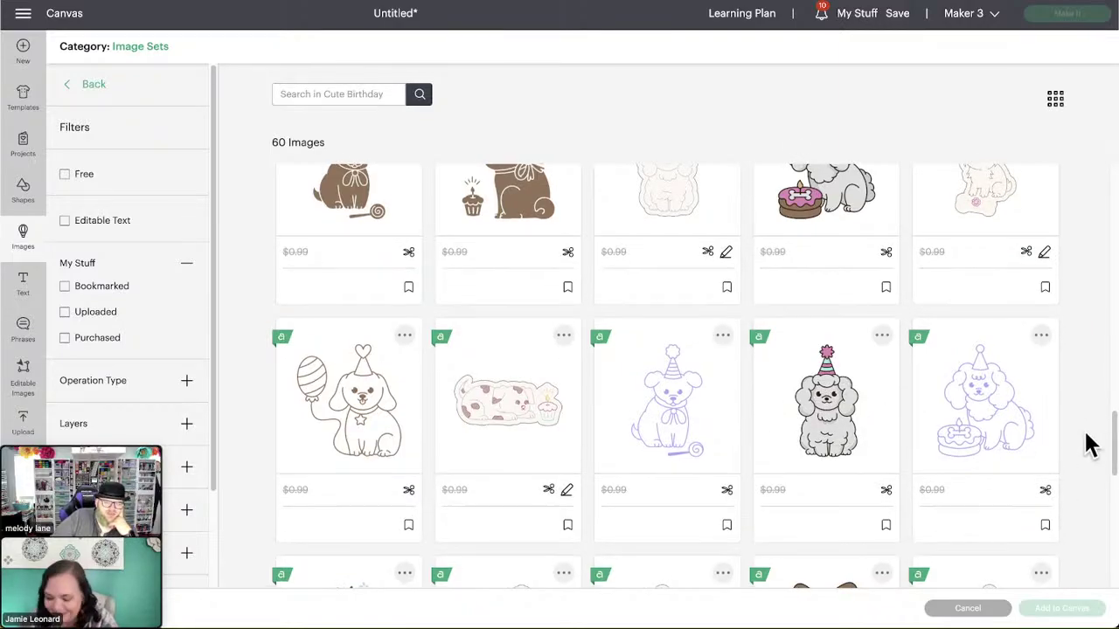
pyautogui.scroll(-2, 1090, 444)
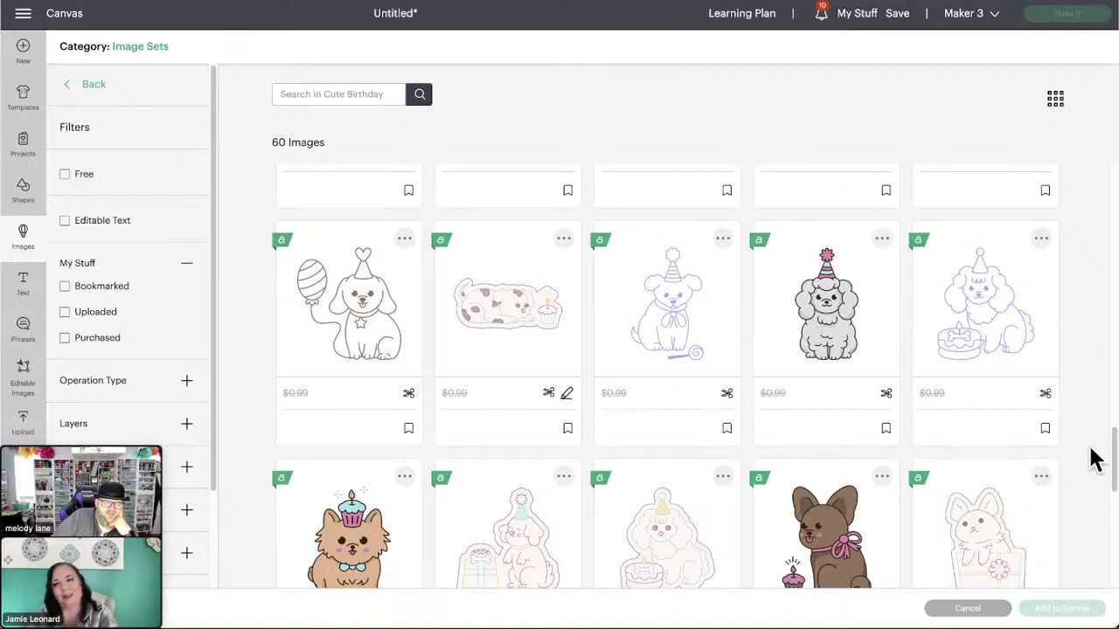
# Step: Look through the remaining Cute Birthday Puppies images to the end of the set, and revisit the designs in the middle
pyautogui.scroll(-1, 1091, 450)
pyautogui.scroll(-2, 1090, 459)
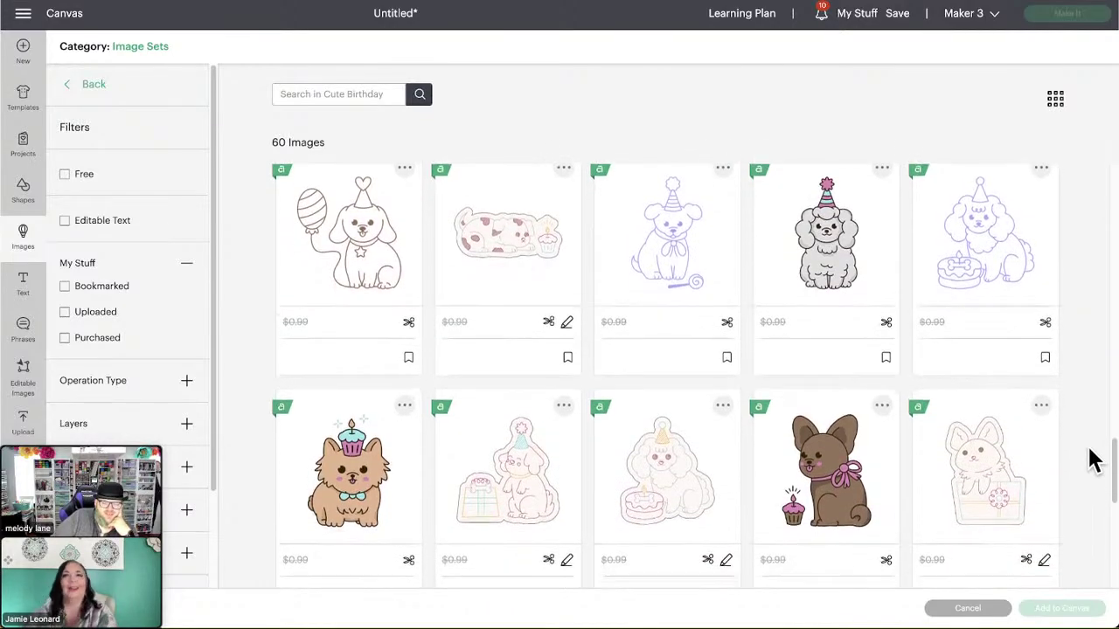
pyautogui.scroll(-4, 1093, 459)
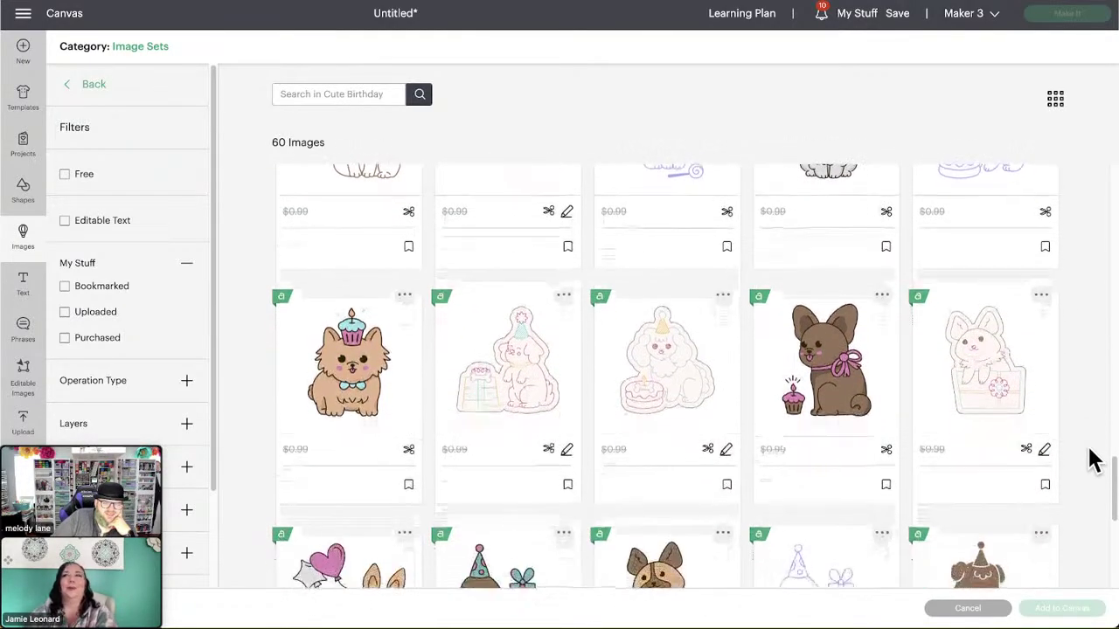
pyautogui.scroll(-3, 1092, 459)
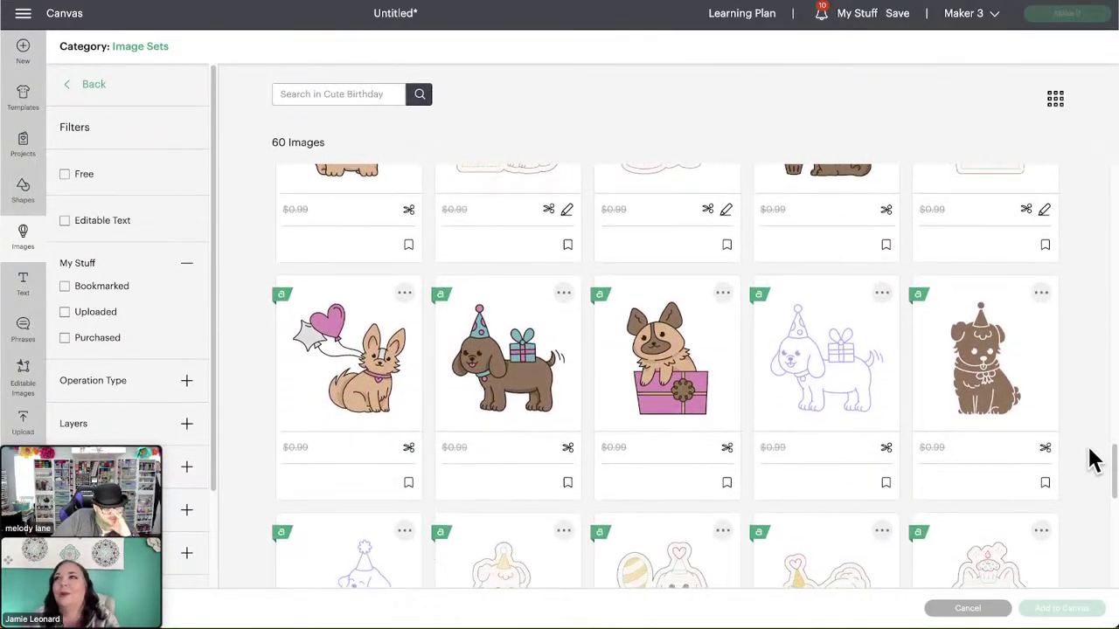
pyautogui.scroll(-1, 1093, 459)
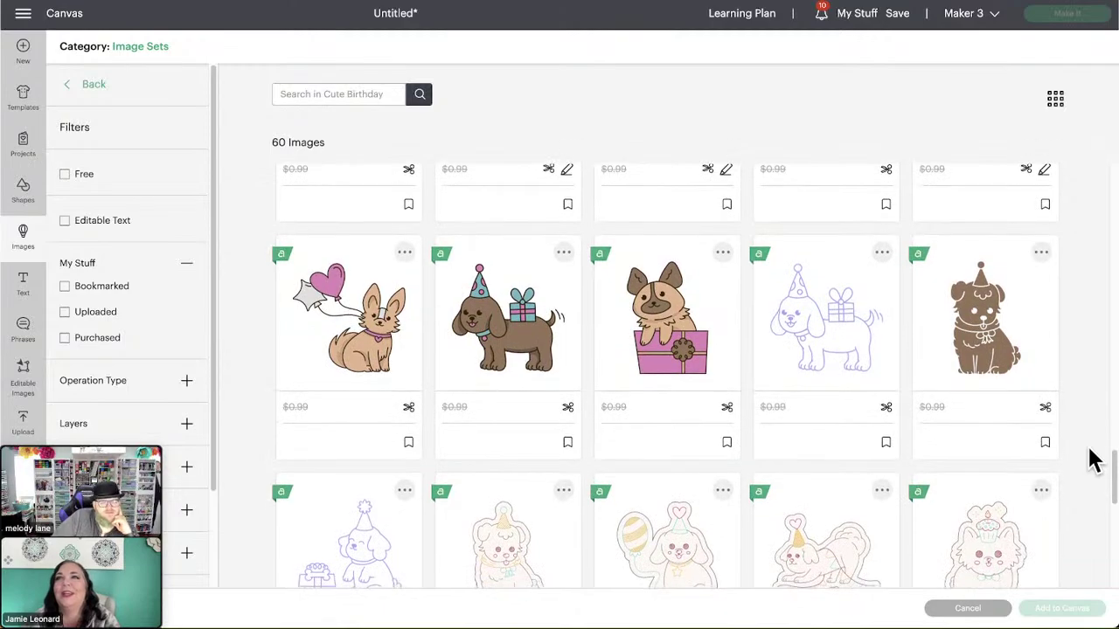
pyautogui.scroll(-1, 1092, 459)
pyautogui.scroll(-2, 1092, 459)
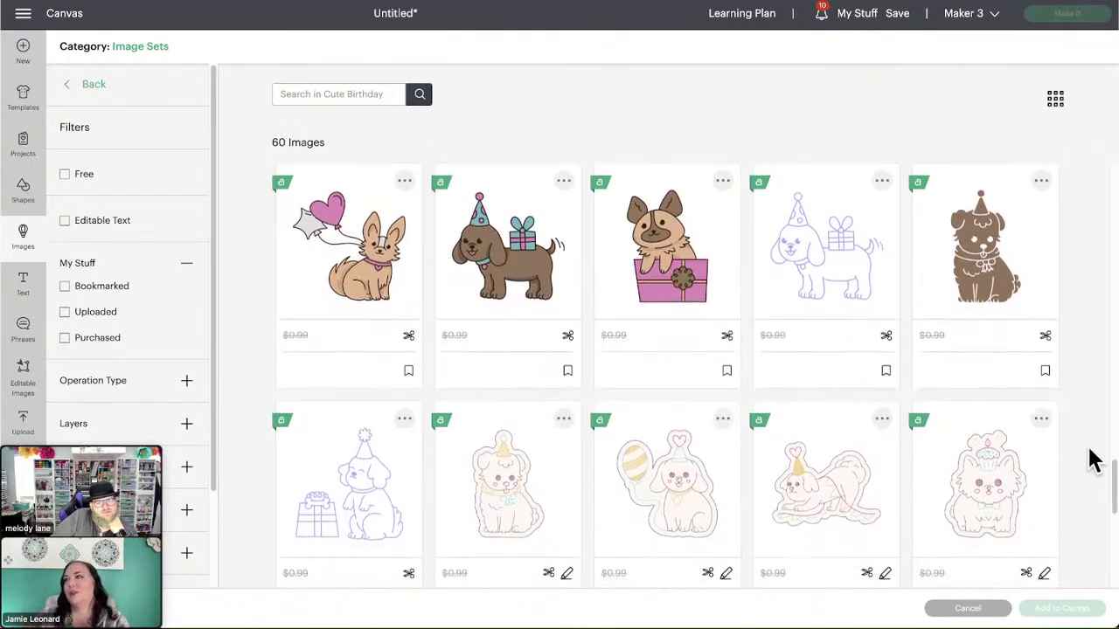
pyautogui.scroll(-2, 1093, 459)
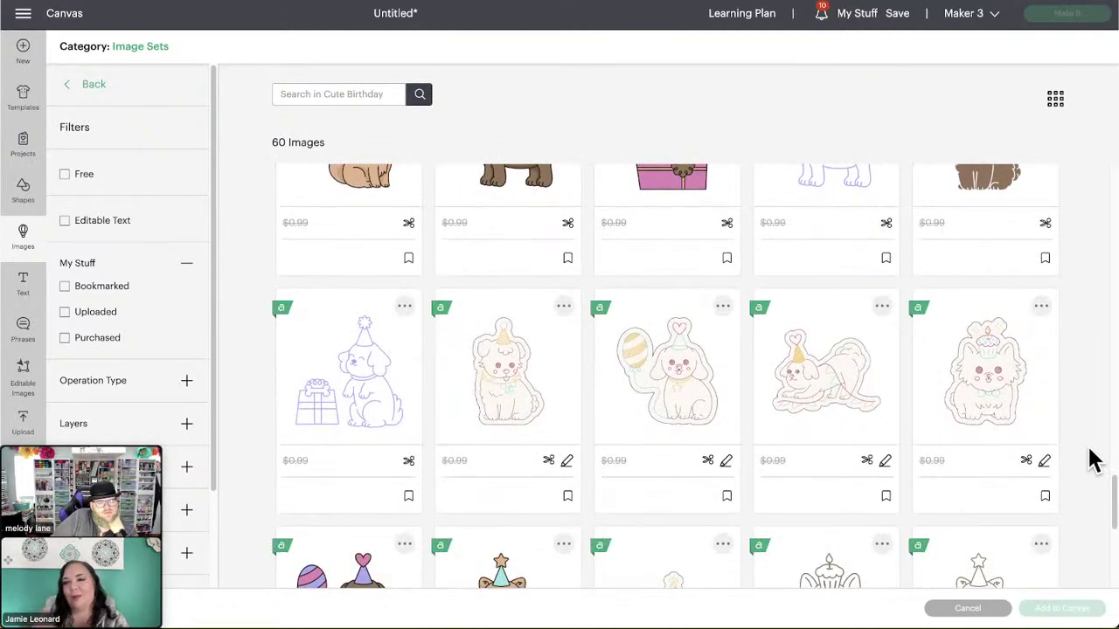
pyautogui.scroll(-5, 1093, 459)
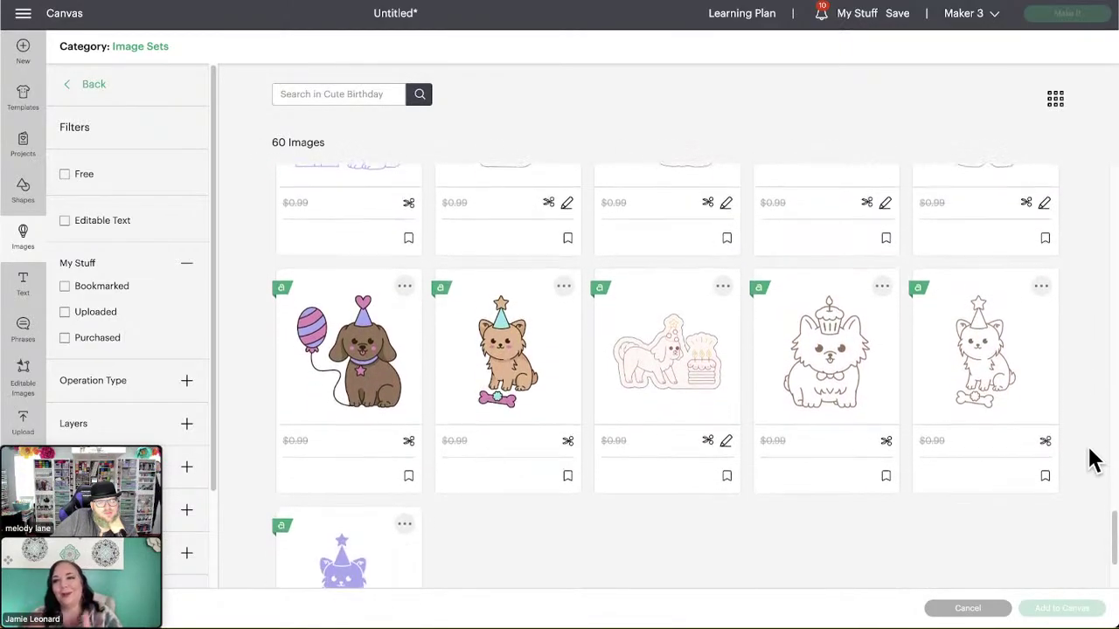
pyautogui.scroll(-2, 1092, 458)
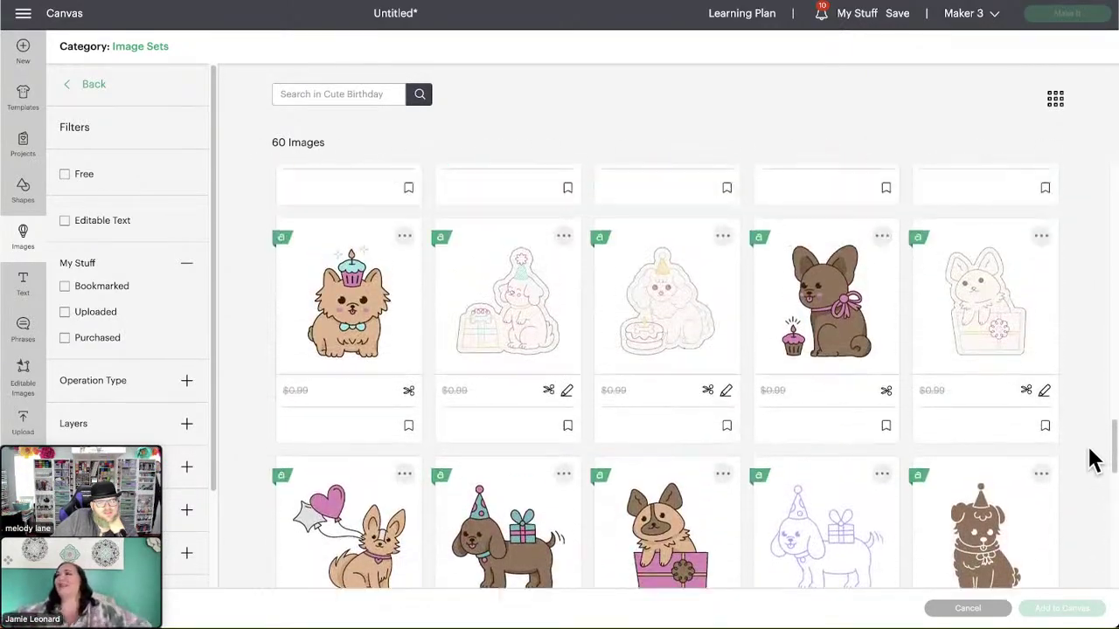
pyautogui.scroll(5, 1093, 459)
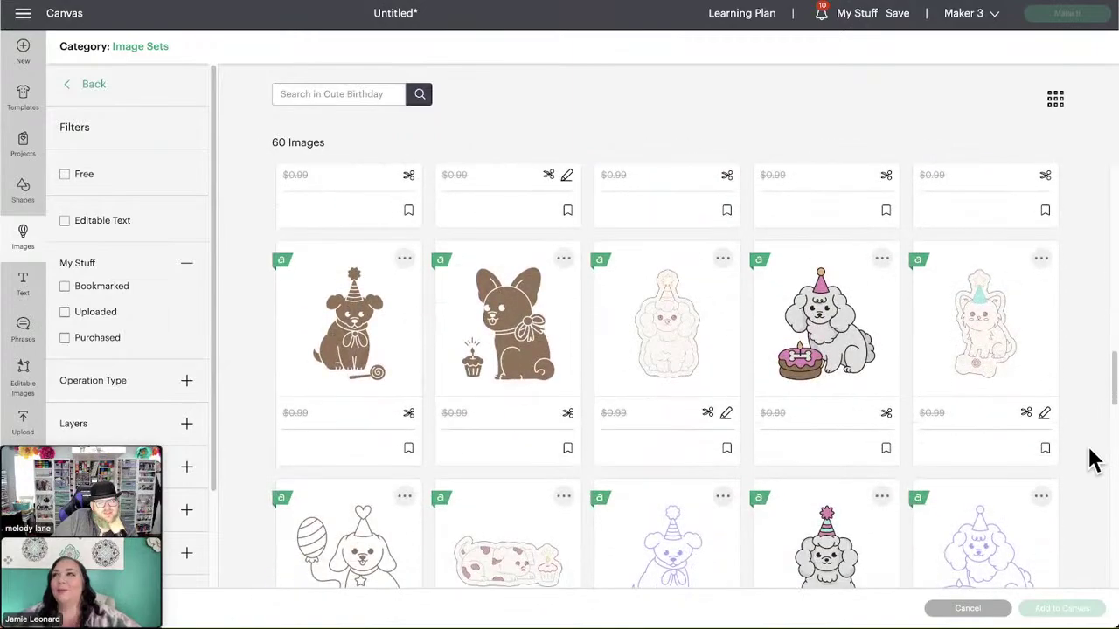
pyautogui.scroll(-1, 1093, 459)
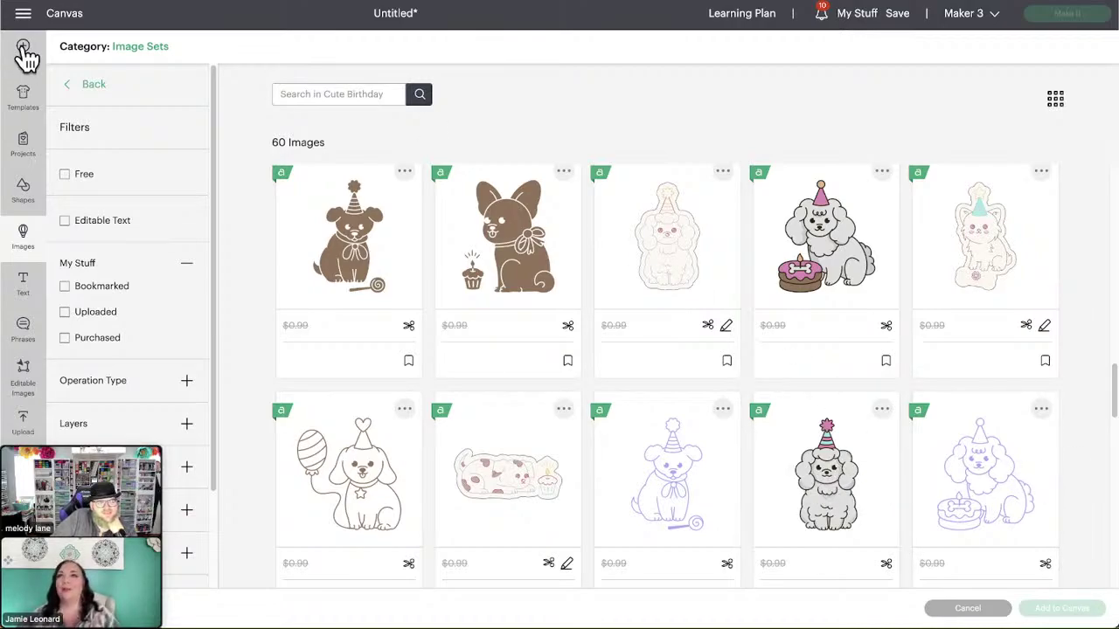
# Step: Leave the Cute Birthday Puppies set and open the Happy Birthday Cakes image set
pyautogui.click(95, 86)
pyautogui.scroll(-2, 995, 364)
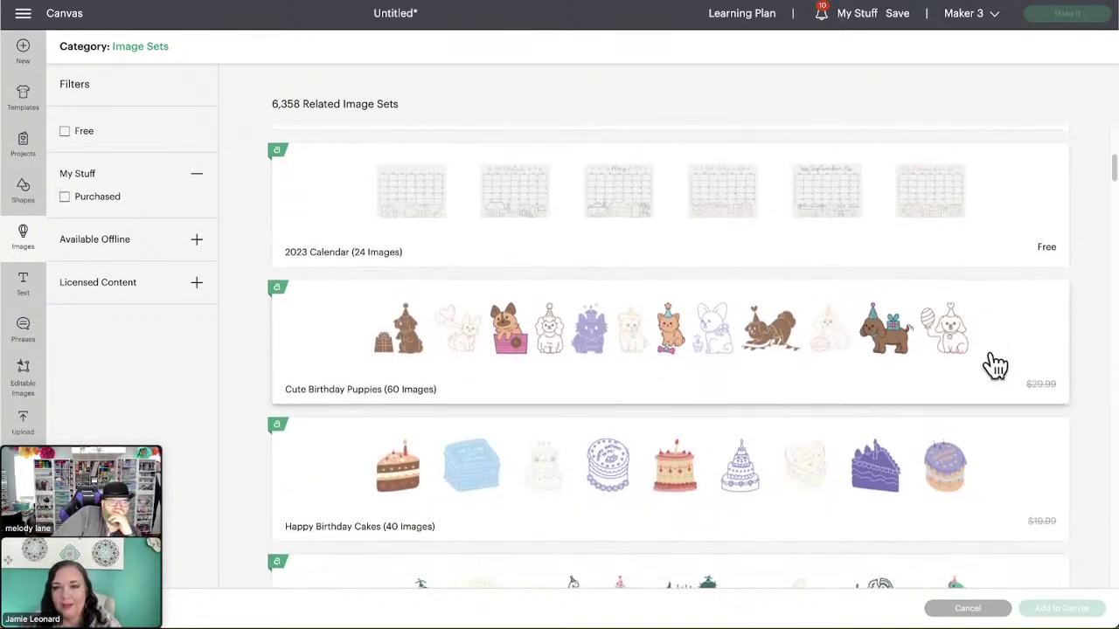
pyautogui.scroll(-1, 913, 371)
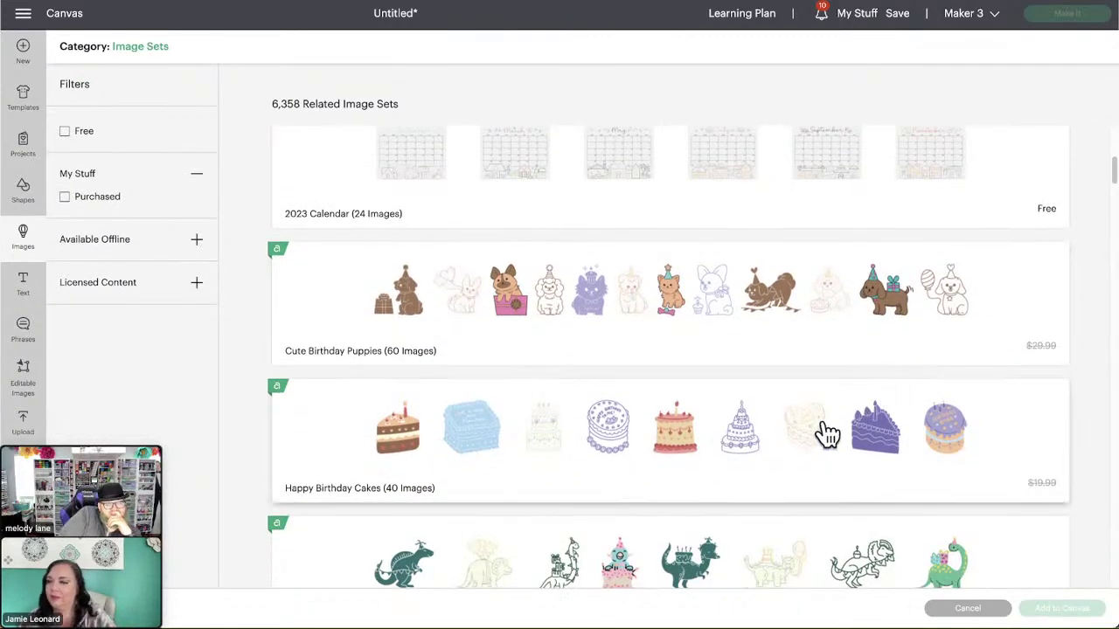
pyautogui.click(816, 395)
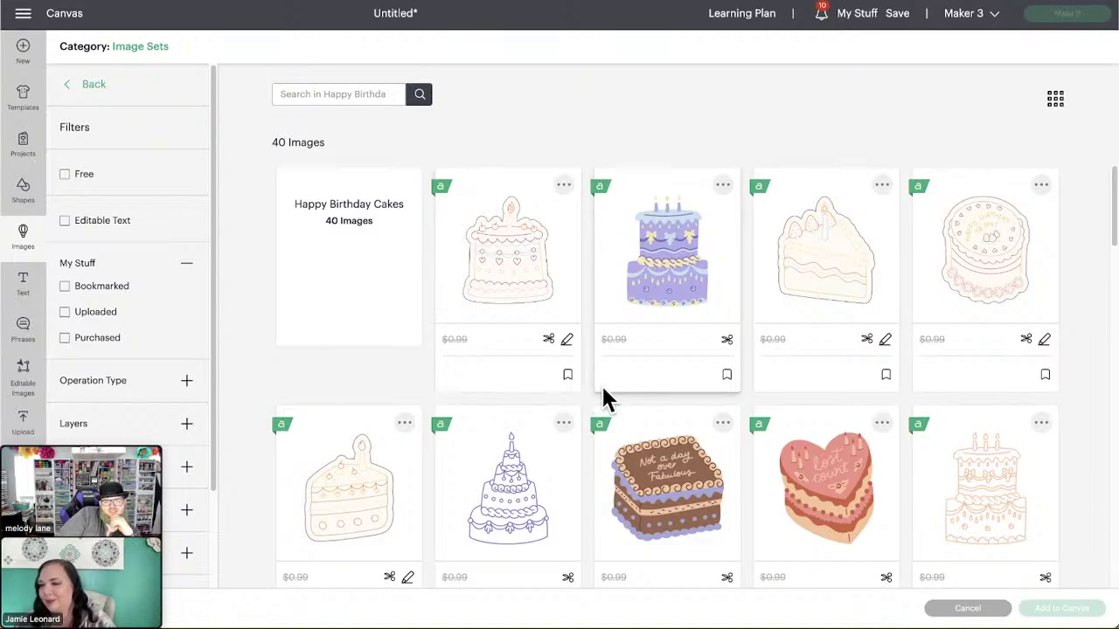
# Step: Look through the whole Happy Birthday Cakes set, comparing the full-color, outline, single-color and draw-and-cut sticker cakes
pyautogui.scroll(-1, 591, 400)
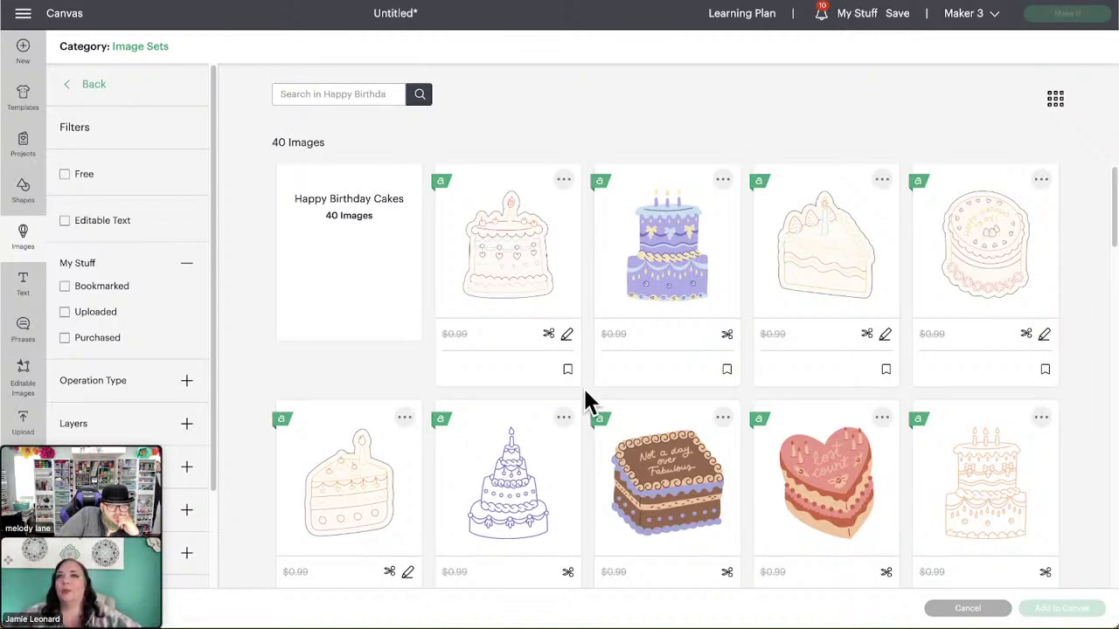
pyautogui.scroll(-1, 586, 393)
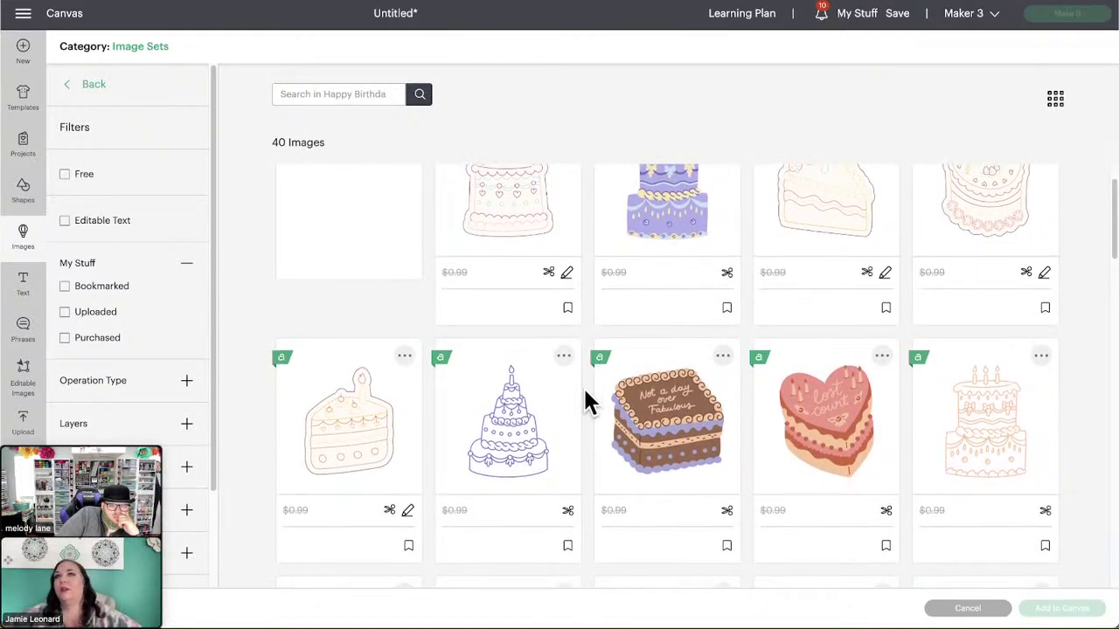
pyautogui.scroll(-1, 583, 386)
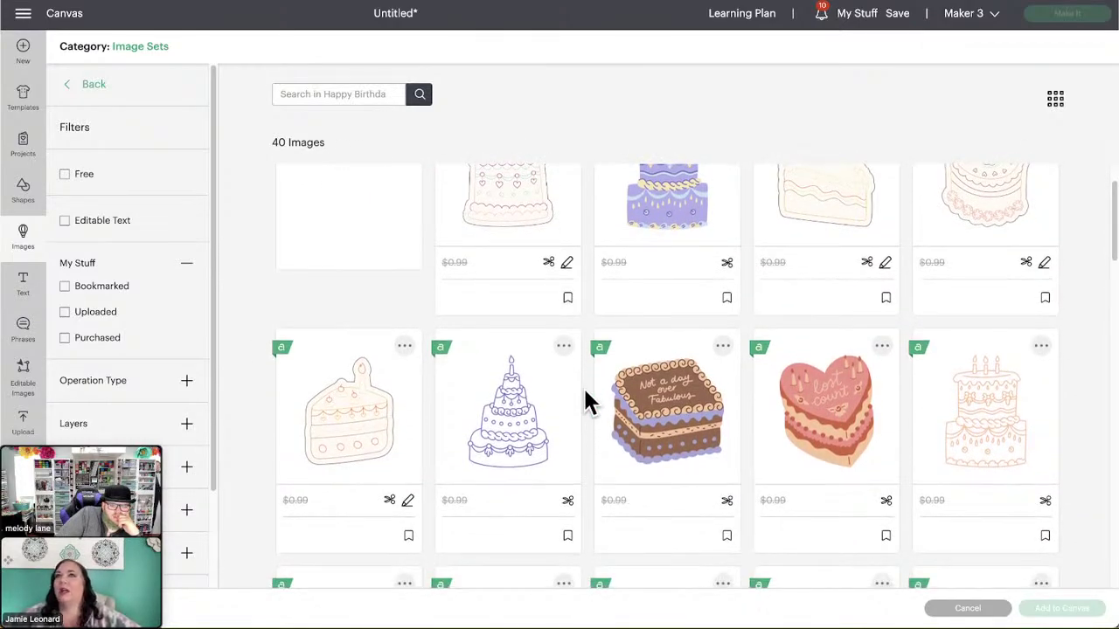
pyautogui.scroll(-1, 585, 391)
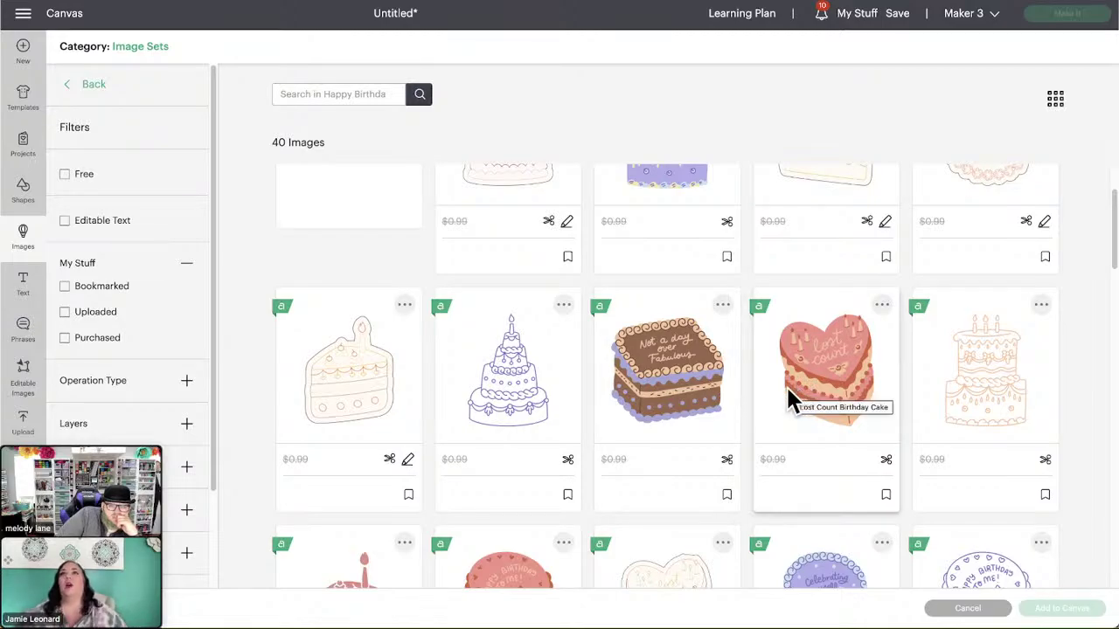
pyautogui.scroll(-2, 785, 385)
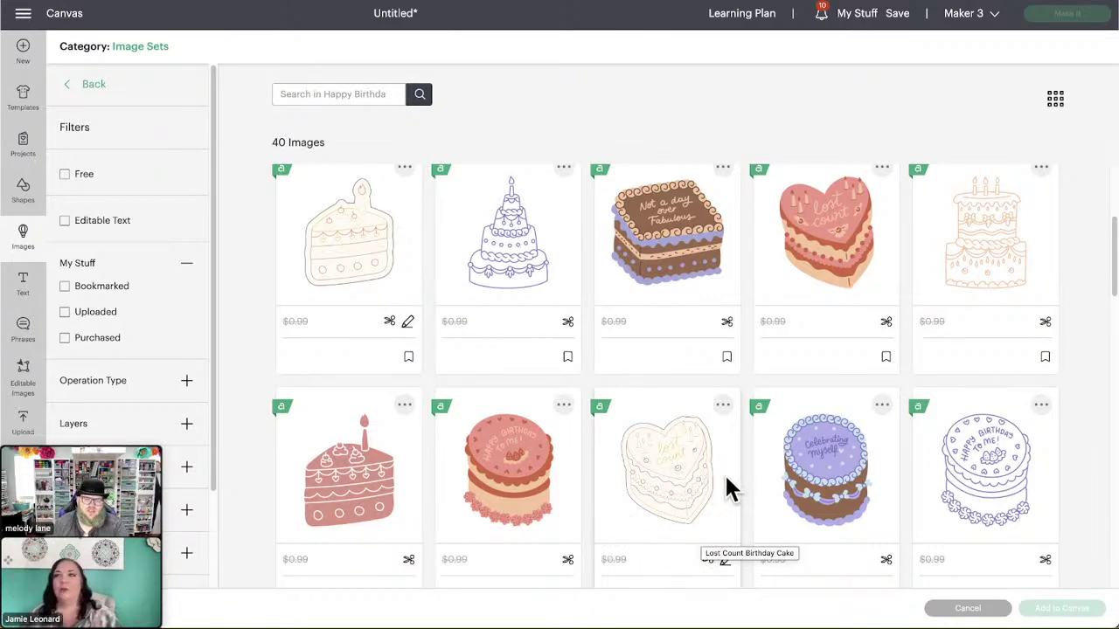
pyautogui.scroll(-1, 730, 487)
pyautogui.scroll(-1, 730, 487)
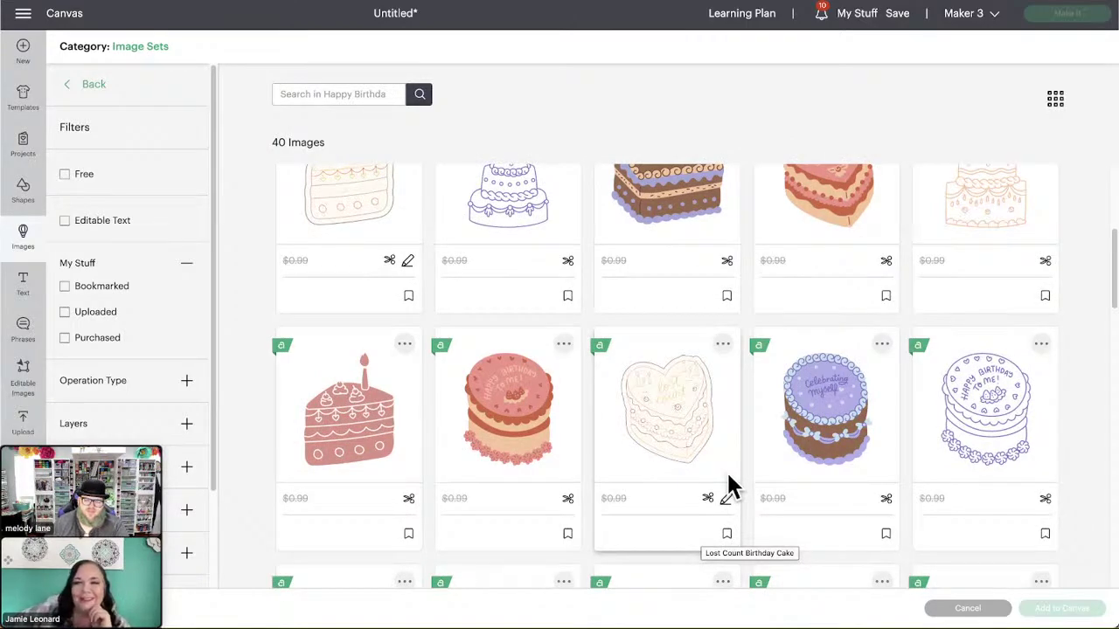
pyautogui.scroll(-1, 730, 485)
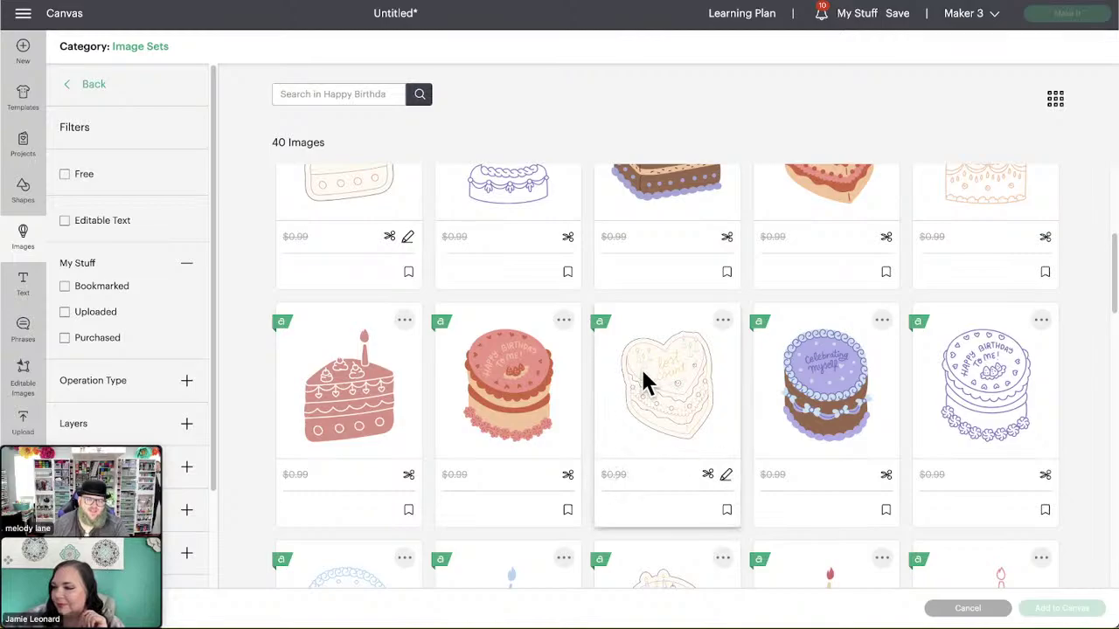
pyautogui.scroll(-2, 752, 472)
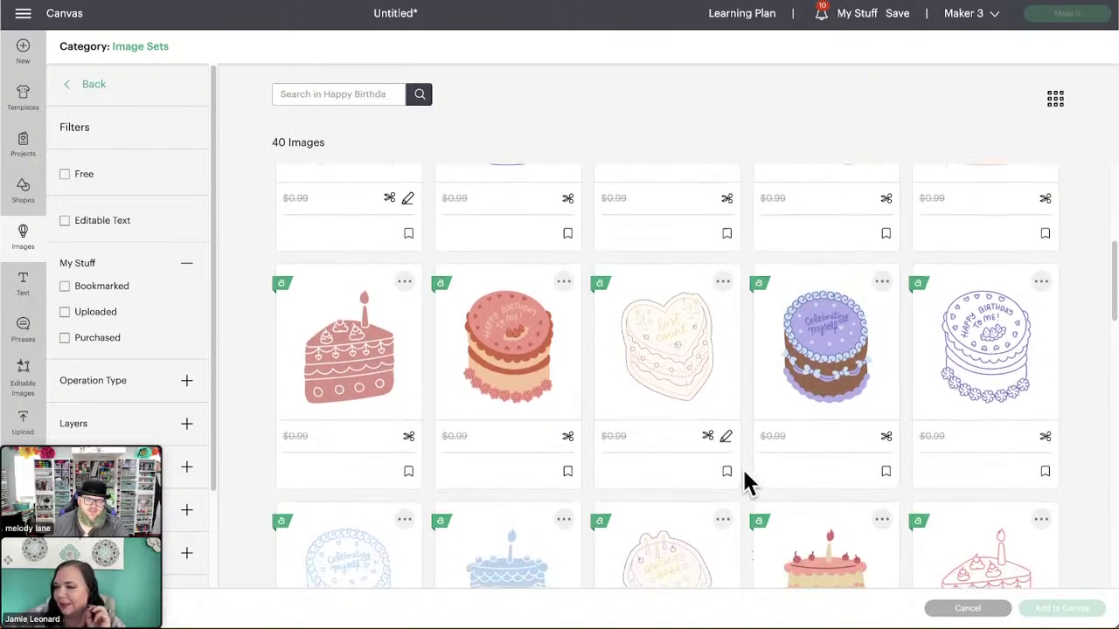
pyautogui.scroll(-3, 748, 483)
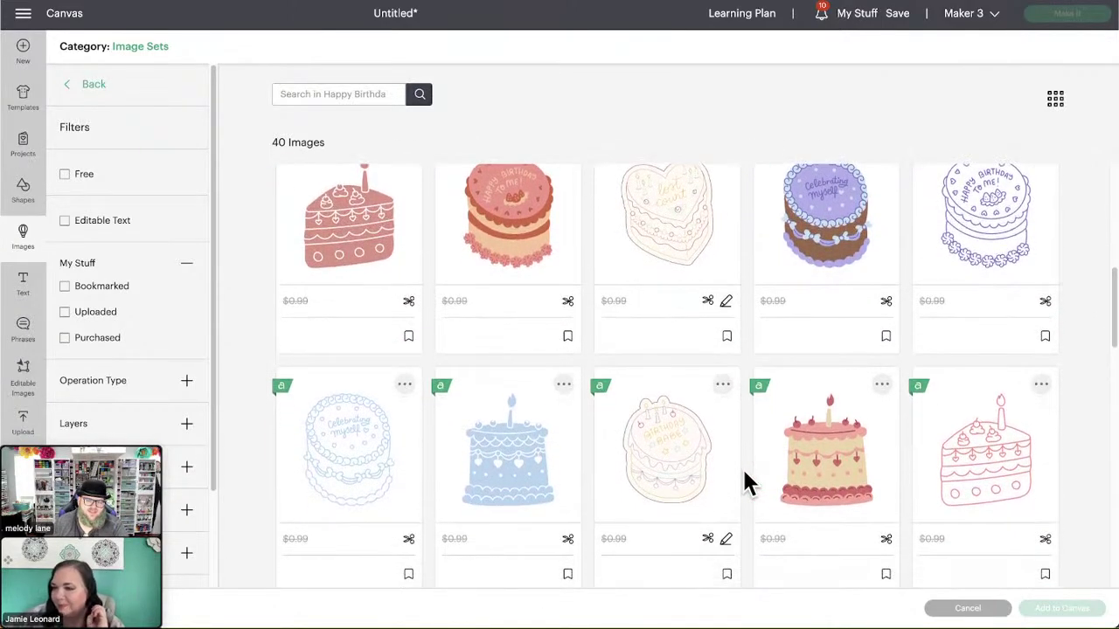
pyautogui.scroll(-2, 748, 482)
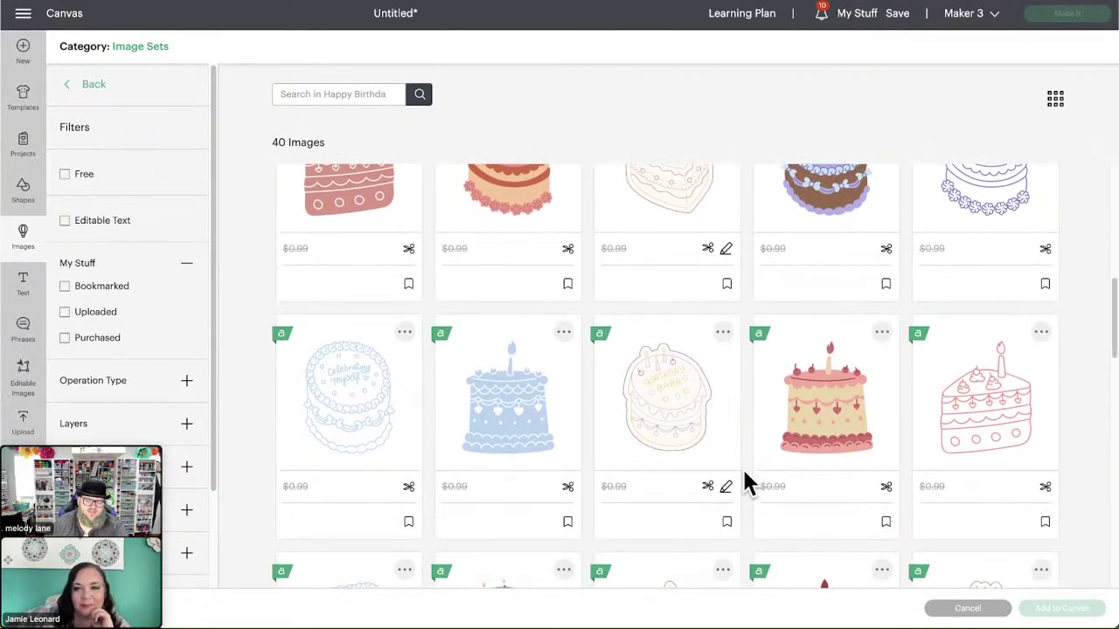
pyautogui.scroll(-2, 747, 482)
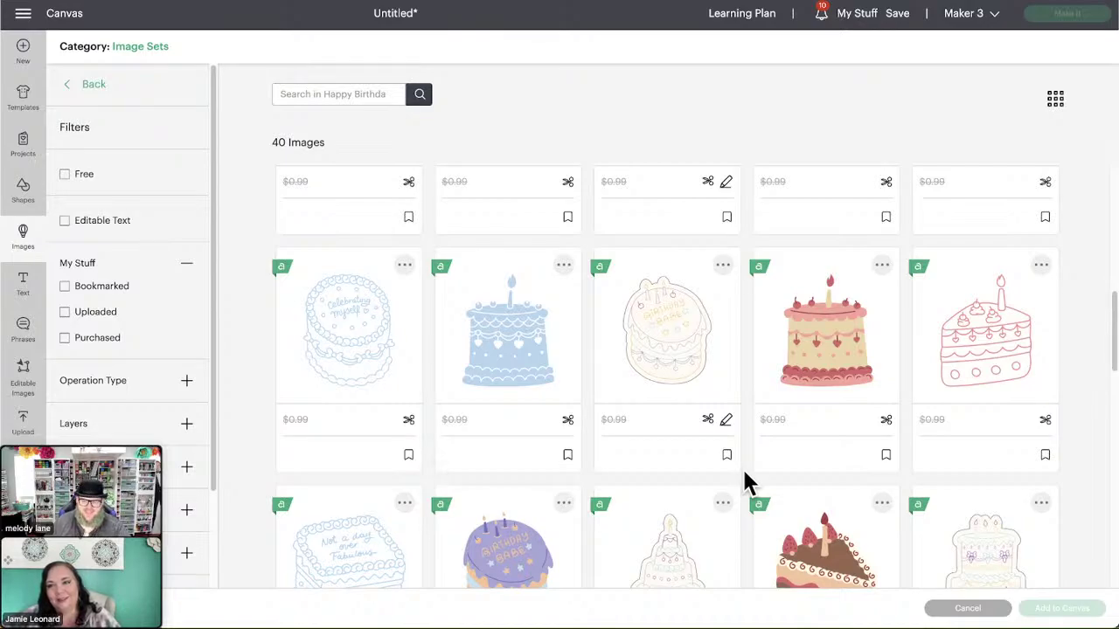
pyautogui.scroll(-3, 747, 482)
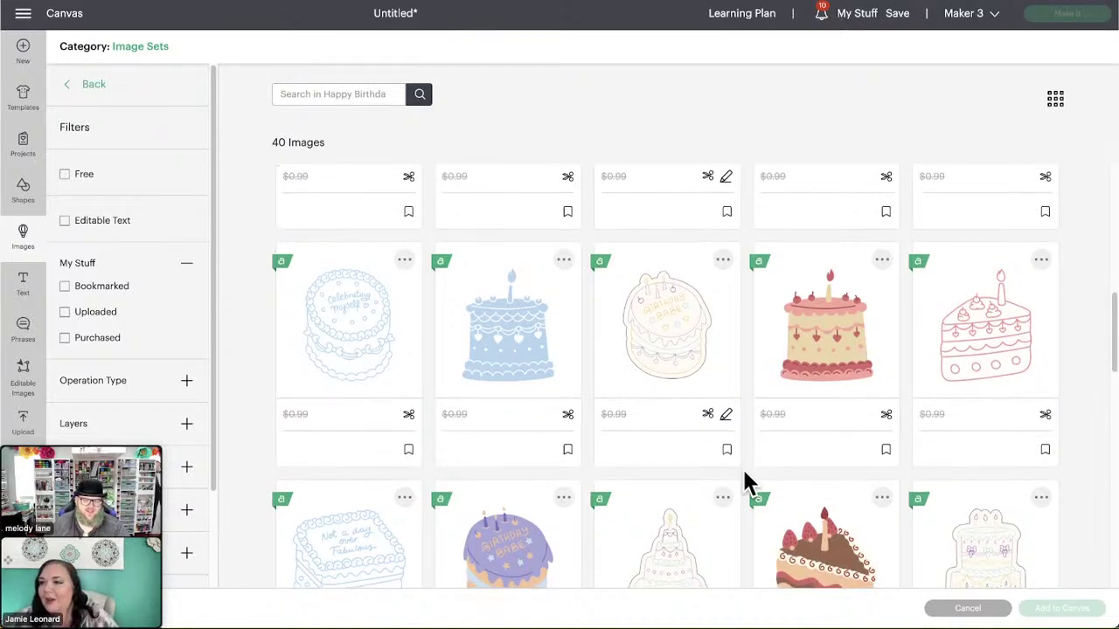
pyautogui.scroll(-2, 747, 482)
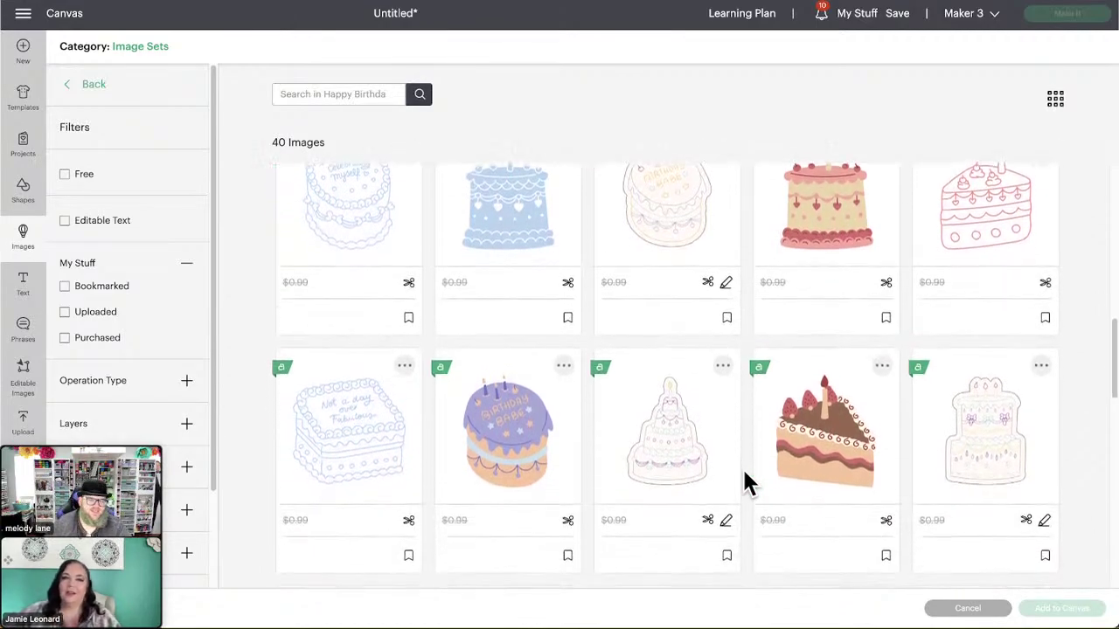
pyautogui.scroll(-2, 747, 482)
pyautogui.scroll(-4, 743, 472)
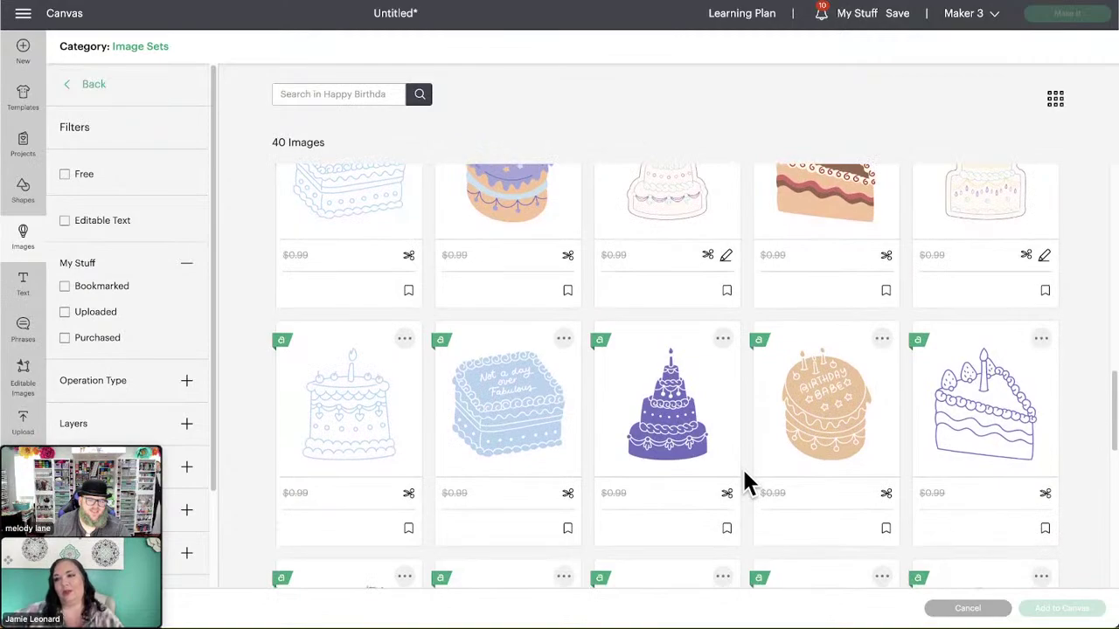
pyautogui.scroll(-2, 745, 483)
pyautogui.scroll(-3, 746, 477)
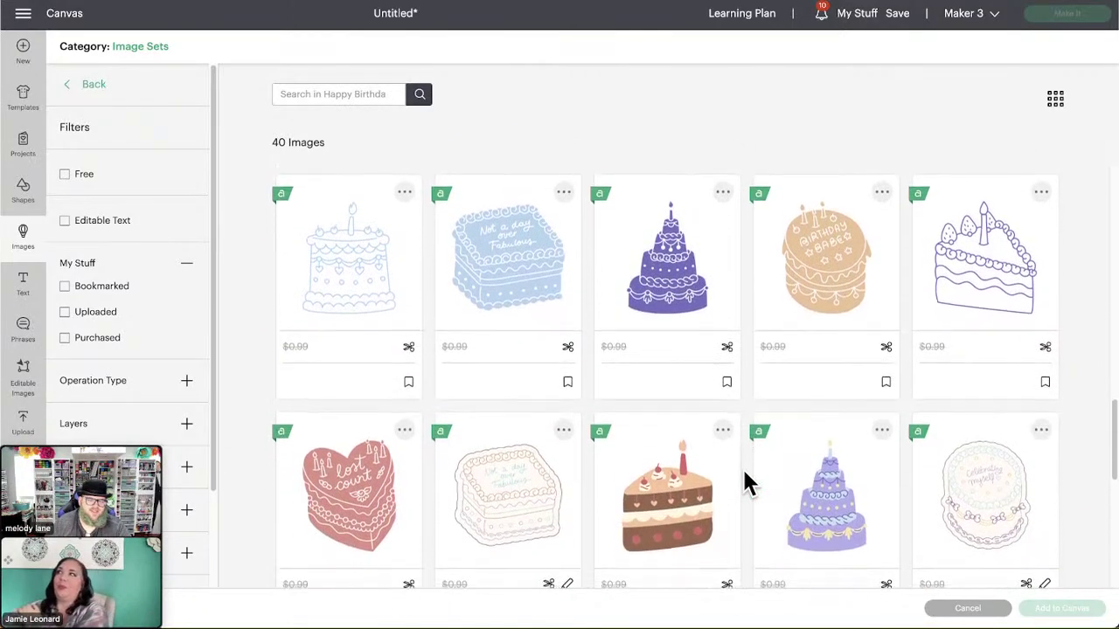
pyautogui.scroll(-4, 746, 481)
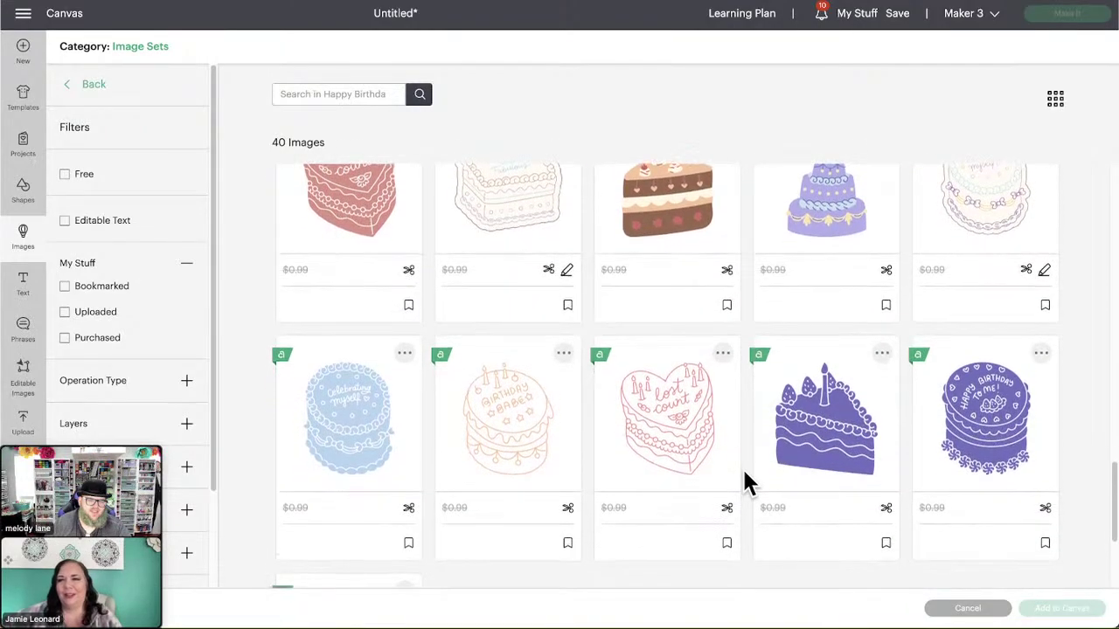
pyautogui.scroll(-2, 745, 483)
pyautogui.scroll(-3, 745, 483)
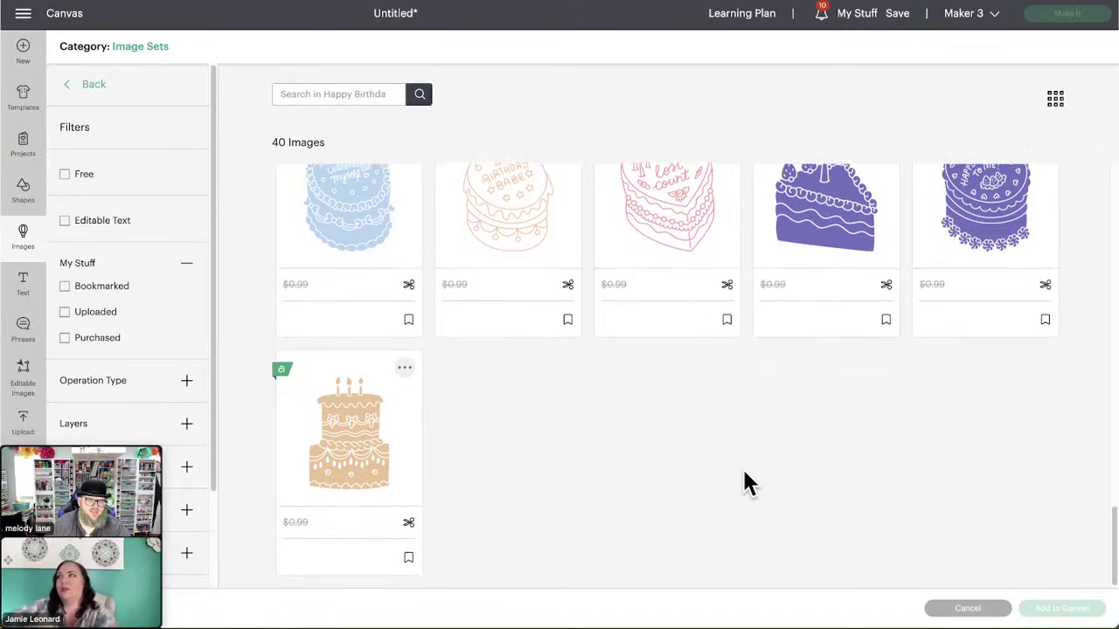
# Step: Leave the Happy Birthday Cakes set and open the Birthday Dinosaurs image set
pyautogui.click(86, 93)
pyautogui.scroll(-2, 633, 477)
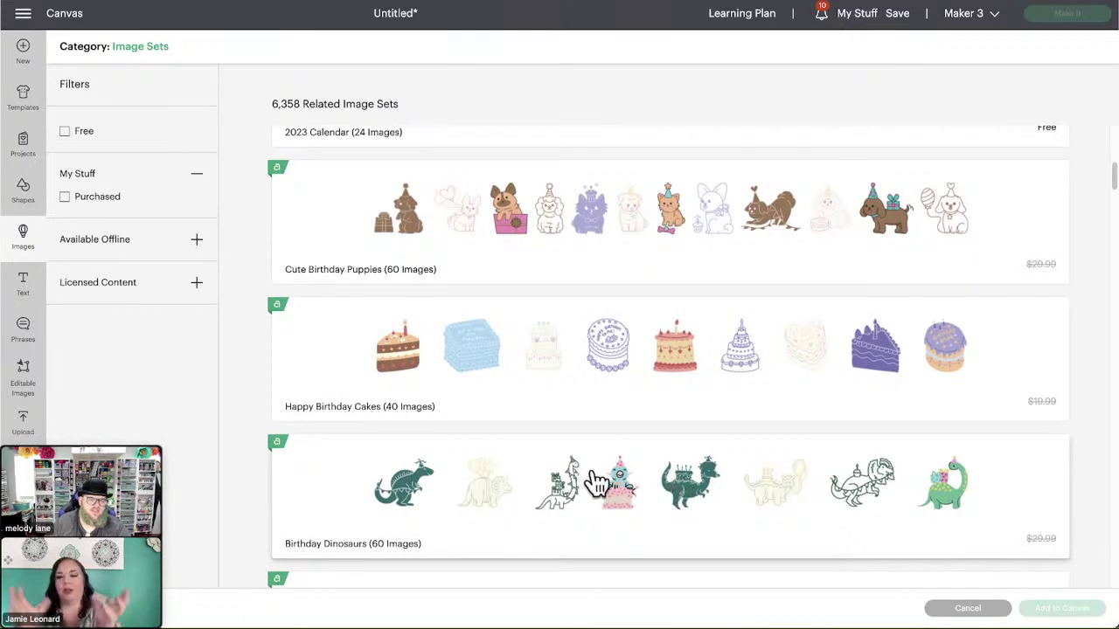
pyautogui.click(594, 481)
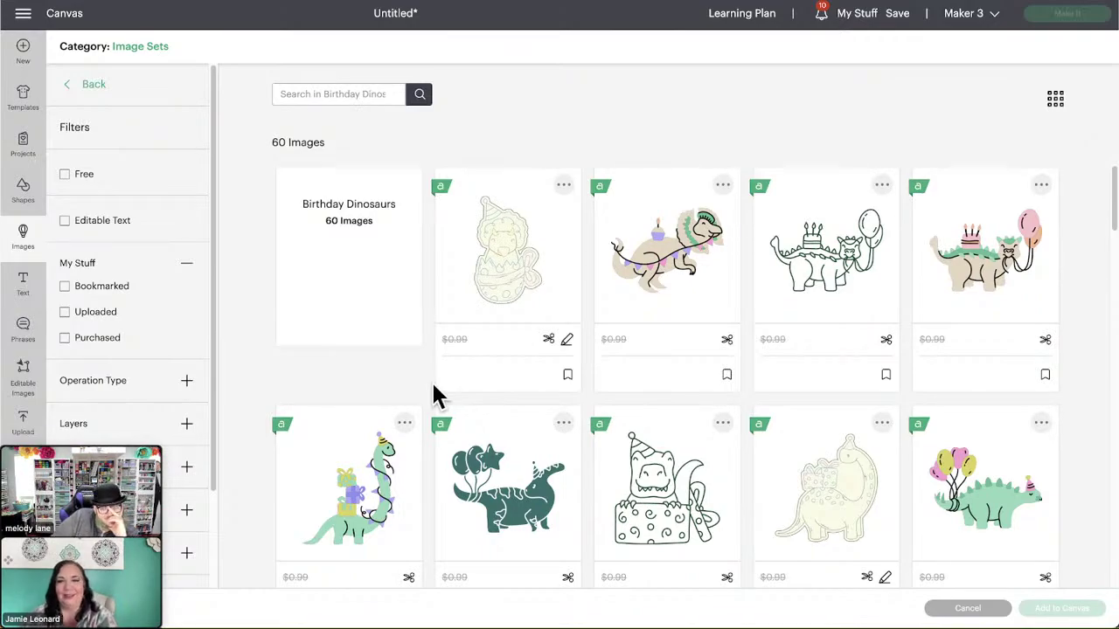
# Step: Look through the first rows of Birthday Dinosaurs, comparing the full-color, outline, single-color and draw-and-cut sticker versions
pyautogui.scroll(-1, 402, 391)
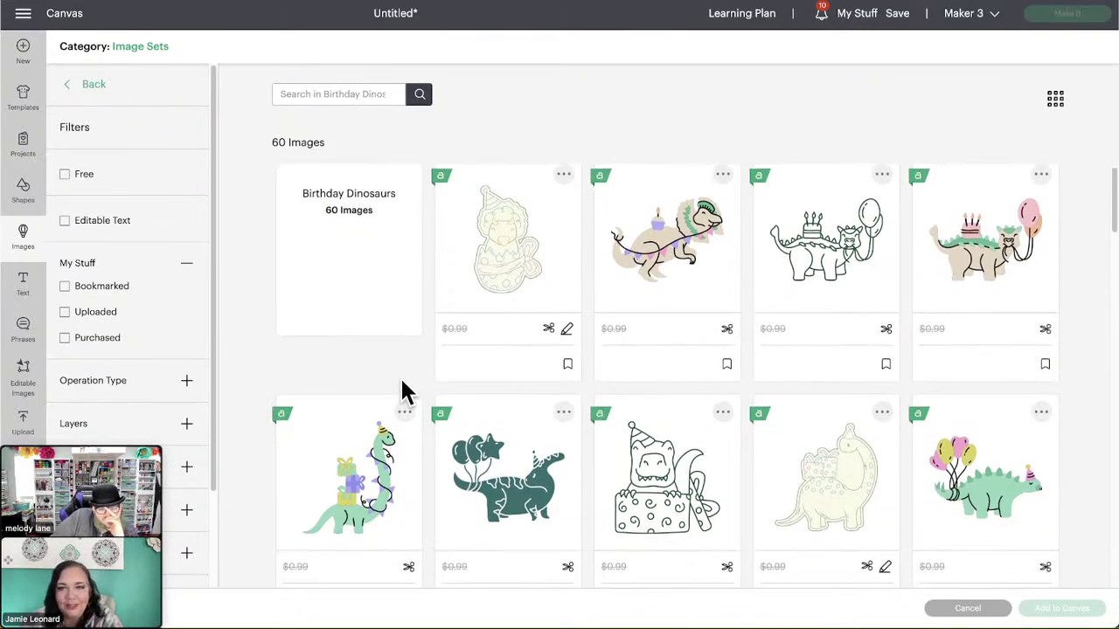
pyautogui.scroll(-3, 402, 392)
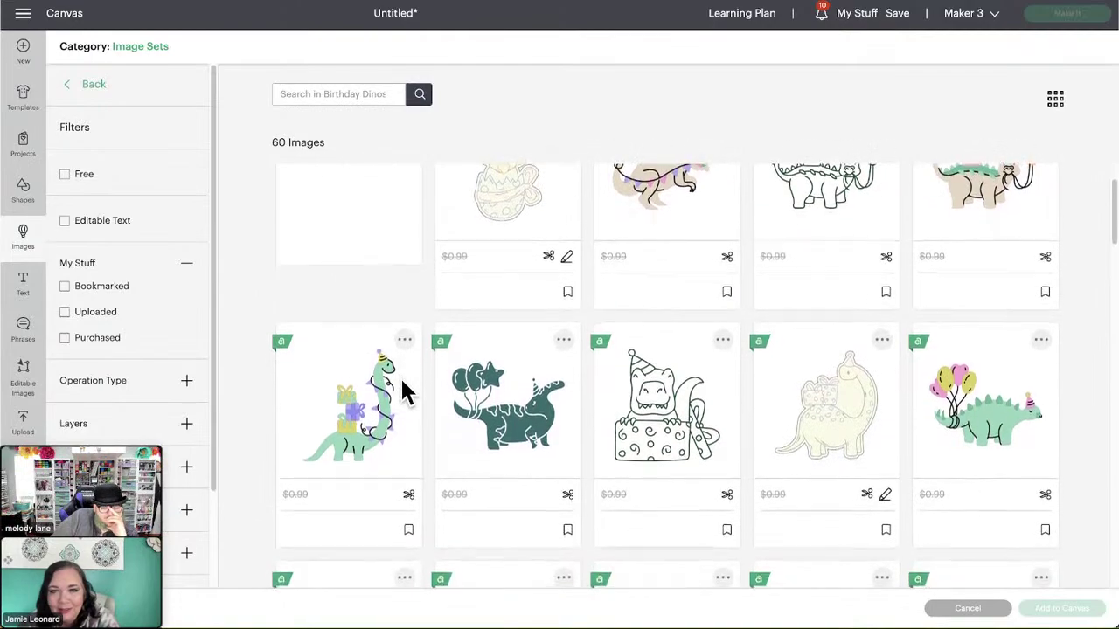
pyautogui.scroll(-3, 407, 411)
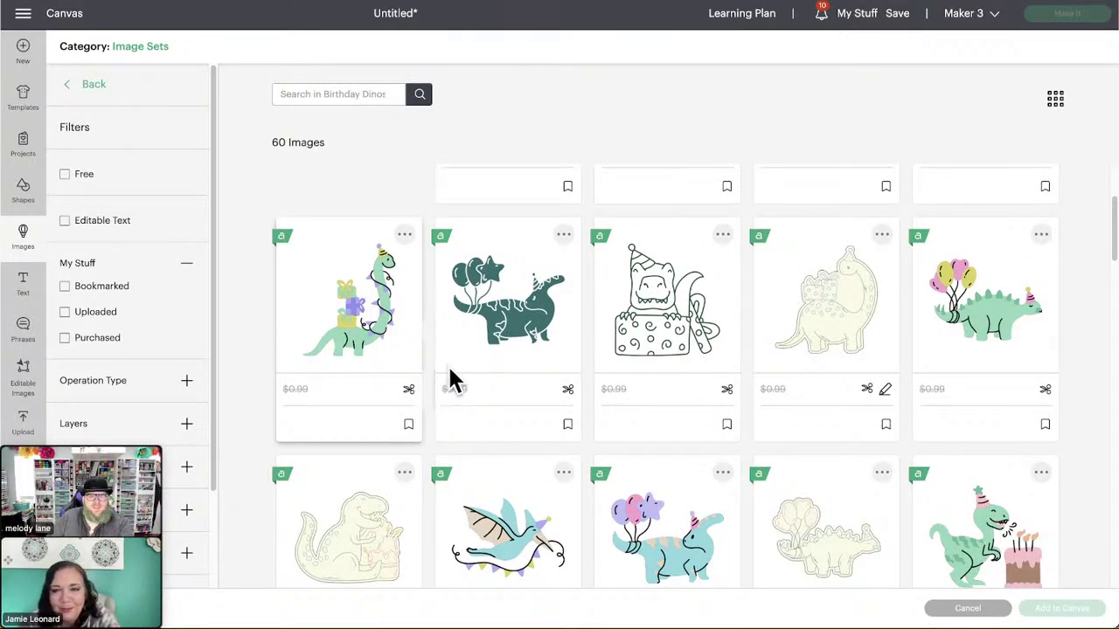
pyautogui.scroll(-2, 449, 379)
pyautogui.scroll(-1, 450, 377)
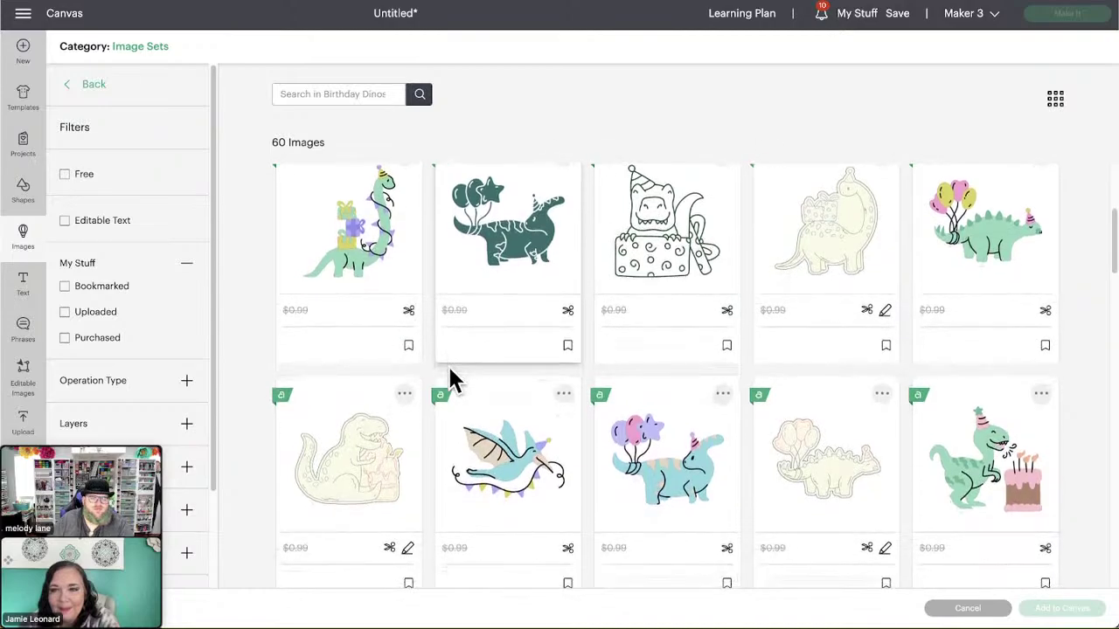
pyautogui.scroll(1, 451, 377)
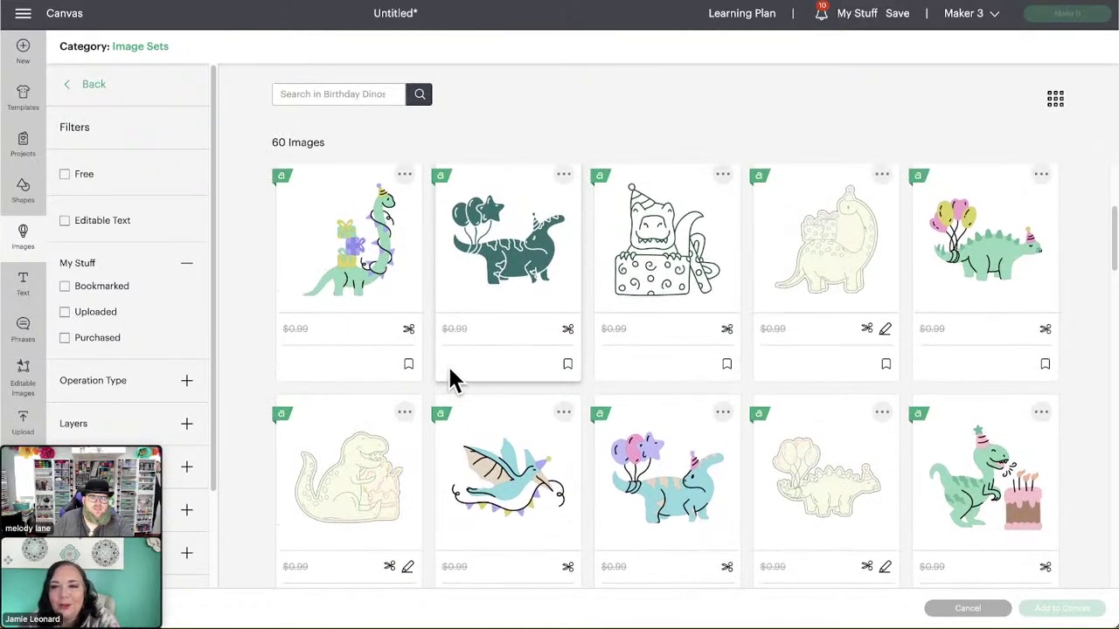
pyautogui.scroll(-1, 434, 372)
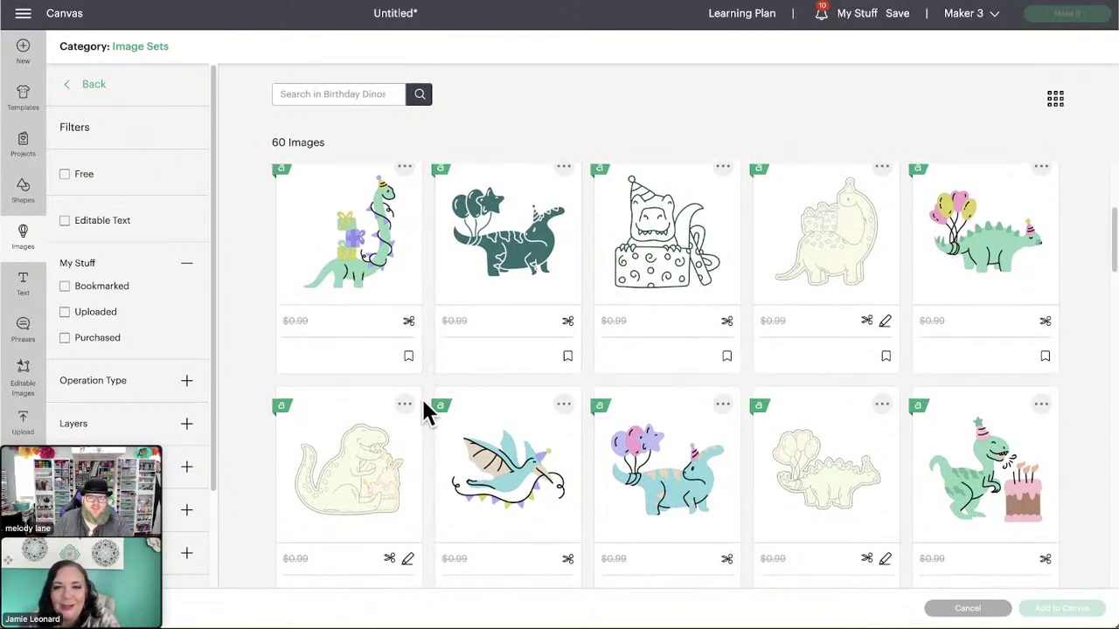
pyautogui.scroll(-2, 416, 412)
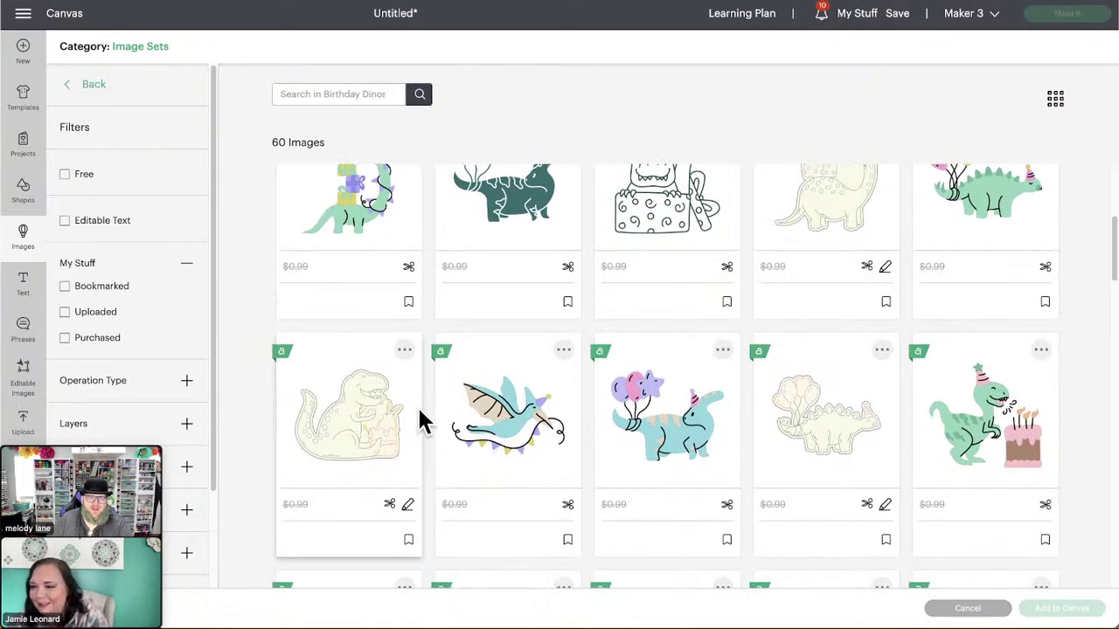
pyautogui.scroll(-2, 420, 421)
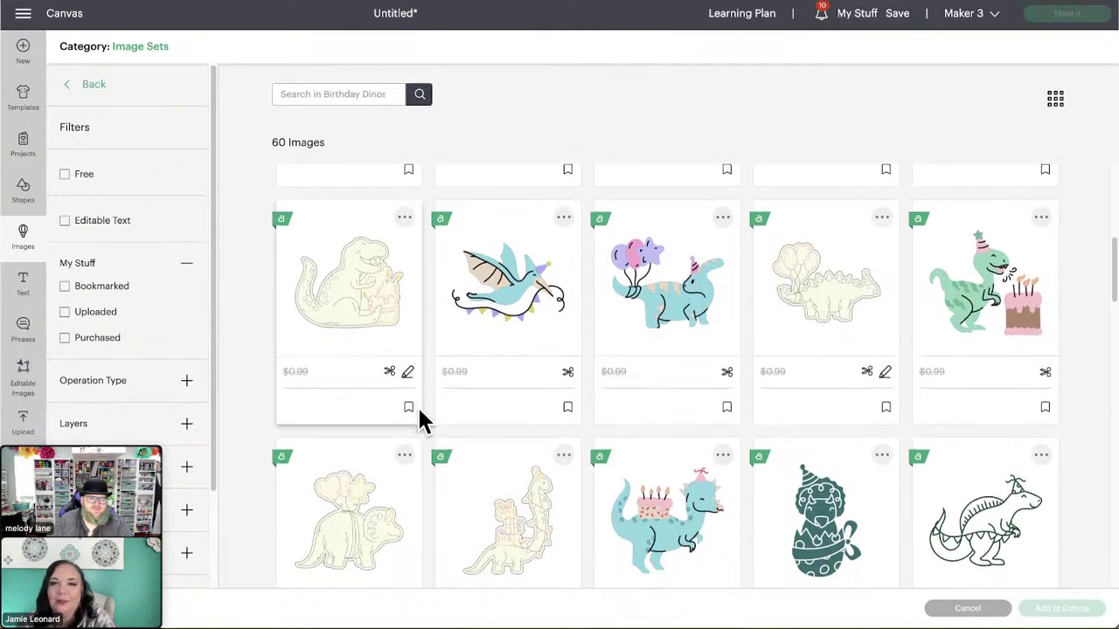
pyautogui.scroll(-2, 421, 421)
pyautogui.scroll(-3, 421, 422)
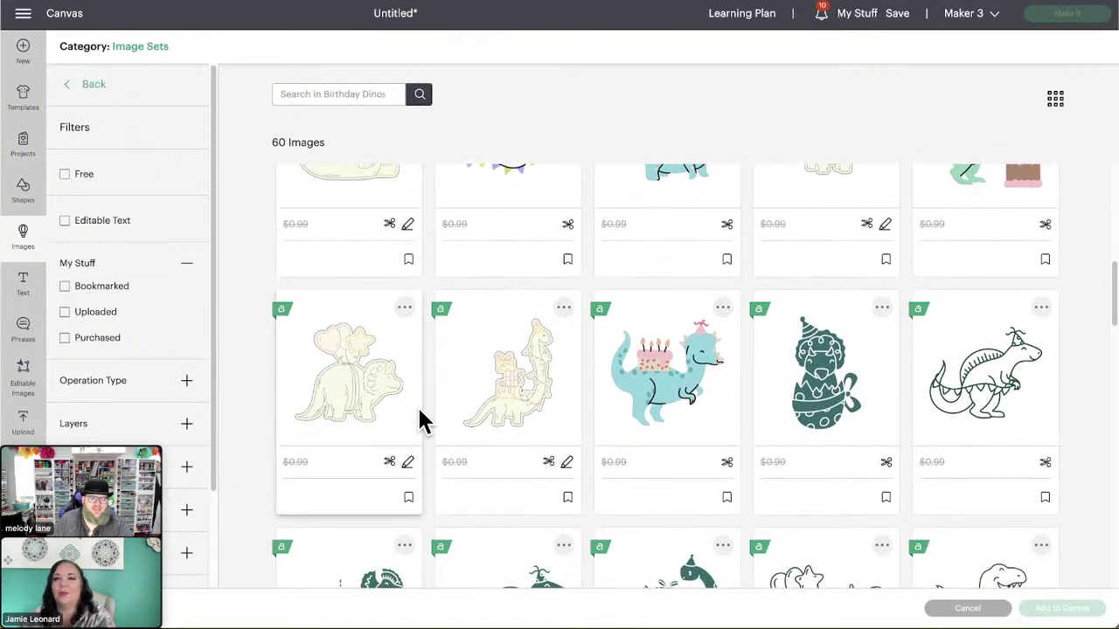
pyautogui.scroll(-3, 420, 422)
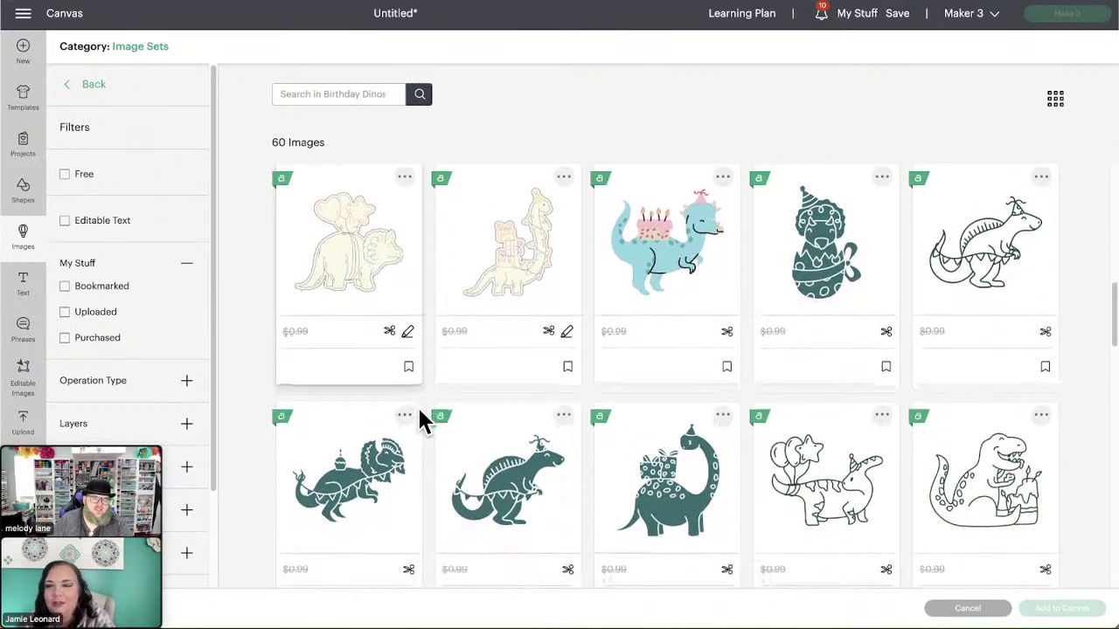
# Step: Examine the single-color and outline dinosaurs in the middle of the set, down to the rows of draw-and-cut stickers
pyautogui.scroll(-2, 419, 420)
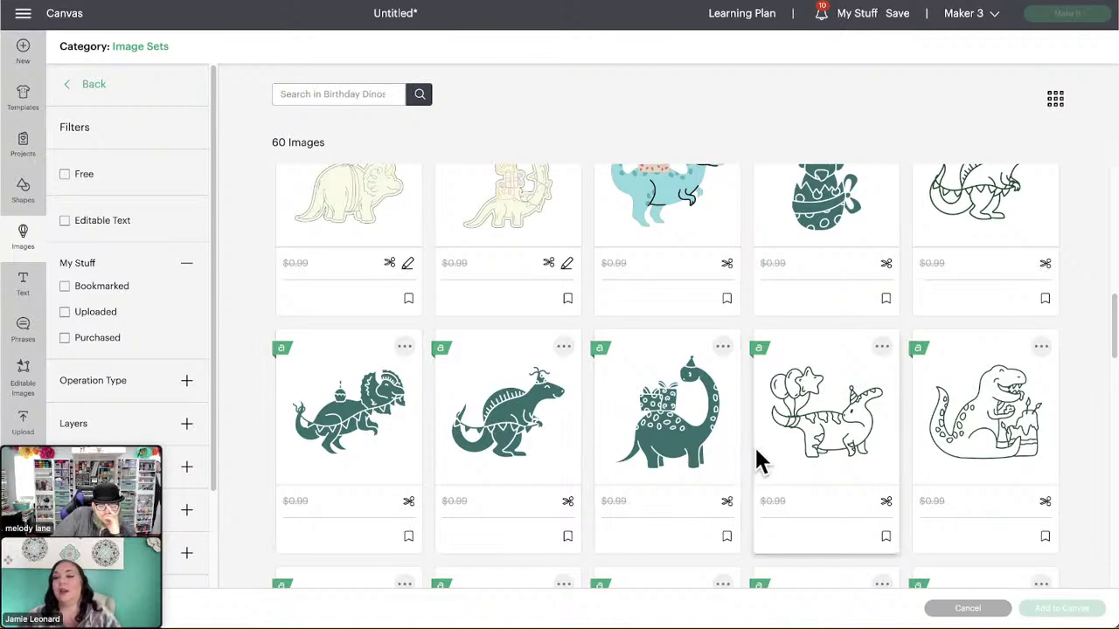
pyautogui.scroll(-2, 746, 463)
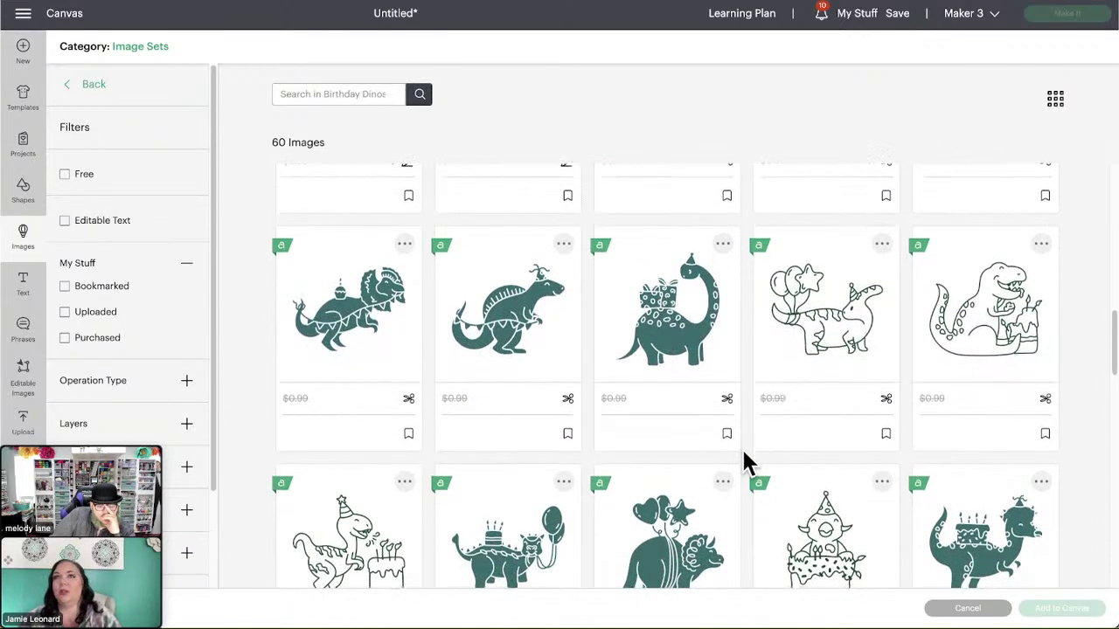
pyautogui.scroll(-2, 745, 463)
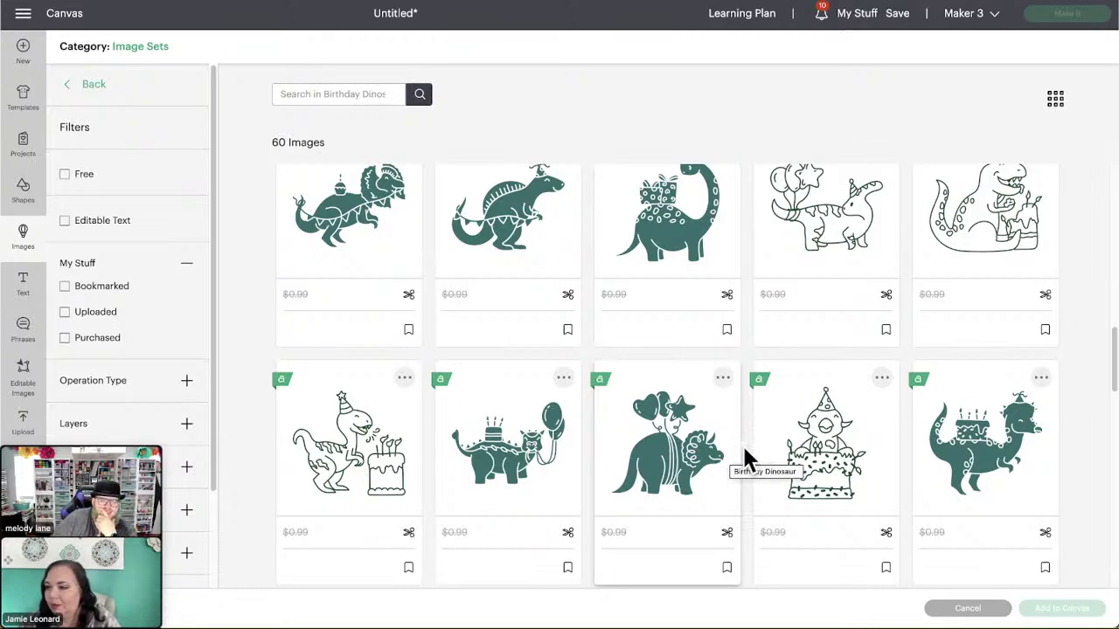
pyautogui.scroll(-3, 738, 456)
pyautogui.scroll(-1, 744, 456)
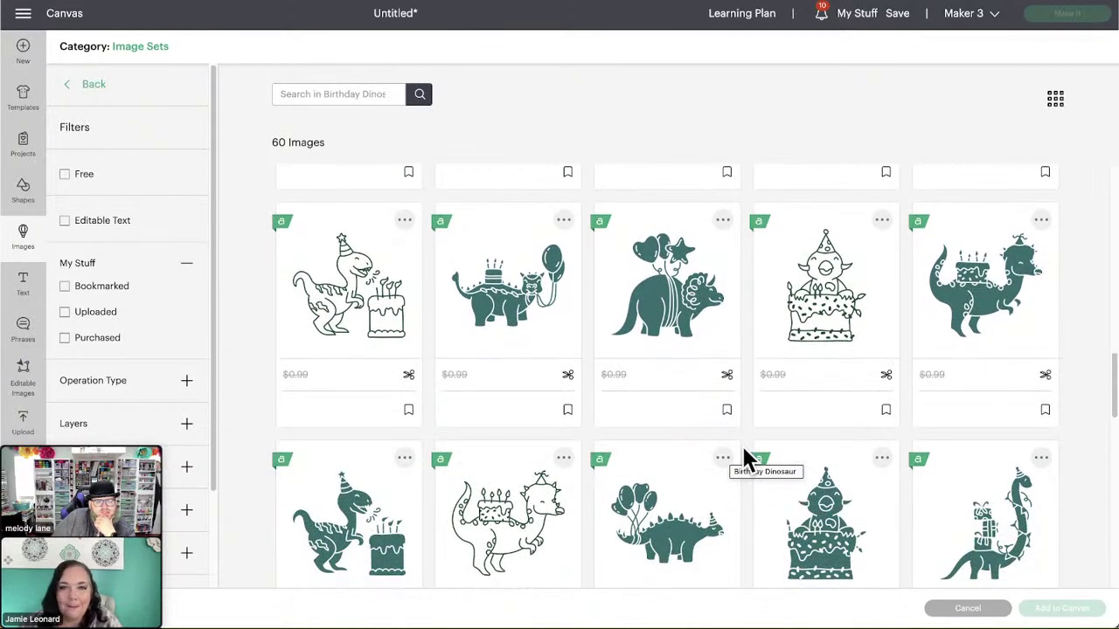
pyautogui.scroll(-2, 744, 457)
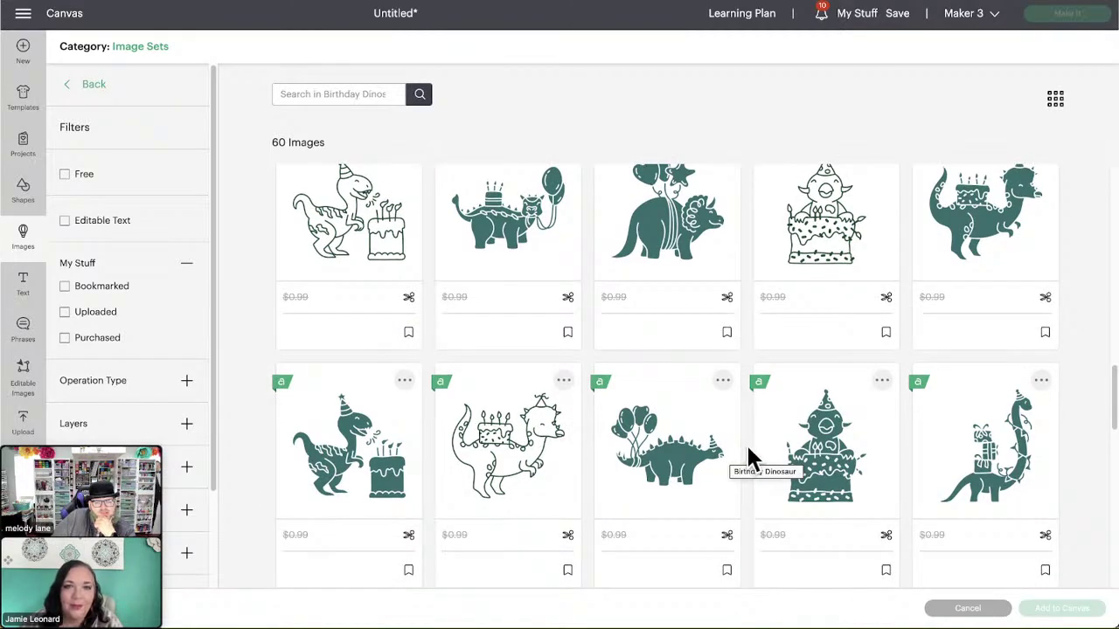
pyautogui.scroll(-1, 749, 476)
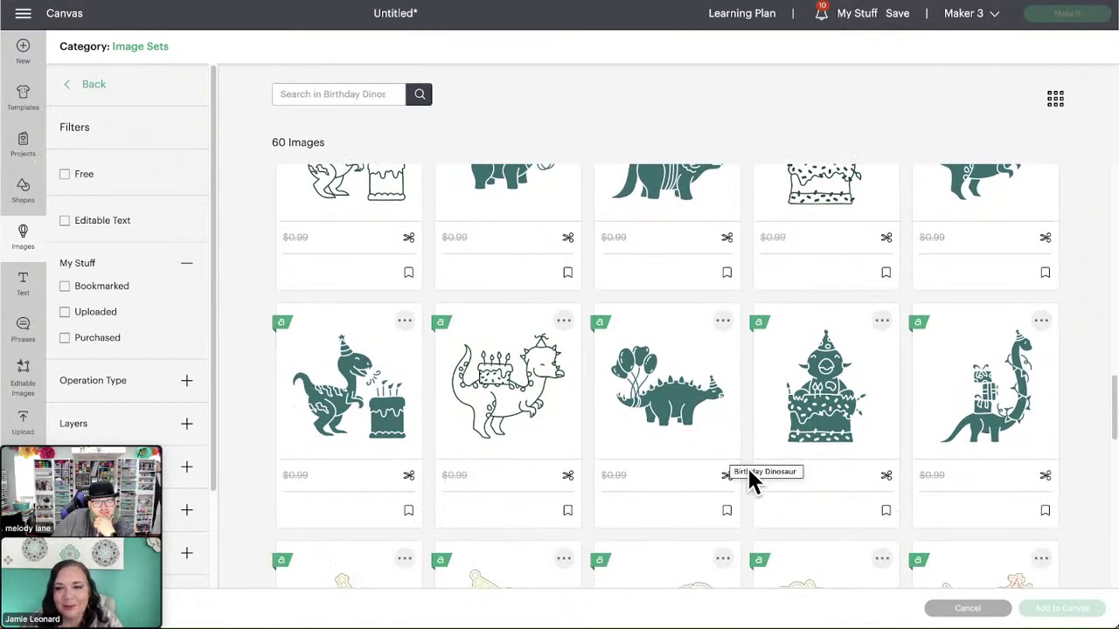
pyautogui.scroll(-1, 746, 465)
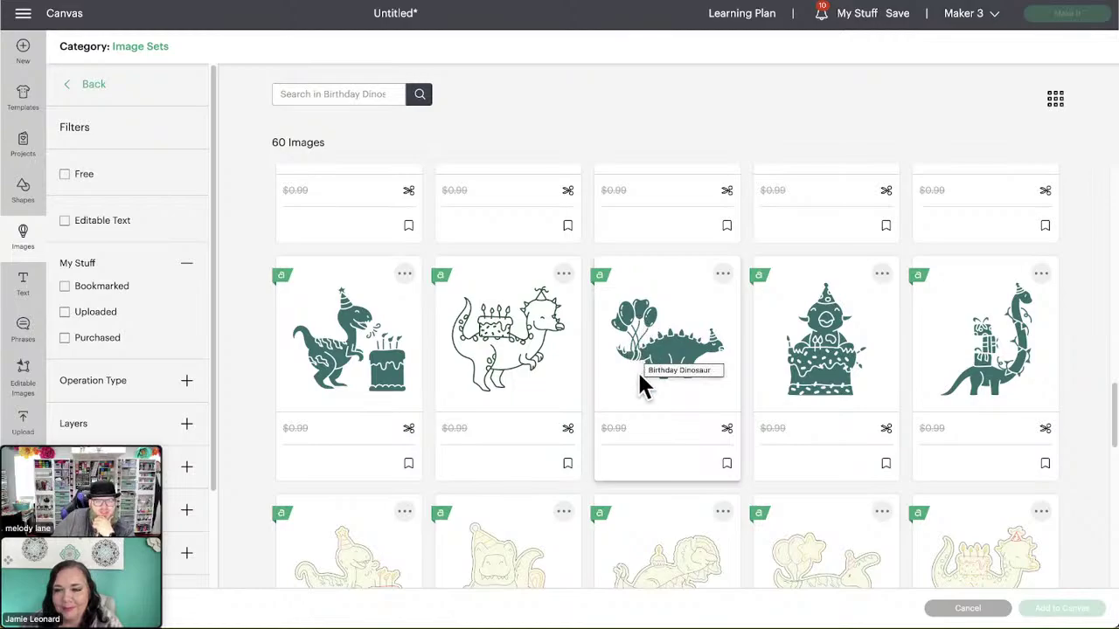
pyautogui.scroll(-2, 750, 430)
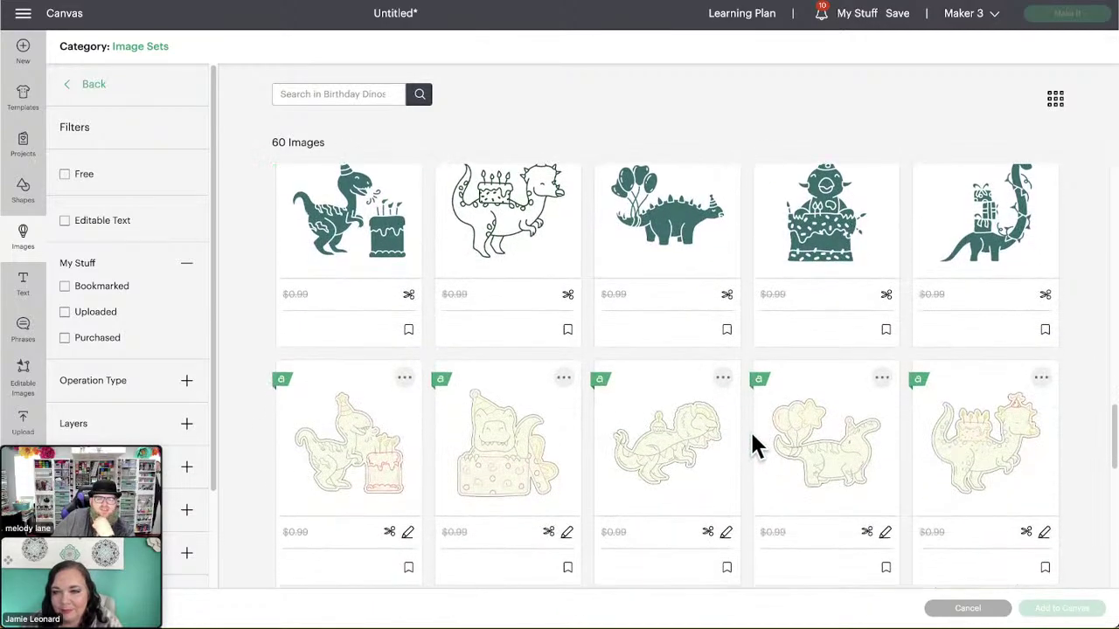
pyautogui.scroll(-3, 750, 441)
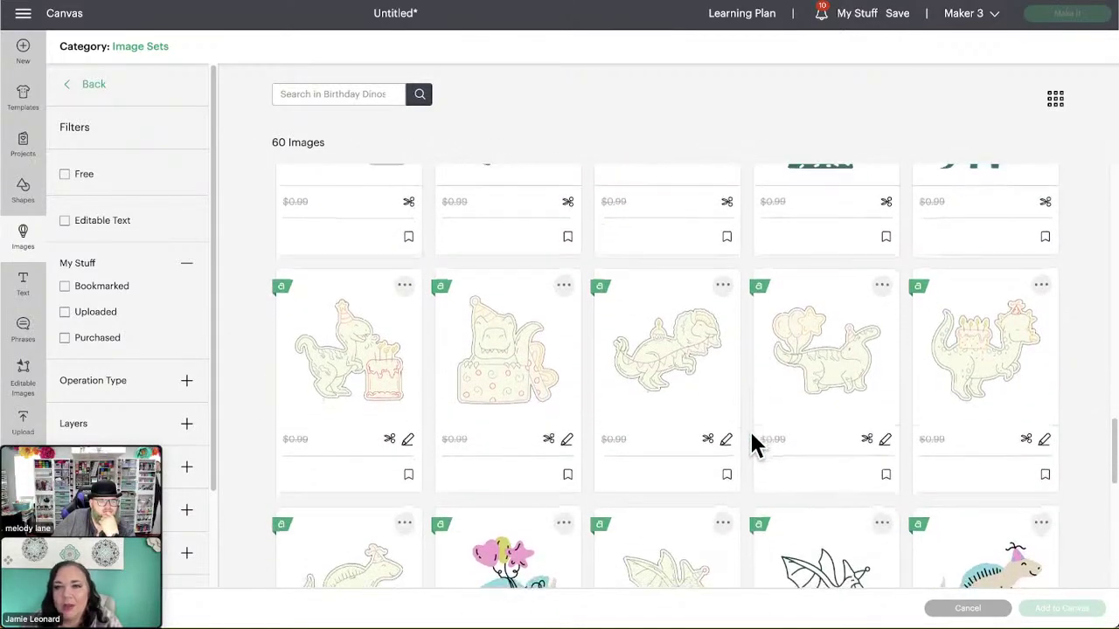
pyautogui.scroll(-1, 751, 437)
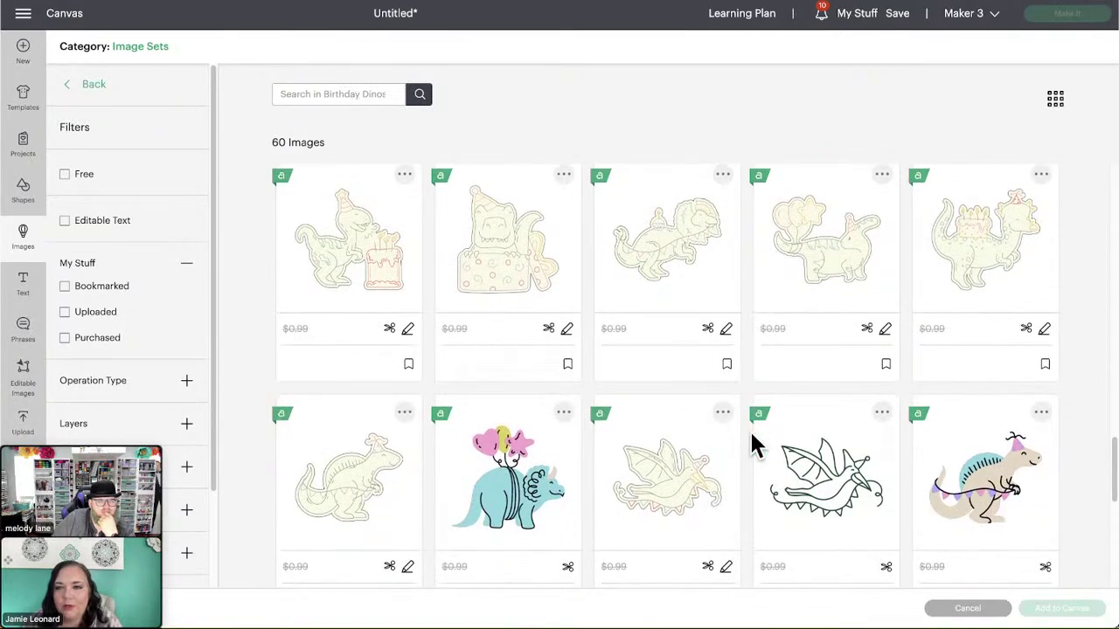
# Step: Look through the remaining Birthday Dinosaurs images to the end of the set
pyautogui.scroll(-1, 750, 437)
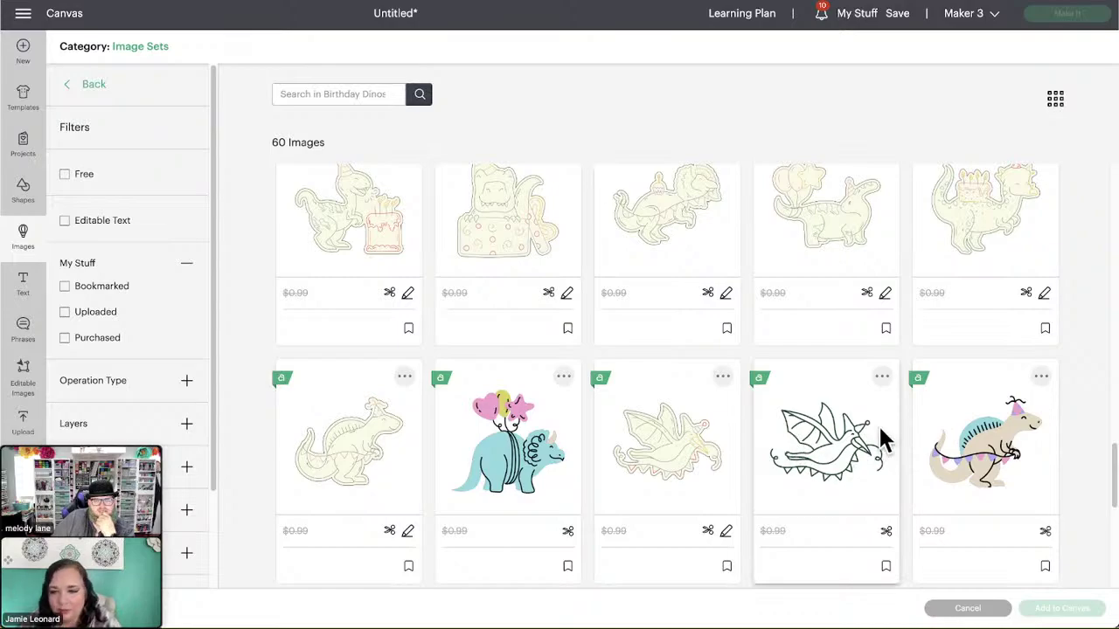
pyautogui.scroll(-1, 878, 437)
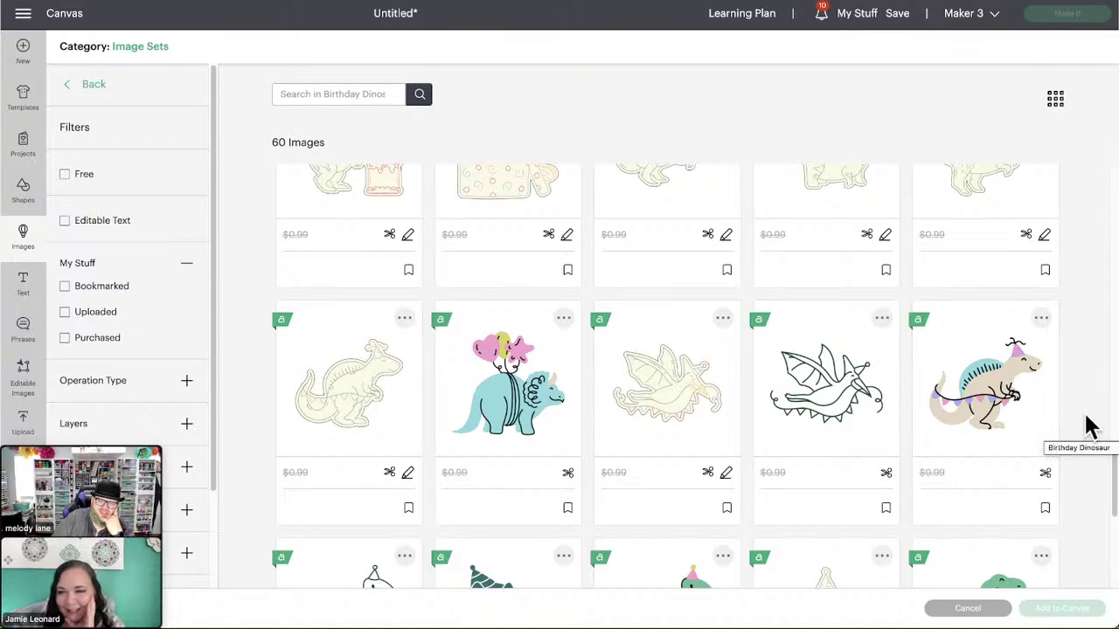
pyautogui.scroll(-2, 1088, 408)
pyautogui.scroll(-1, 1088, 408)
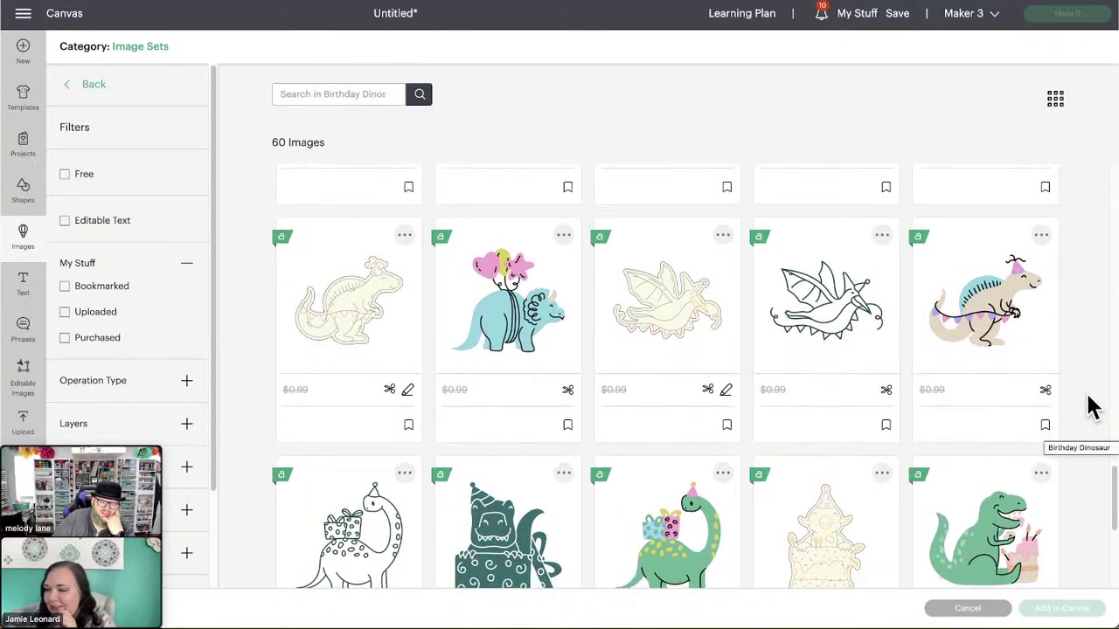
pyautogui.scroll(-3, 1086, 420)
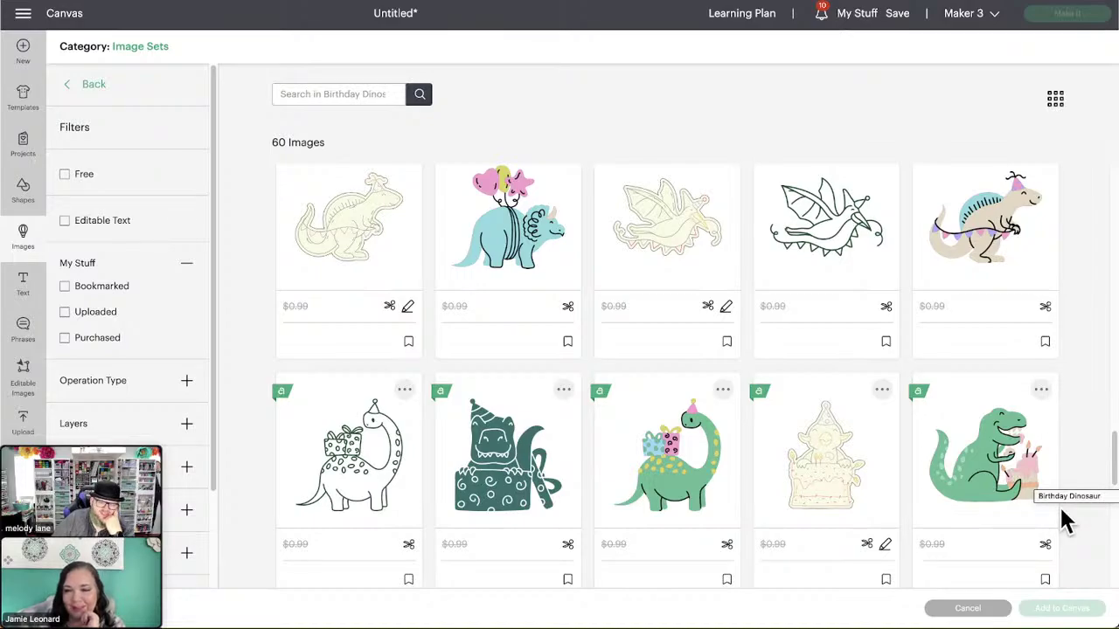
pyautogui.scroll(-3, 1065, 520)
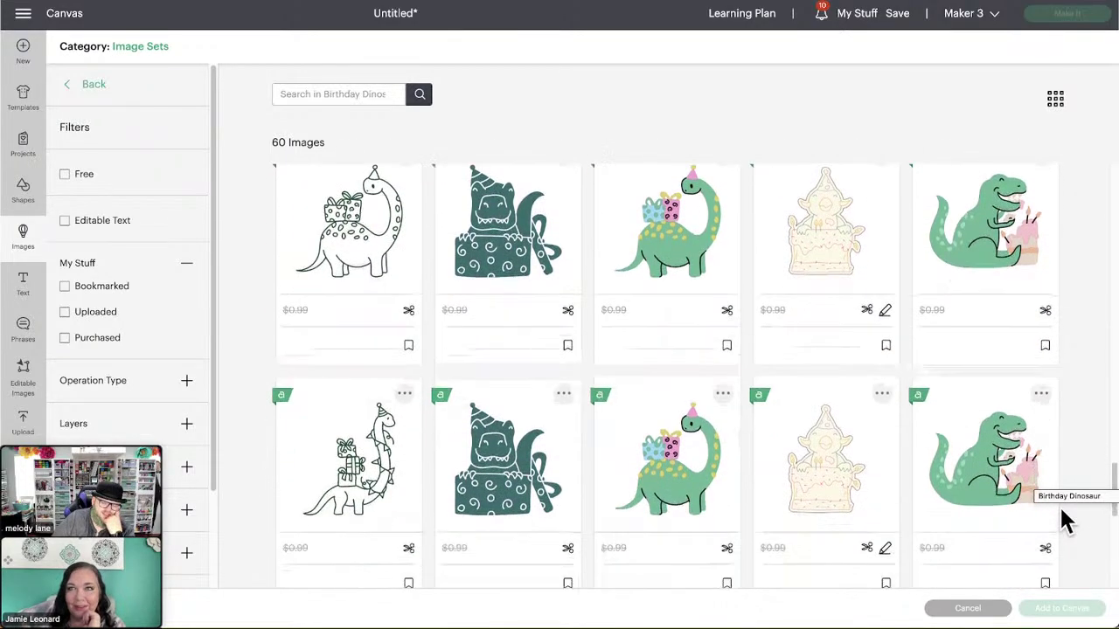
pyautogui.scroll(-1, 1064, 521)
pyautogui.scroll(-1, 1060, 506)
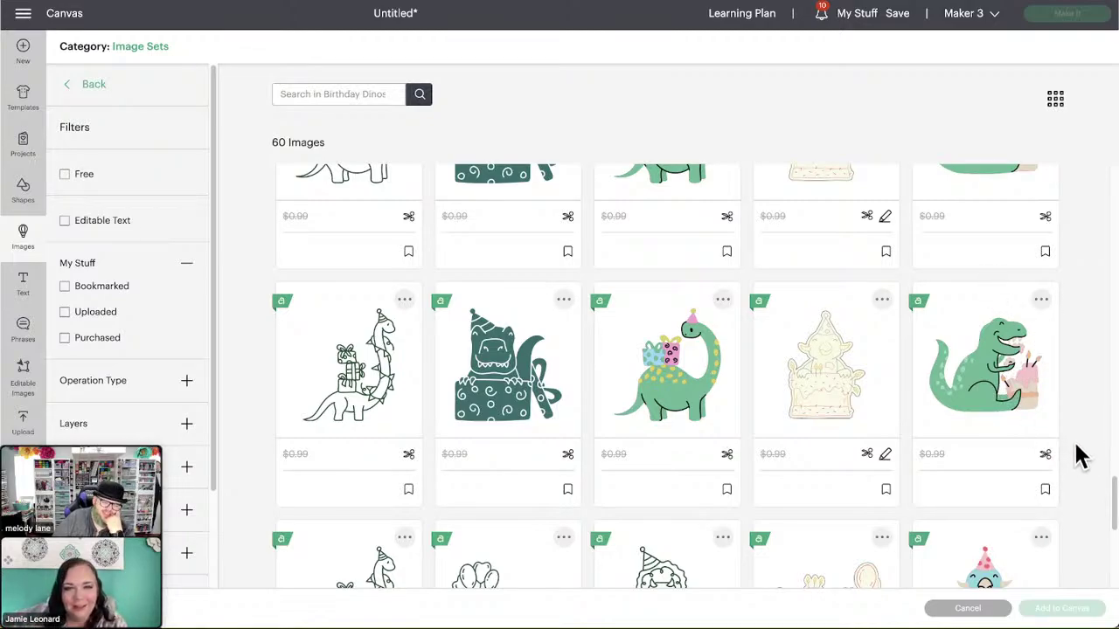
pyautogui.scroll(-1, 1080, 455)
pyautogui.scroll(-1, 1080, 454)
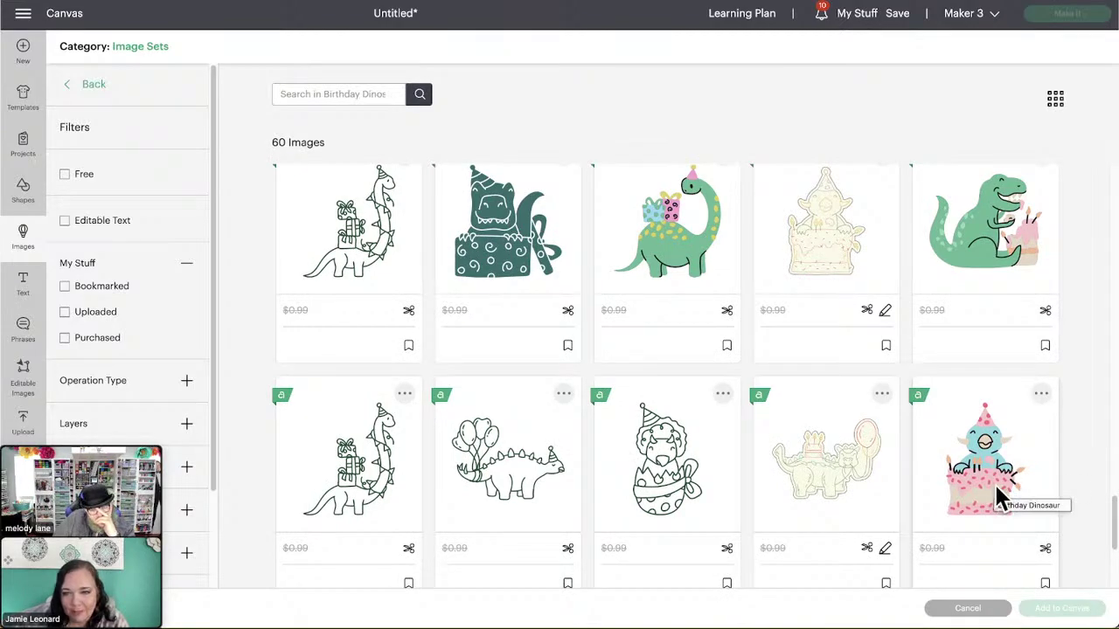
pyautogui.scroll(-1, 1074, 469)
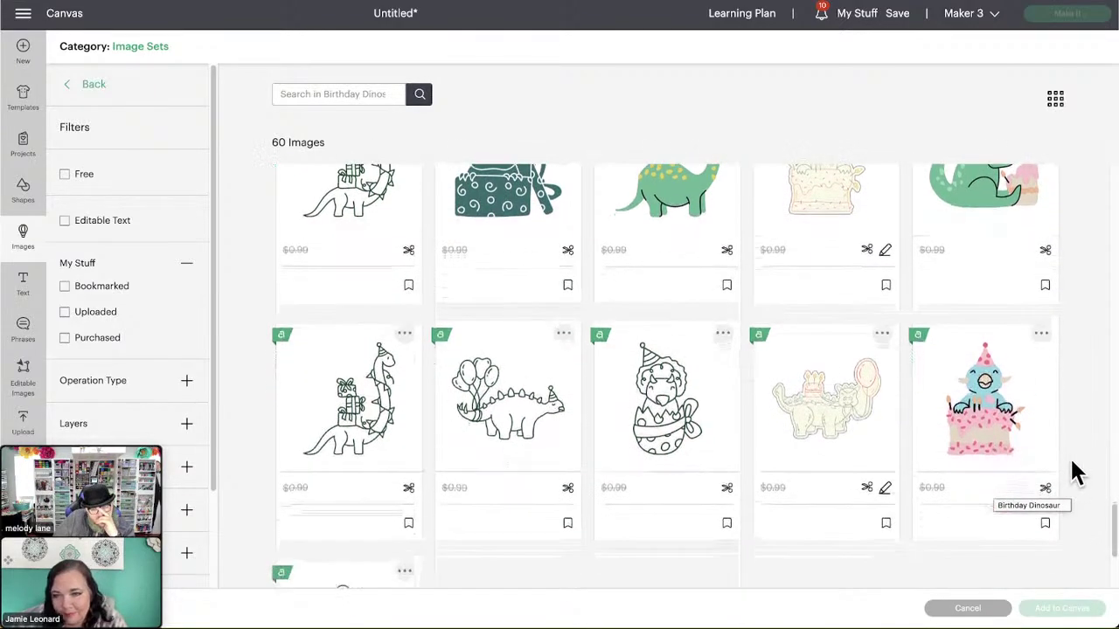
pyautogui.scroll(-2, 1075, 472)
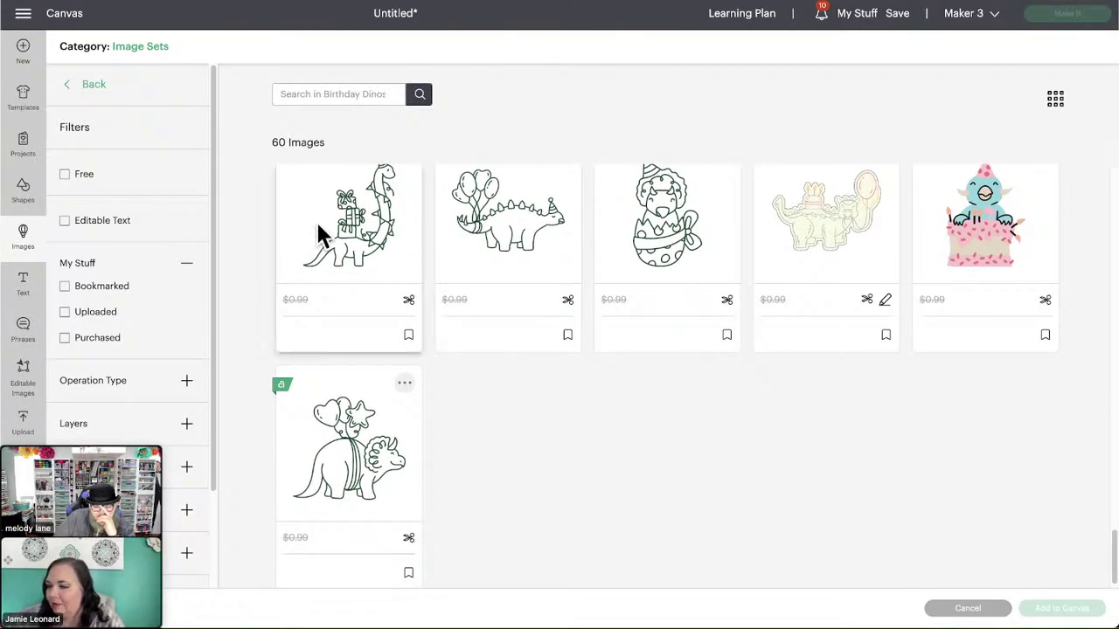
# Step: Leave the Birthday Dinosaurs set and open the Pixie Dust Phrases image set
pyautogui.click(91, 87)
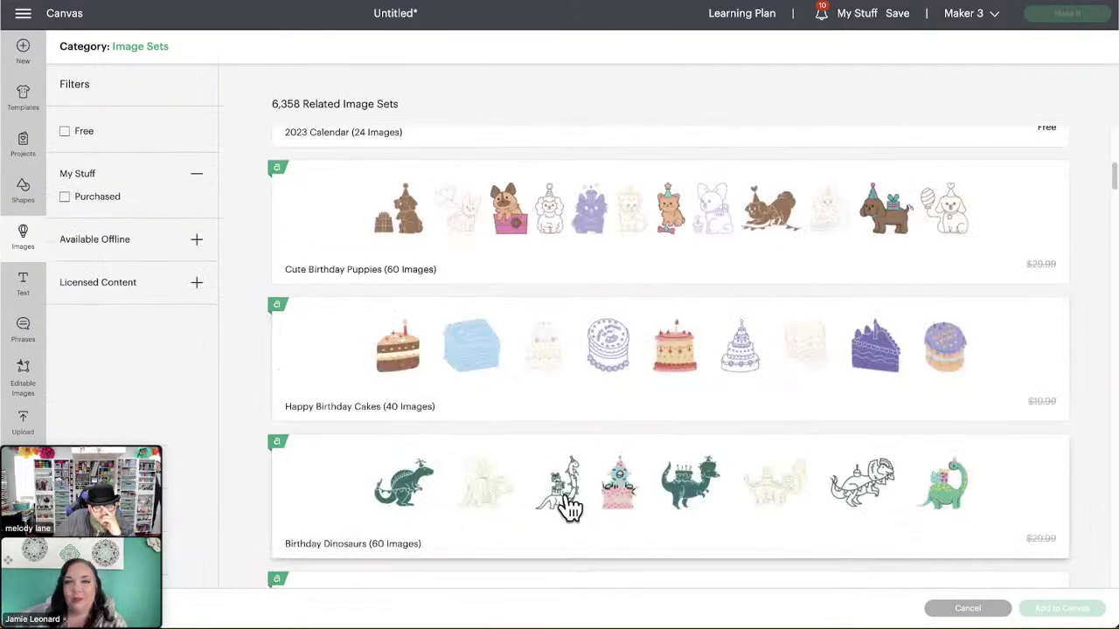
pyautogui.scroll(-1, 403, 442)
pyautogui.scroll(-1, 402, 443)
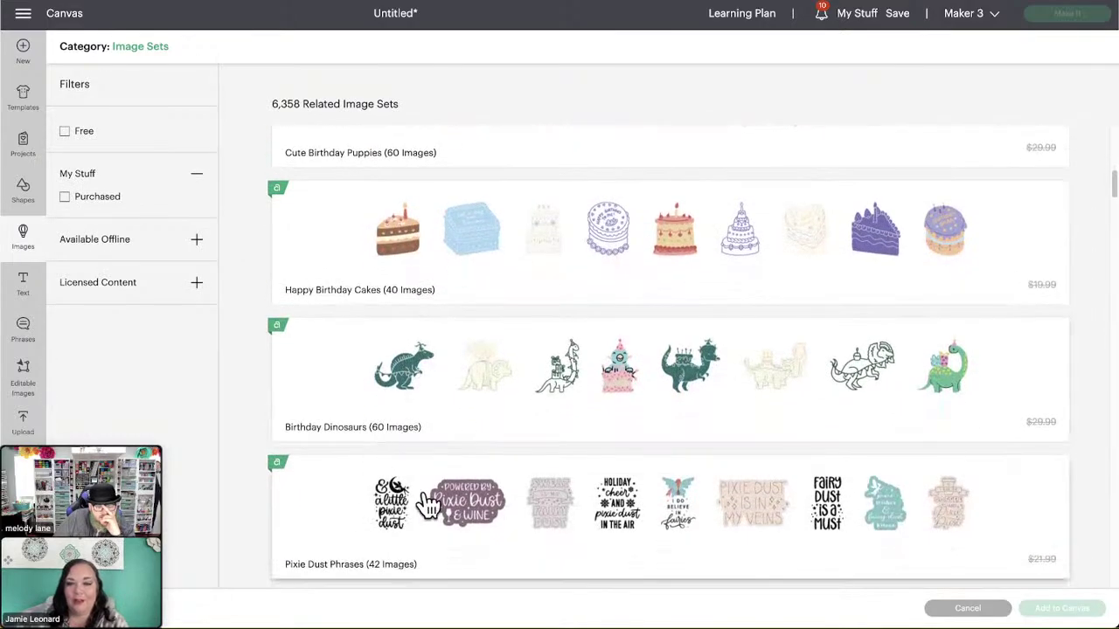
pyautogui.scroll(-1, 429, 499)
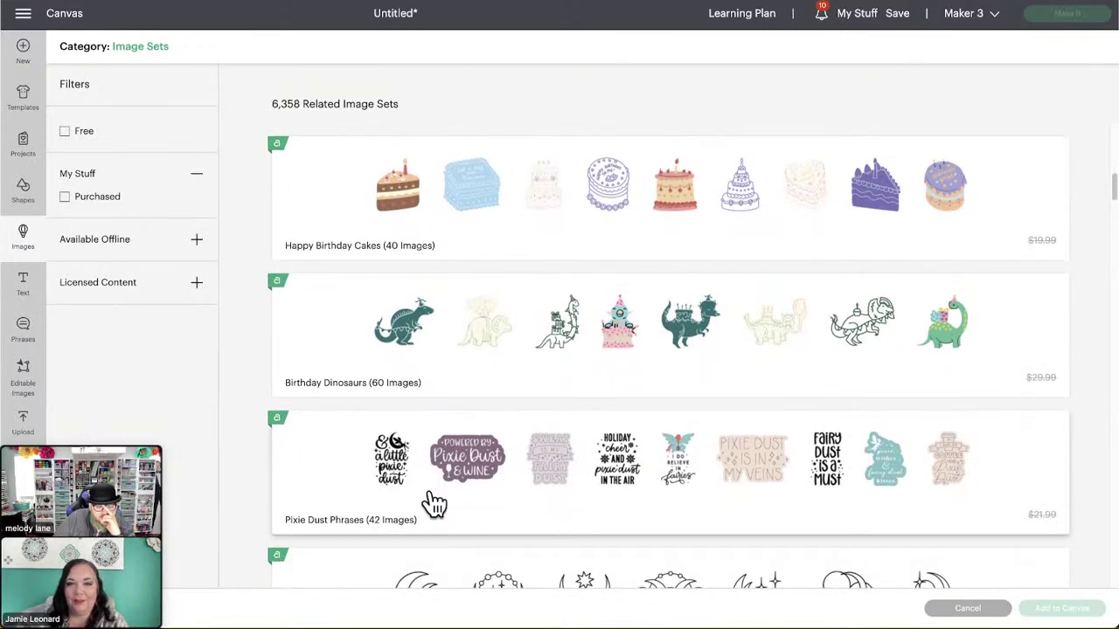
pyautogui.click(483, 484)
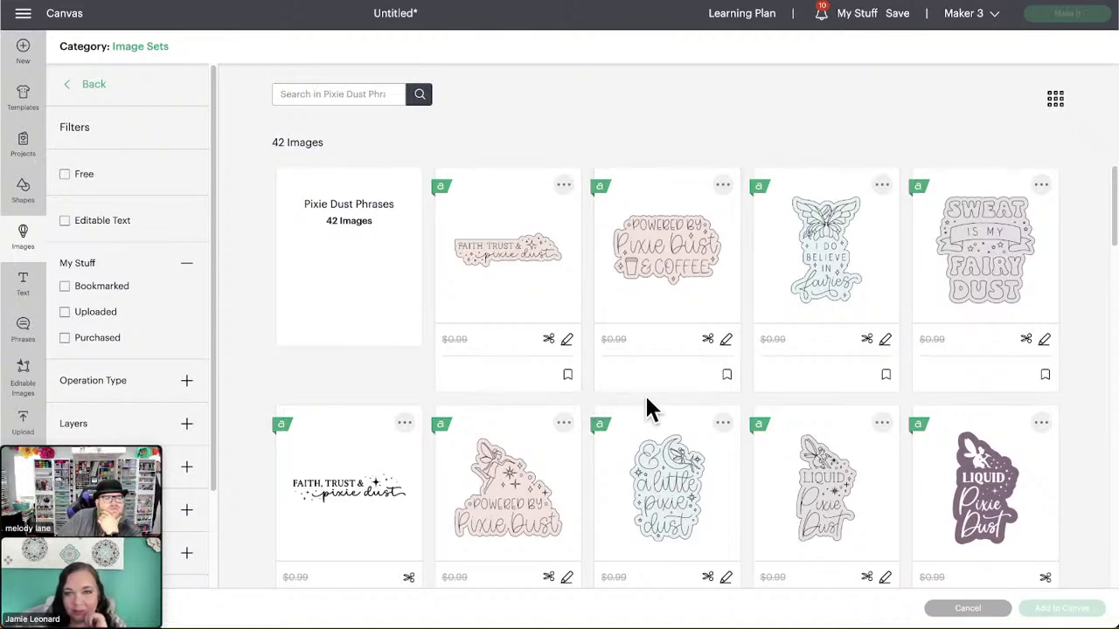
# Step: Examine the first rows of Pixie Dust Phrases, comparing the draw-and-cut sticker versions with the cut-only designs
pyautogui.scroll(-1, 643, 443)
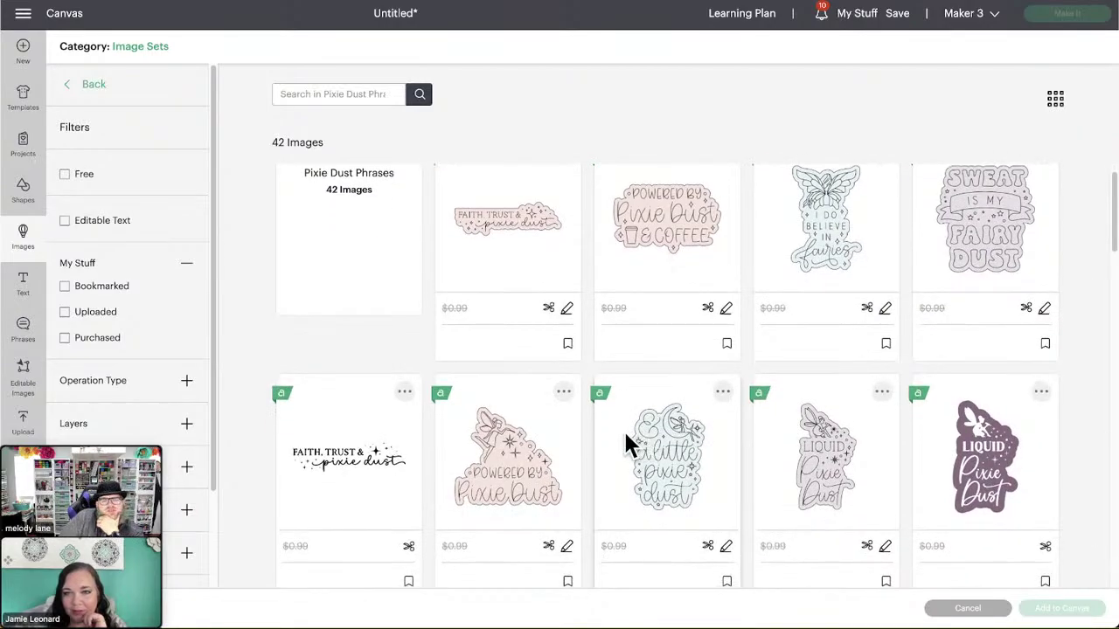
pyautogui.scroll(-3, 624, 437)
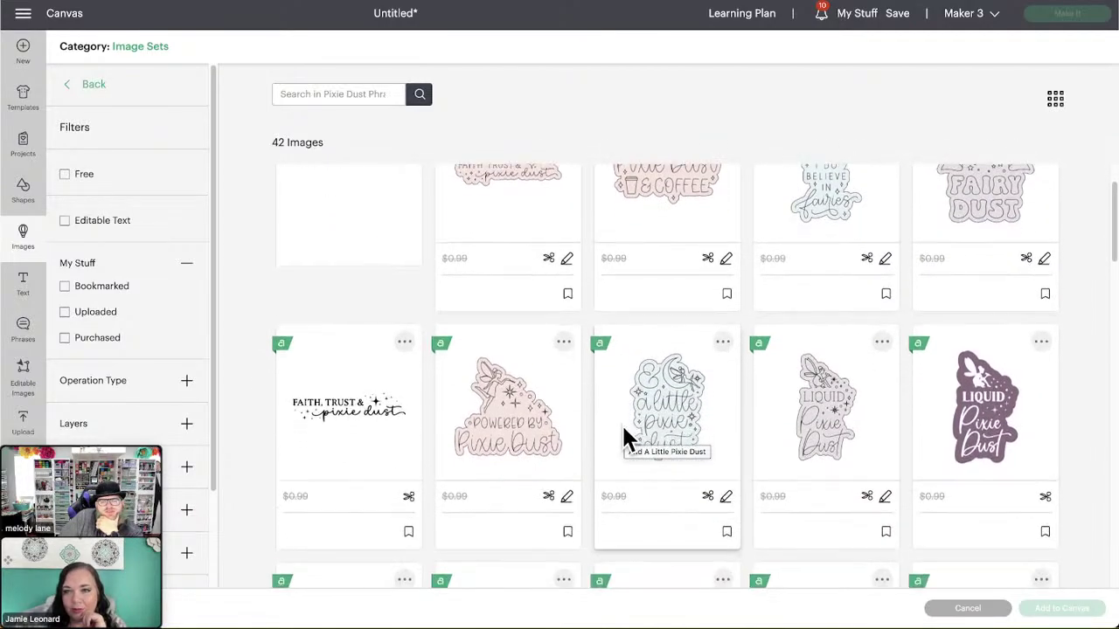
pyautogui.scroll(-2, 594, 444)
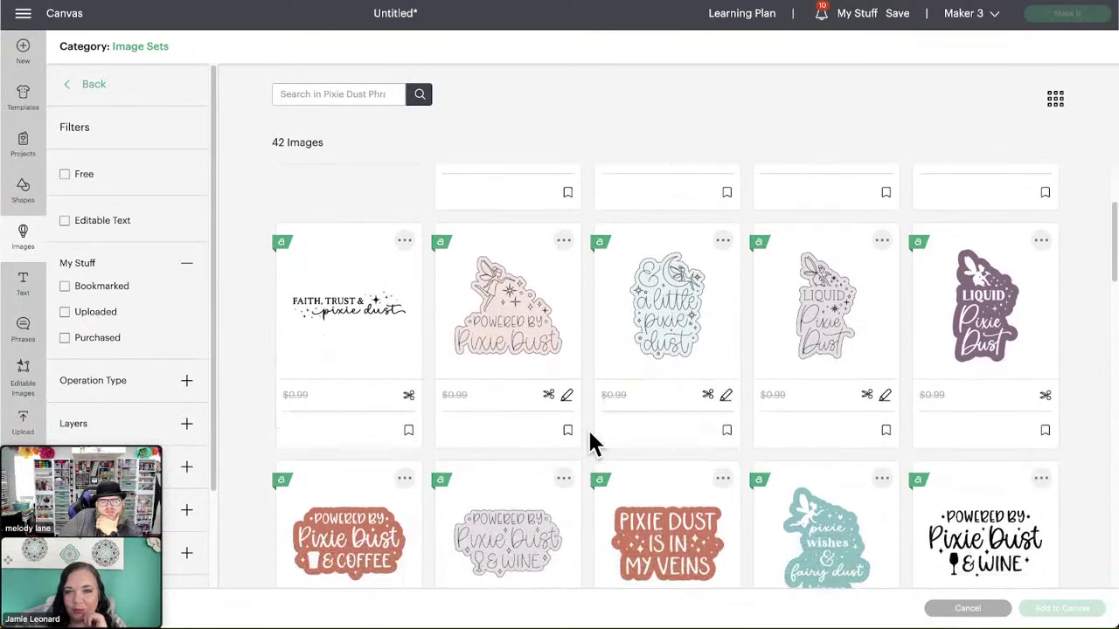
pyautogui.scroll(-2, 590, 444)
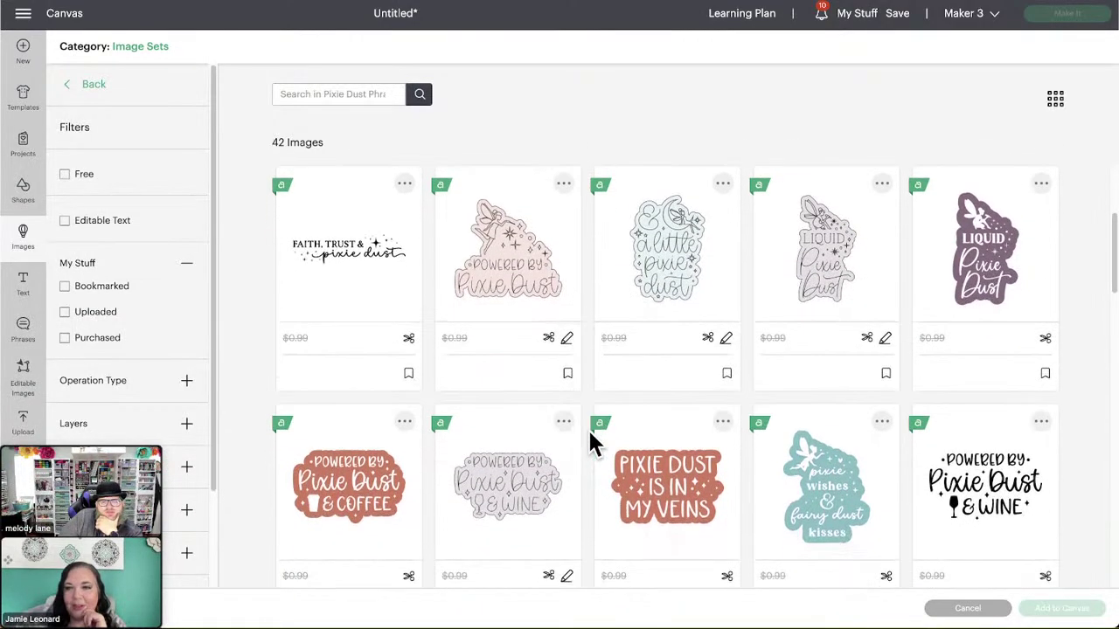
pyautogui.scroll(-5, 589, 433)
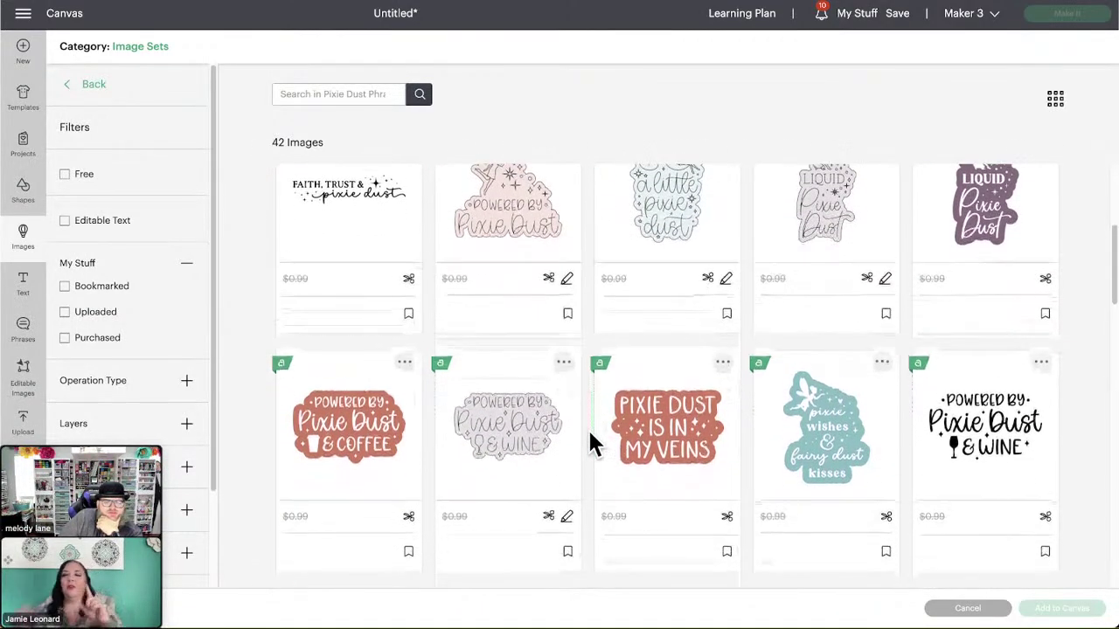
pyautogui.scroll(-2, 589, 444)
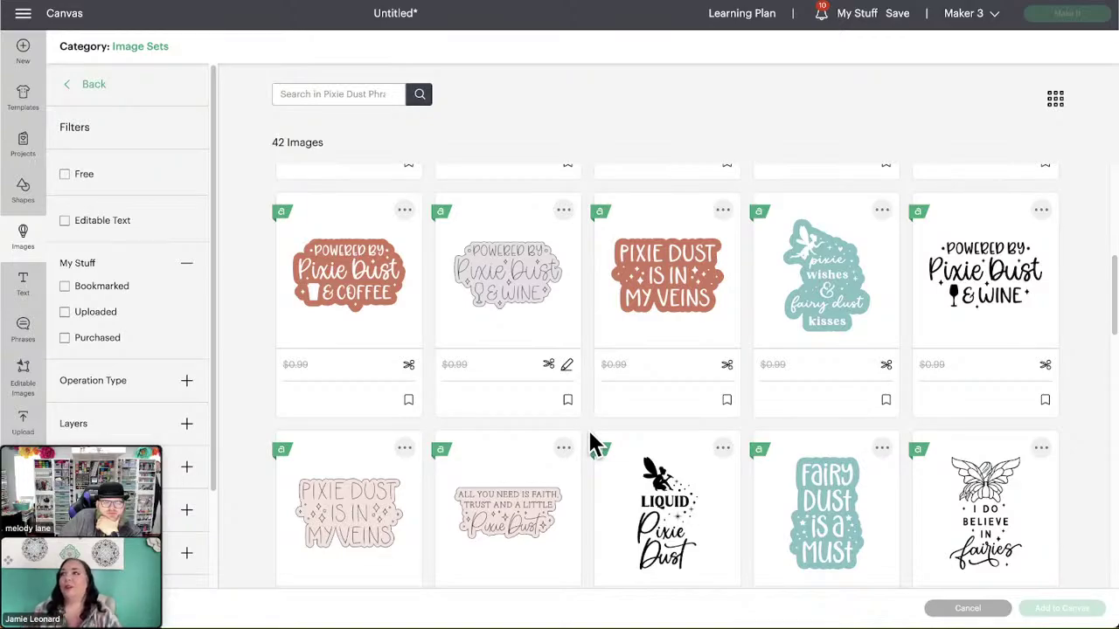
pyautogui.scroll(-2, 587, 433)
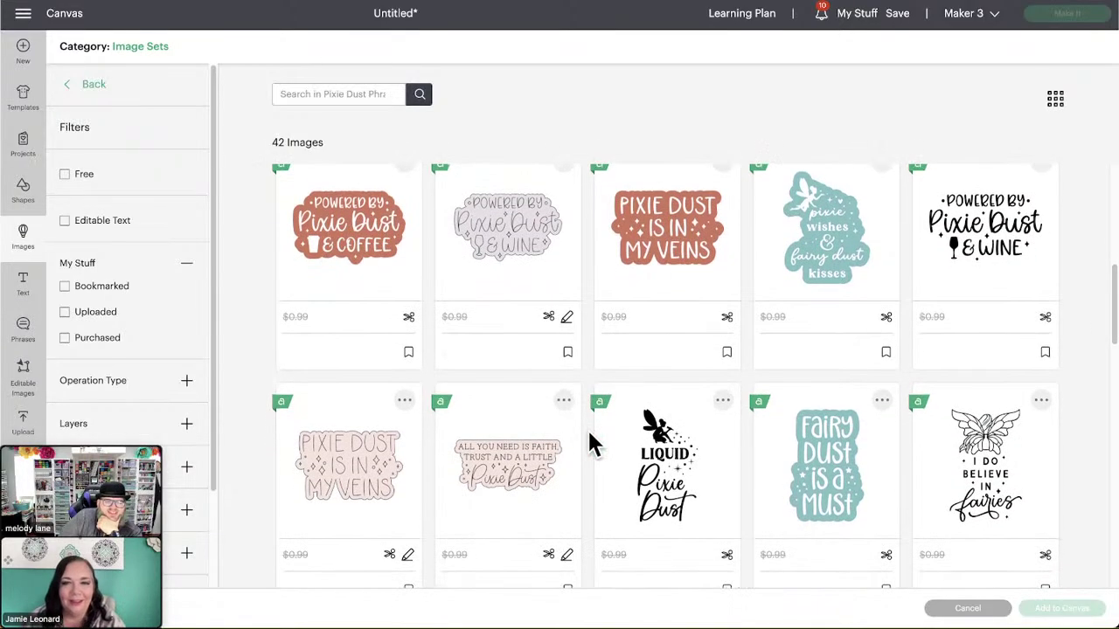
pyautogui.scroll(-1, 560, 437)
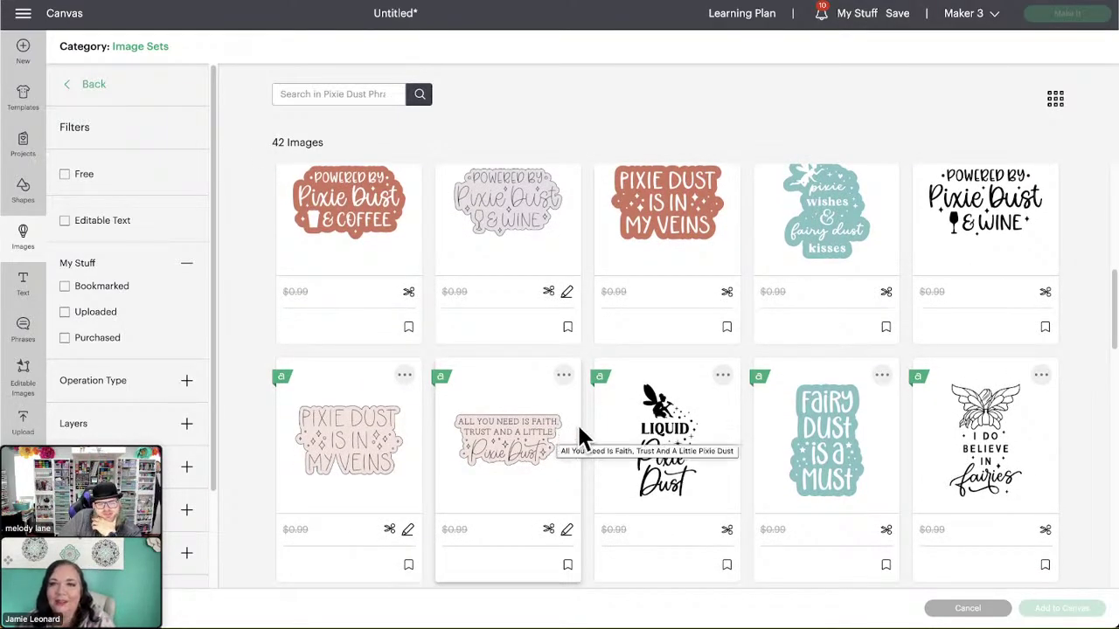
# Step: Look through the middle rows of Pixie Dust Phrases, from the "Liquid Pixie Dust" row to the holiday cheer, wine and coffee designs
pyautogui.scroll(-2, 585, 427)
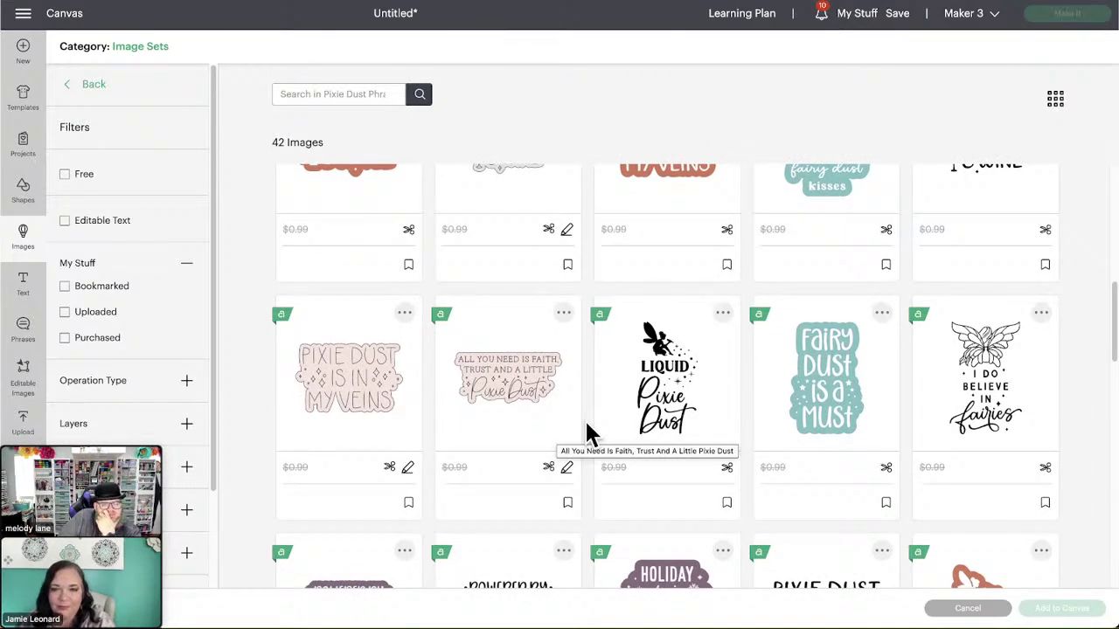
pyautogui.scroll(-2, 586, 429)
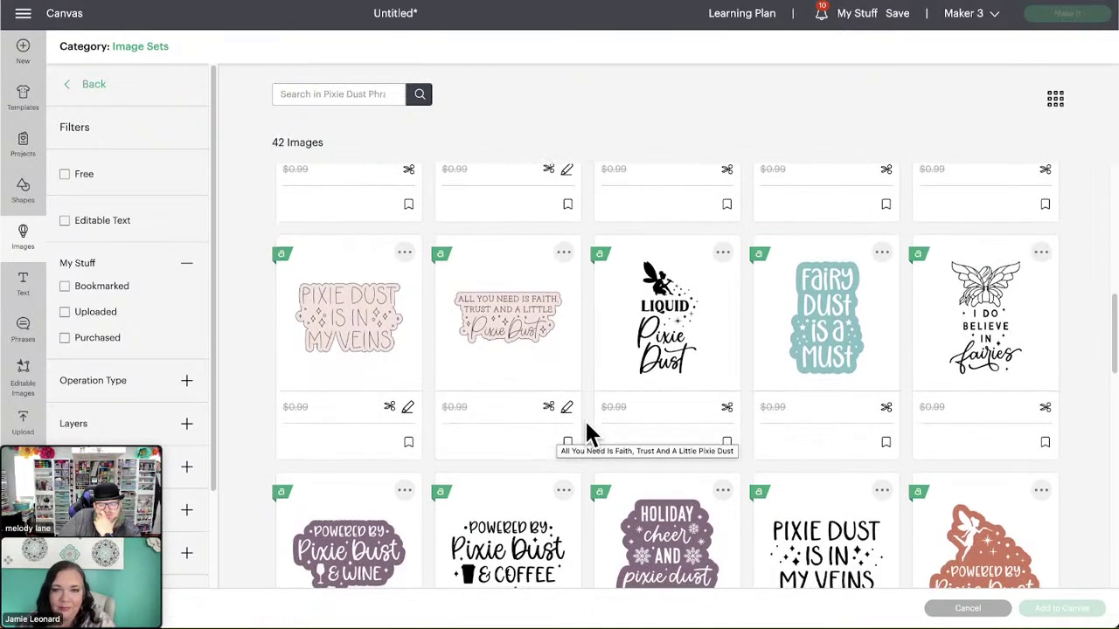
pyautogui.scroll(-1, 585, 428)
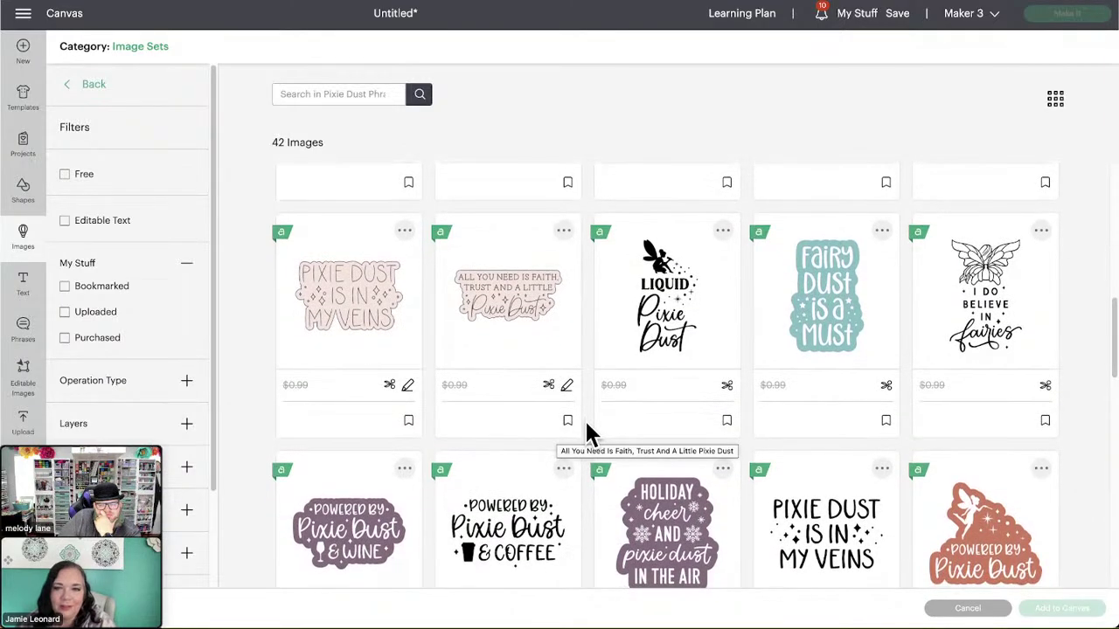
pyautogui.scroll(-2, 588, 429)
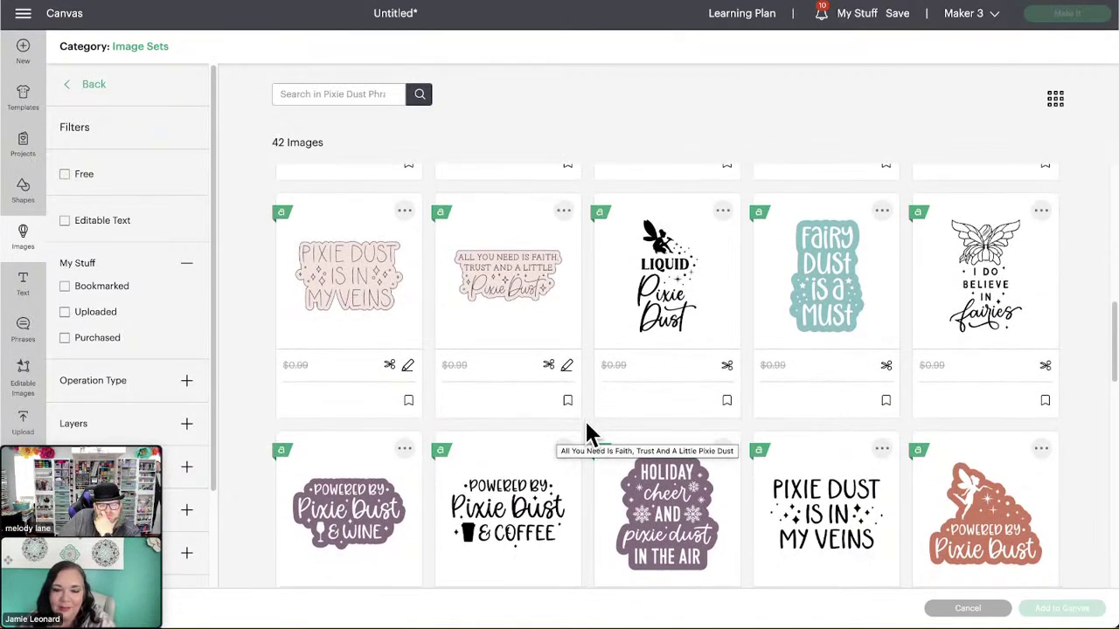
pyautogui.scroll(-2, 587, 429)
pyautogui.scroll(-2, 587, 428)
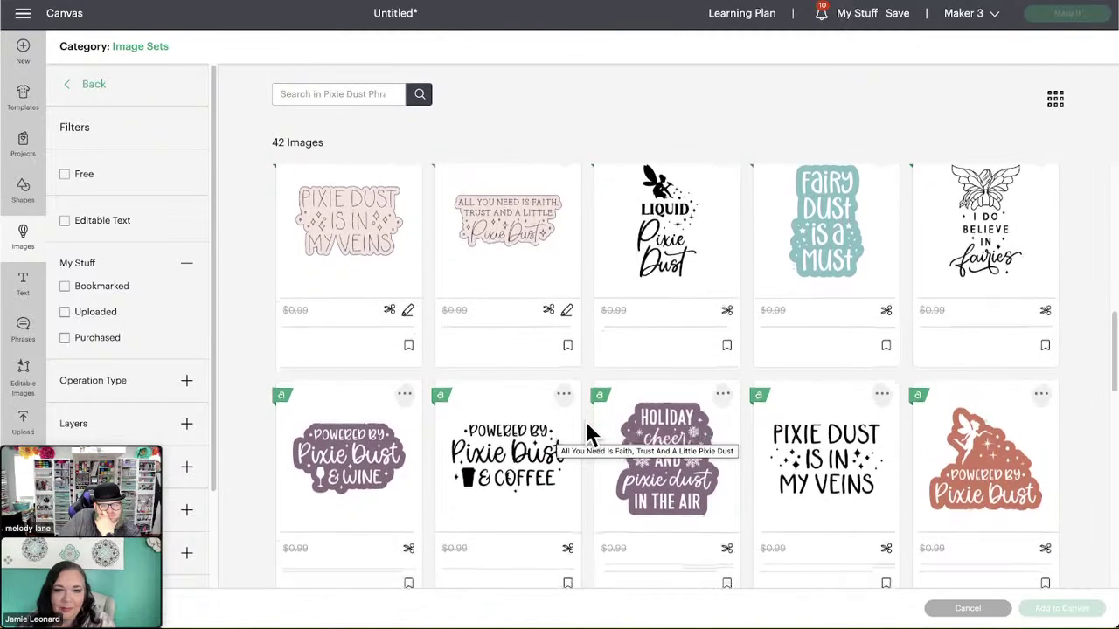
pyautogui.scroll(-3, 586, 426)
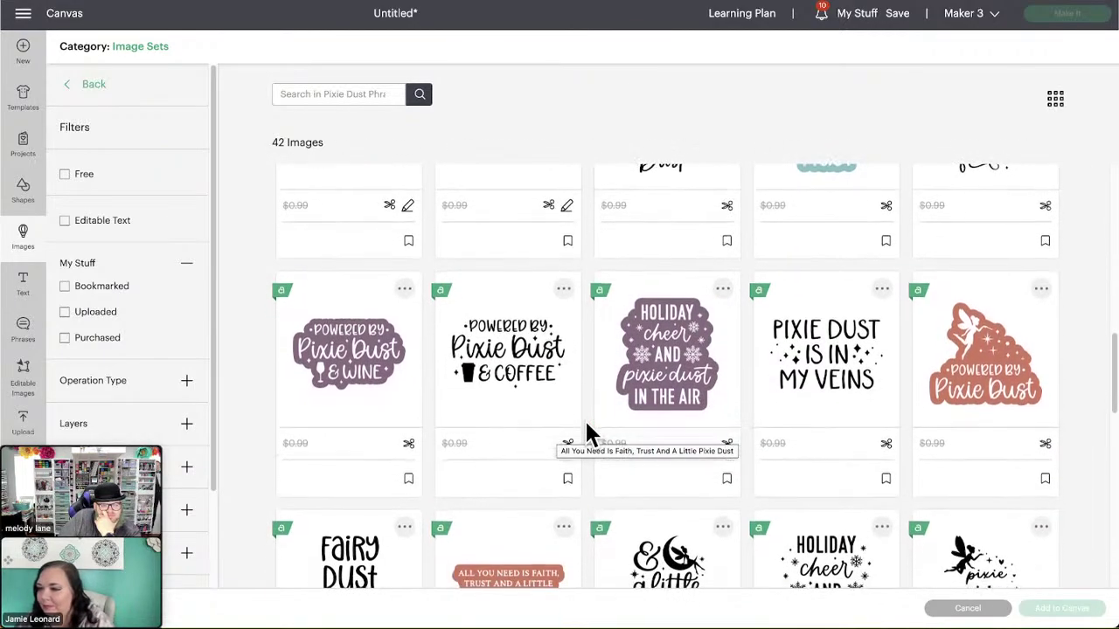
pyautogui.scroll(-3, 586, 428)
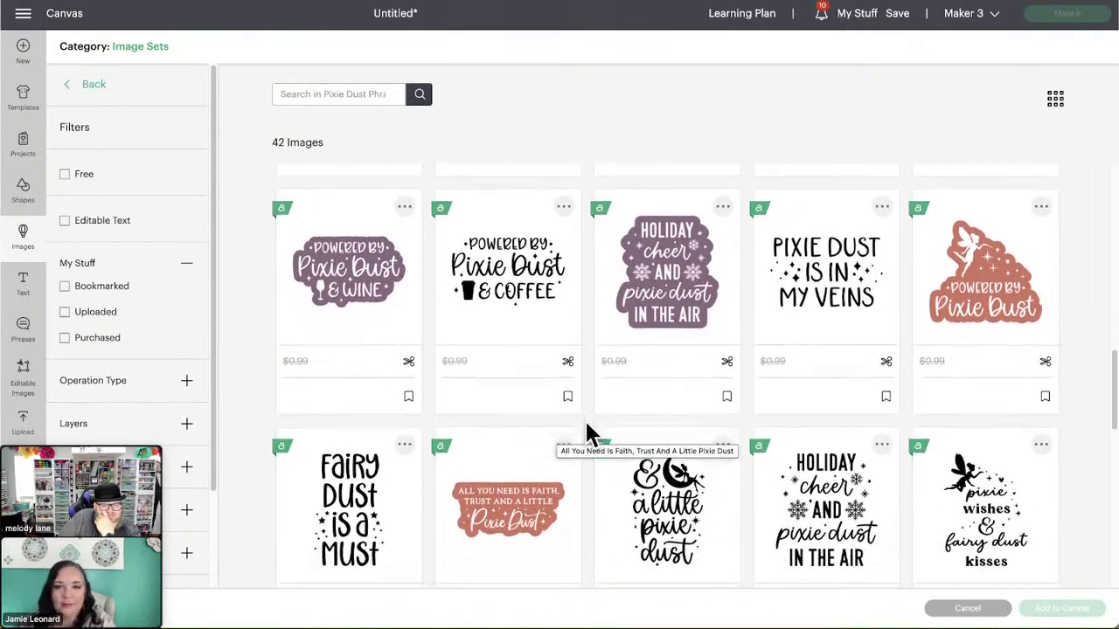
# Step: Review the remaining Pixie Dust Phrases designs to the end of the set, including the "I Run on Coffee and Pixie Dust" versions
pyautogui.scroll(-2, 585, 427)
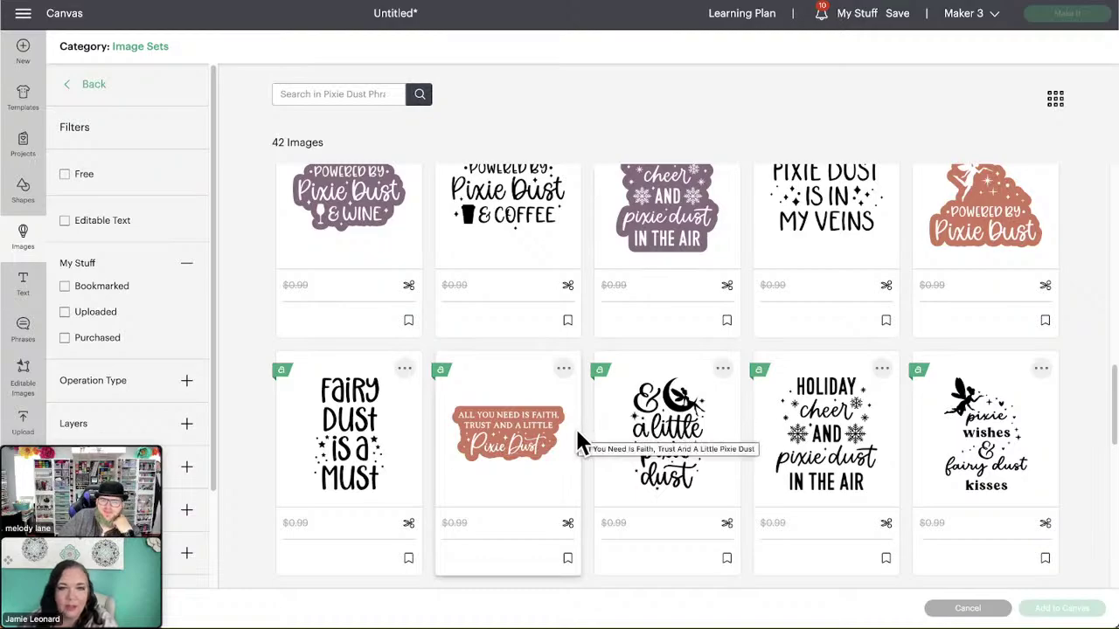
pyautogui.scroll(-1, 580, 431)
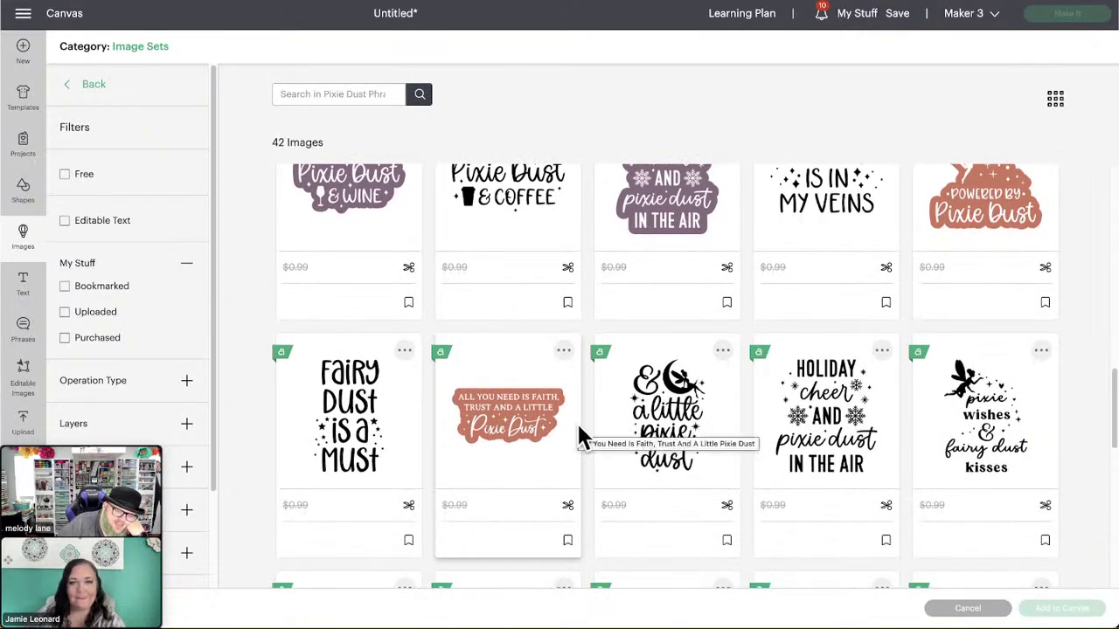
pyautogui.scroll(-3, 577, 421)
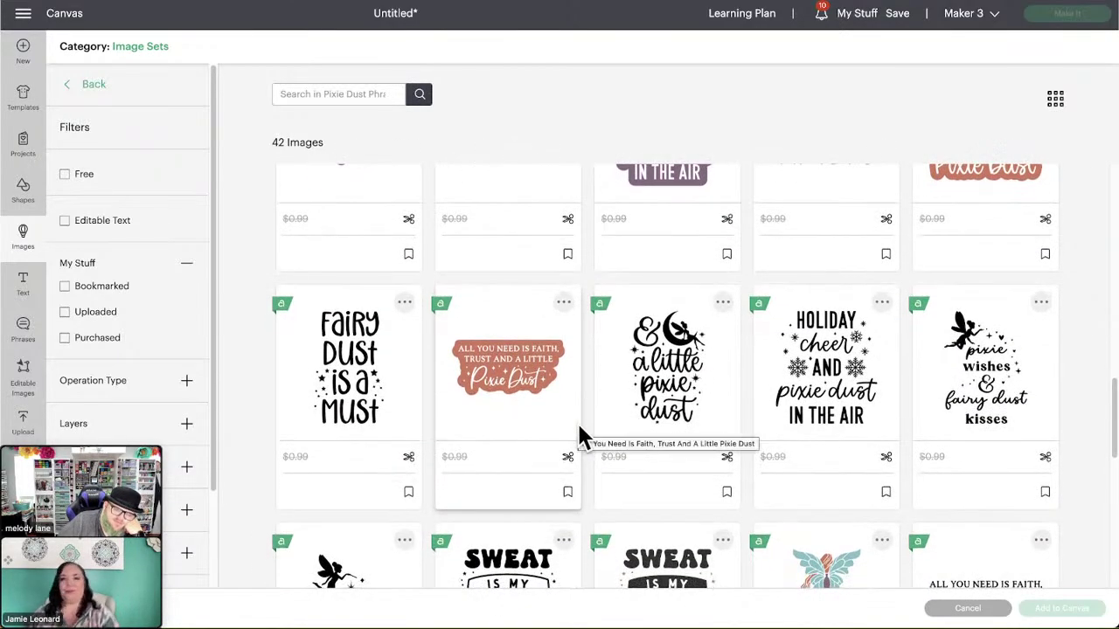
pyautogui.scroll(-1, 577, 422)
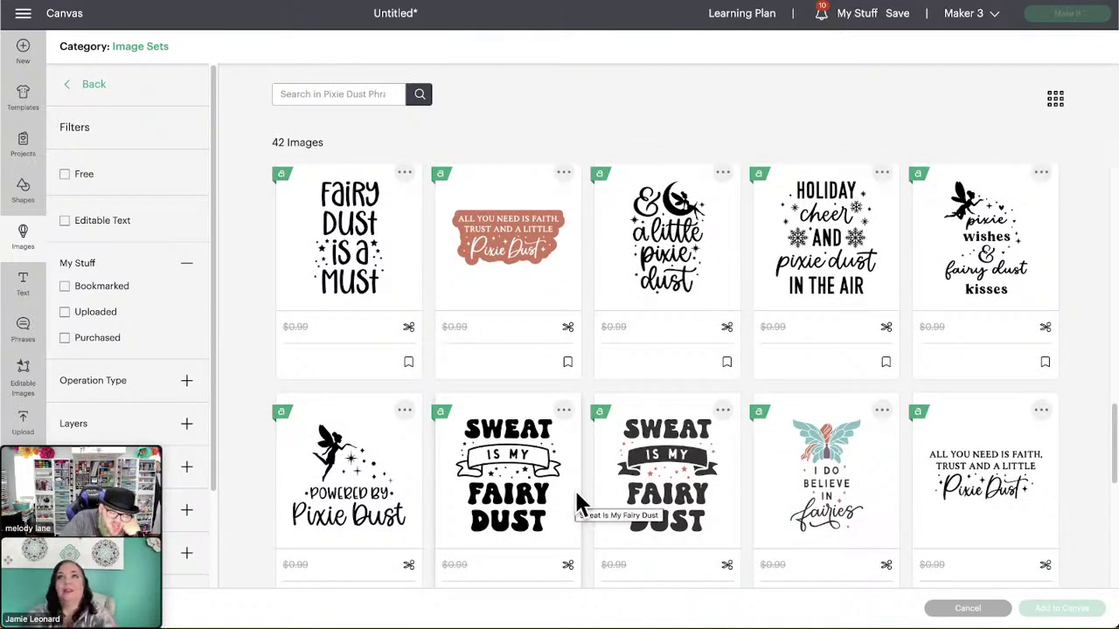
pyautogui.scroll(-4, 556, 473)
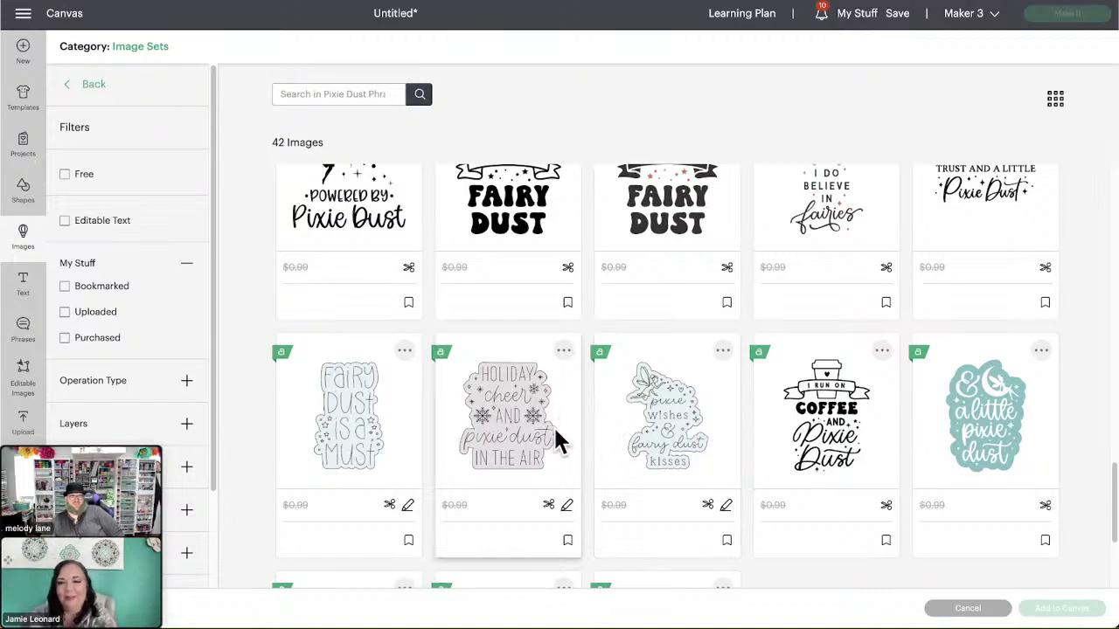
pyautogui.scroll(-3, 466, 412)
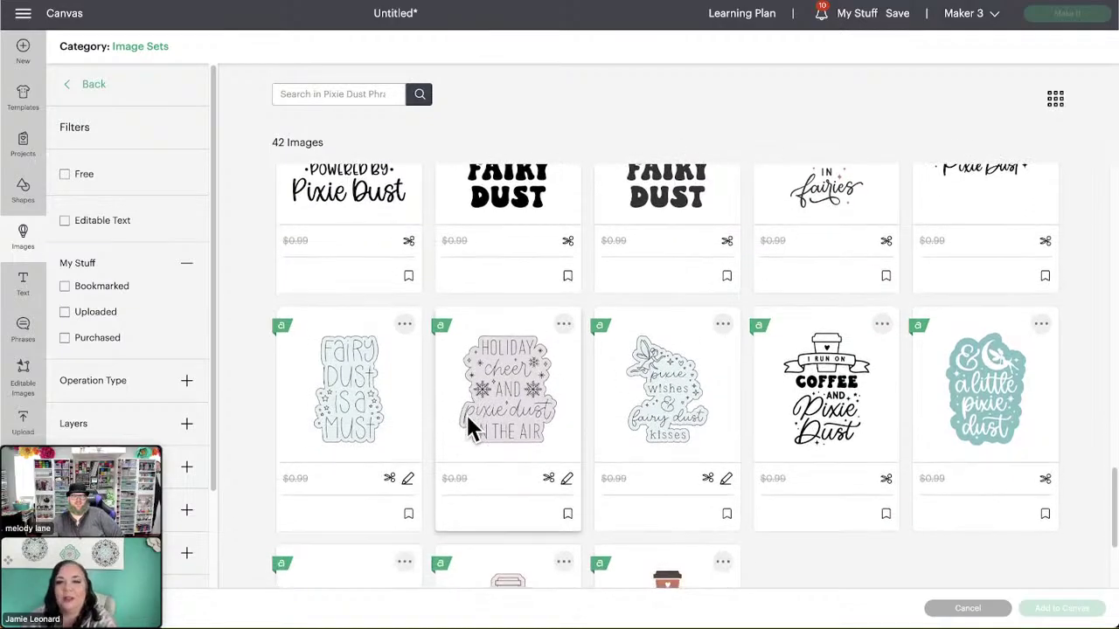
pyautogui.scroll(-1, 419, 425)
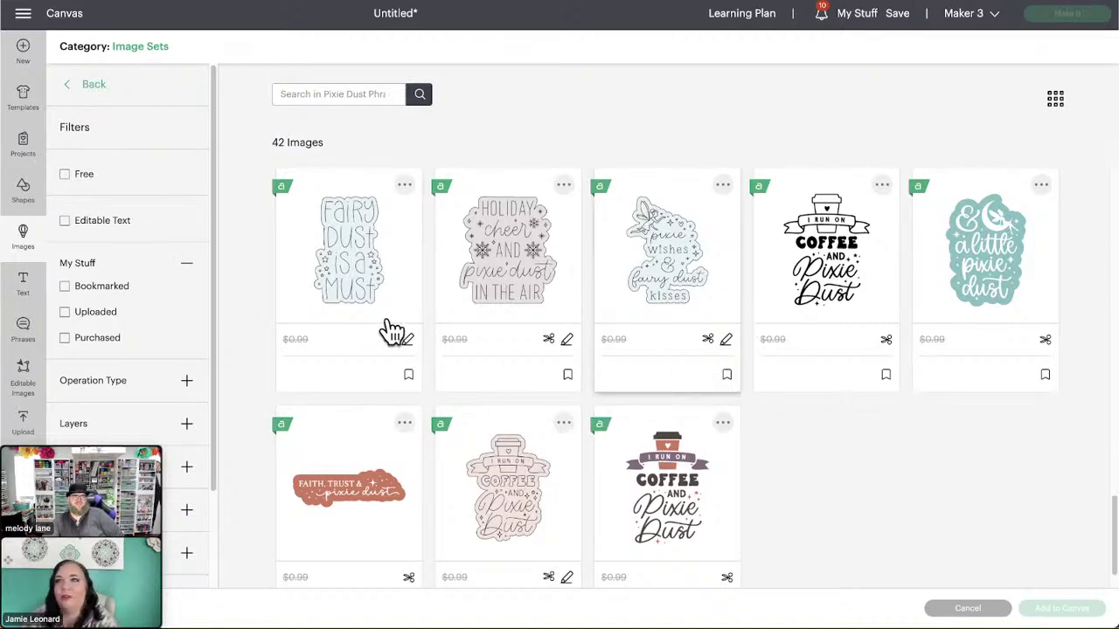
# Step: Leave the Pixie Dust Phrases set and open the Mystical Moon Outline Icons image set
pyautogui.click(92, 90)
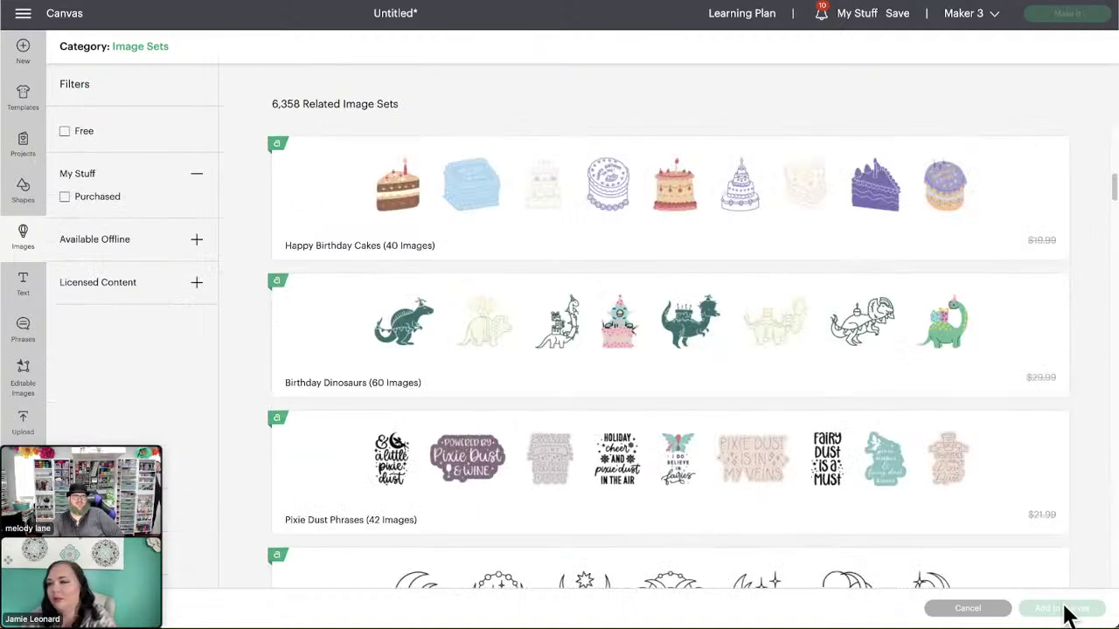
pyautogui.scroll(-2, 634, 411)
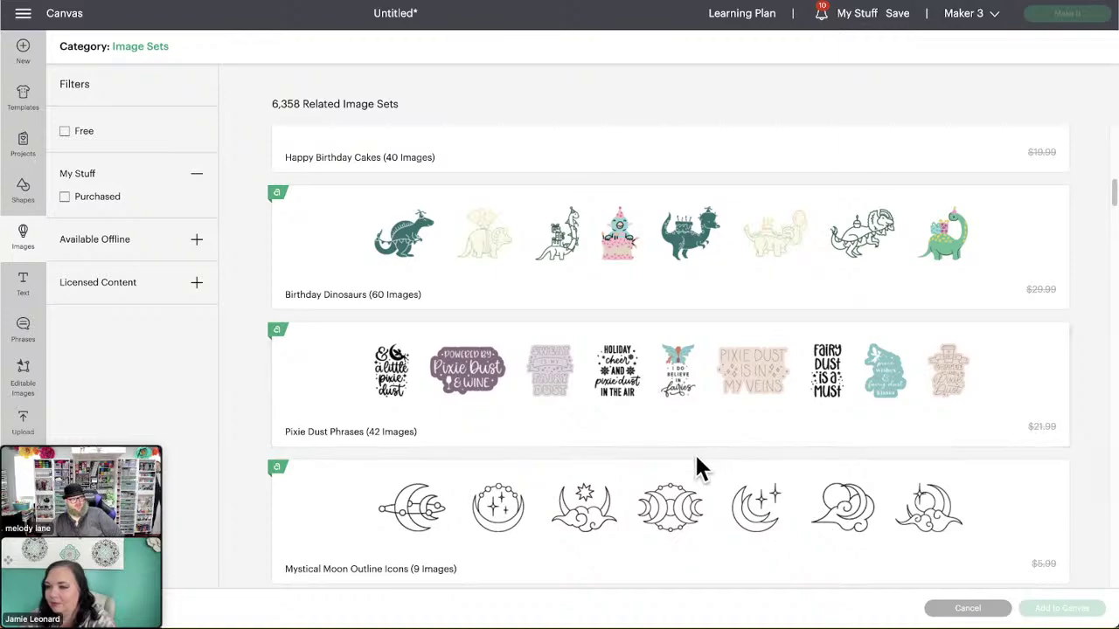
pyautogui.click(479, 527)
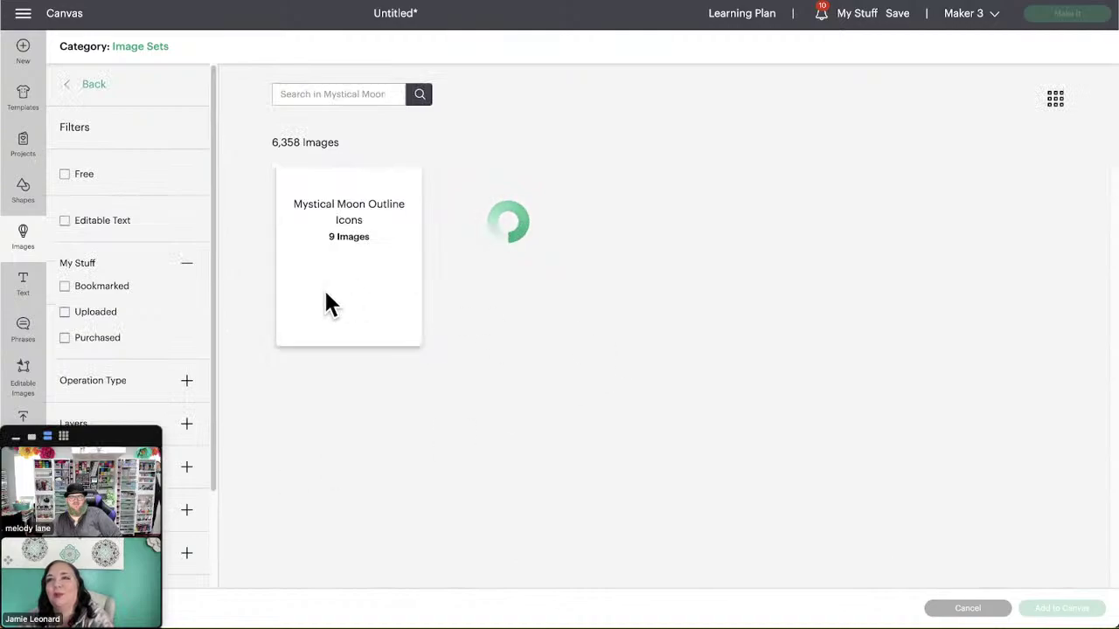
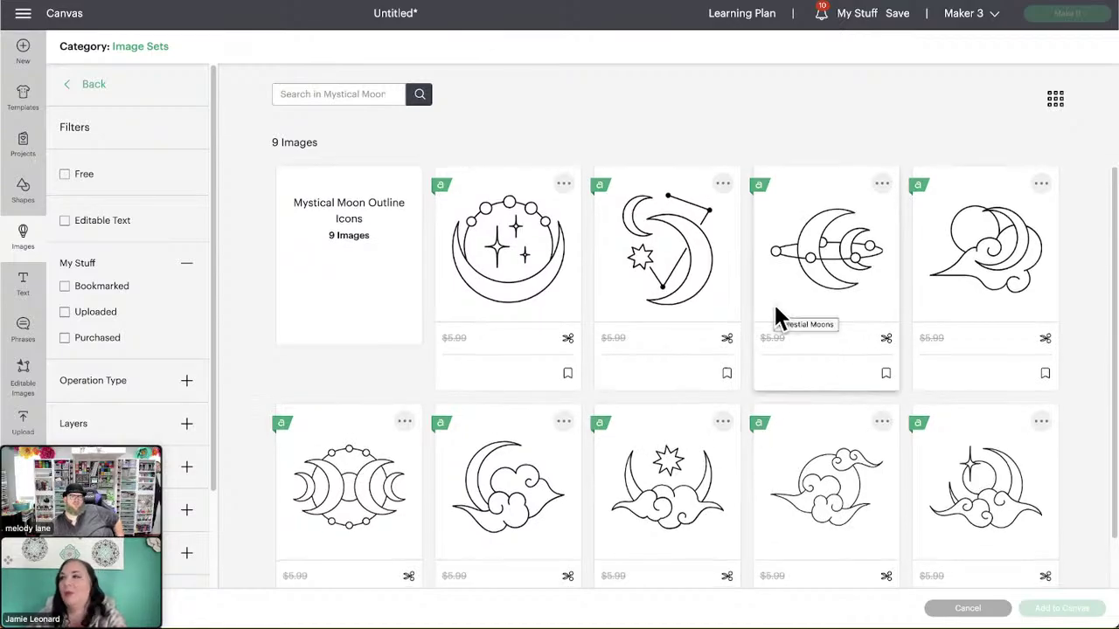
# Step: Look over both rows of Mystical Moon Outline Icons and return to the list of image sets
pyautogui.scroll(-2, 737, 354)
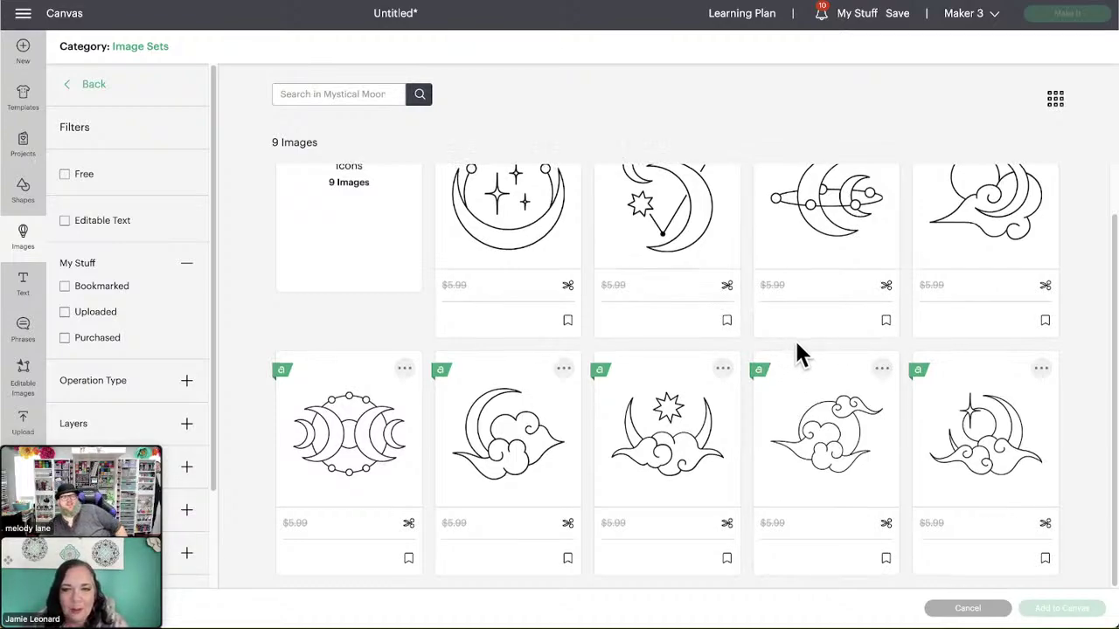
pyautogui.scroll(2, 791, 339)
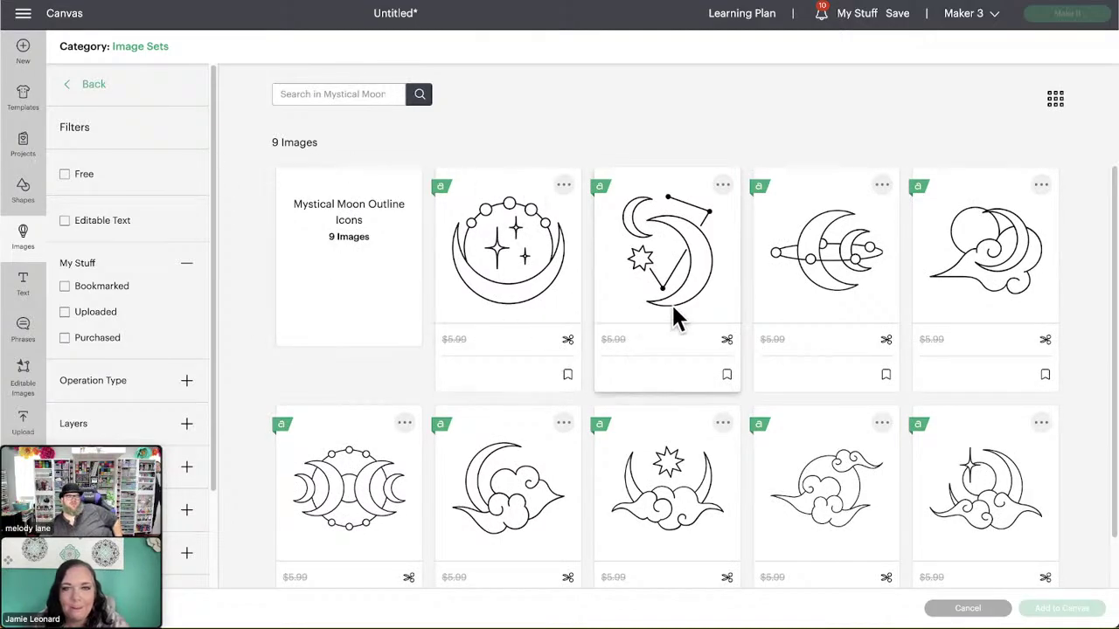
pyautogui.scroll(-1, 690, 449)
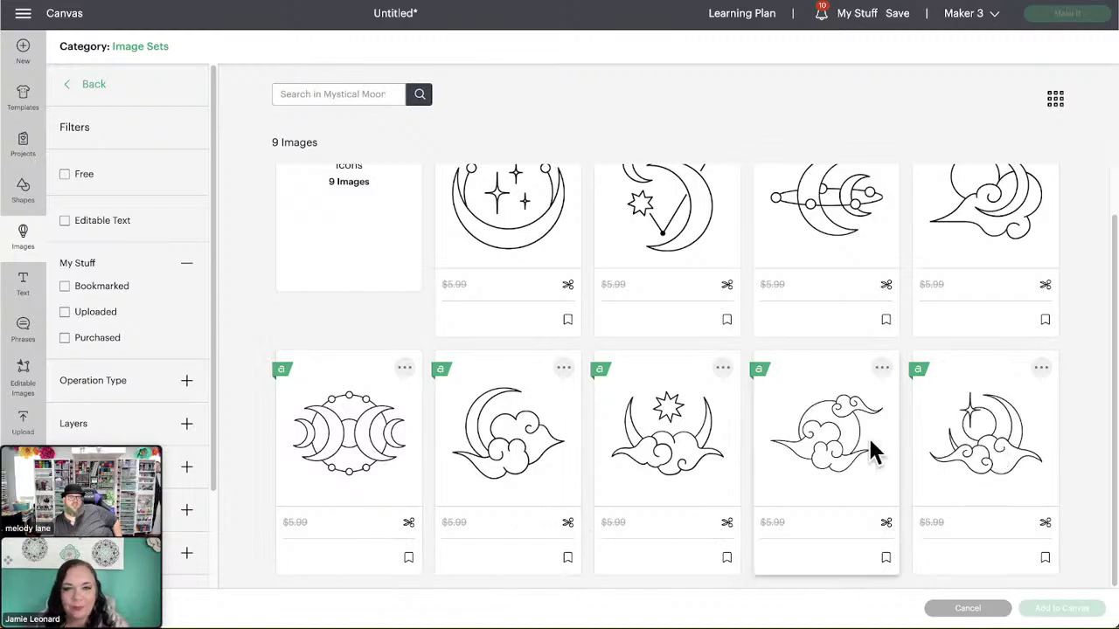
pyautogui.scroll(1, 868, 435)
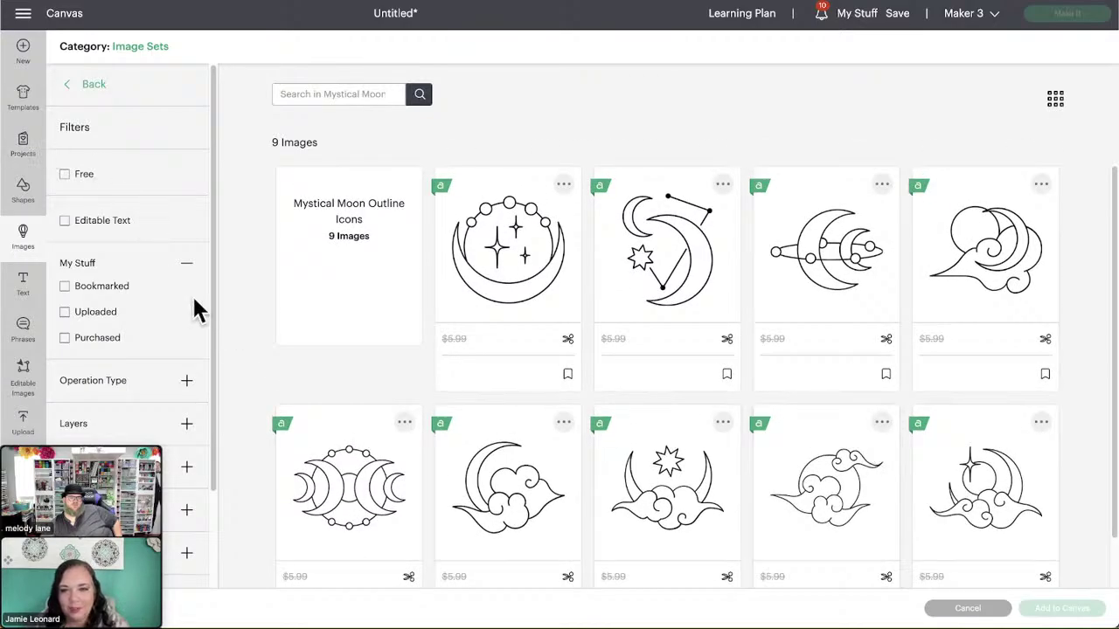
pyautogui.click(84, 94)
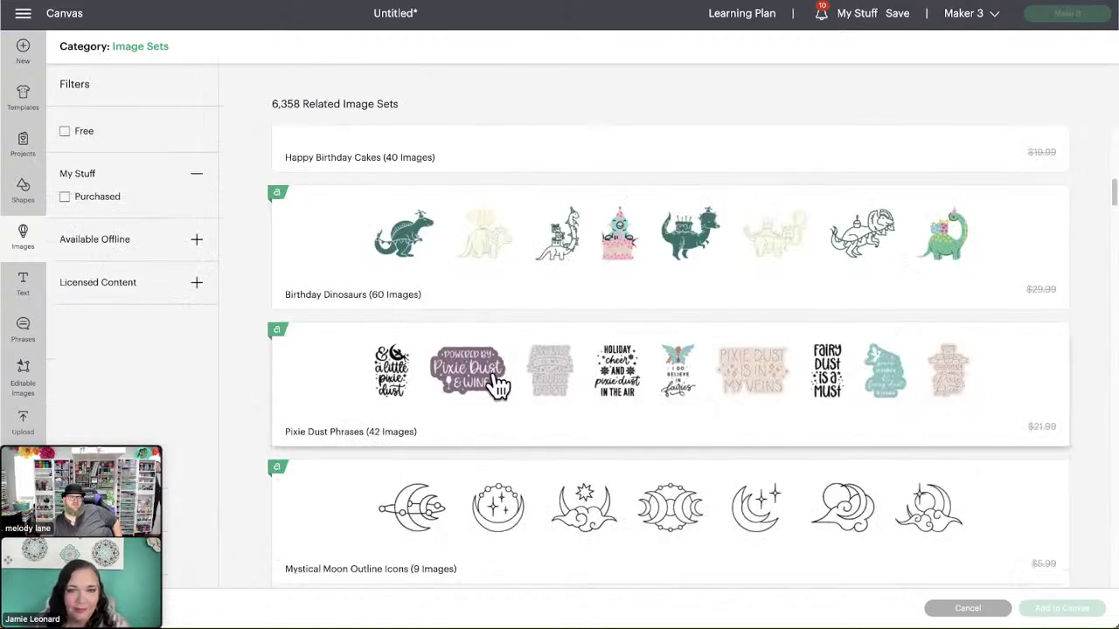
# Step: Find and open the Lunar New Year - Rabbit Cute Characters set in the Image Sets category
pyautogui.scroll(-2, 502, 387)
pyautogui.scroll(-2, 507, 386)
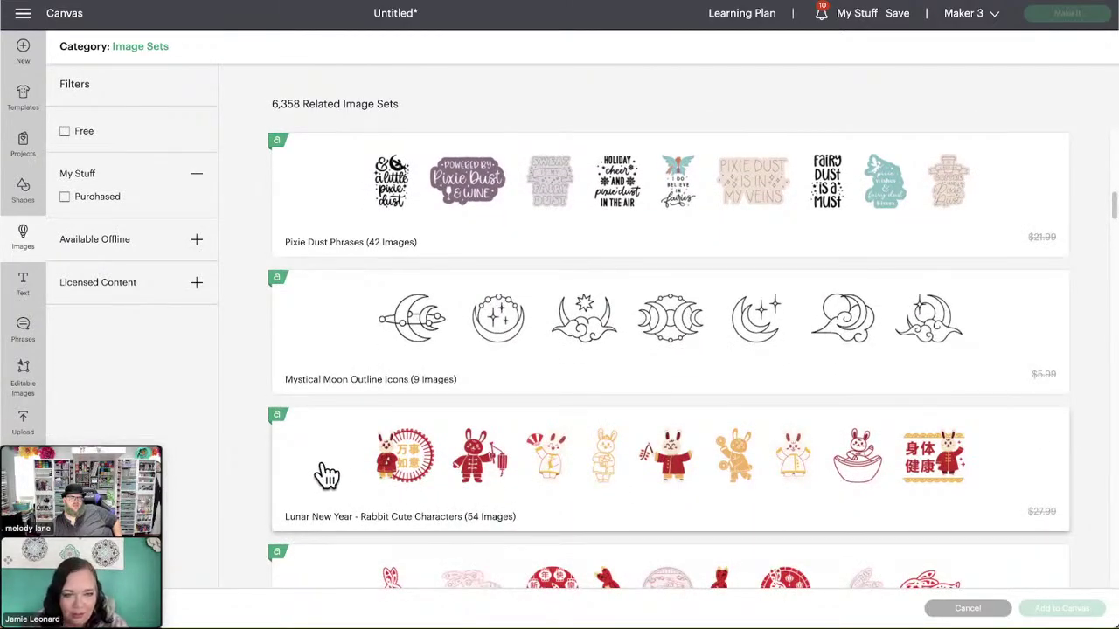
pyautogui.scroll(-2, 350, 434)
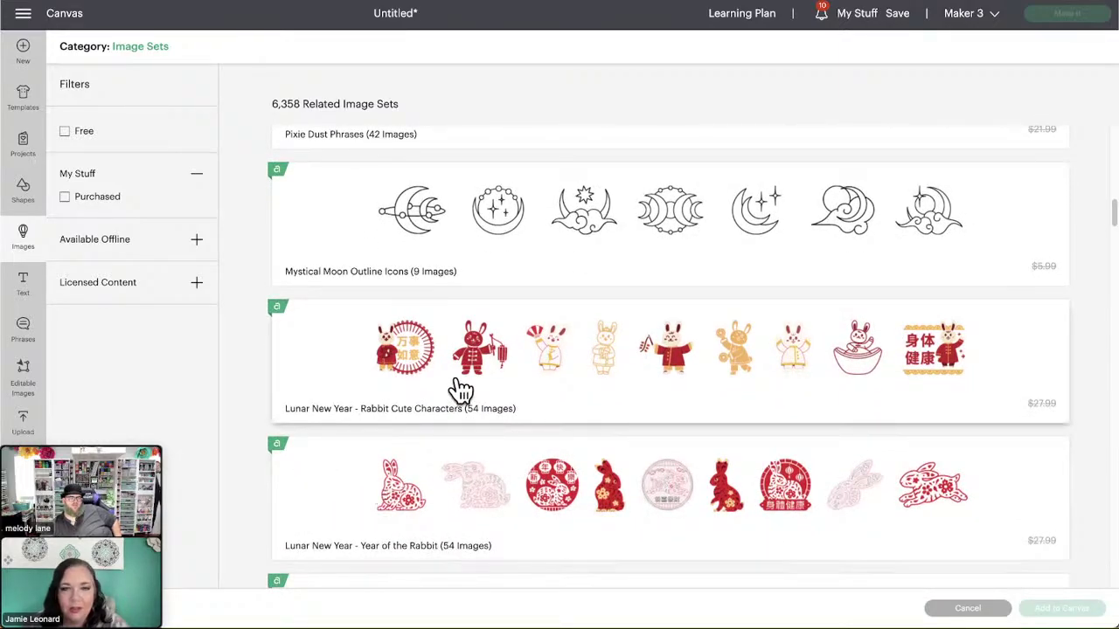
pyautogui.click(371, 365)
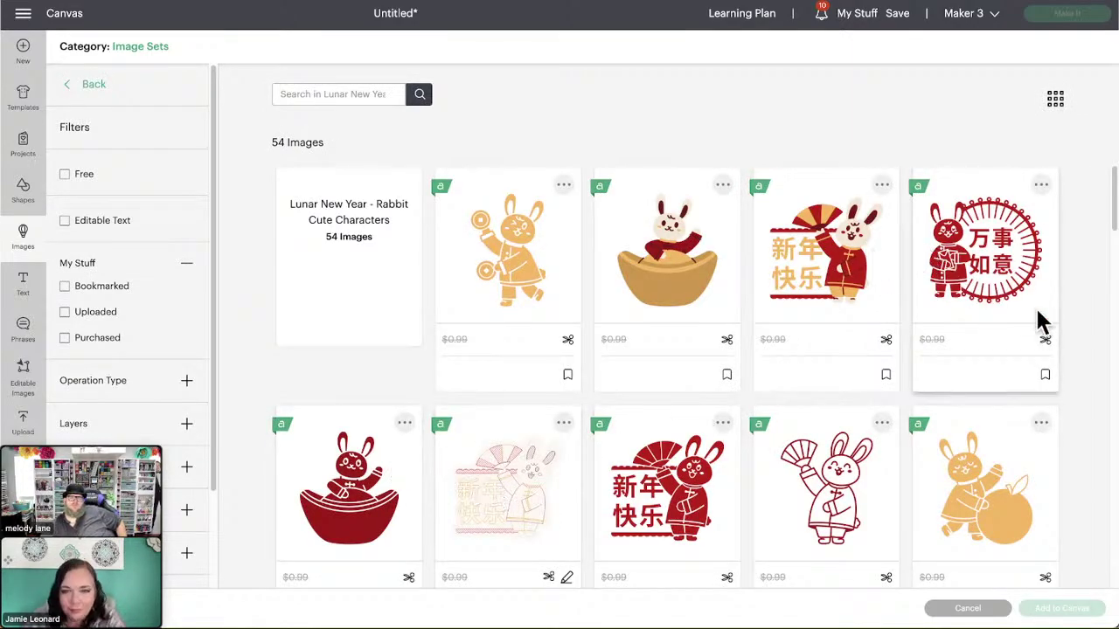
# Step: Look through the rabbit character images in the Lunar New Year set down to its last row
pyautogui.scroll(-2, 1042, 316)
pyautogui.scroll(-2, 1041, 314)
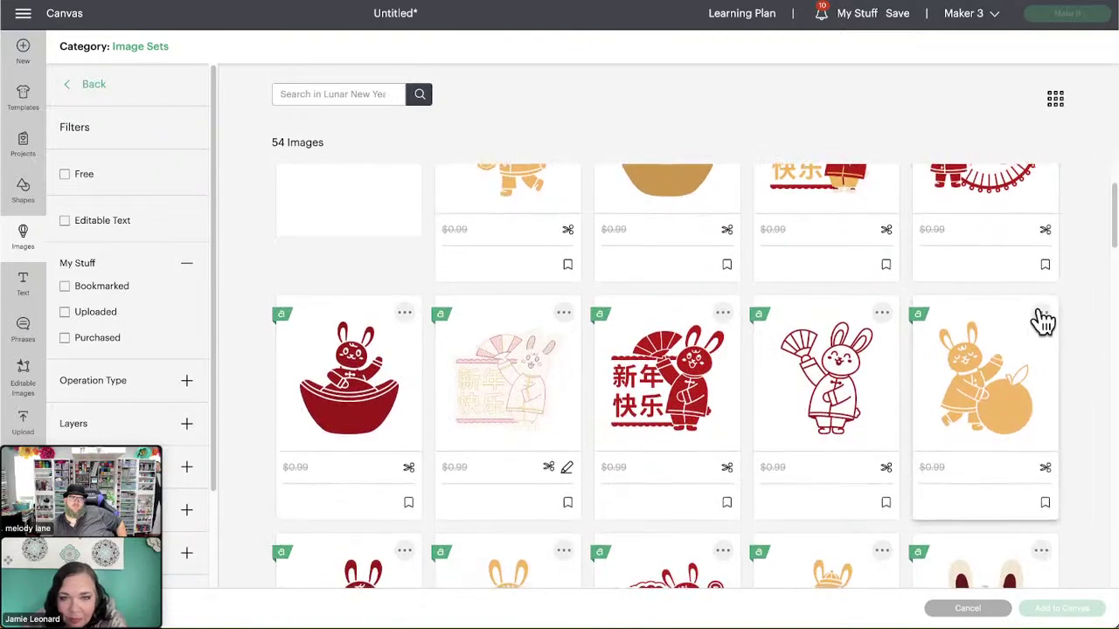
pyautogui.scroll(-2, 1042, 314)
pyautogui.scroll(6, 1044, 322)
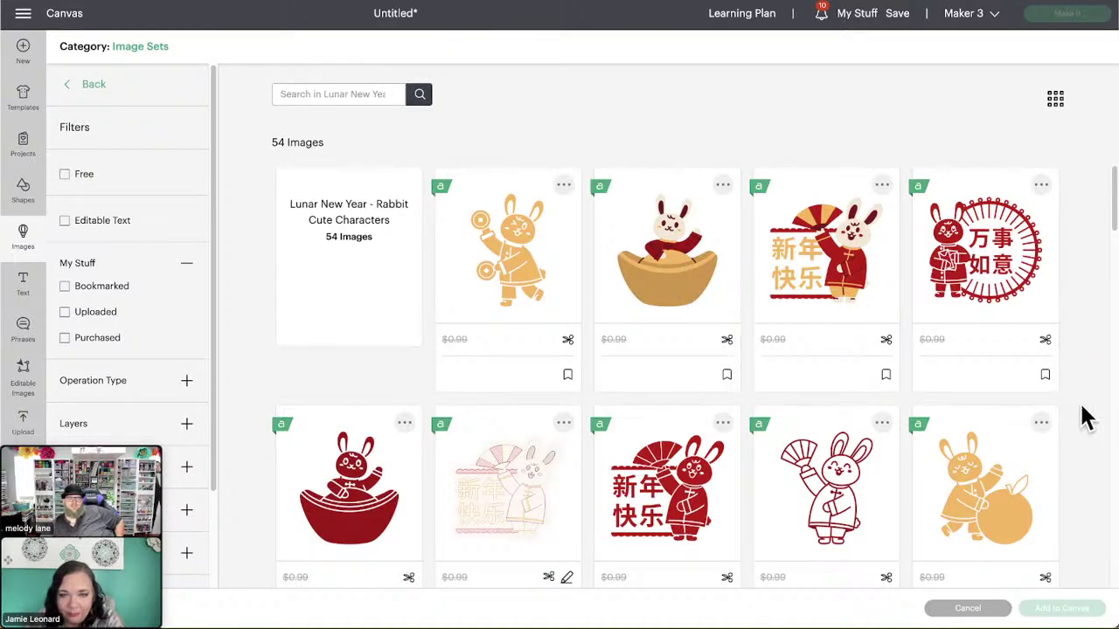
pyautogui.scroll(-2, 1084, 418)
pyautogui.scroll(-1, 1084, 417)
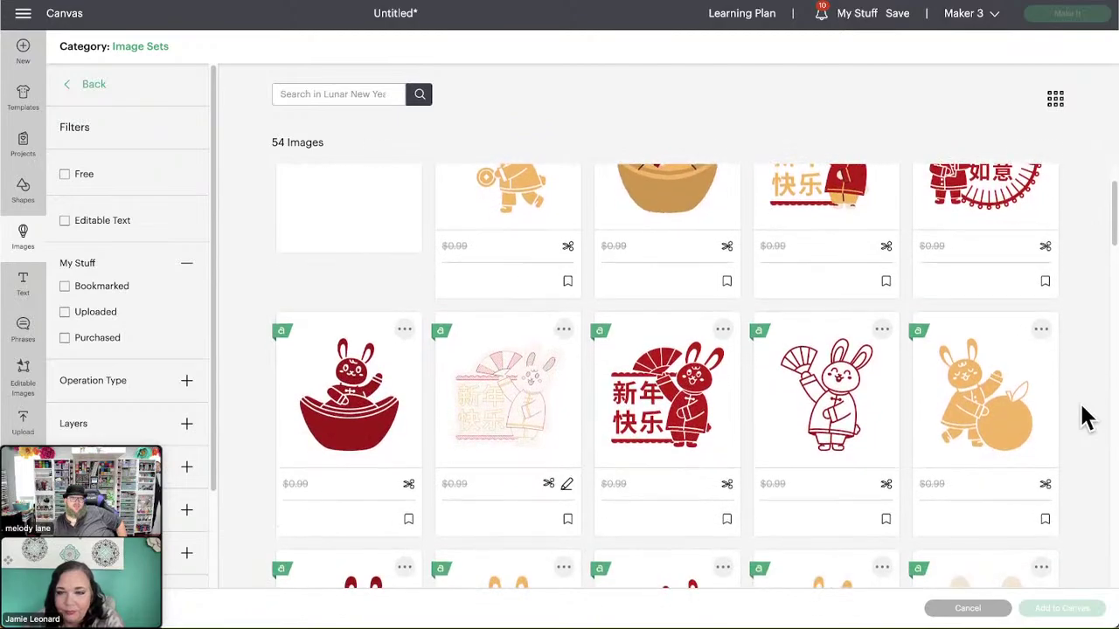
pyautogui.scroll(-3, 1084, 418)
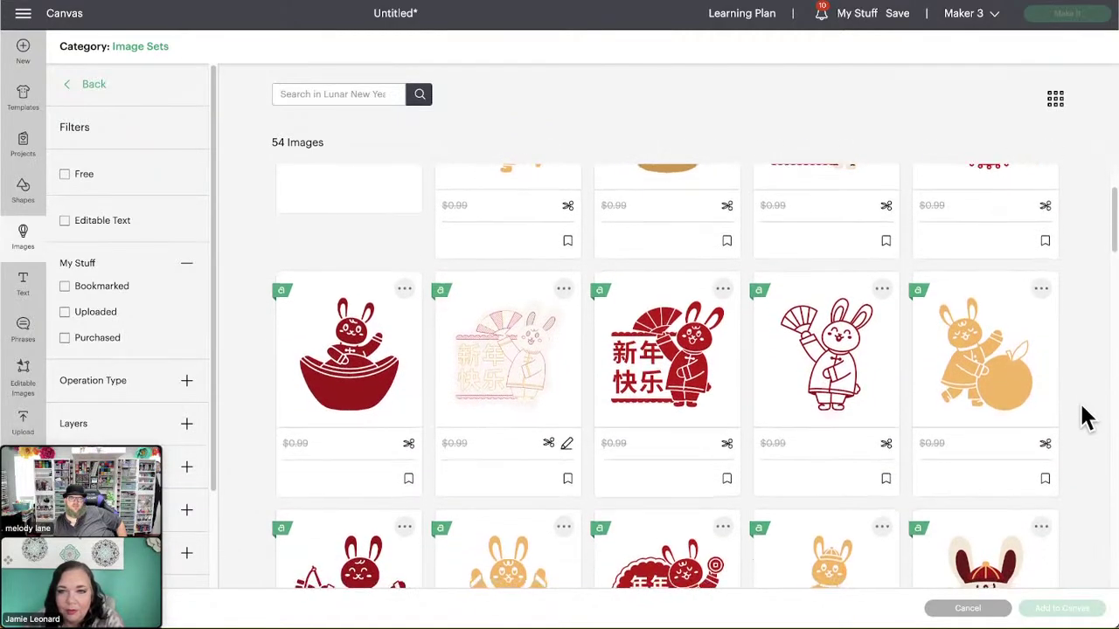
pyautogui.scroll(-5, 1084, 418)
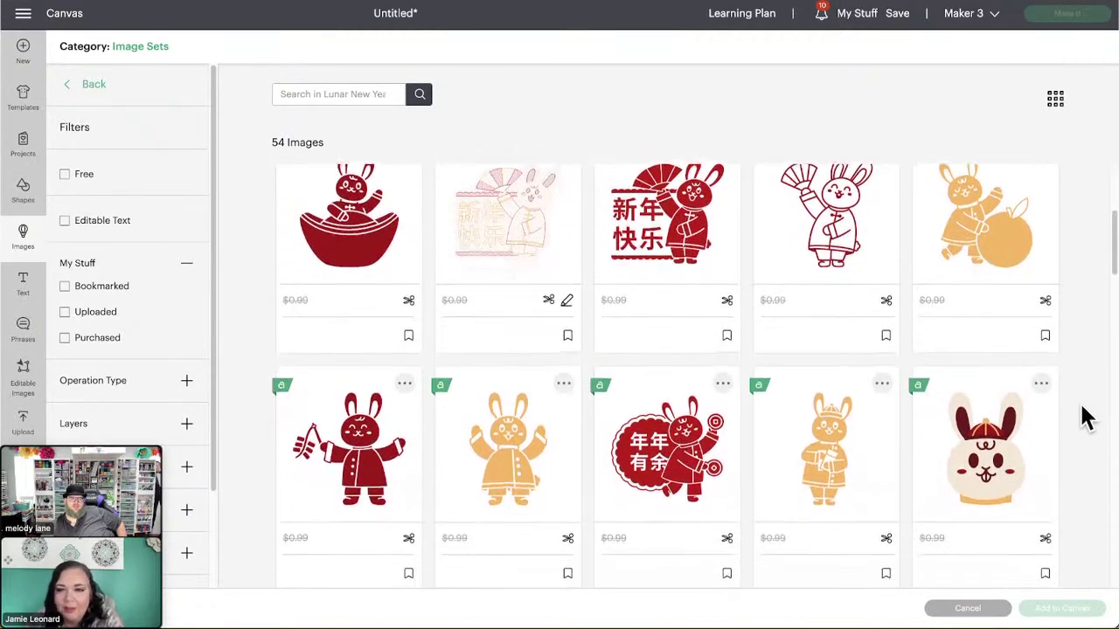
pyautogui.scroll(-10, 1084, 418)
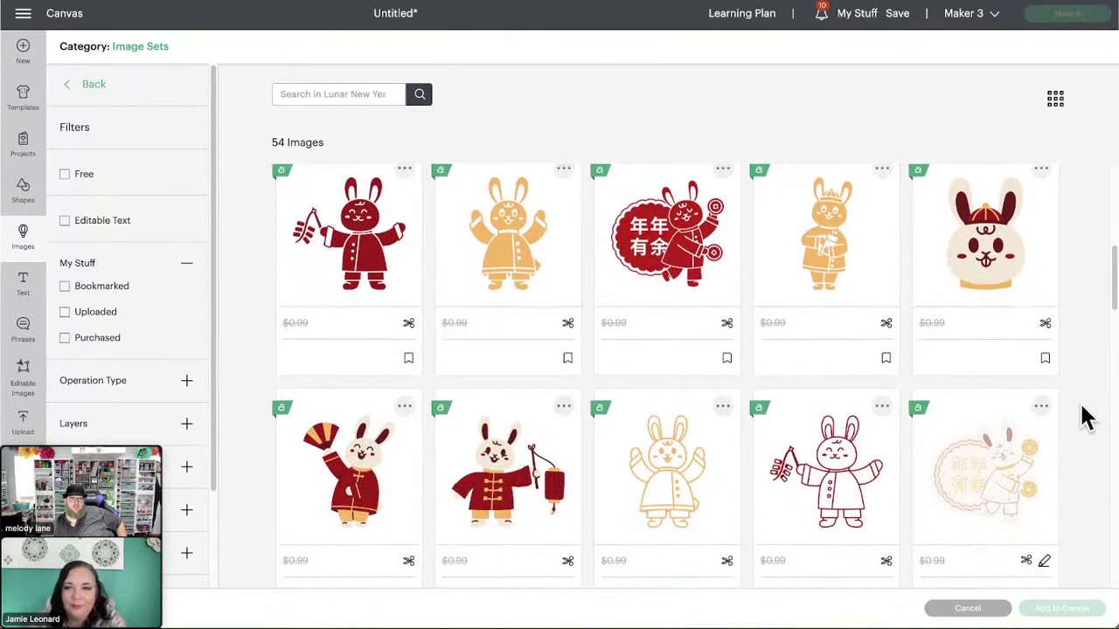
pyautogui.scroll(-5, 1084, 418)
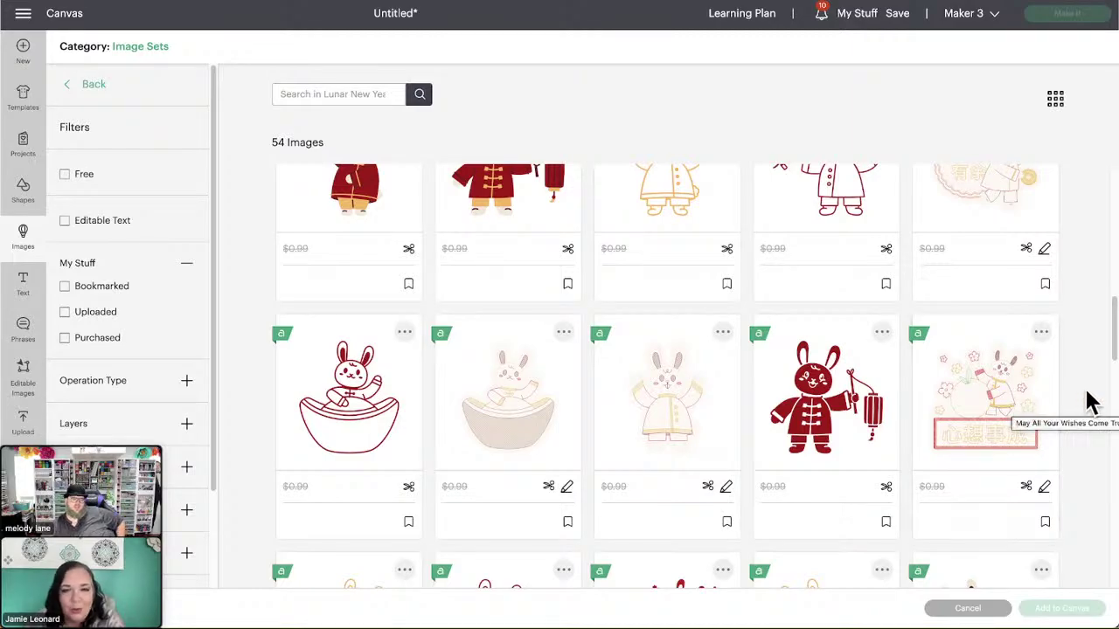
pyautogui.scroll(-1, 1091, 402)
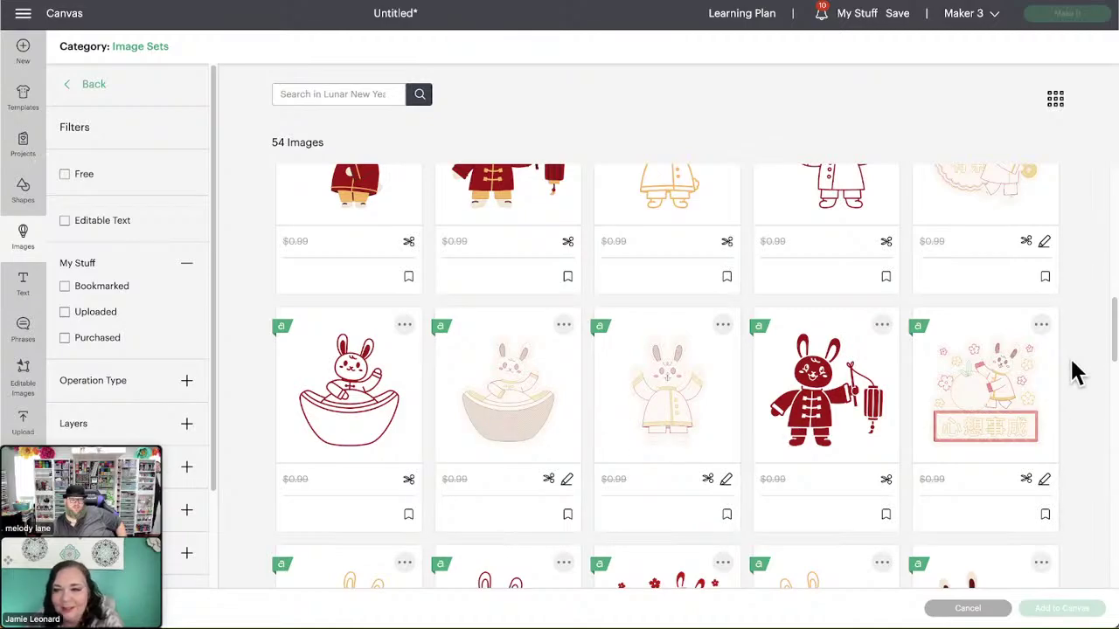
pyautogui.scroll(-2, 885, 388)
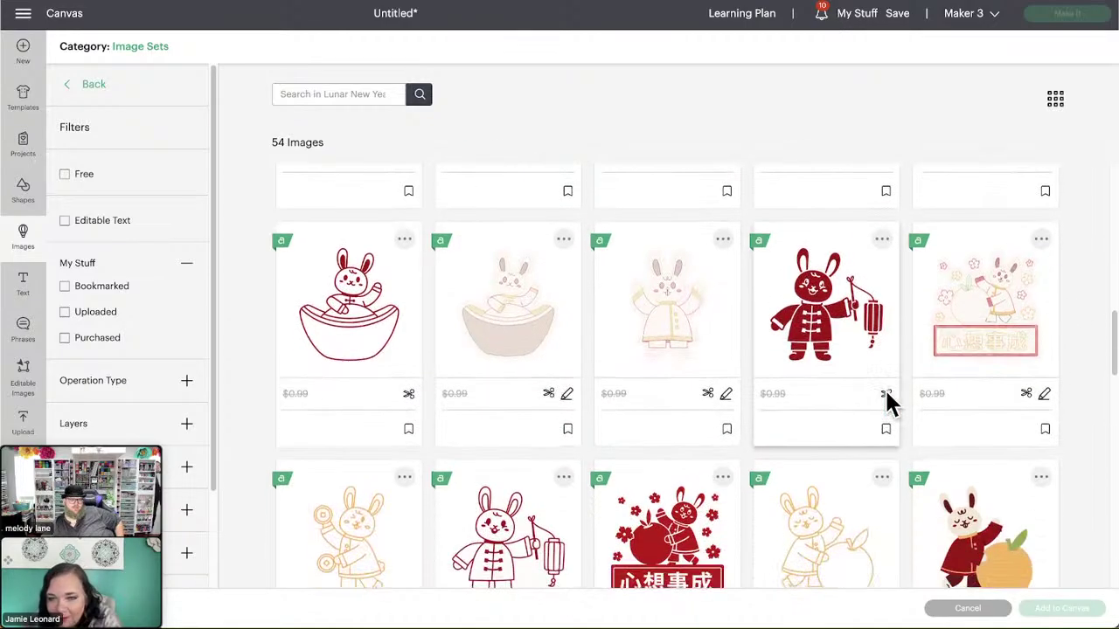
pyautogui.scroll(-1, 885, 393)
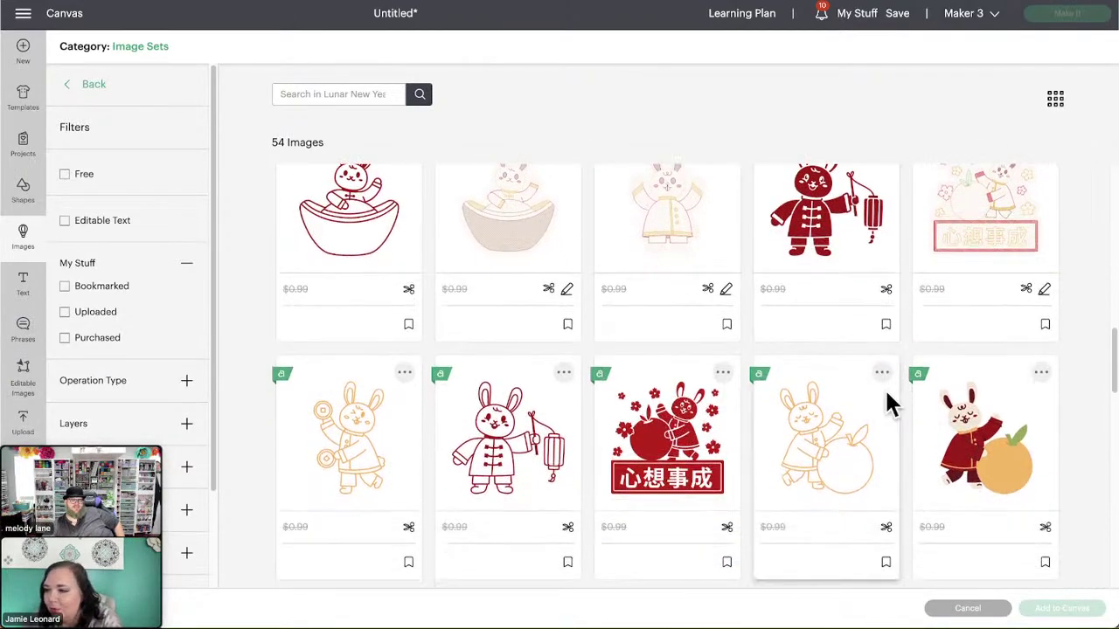
pyautogui.scroll(-2, 886, 398)
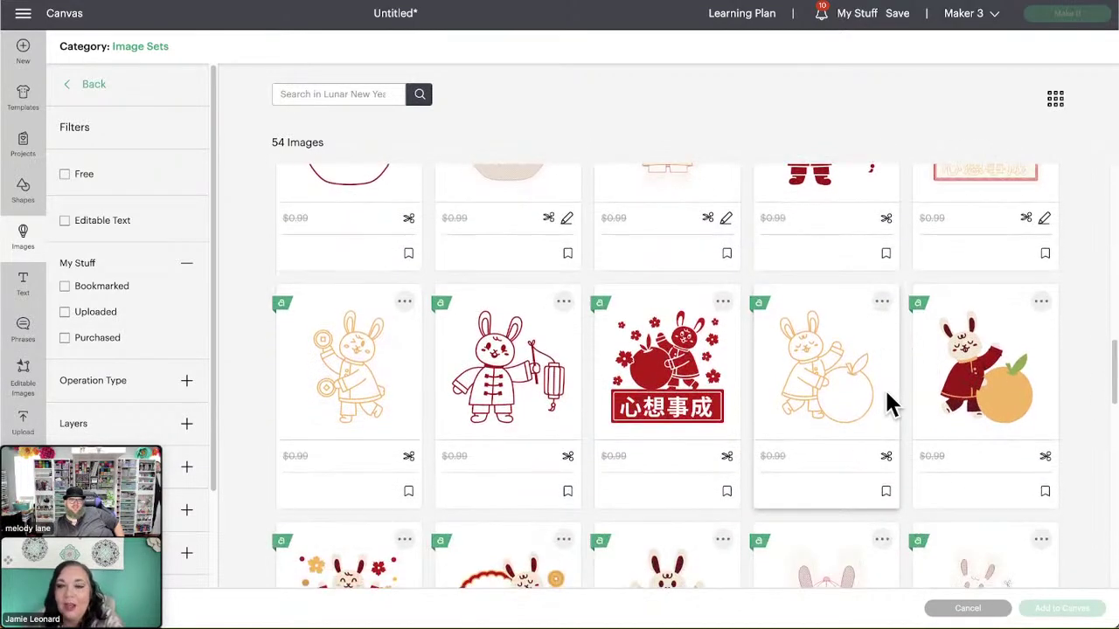
pyautogui.scroll(-2, 887, 399)
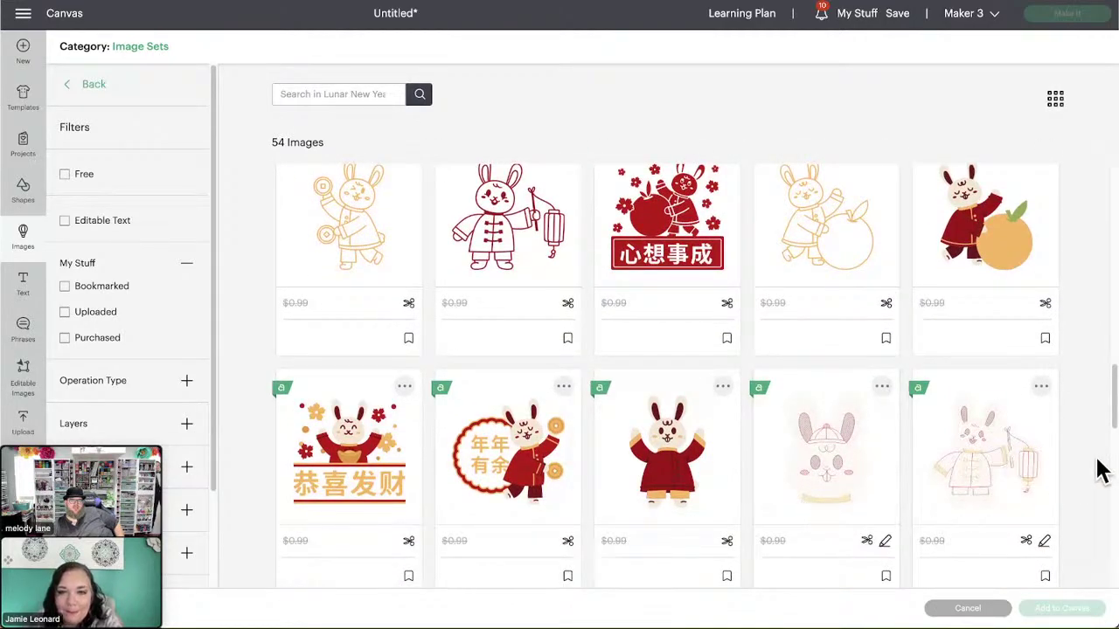
pyautogui.scroll(-2, 1098, 460)
pyautogui.scroll(-2, 1097, 469)
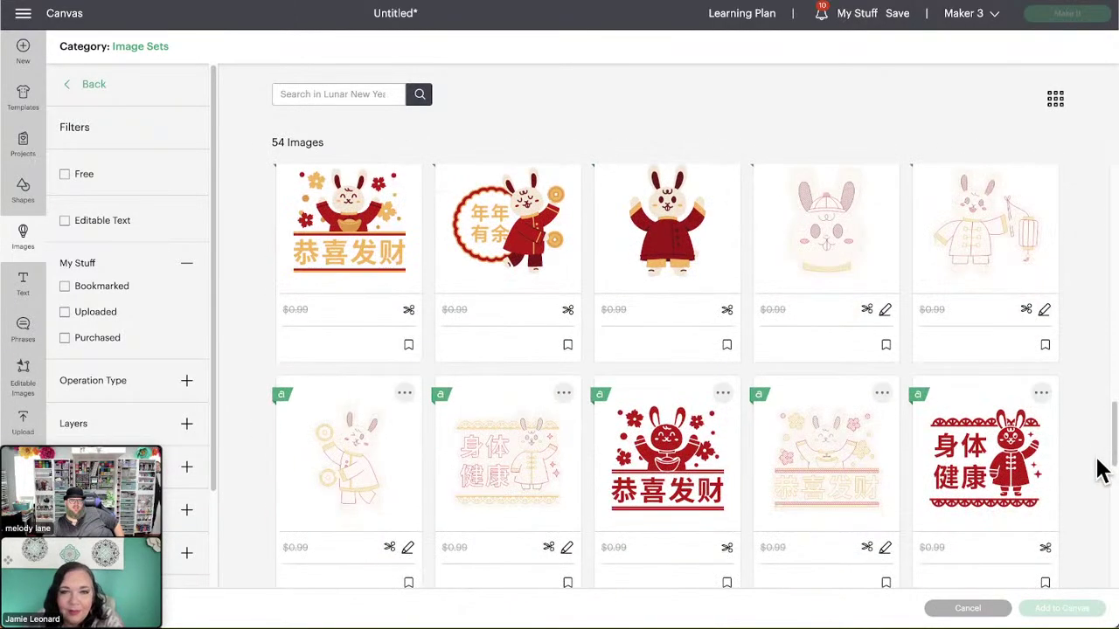
pyautogui.scroll(-1, 1100, 469)
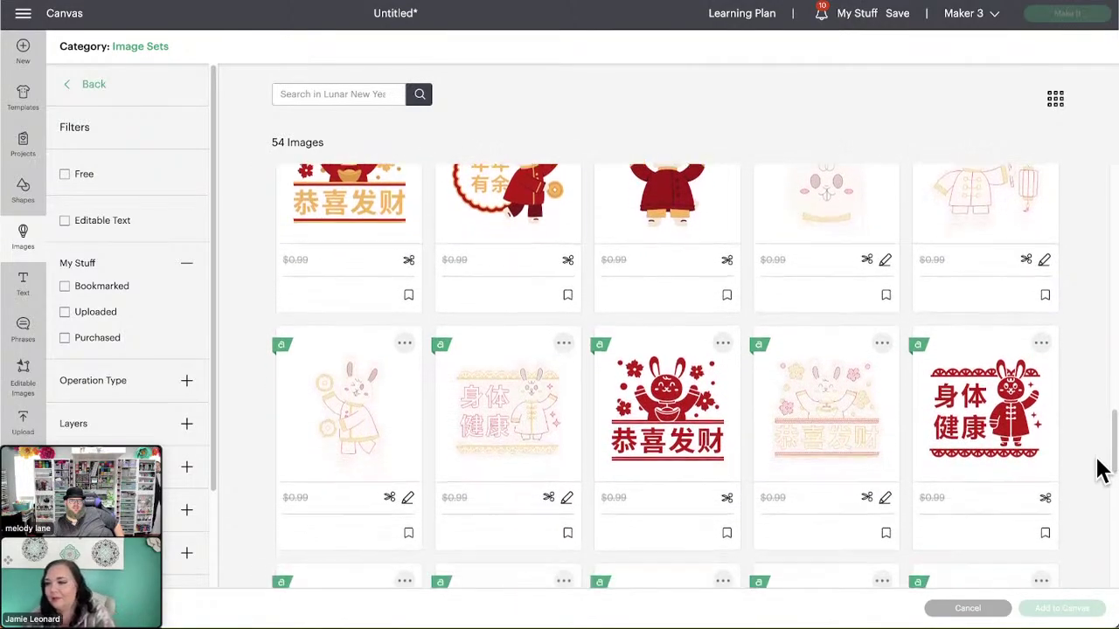
pyautogui.scroll(-1, 1100, 470)
pyautogui.scroll(-3, 1100, 469)
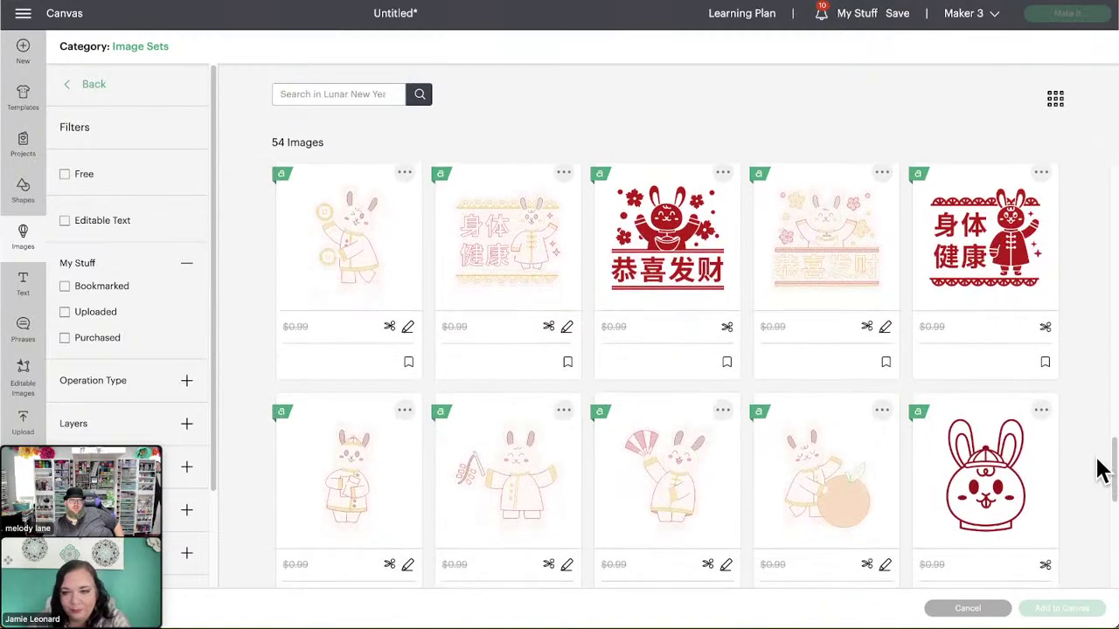
pyautogui.scroll(-2, 1100, 469)
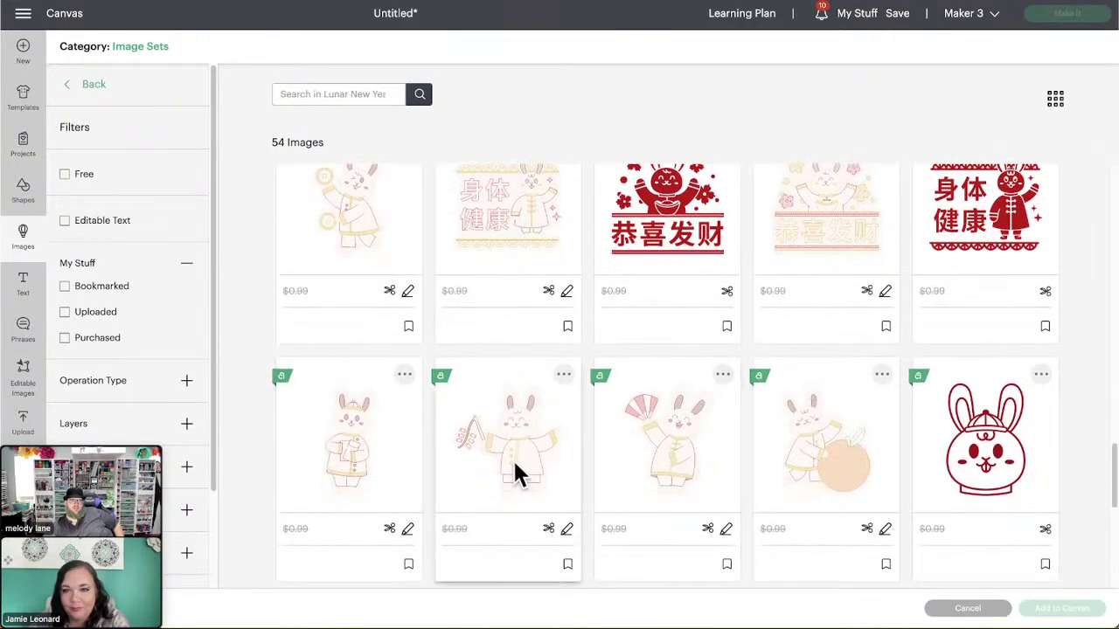
pyautogui.scroll(-1, 502, 484)
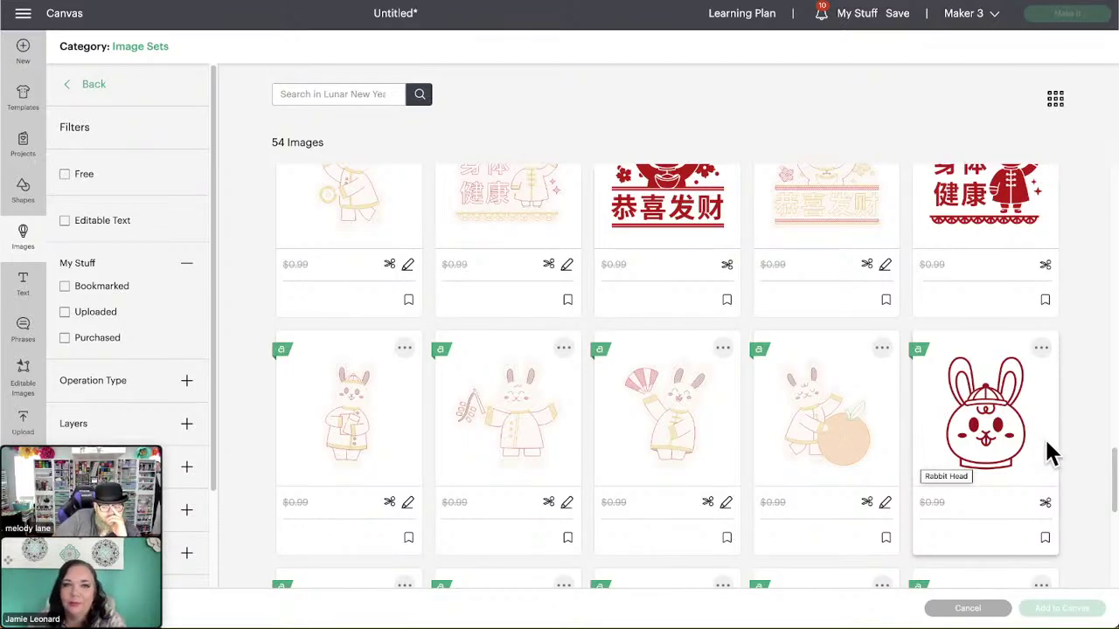
pyautogui.scroll(-3, 1053, 439)
pyautogui.scroll(-1, 1041, 505)
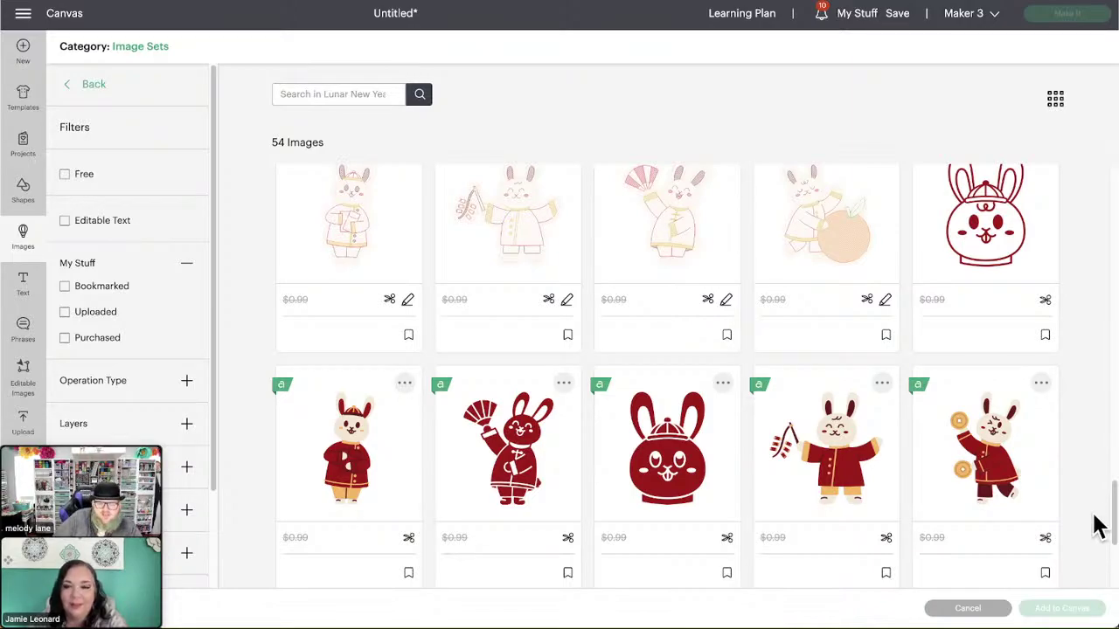
pyautogui.scroll(-2, 1051, 499)
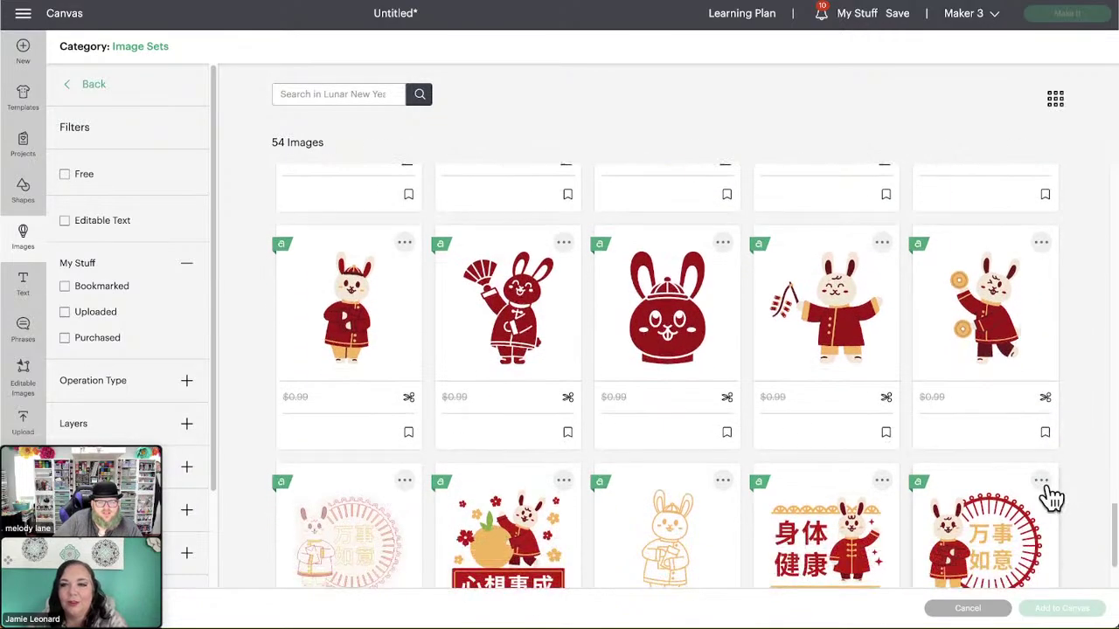
pyautogui.scroll(-1, 1052, 498)
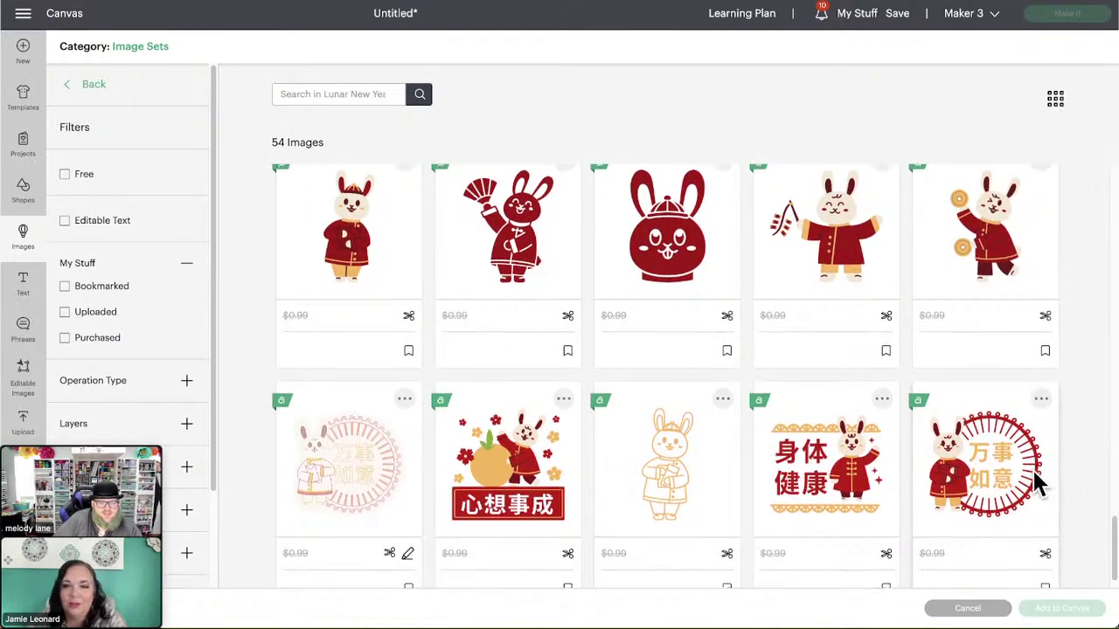
pyautogui.scroll(-1, 1036, 486)
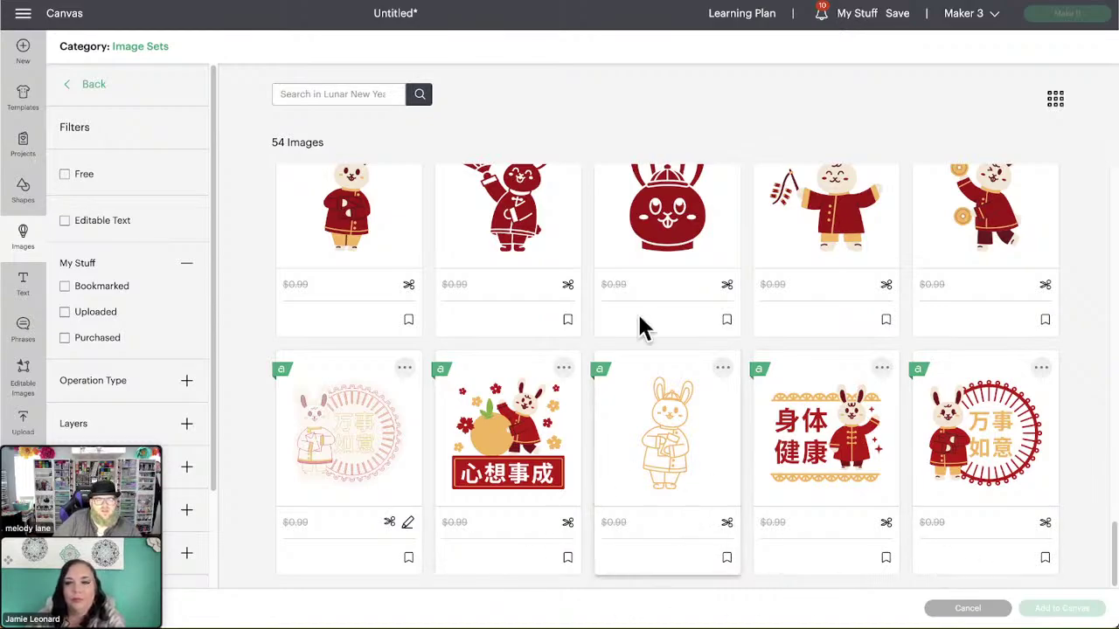
# Step: Leave the Lunar New Year image set and switch the image category to Free
pyautogui.click(214, 112)
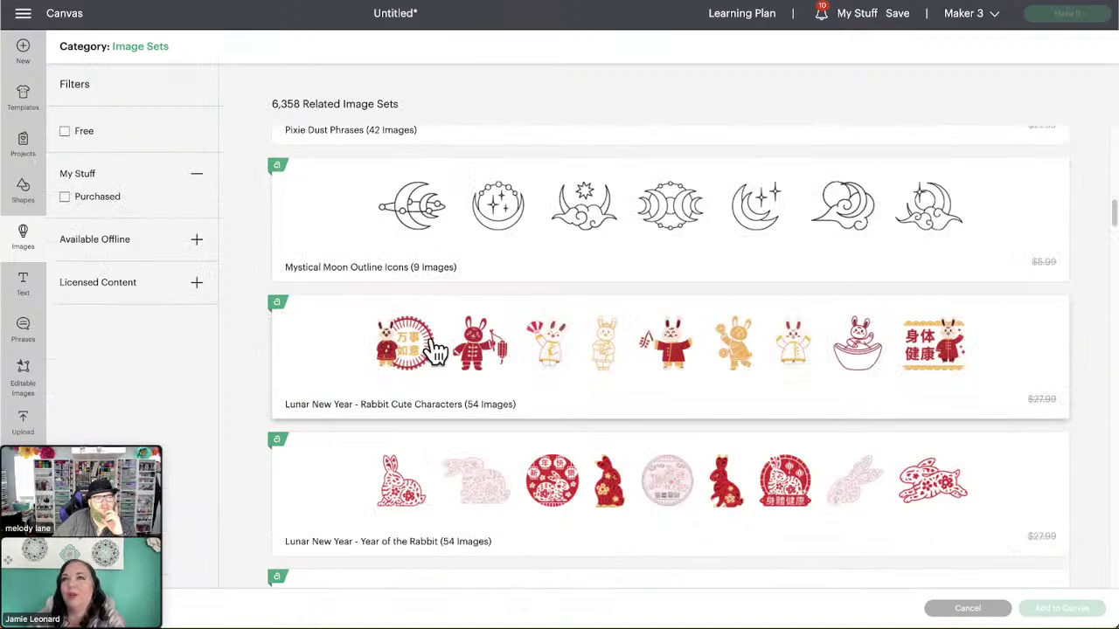
pyautogui.click(149, 53)
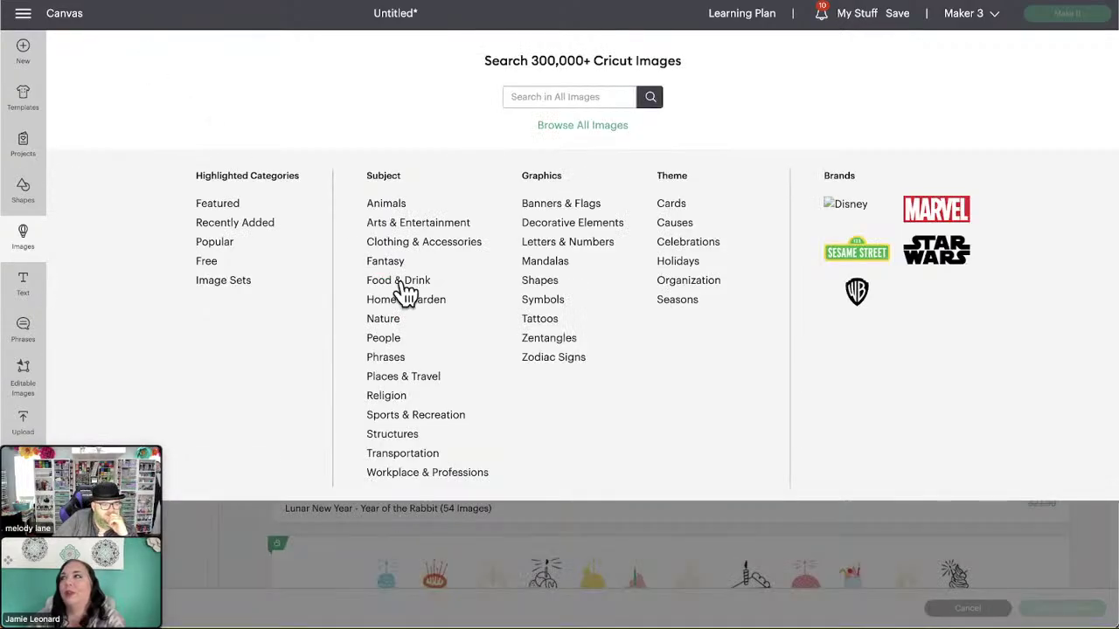
pyautogui.click(205, 262)
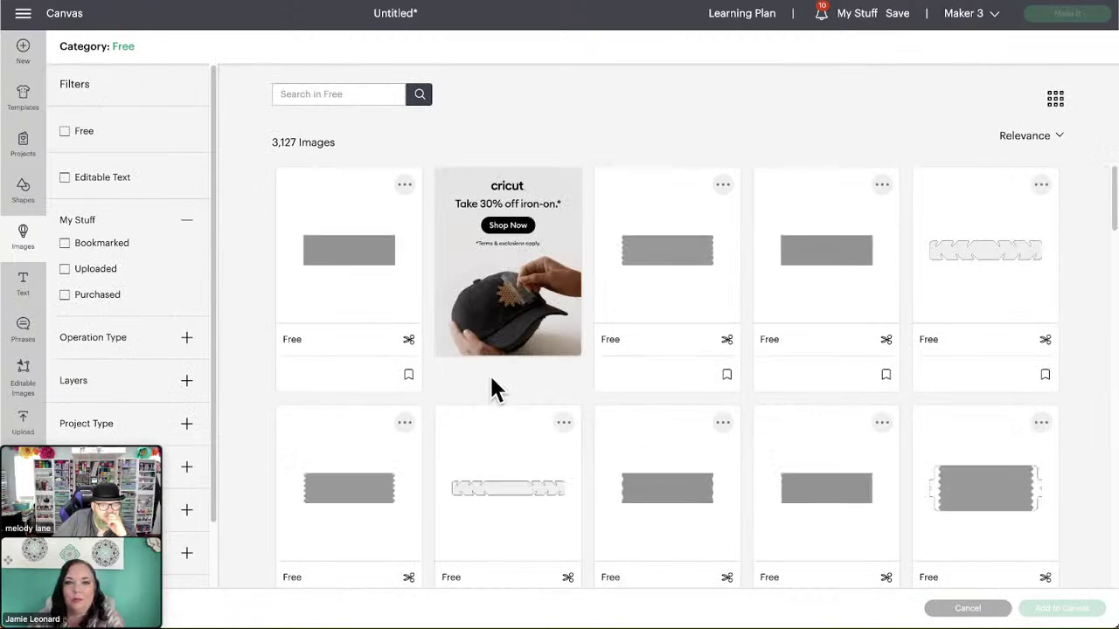
# Step: Switch the image category to Recently Added and look through the newest images
pyautogui.click(124, 54)
pyautogui.click(253, 224)
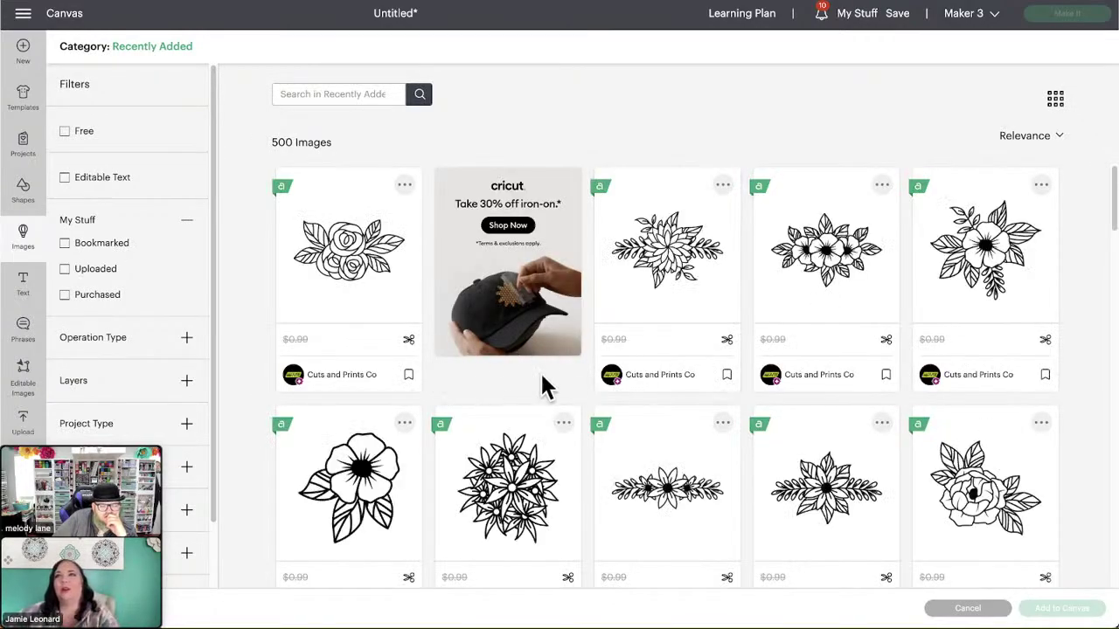
pyautogui.scroll(-5, 611, 382)
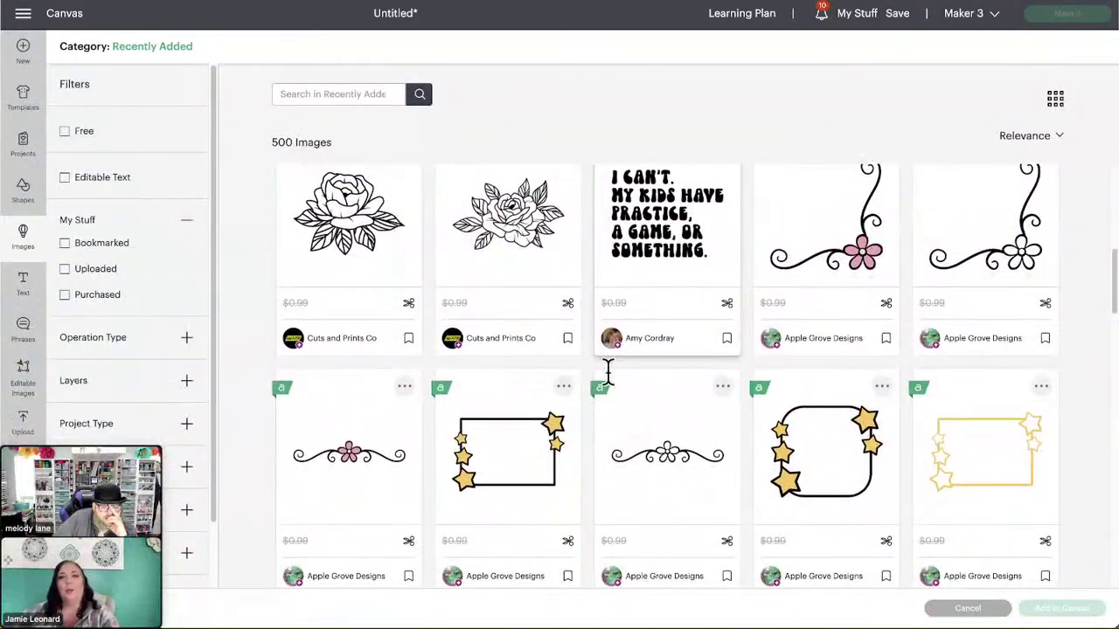
pyautogui.scroll(-3, 607, 372)
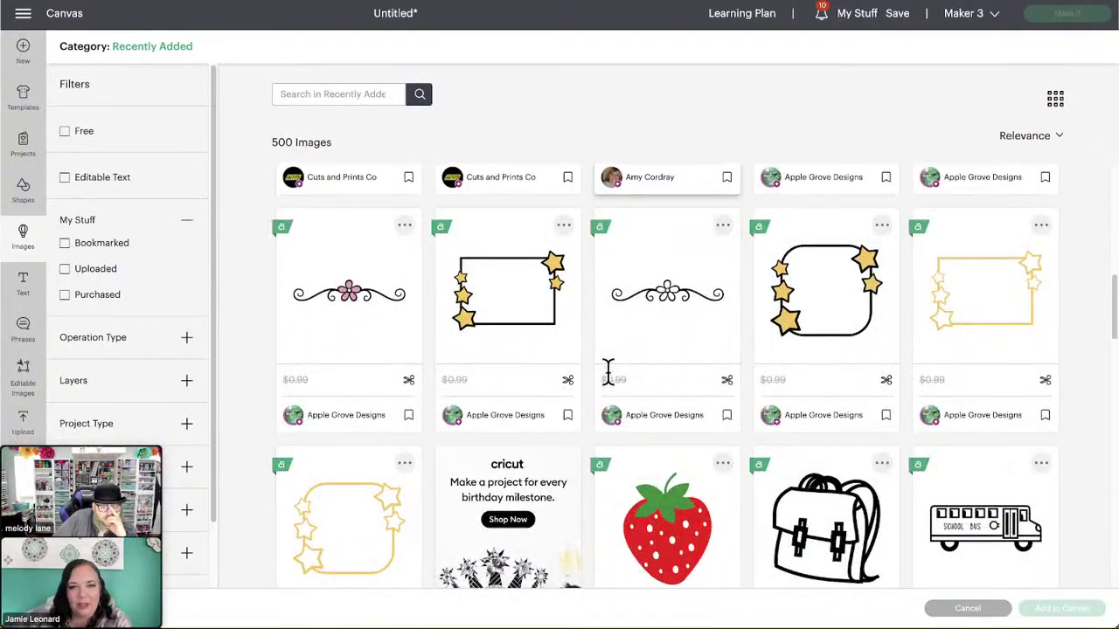
pyautogui.scroll(-2, 608, 372)
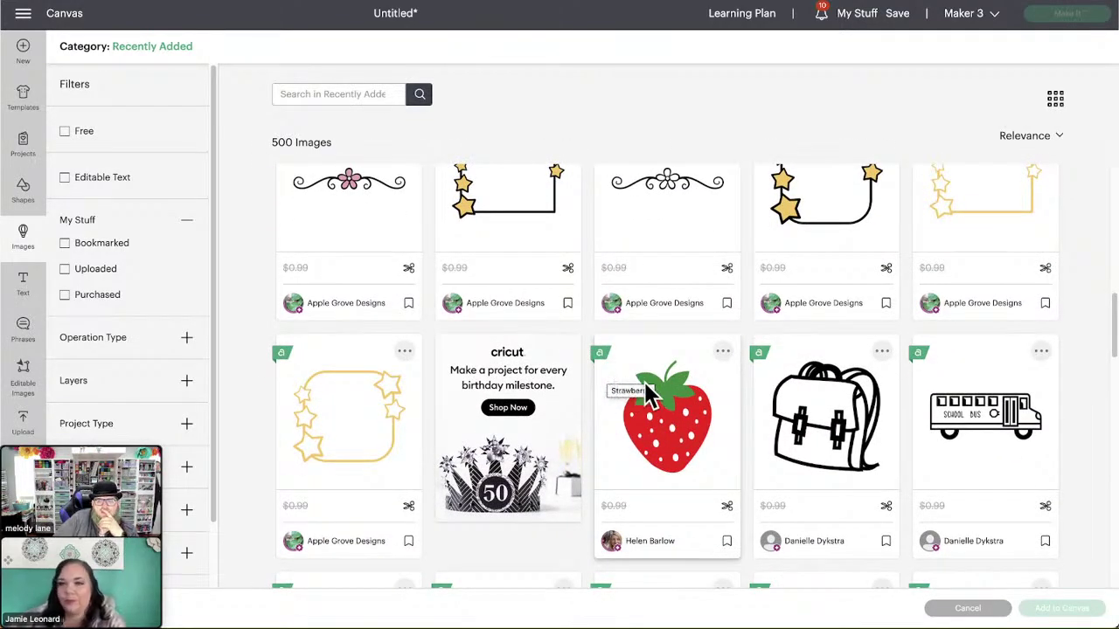
pyautogui.scroll(-2, 643, 389)
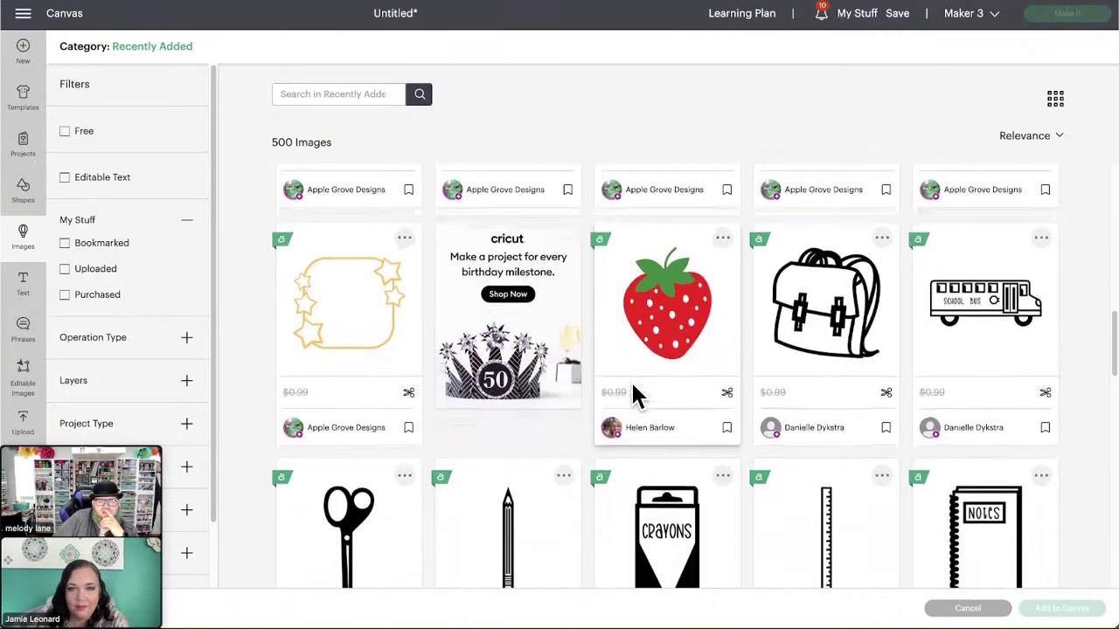
pyautogui.scroll(-2, 636, 395)
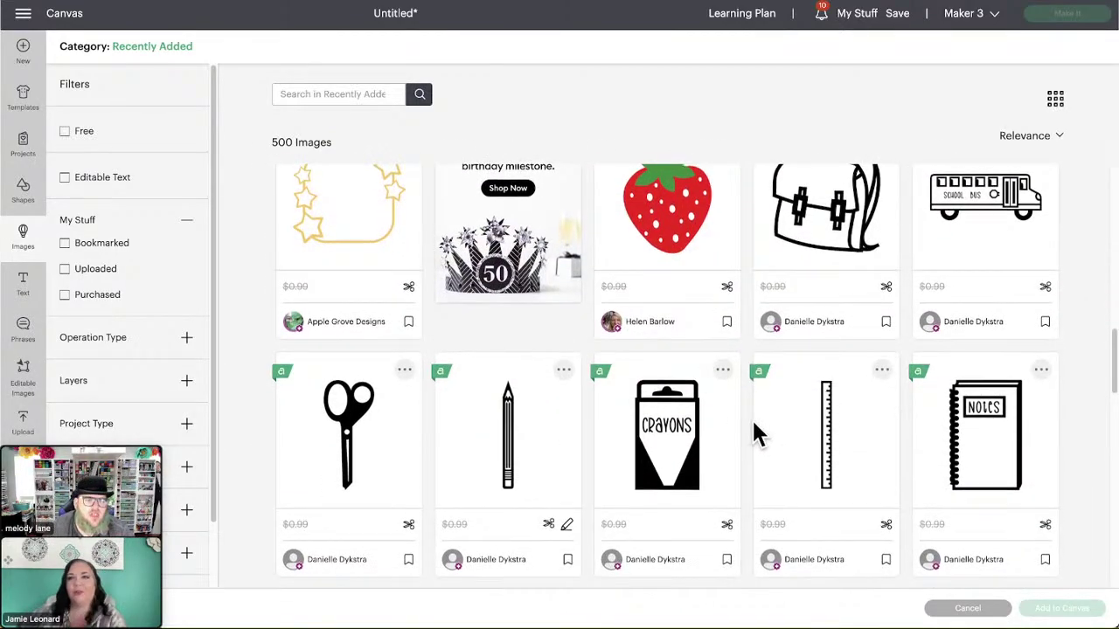
pyautogui.scroll(1, 757, 434)
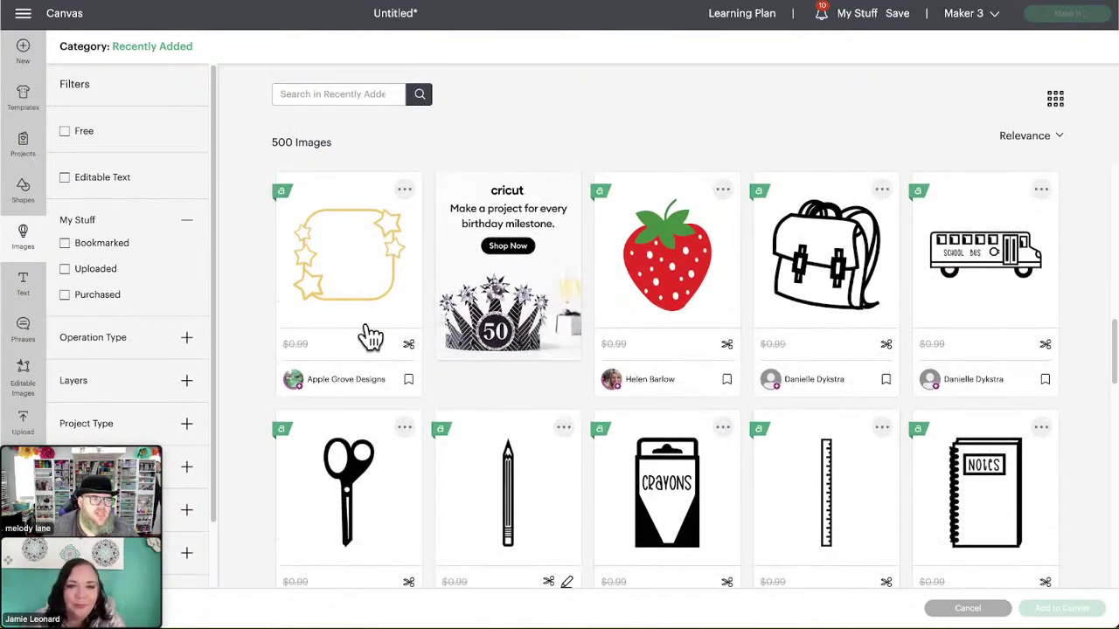
pyautogui.scroll(-3, 664, 447)
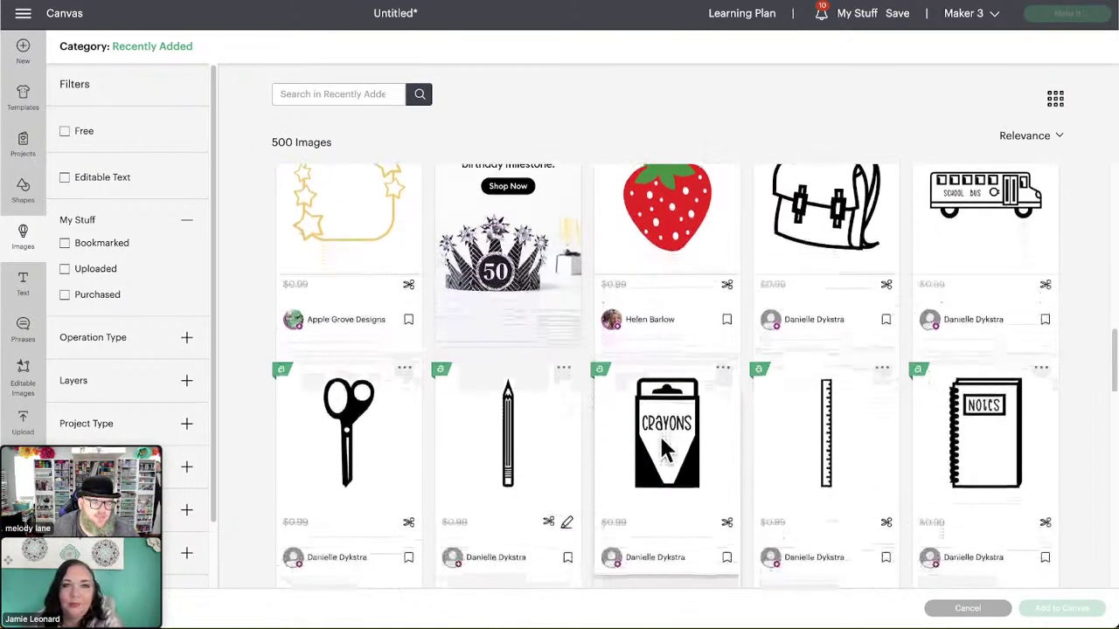
# Step: Find the Happy Birthday card images among the recently added images and open their contributing artist's profile
pyautogui.scroll(-3, 662, 443)
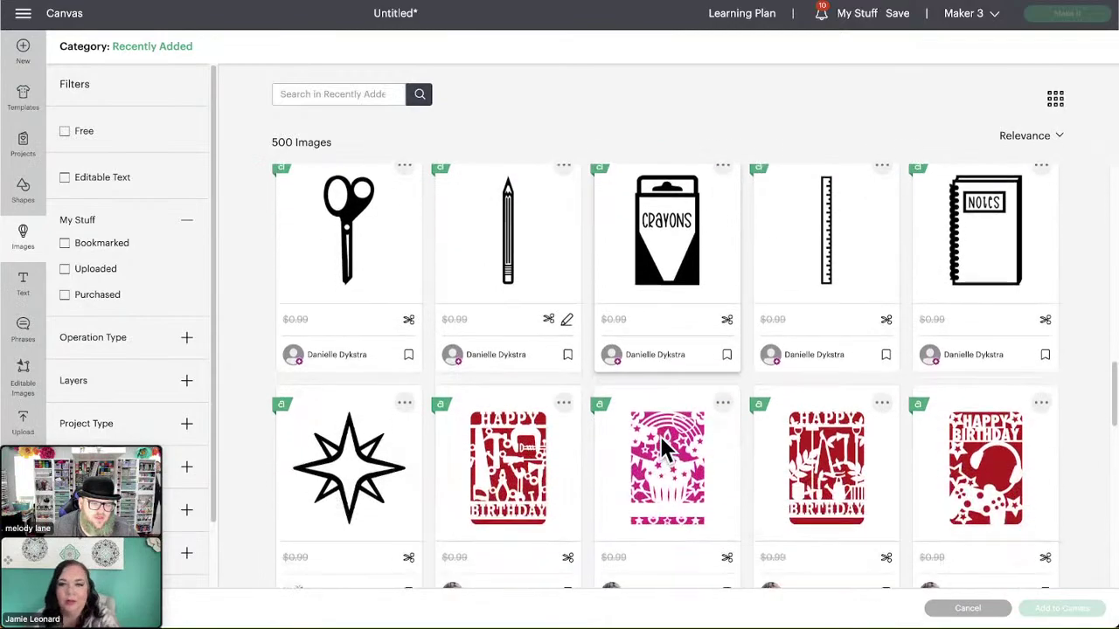
pyautogui.scroll(-1, 659, 433)
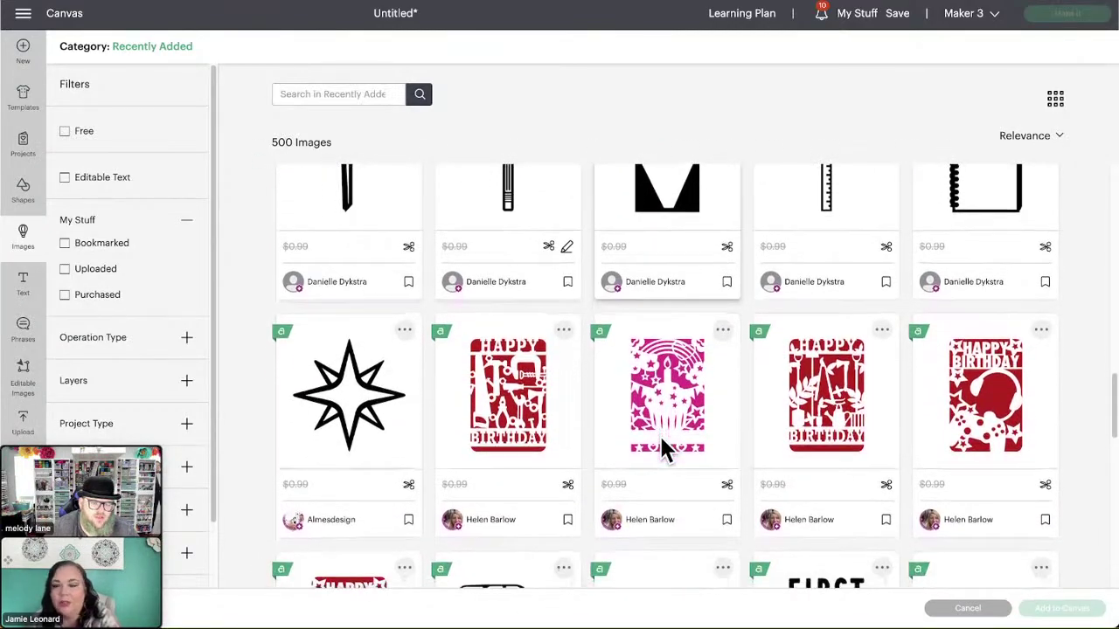
pyautogui.scroll(-2, 726, 495)
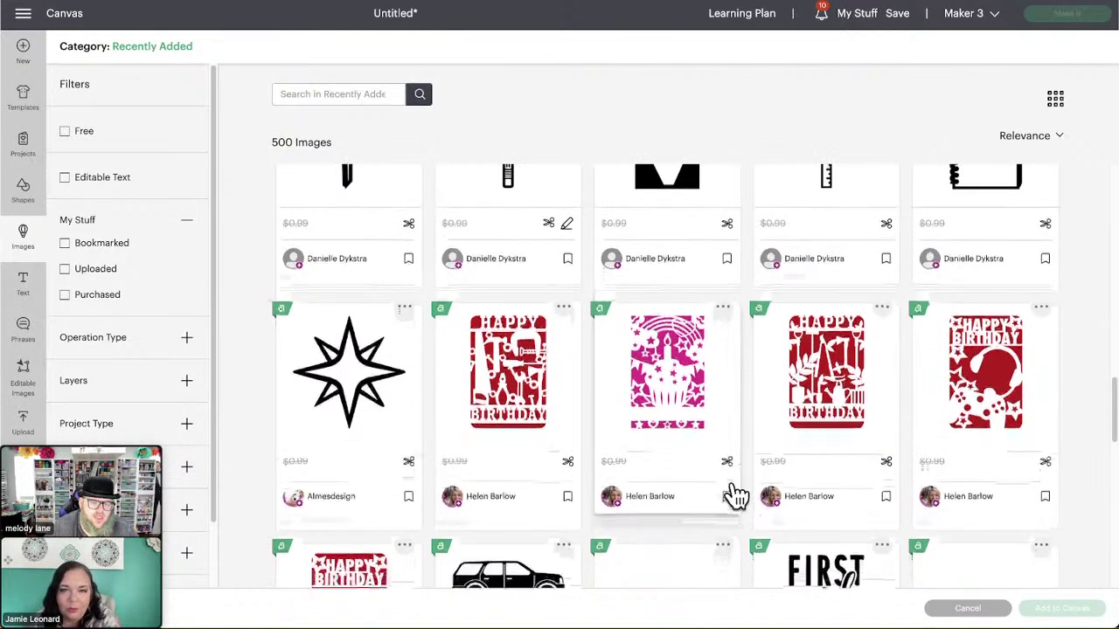
pyautogui.scroll(-1, 737, 496)
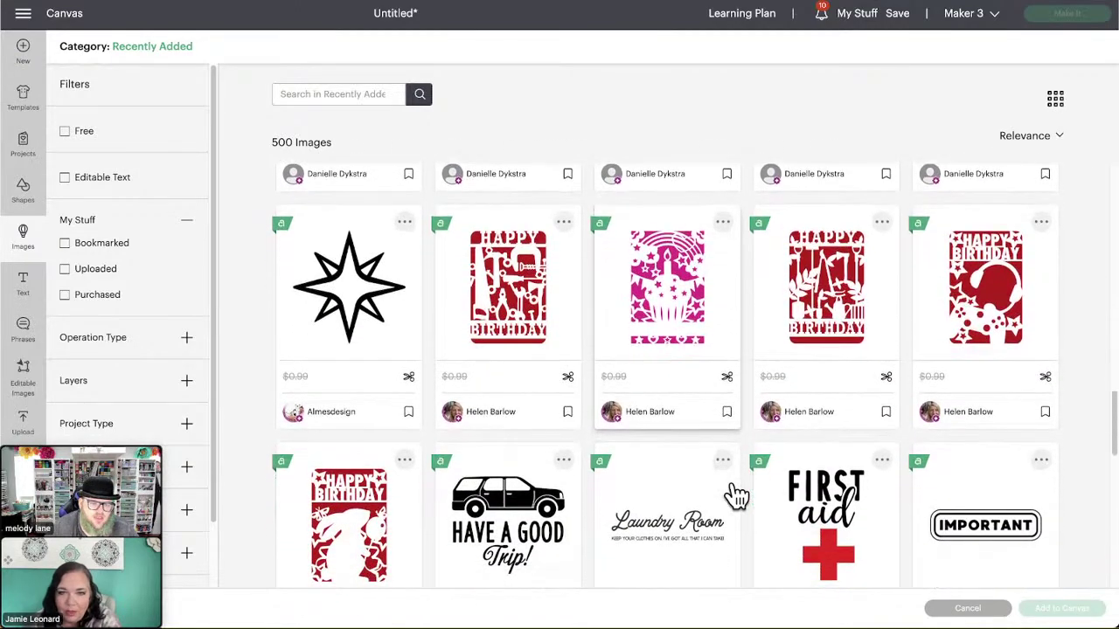
pyautogui.click(494, 421)
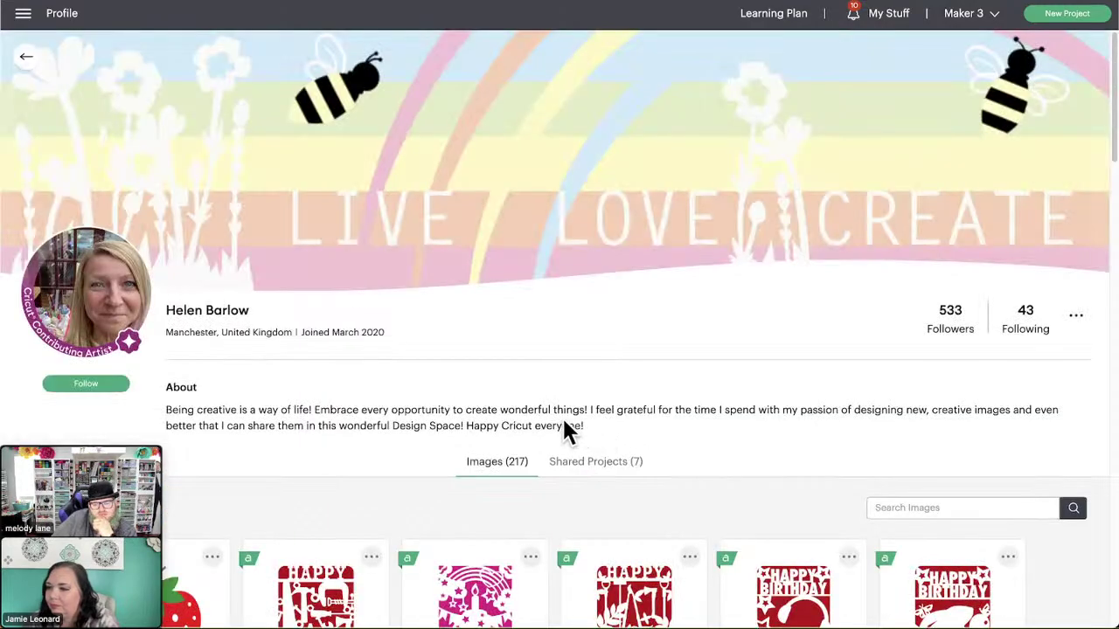
# Step: Look over the contributing artist's profile details and newest images, and follow the artist
pyautogui.scroll(-2, 599, 432)
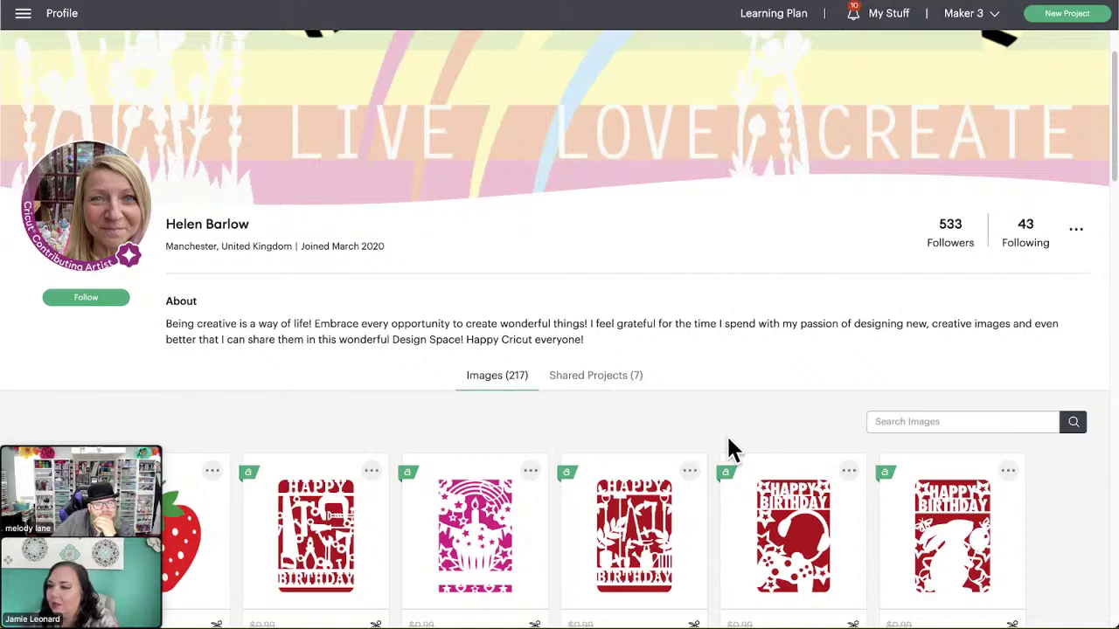
pyautogui.scroll(-2, 572, 451)
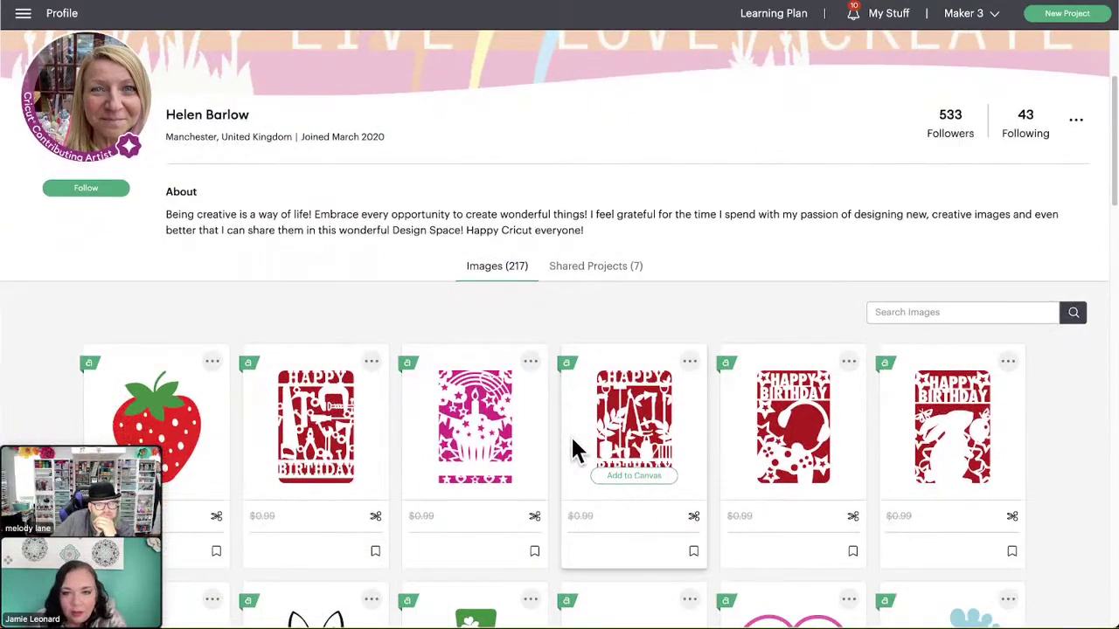
pyautogui.scroll(3, 572, 450)
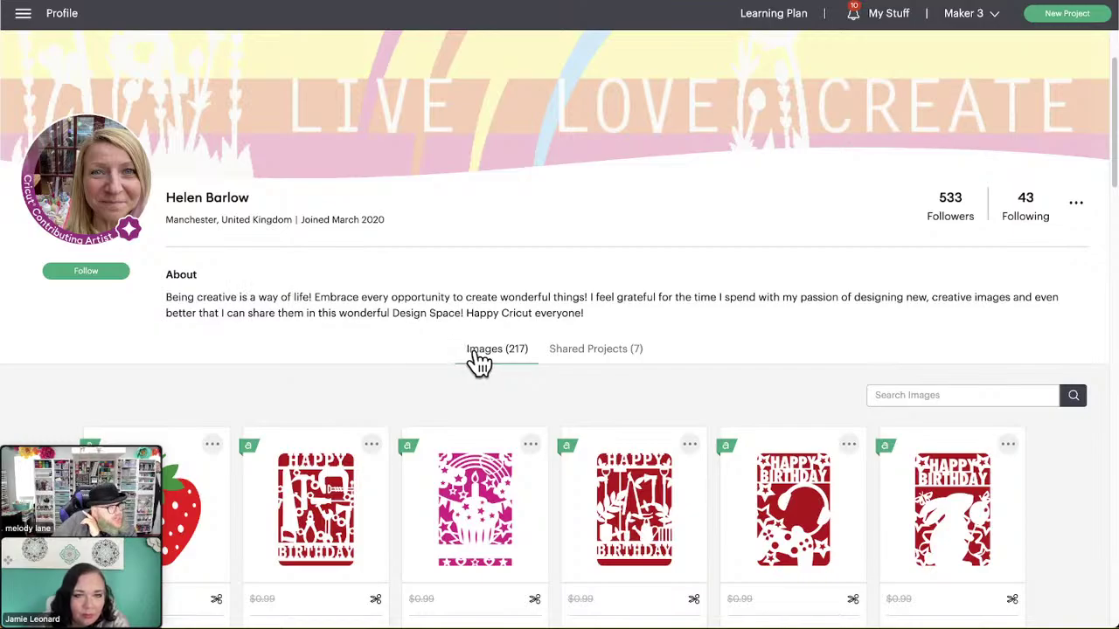
pyautogui.scroll(-3, 357, 393)
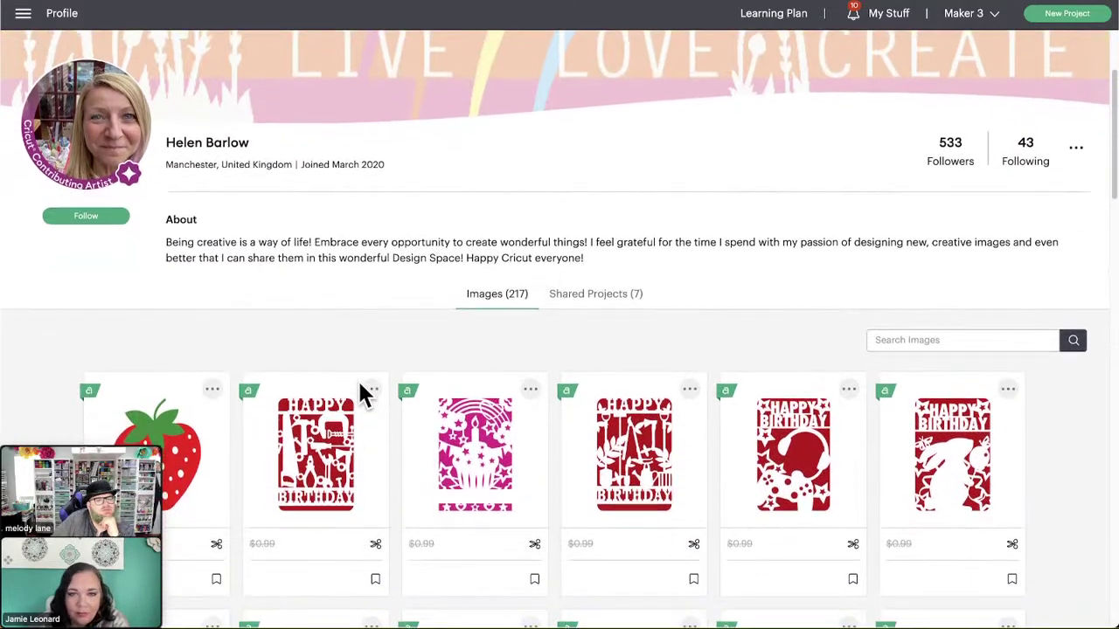
pyautogui.scroll(-1, 557, 444)
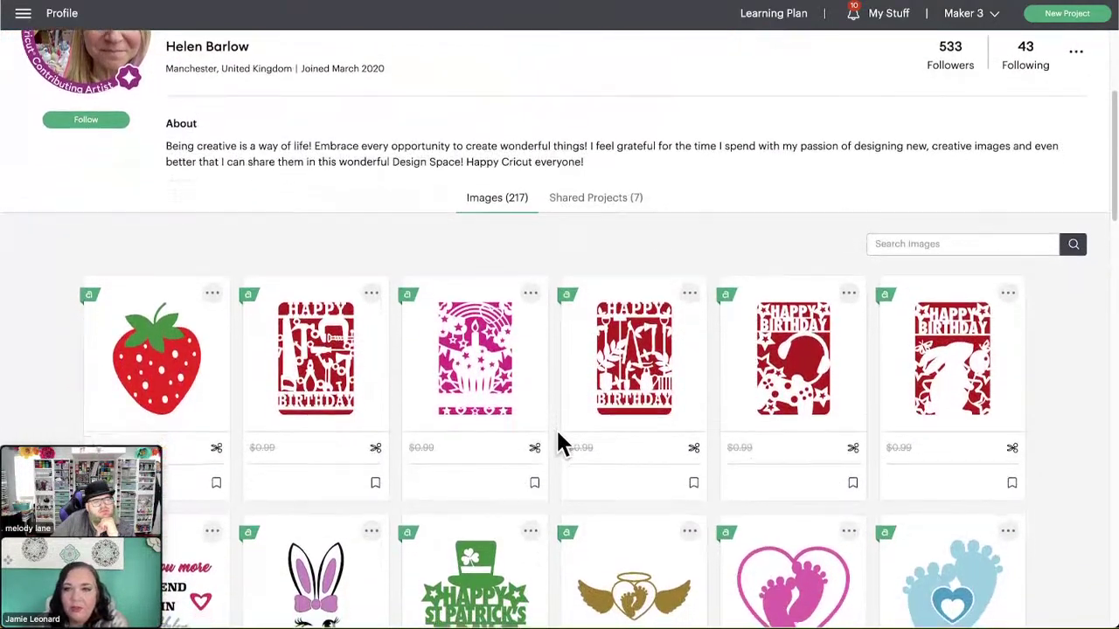
pyautogui.scroll(-1, 560, 434)
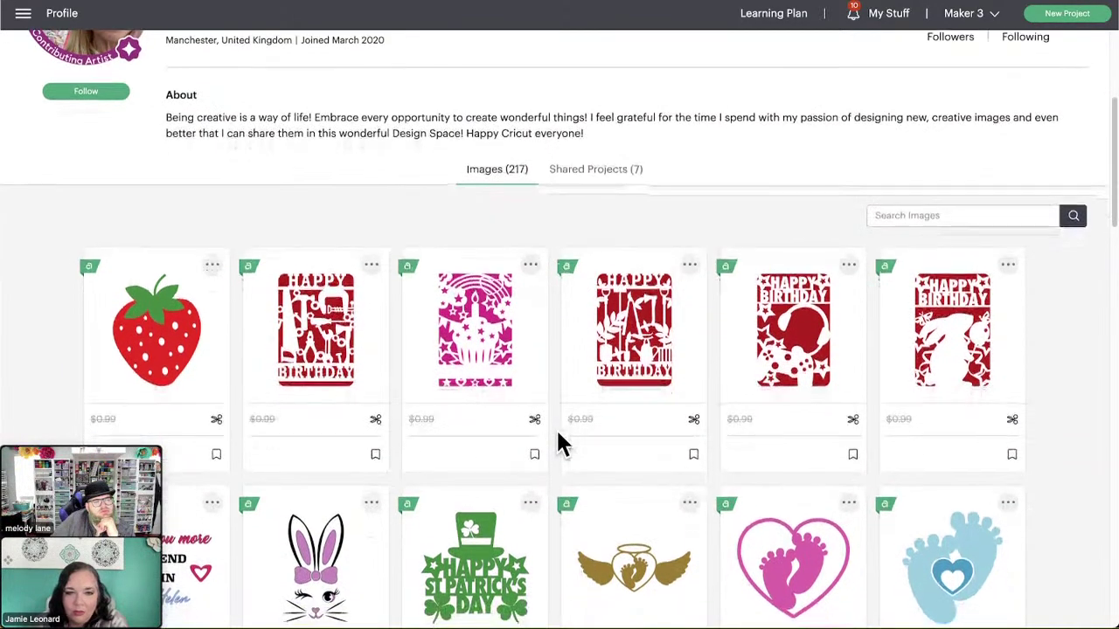
pyautogui.scroll(-1, 560, 442)
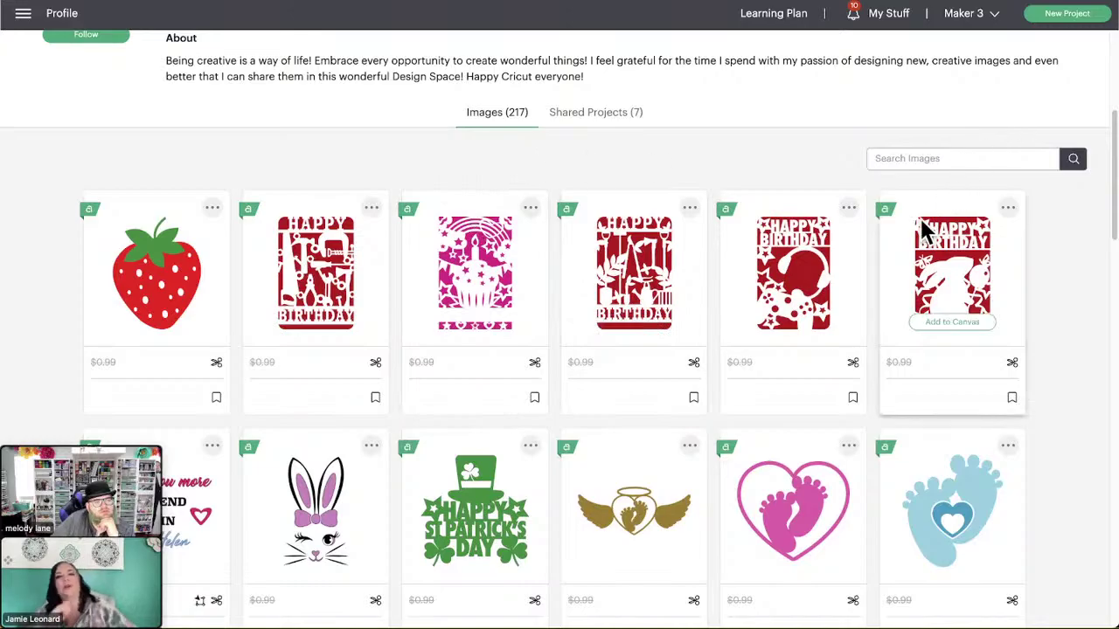
pyautogui.scroll(3, 741, 227)
pyautogui.click(81, 162)
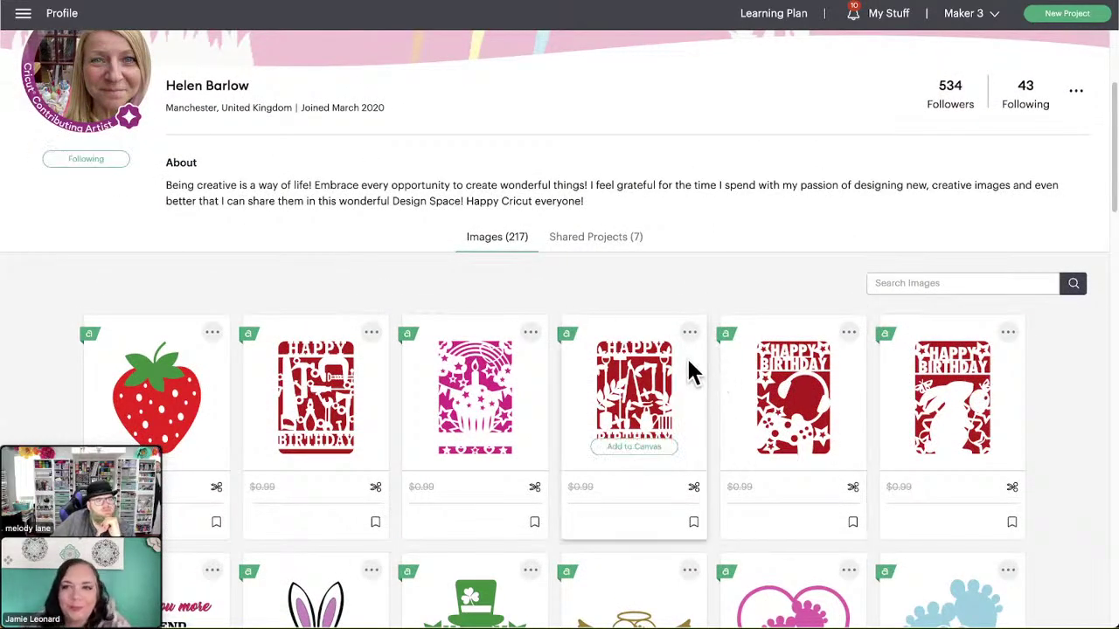
# Step: Look through the artist's images from the Happy Birthday cards down to the St. Patrick's Day and baby feet designs
pyautogui.scroll(-2, 766, 280)
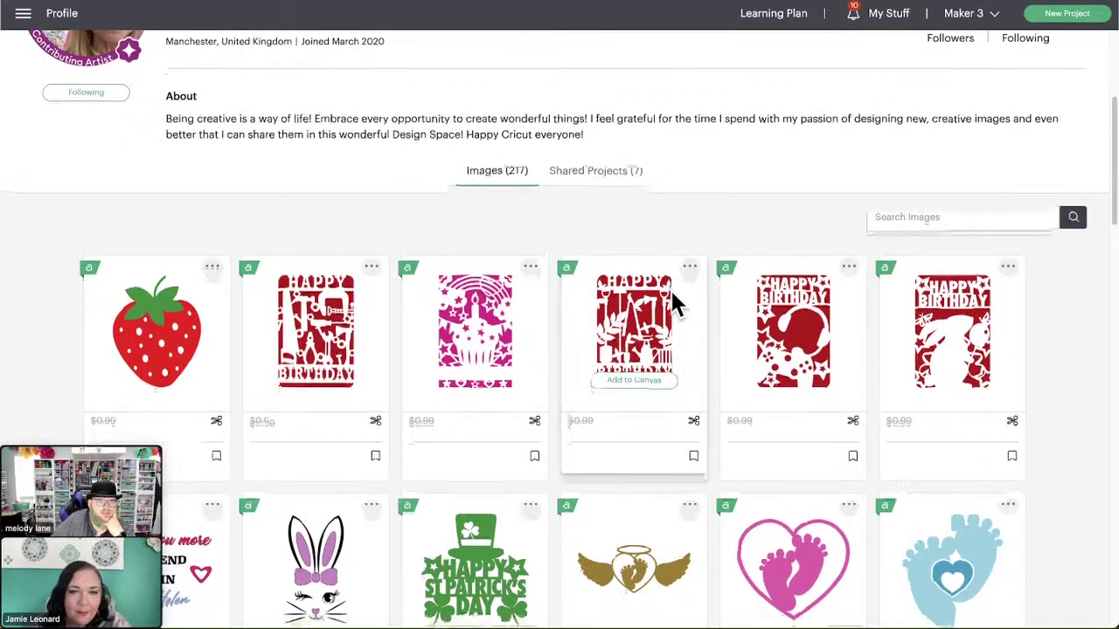
pyautogui.scroll(-1, 674, 300)
pyautogui.scroll(-2, 1088, 380)
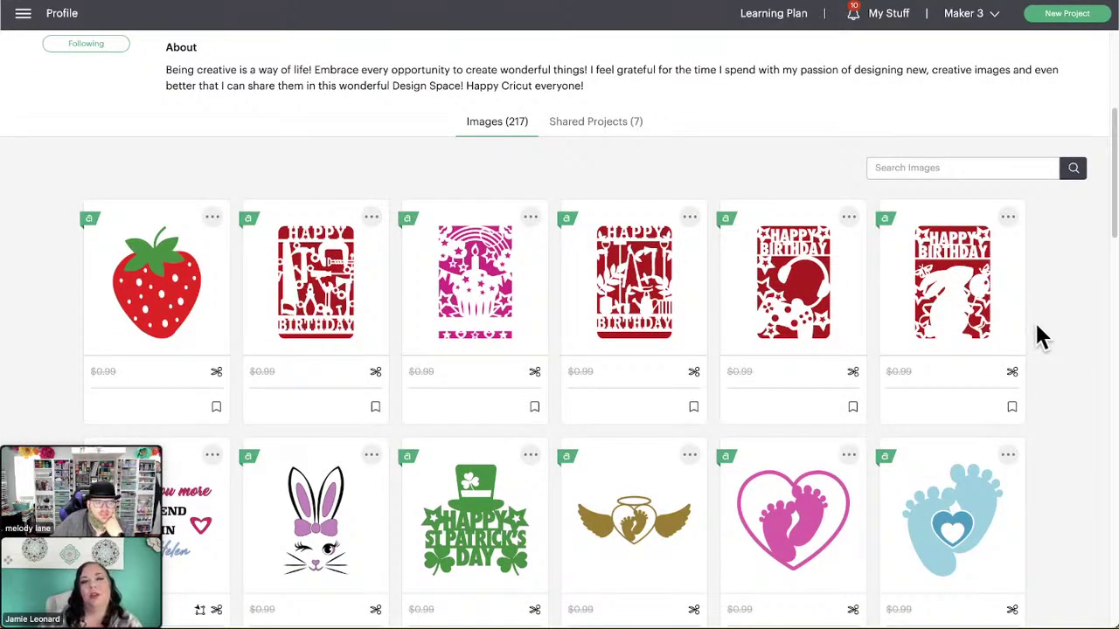
pyautogui.scroll(-2, 1040, 337)
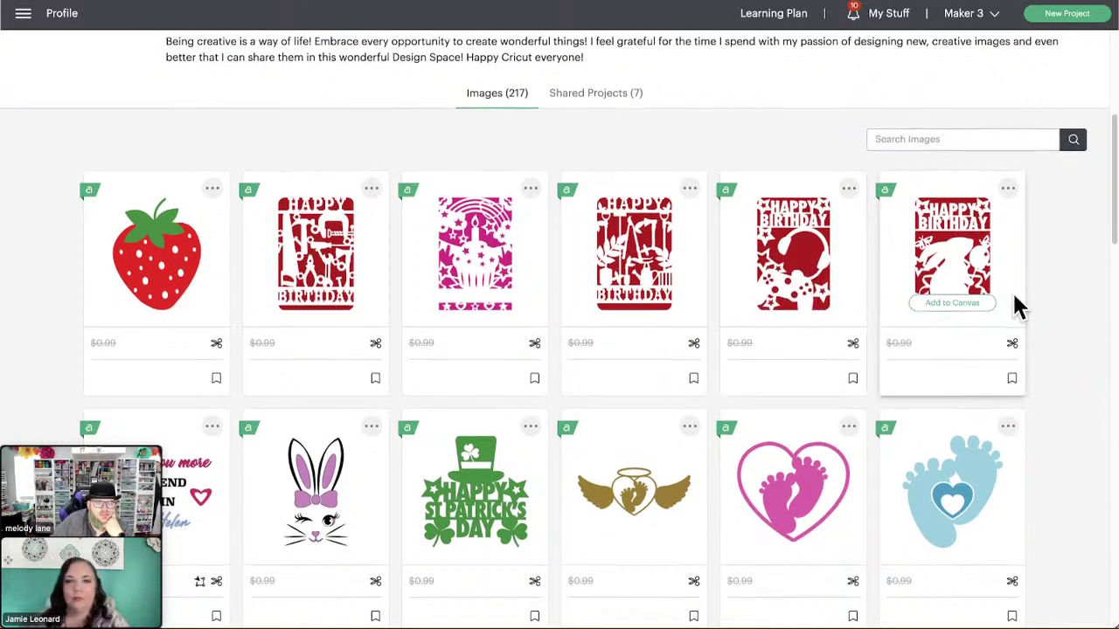
pyautogui.scroll(-2, 1017, 304)
pyautogui.scroll(-3, 1018, 302)
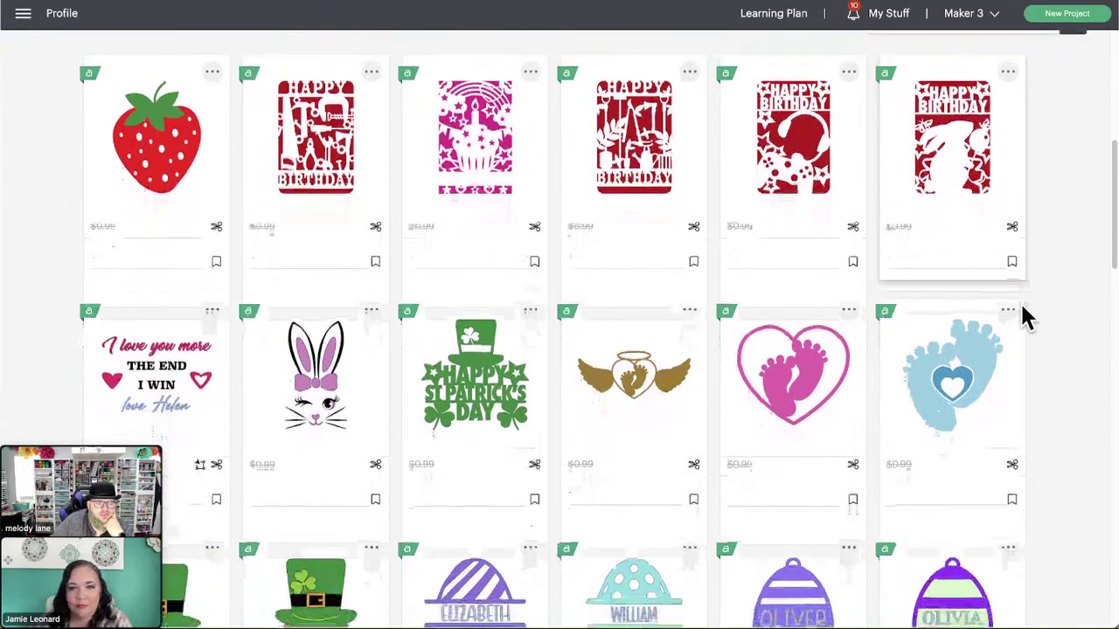
pyautogui.scroll(-1, 1027, 317)
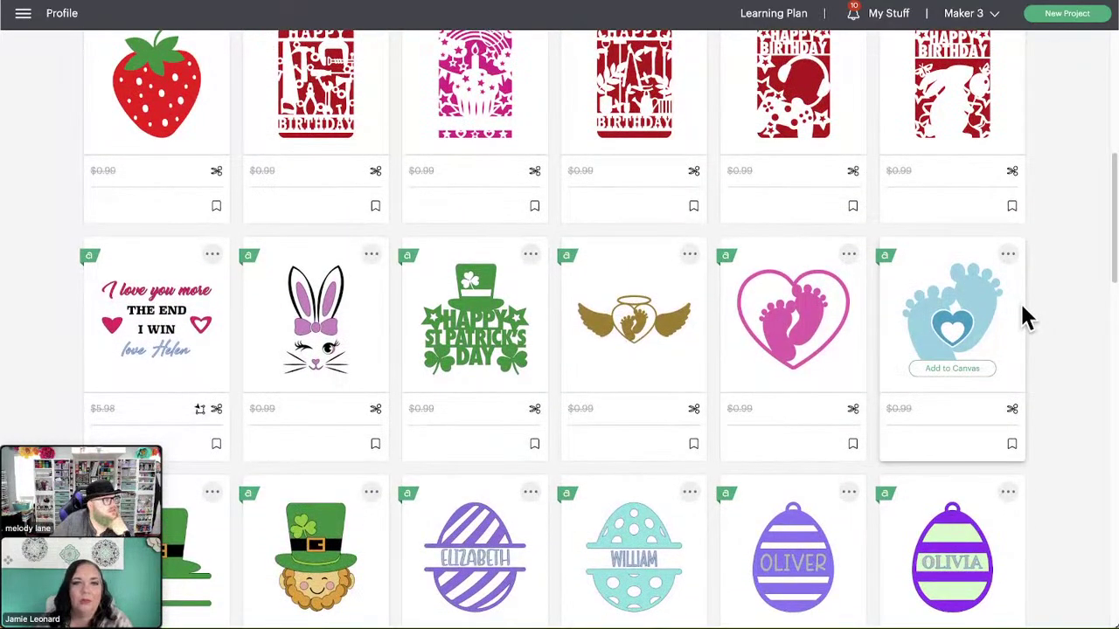
pyautogui.scroll(-1, 1020, 306)
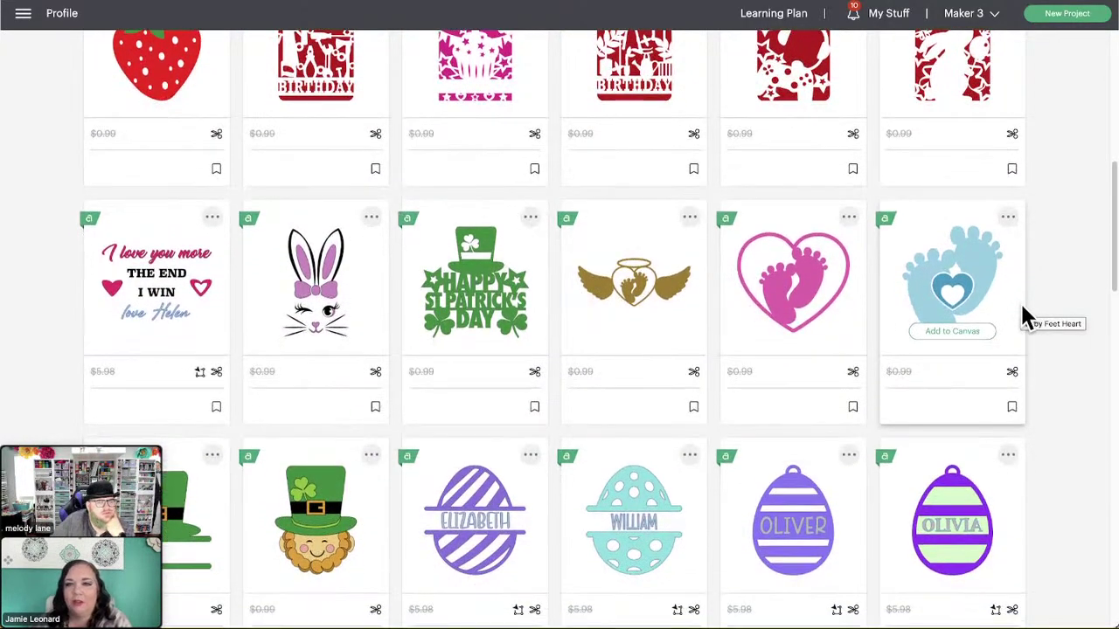
pyautogui.scroll(-1, 1023, 308)
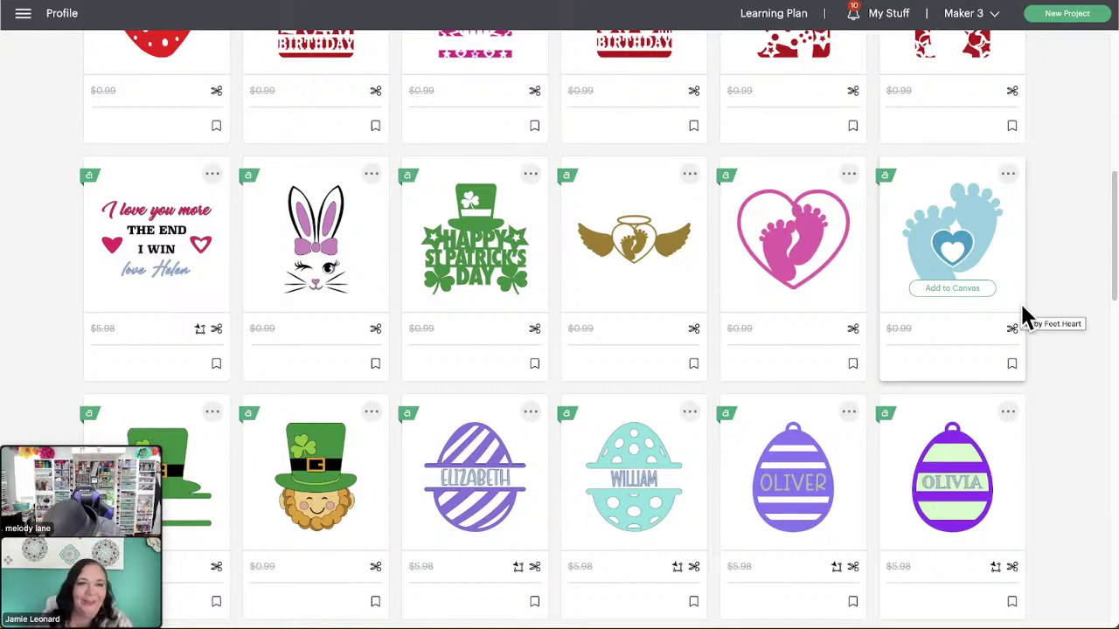
pyautogui.scroll(1, 1021, 306)
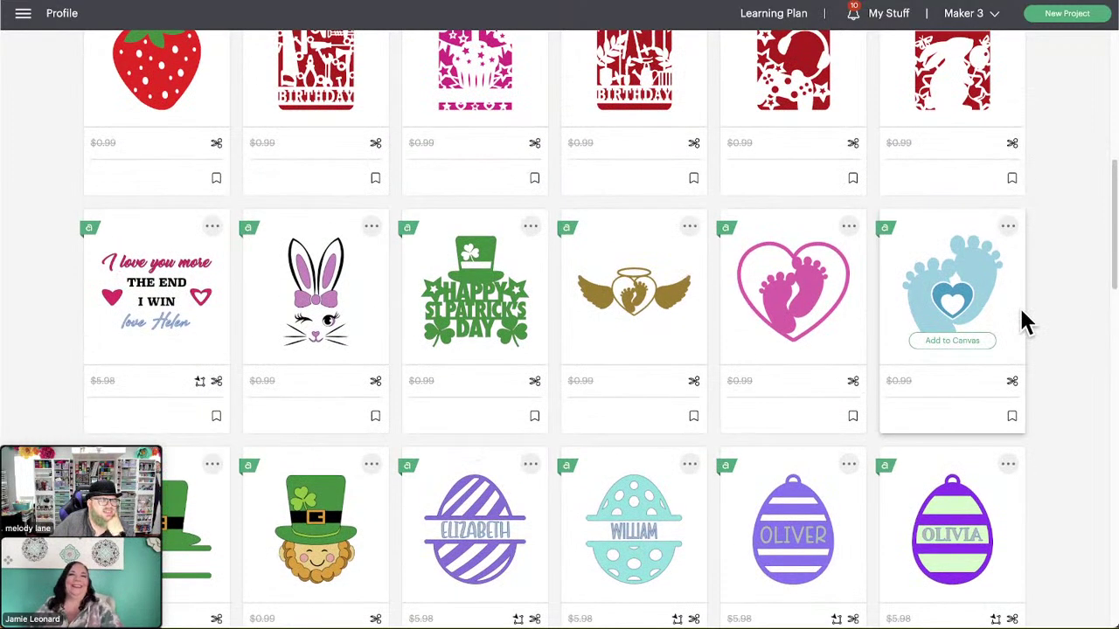
pyautogui.scroll(-1, 1017, 313)
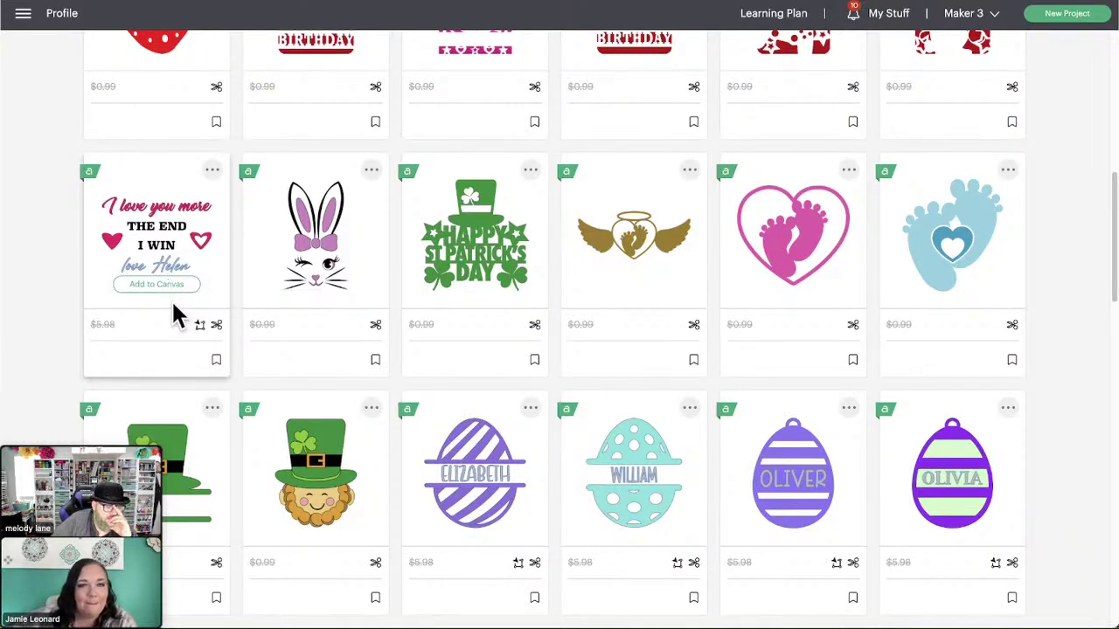
# Step: Examine the artist's Easter egg images with editable names and the wreath designs in the row below
pyautogui.scroll(-2, 848, 437)
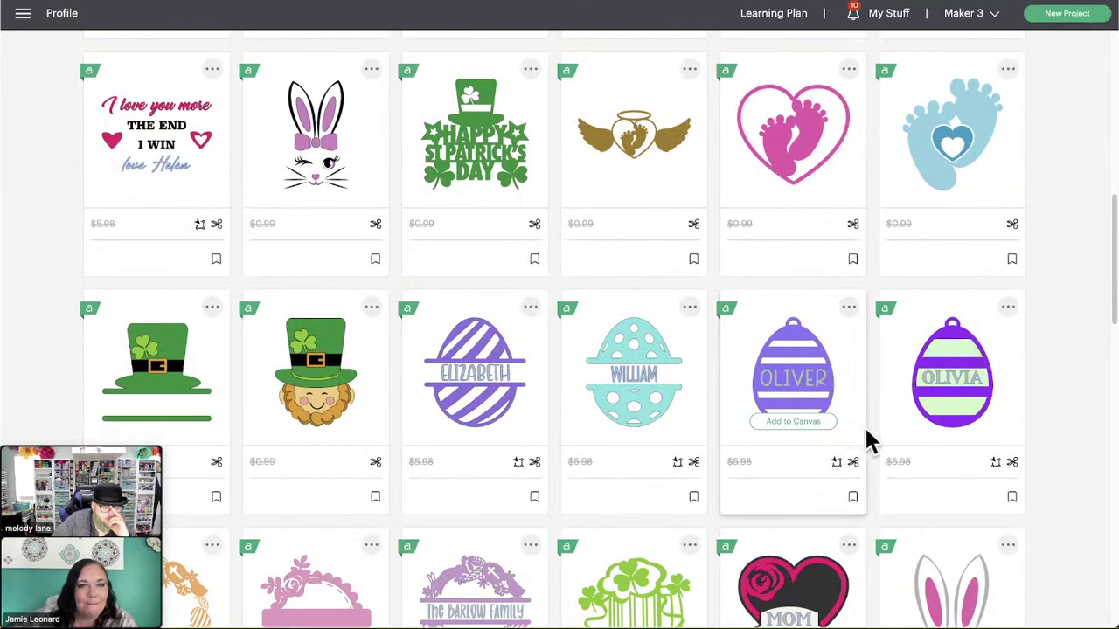
pyautogui.scroll(-2, 867, 441)
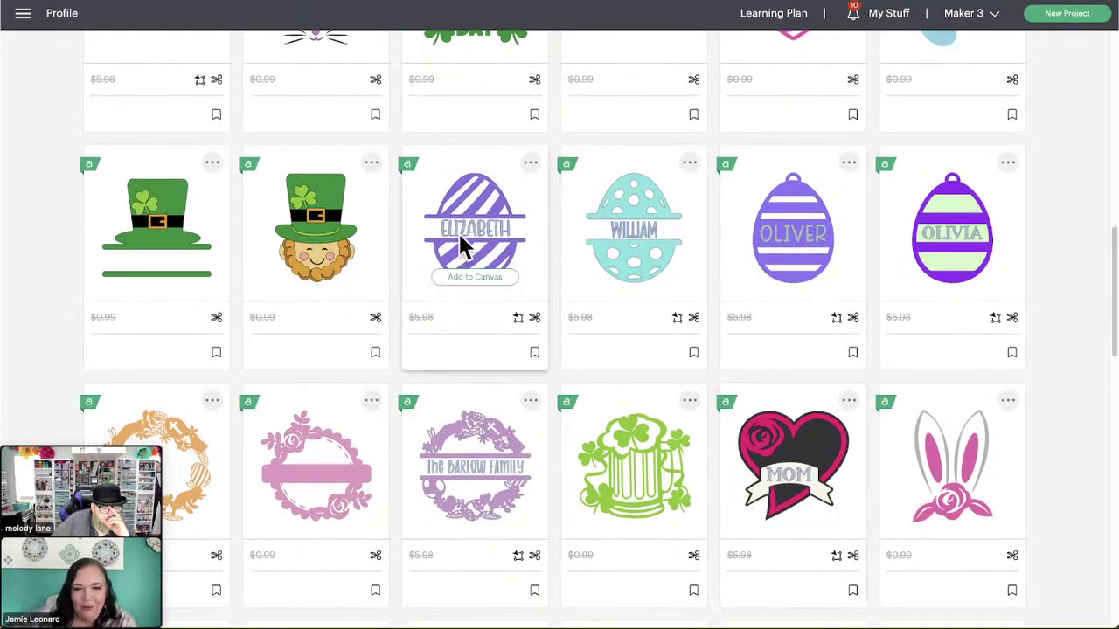
pyautogui.scroll(2, 1077, 386)
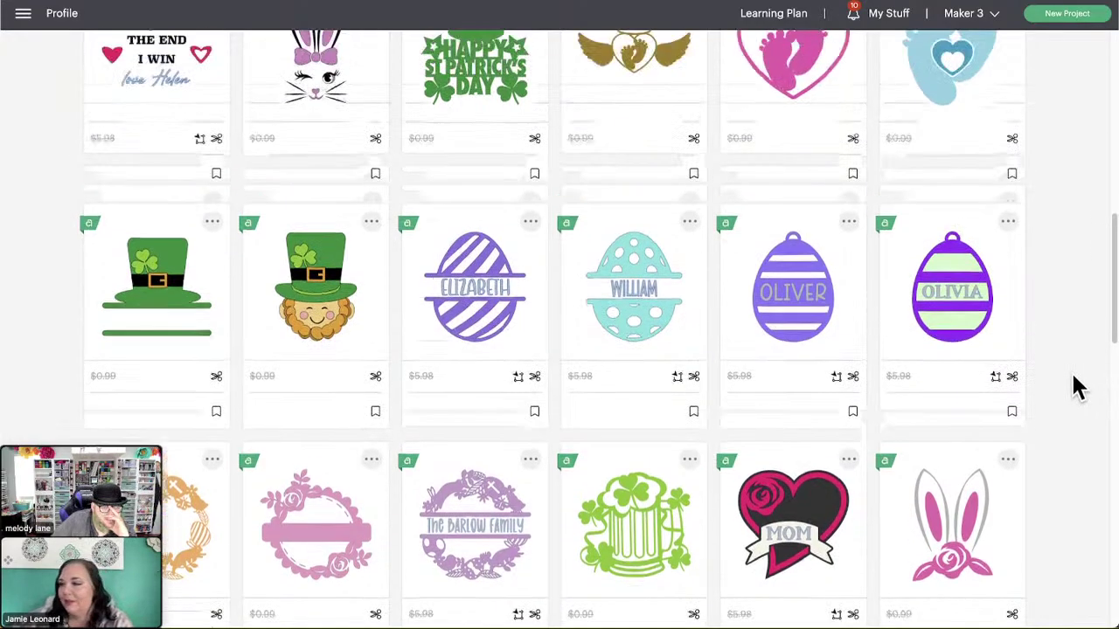
pyautogui.scroll(-1, 1073, 426)
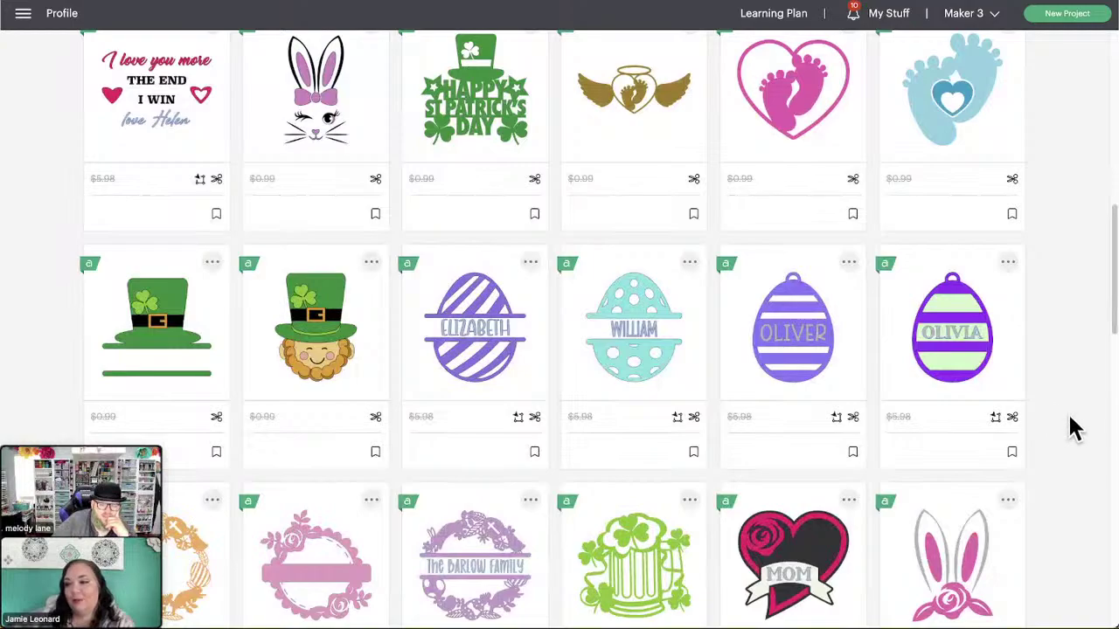
pyautogui.scroll(-1, 1084, 432)
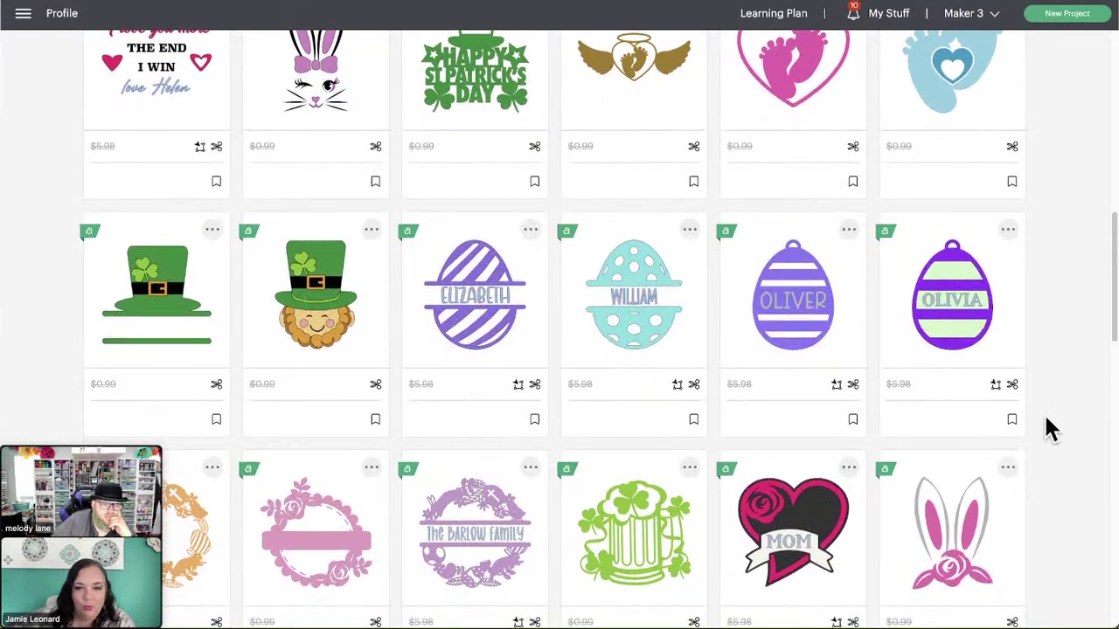
pyautogui.moveTo(466, 317)
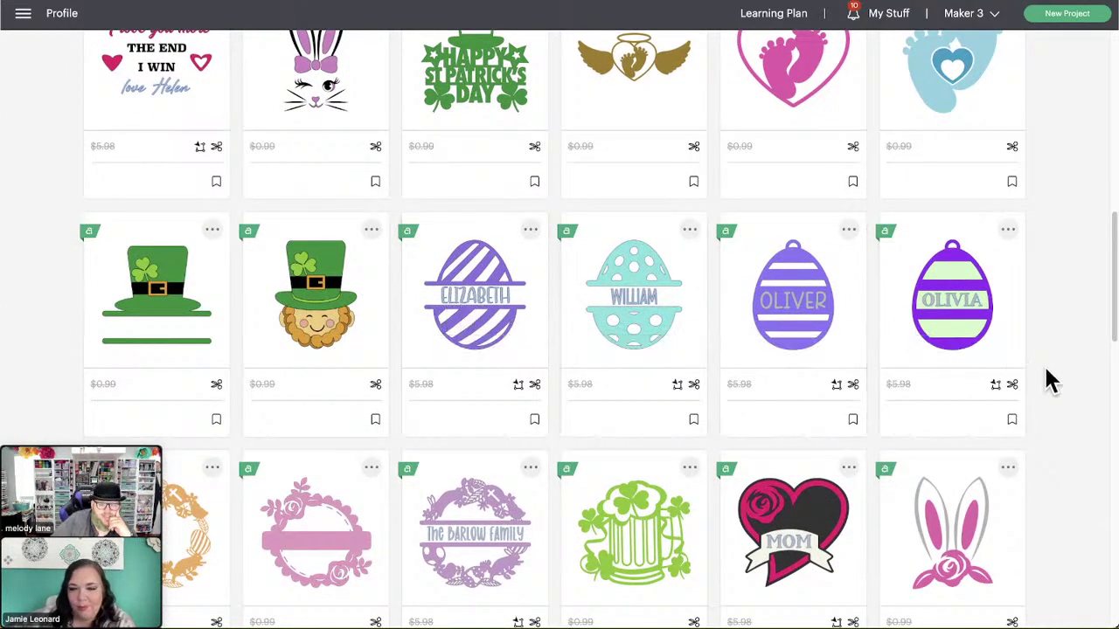
# Step: Look through the artist's bunny, Mother's Day and Valentine images down to the floral animal silhouettes
pyautogui.scroll(-2, 1049, 385)
pyautogui.scroll(-3, 1049, 392)
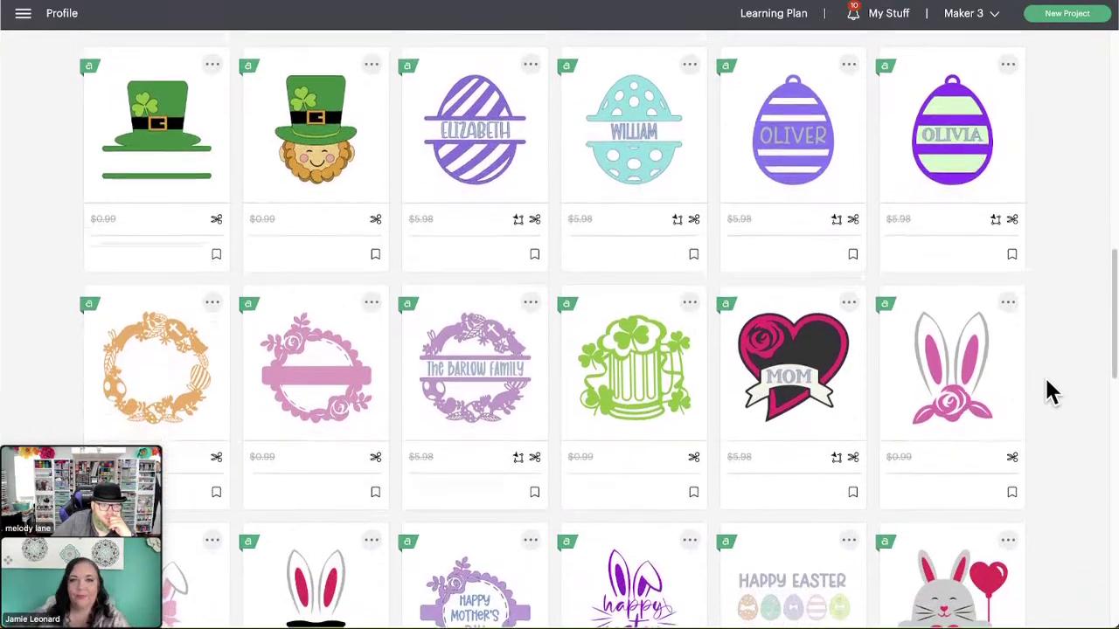
pyautogui.scroll(-1, 1049, 392)
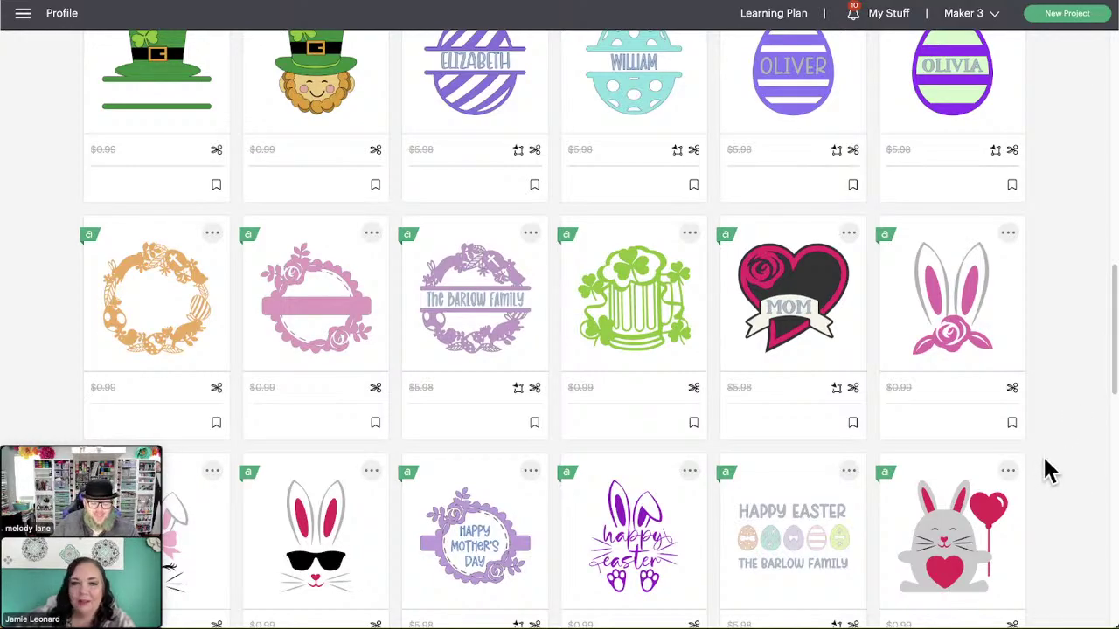
pyautogui.scroll(-2, 961, 455)
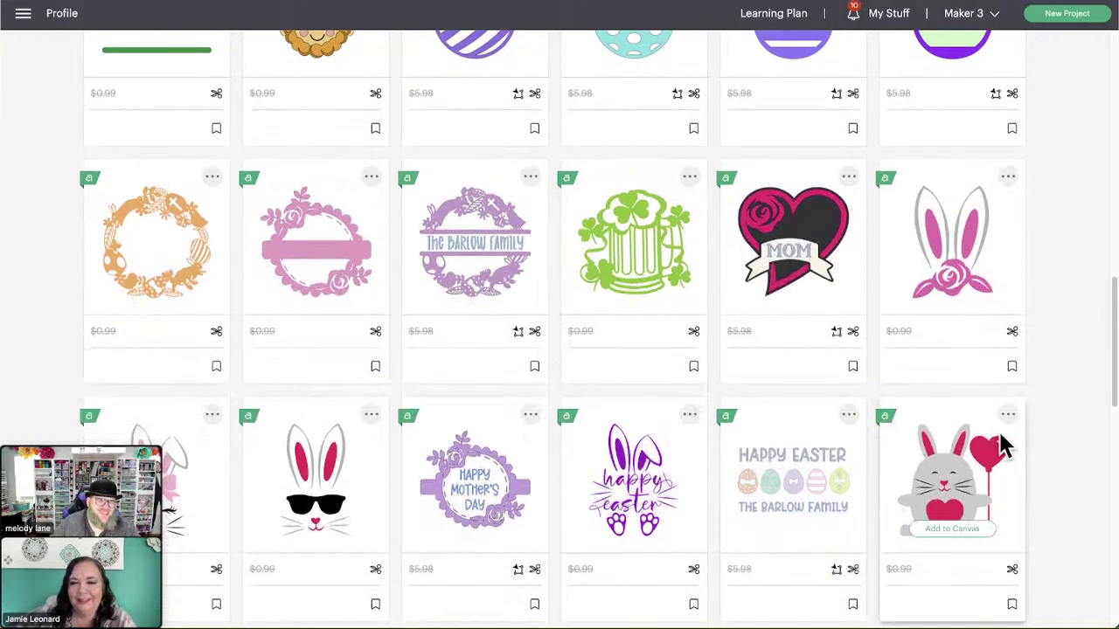
pyautogui.scroll(-4, 1003, 446)
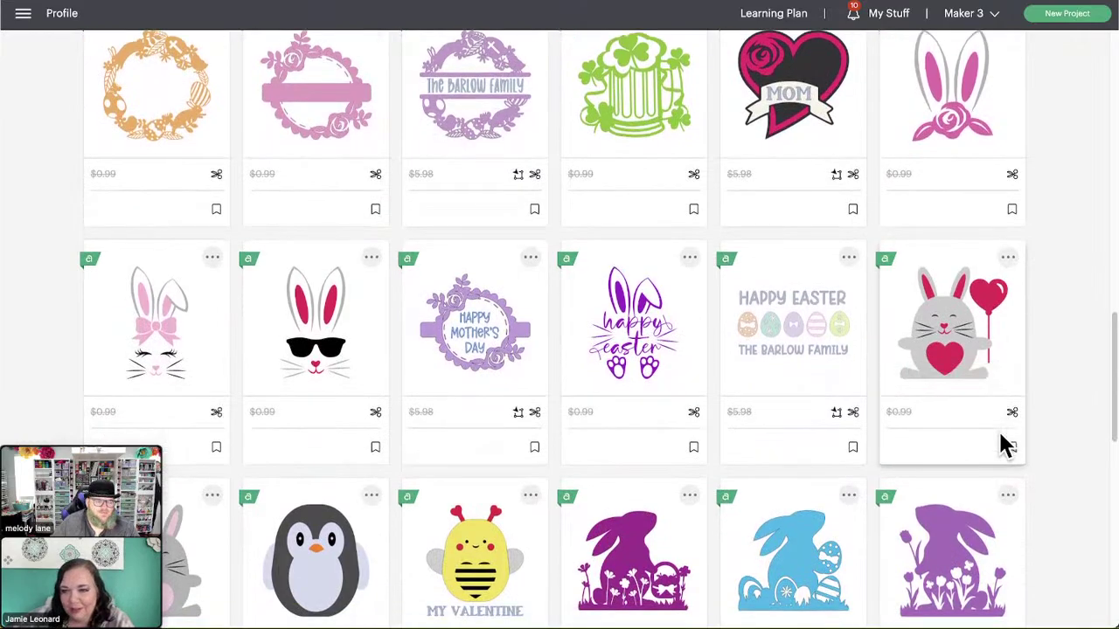
pyautogui.scroll(-2, 1003, 442)
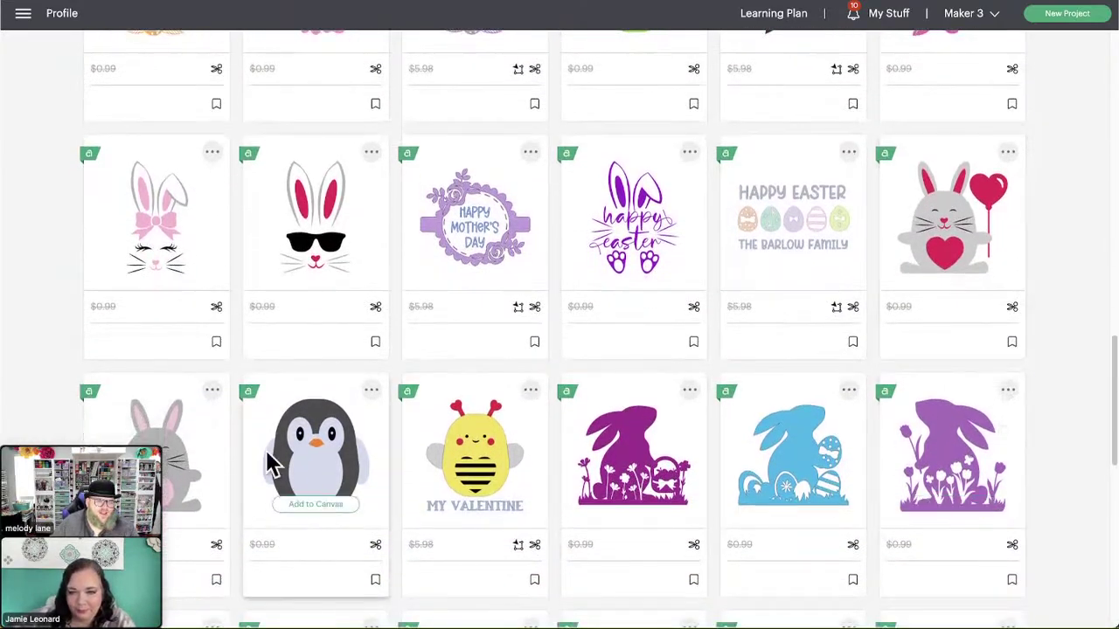
pyautogui.scroll(-2, 1060, 425)
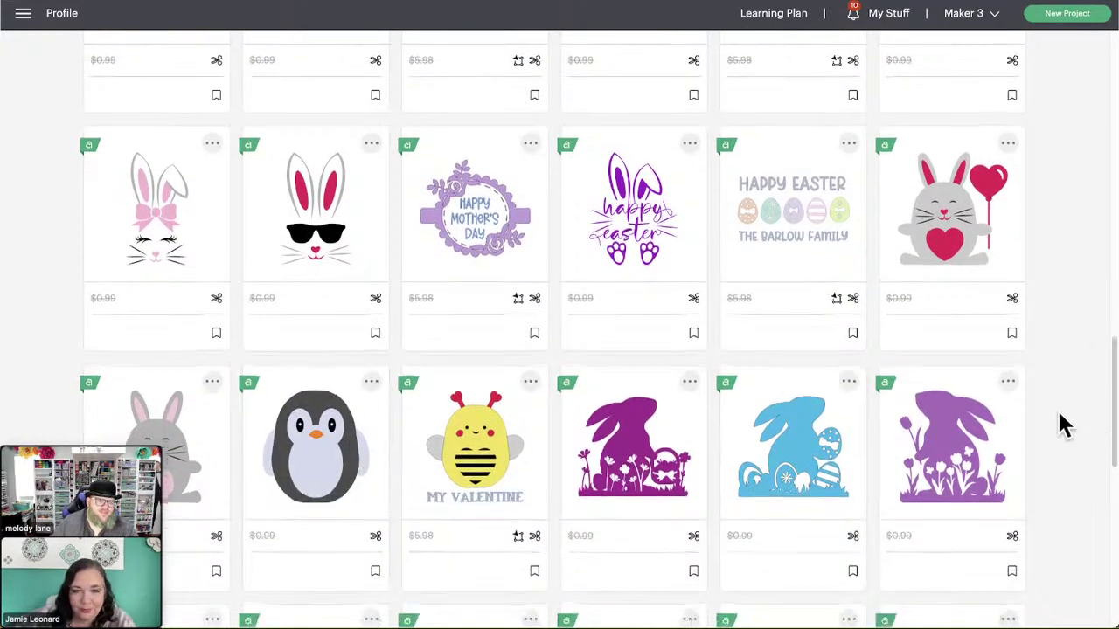
pyautogui.scroll(-2, 1069, 424)
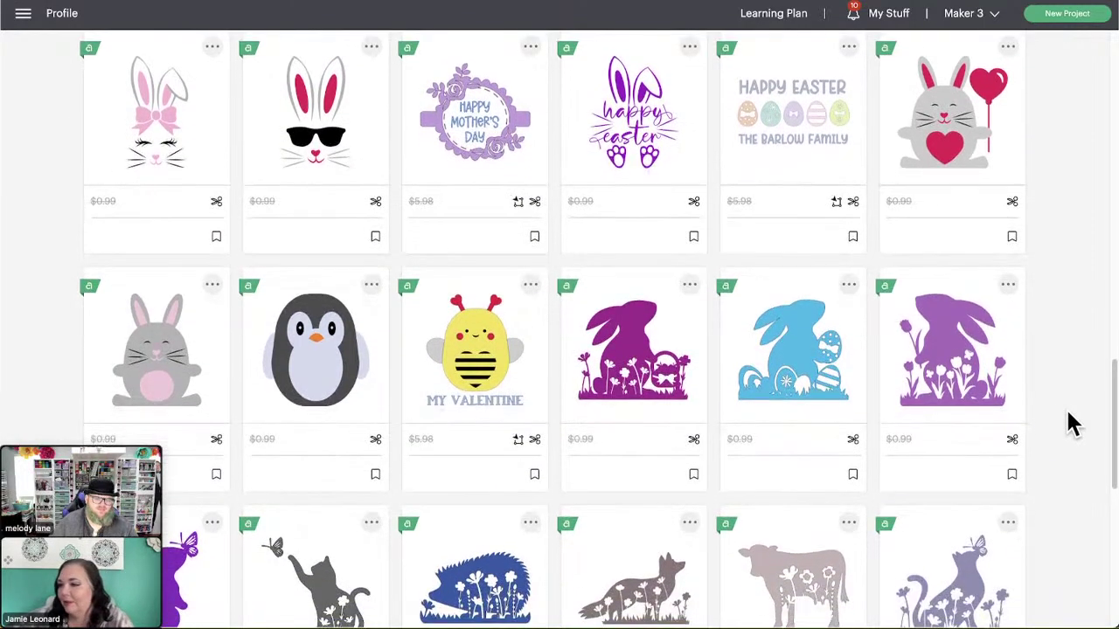
# Step: Examine the artist's floral animal silhouettes, including the bunnies, cats, hedgehog, fox and cow
pyautogui.scroll(-1, 1071, 425)
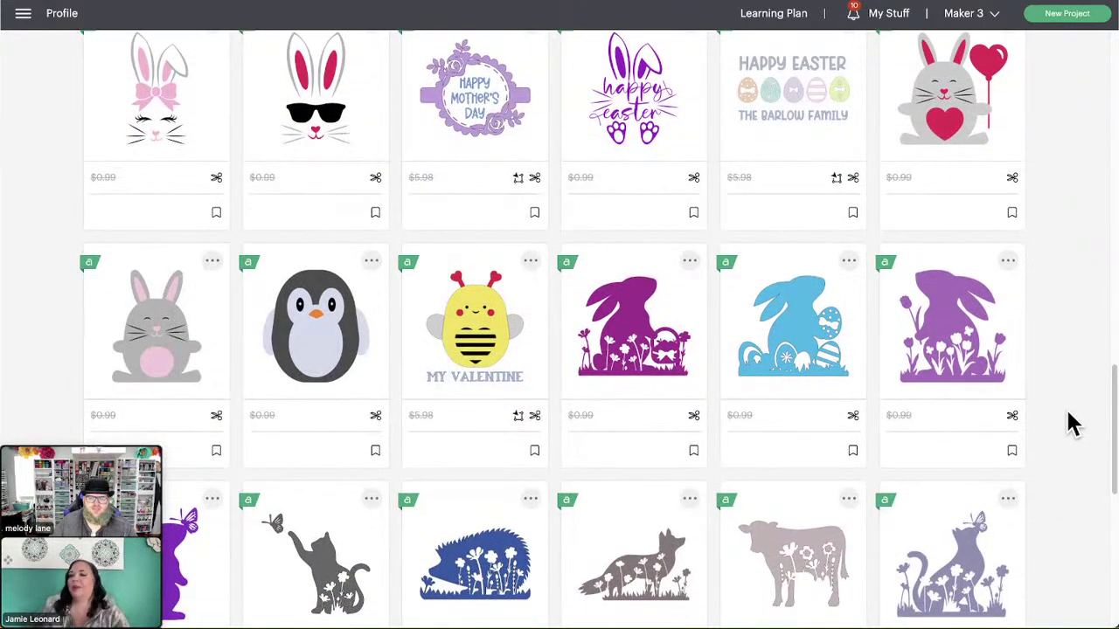
pyautogui.scroll(-2, 1072, 424)
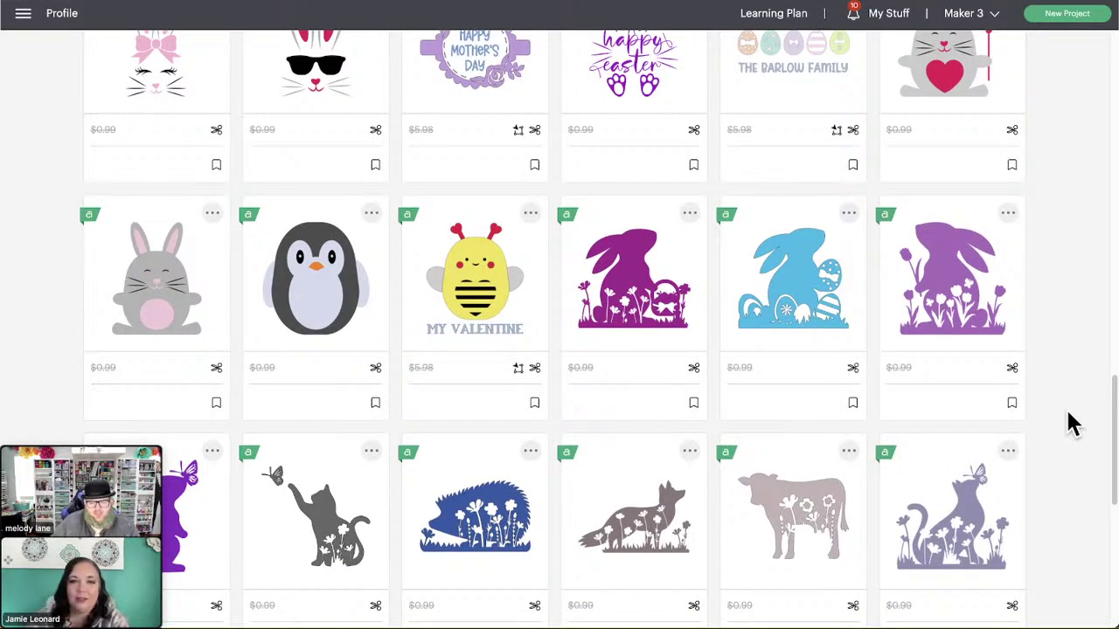
pyautogui.scroll(-2, 1064, 398)
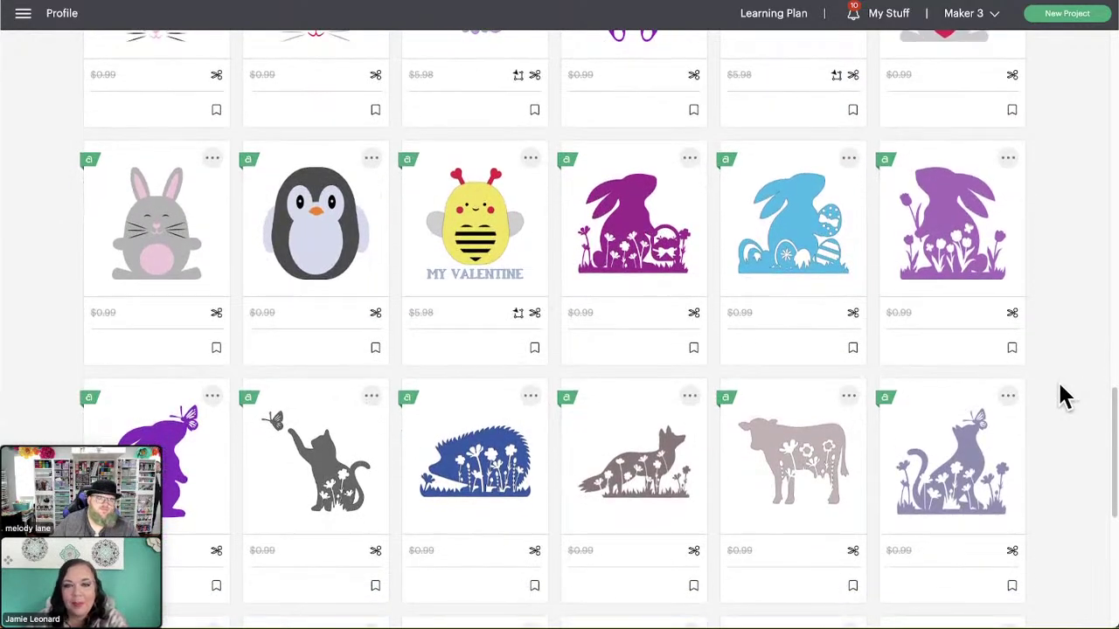
pyautogui.scroll(-2, 1057, 400)
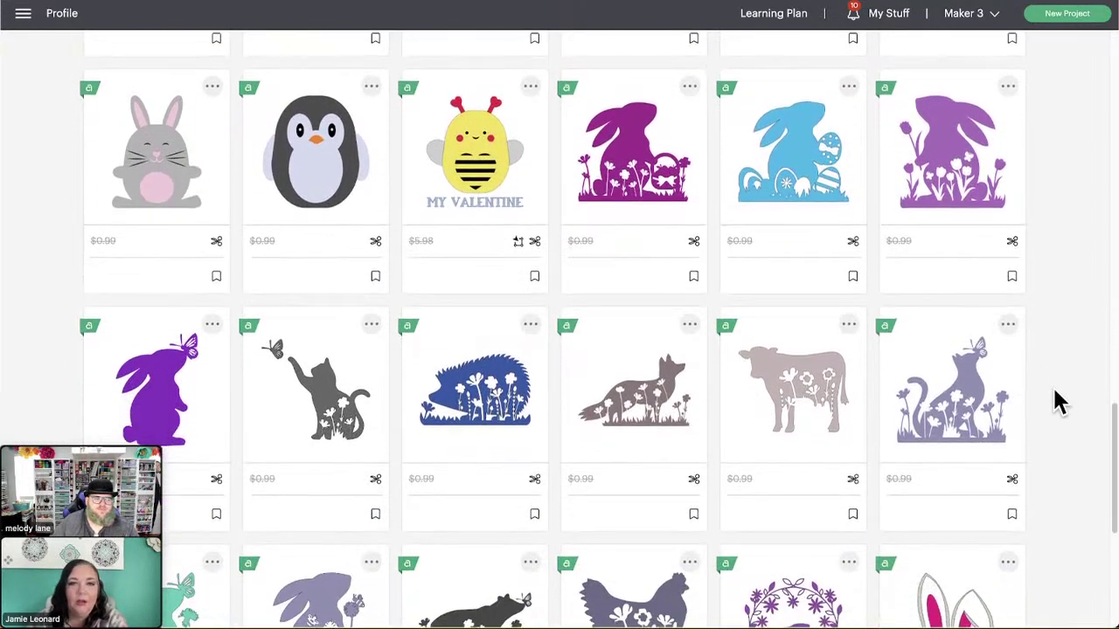
pyautogui.moveTo(472, 406)
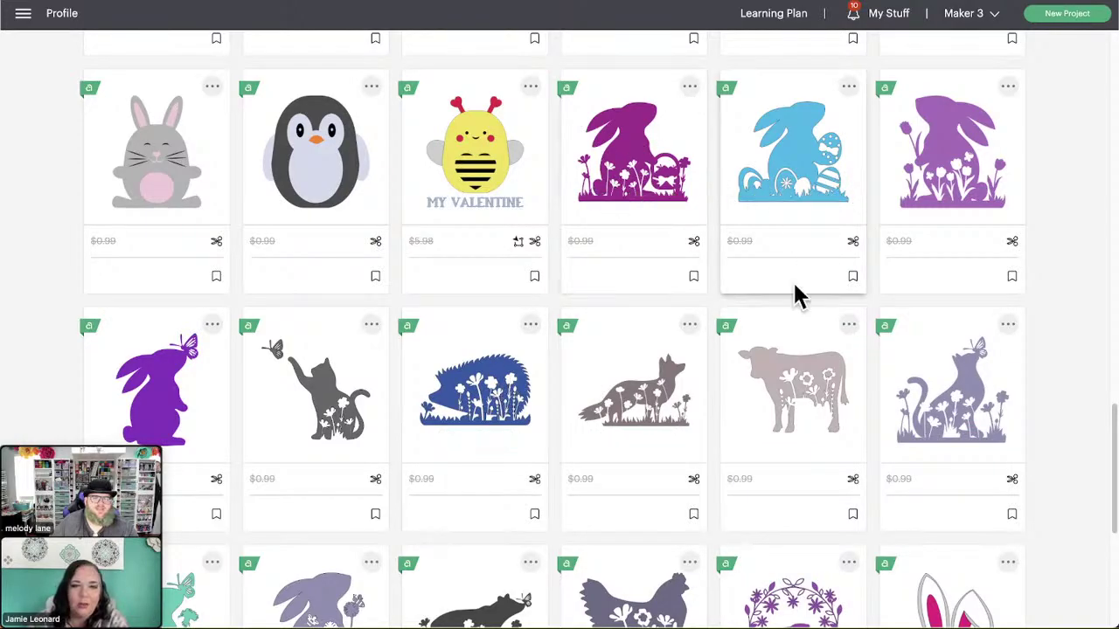
pyautogui.moveTo(808, 463)
pyautogui.moveTo(992, 349)
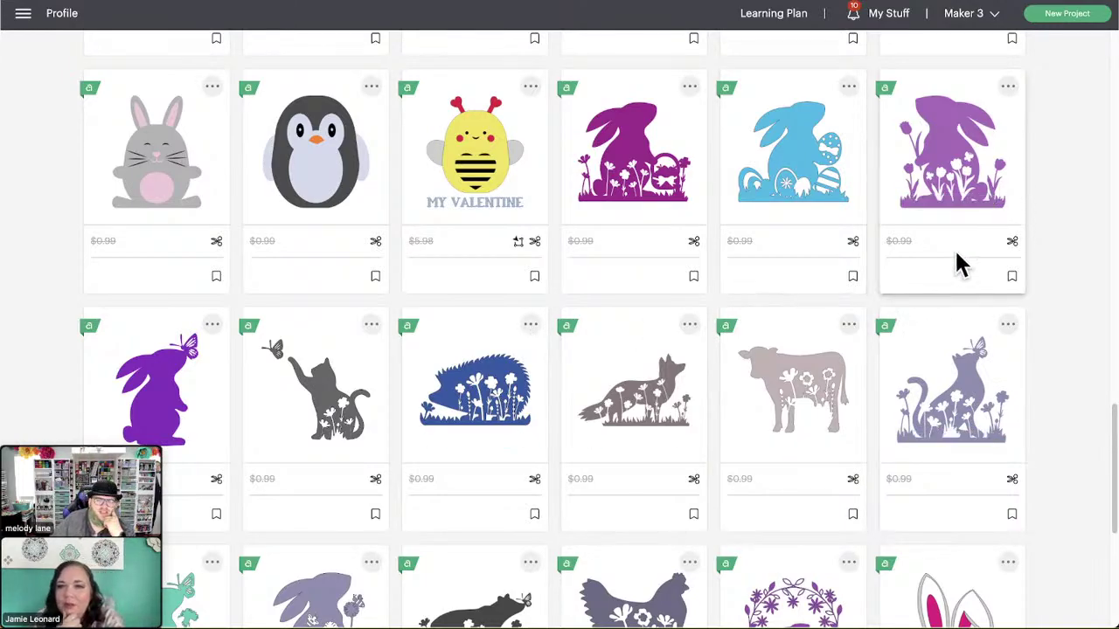
pyautogui.moveTo(433, 420)
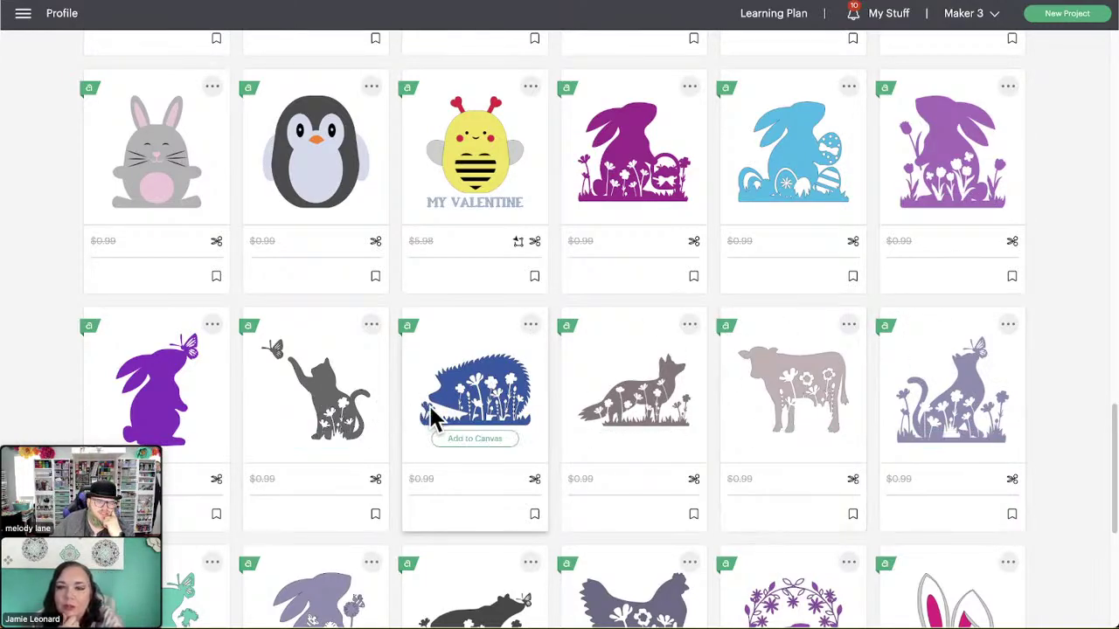
pyautogui.moveTo(257, 363)
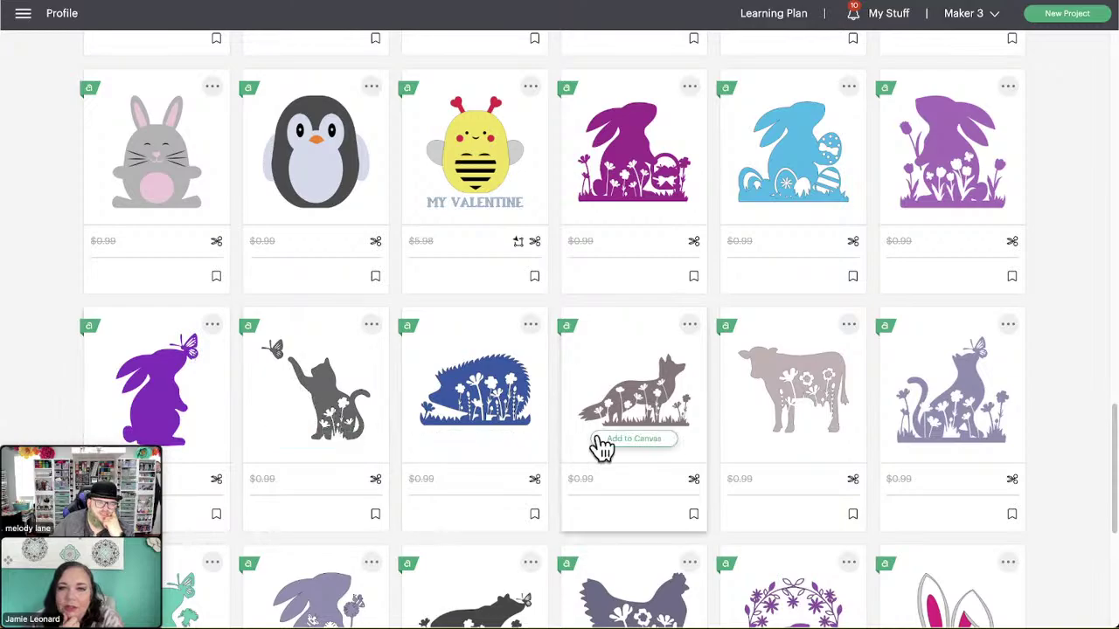
pyautogui.moveTo(813, 402)
pyautogui.moveTo(619, 399)
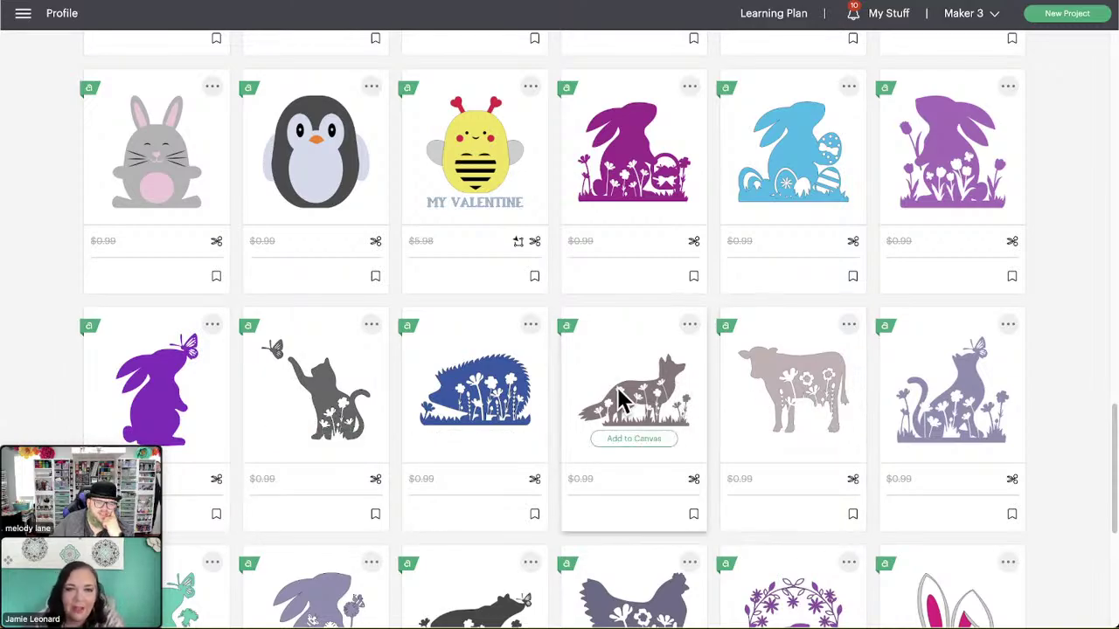
# Step: Look through the artist's floral bear, chicken and bunny wreath images down to the patterned Easter eggs and Valentine's Day designs
pyautogui.scroll(-3, 508, 382)
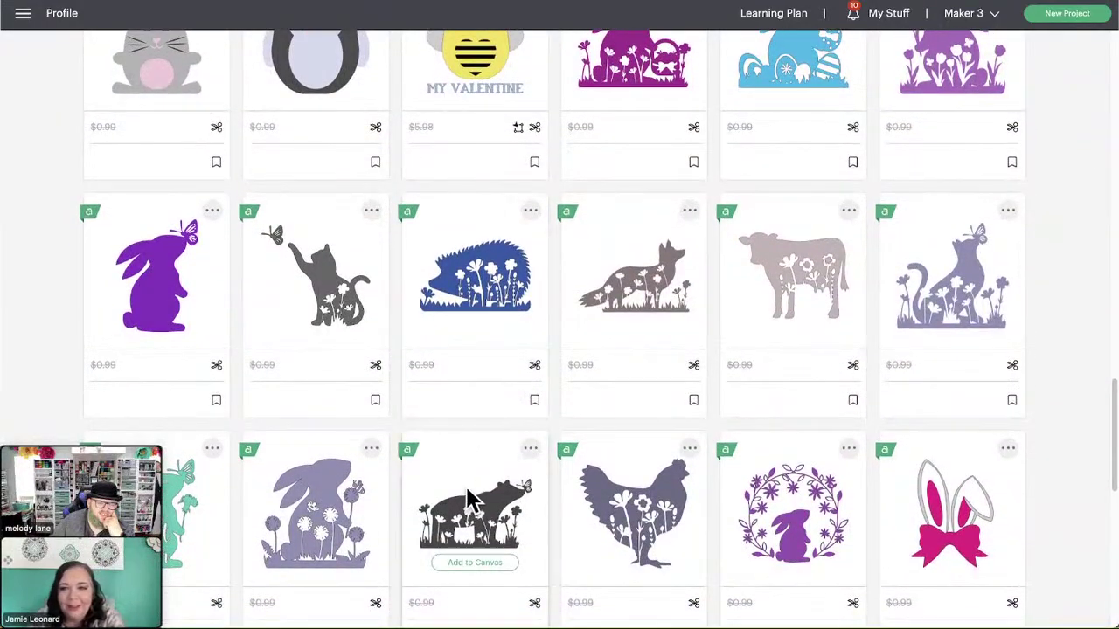
pyautogui.scroll(-2, 1097, 449)
pyautogui.scroll(-3, 1097, 448)
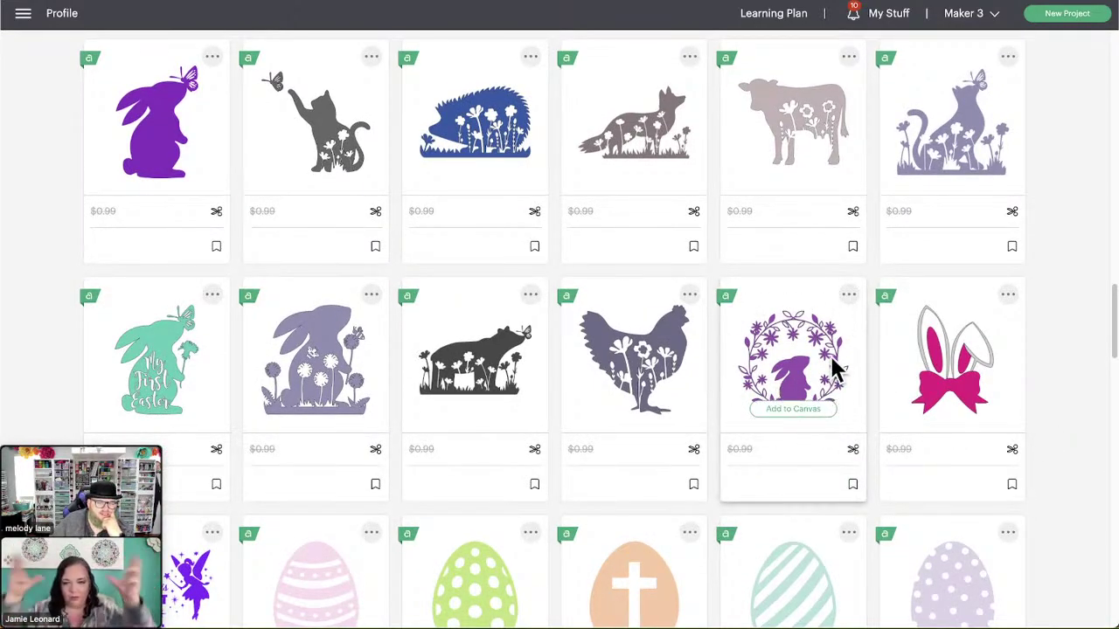
pyautogui.scroll(-2, 1068, 383)
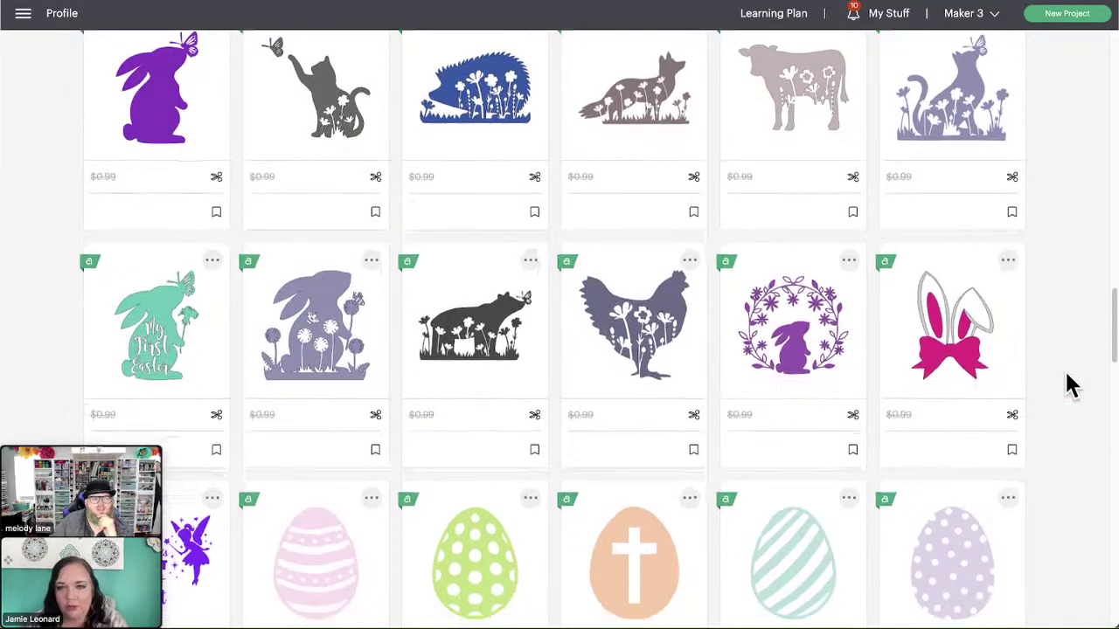
pyautogui.scroll(-2, 1070, 384)
pyautogui.scroll(-5, 1072, 385)
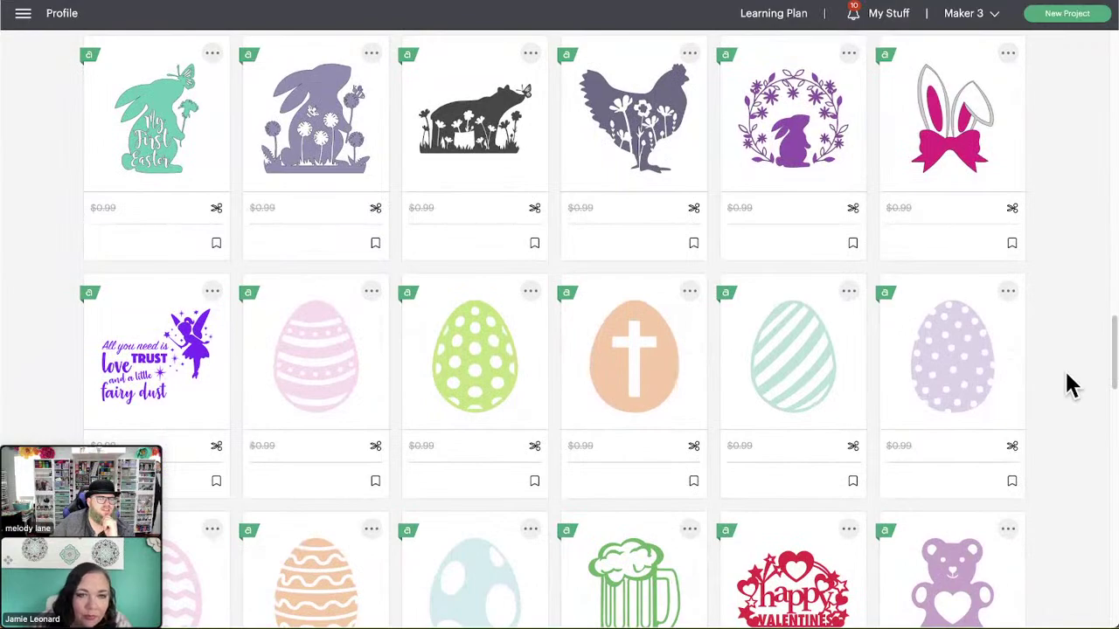
pyautogui.scroll(-2, 1072, 385)
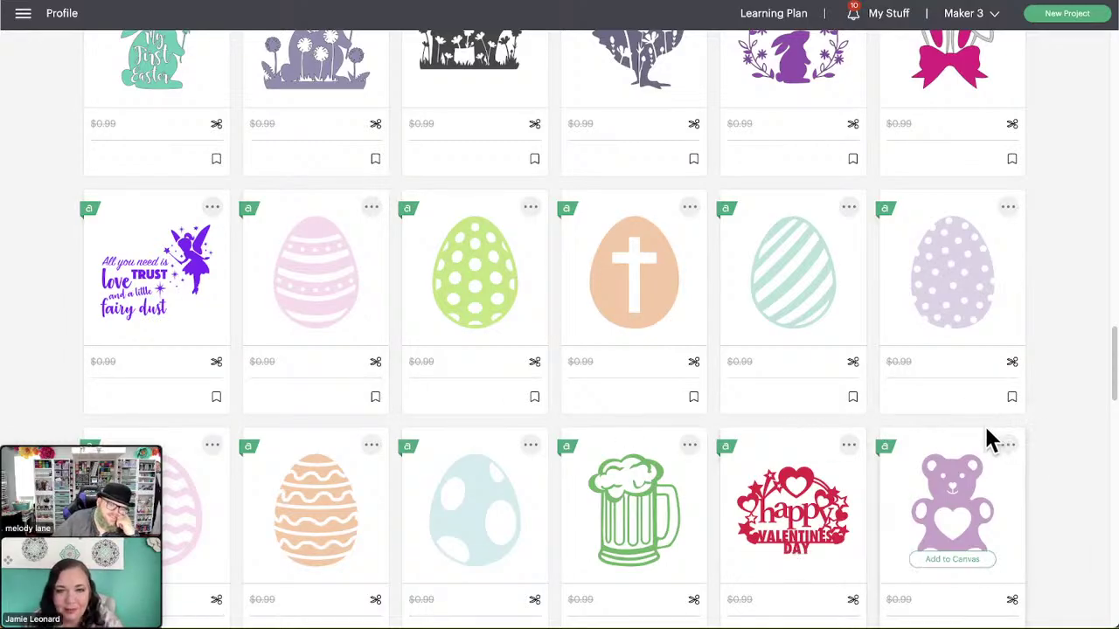
pyautogui.scroll(-2, 1054, 449)
pyautogui.scroll(-5, 1058, 441)
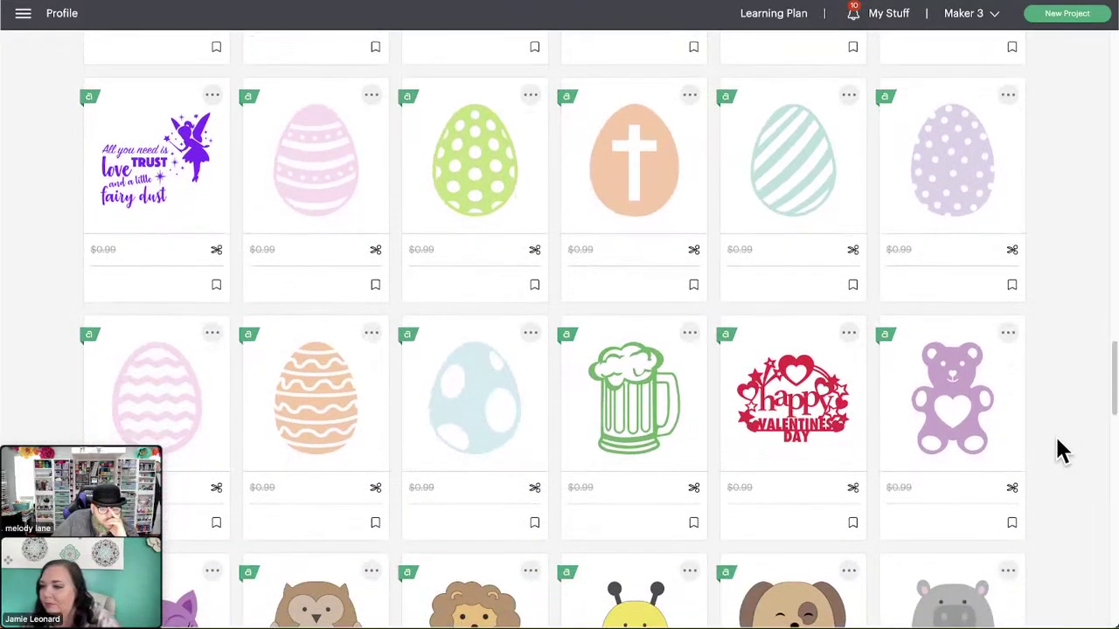
# Step: Look through the artist's cartoon animals and tool silhouettes down to the crown, birthday and trophy designs
pyautogui.scroll(-2, 1055, 435)
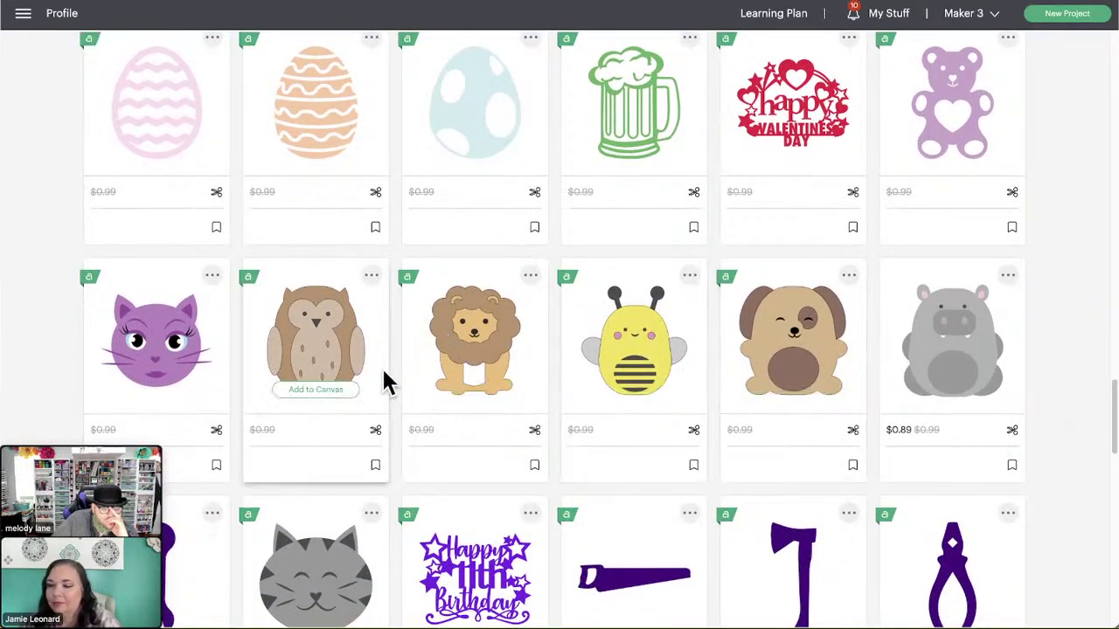
pyautogui.scroll(-1, 1041, 417)
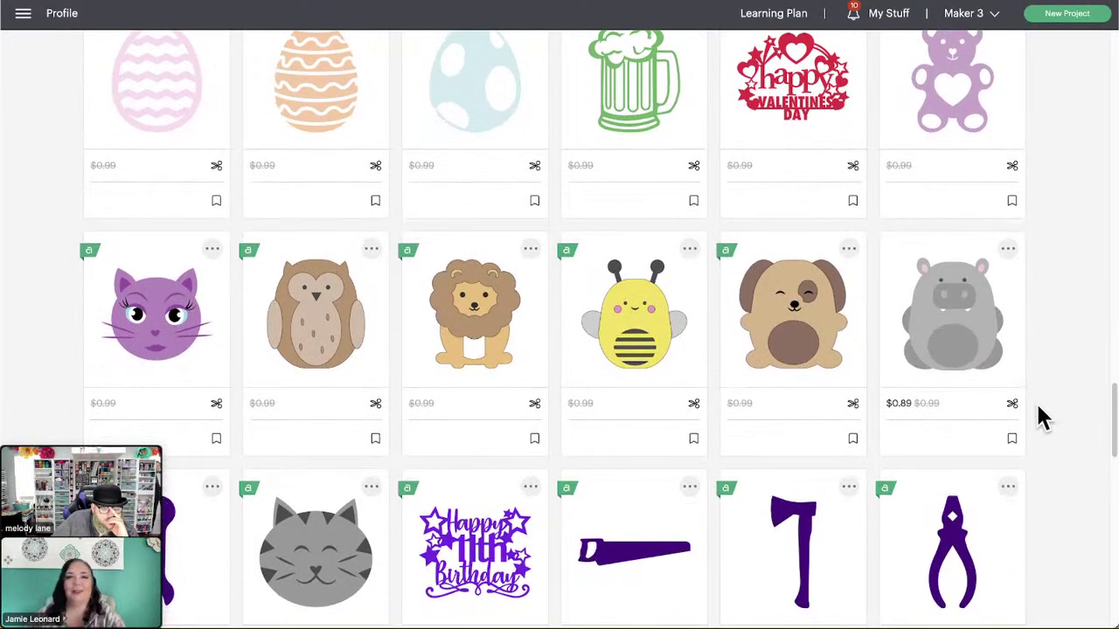
pyautogui.scroll(-4, 1040, 417)
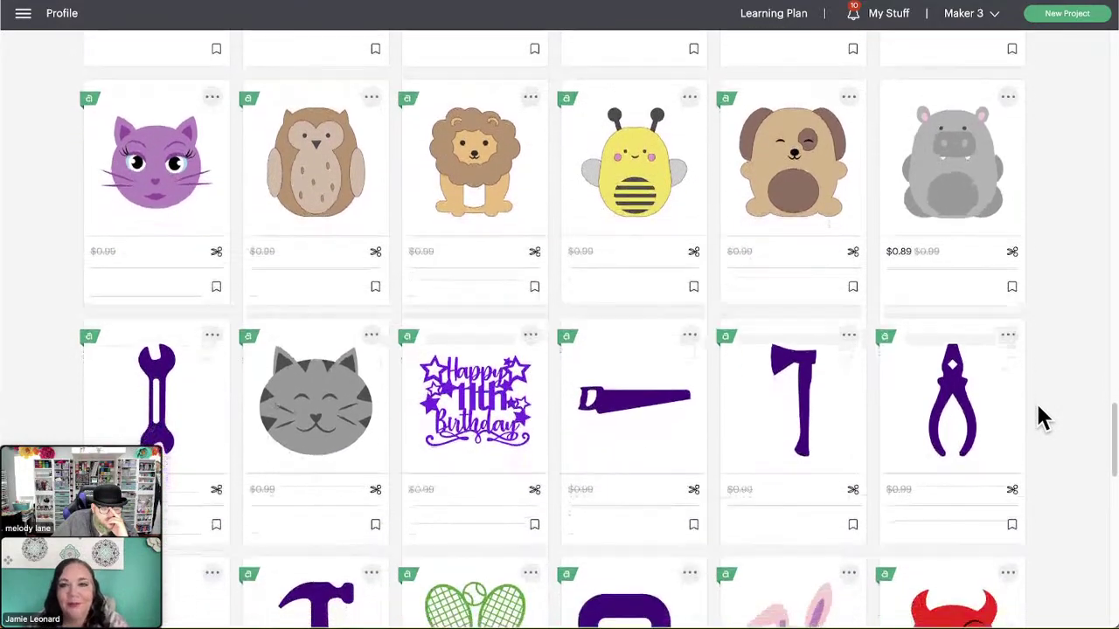
pyautogui.scroll(-3, 1040, 417)
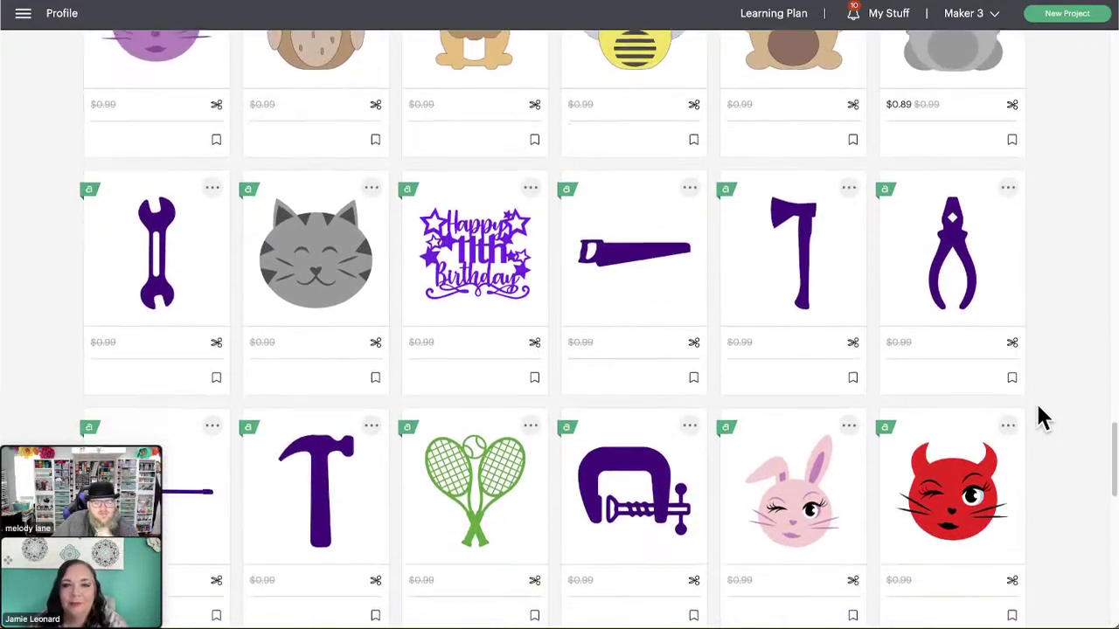
pyautogui.scroll(-2, 1058, 472)
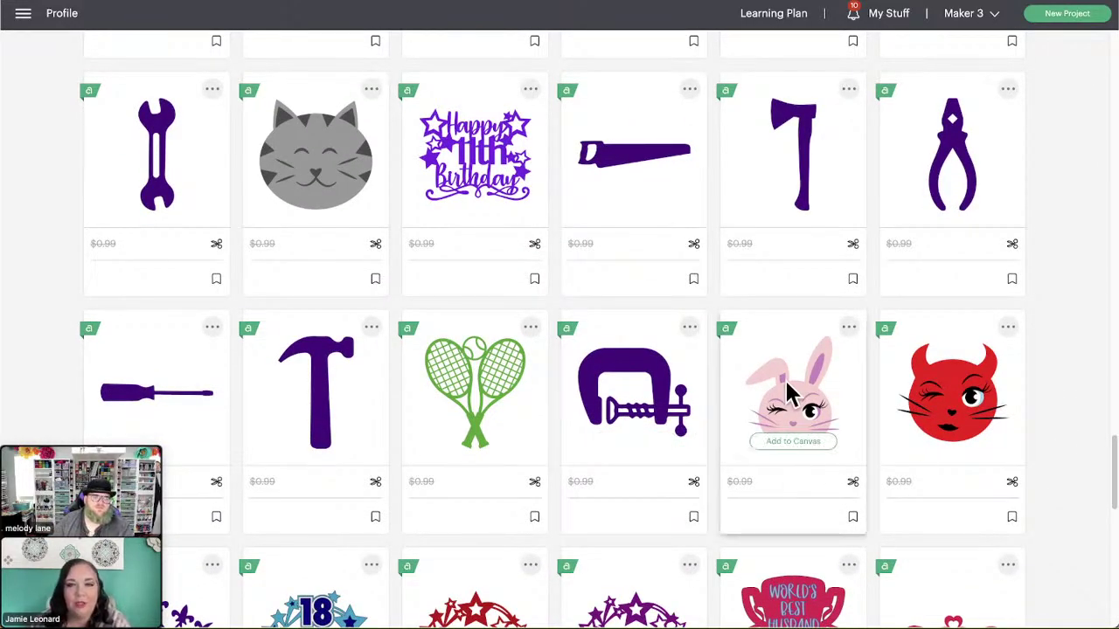
pyautogui.scroll(-2, 789, 389)
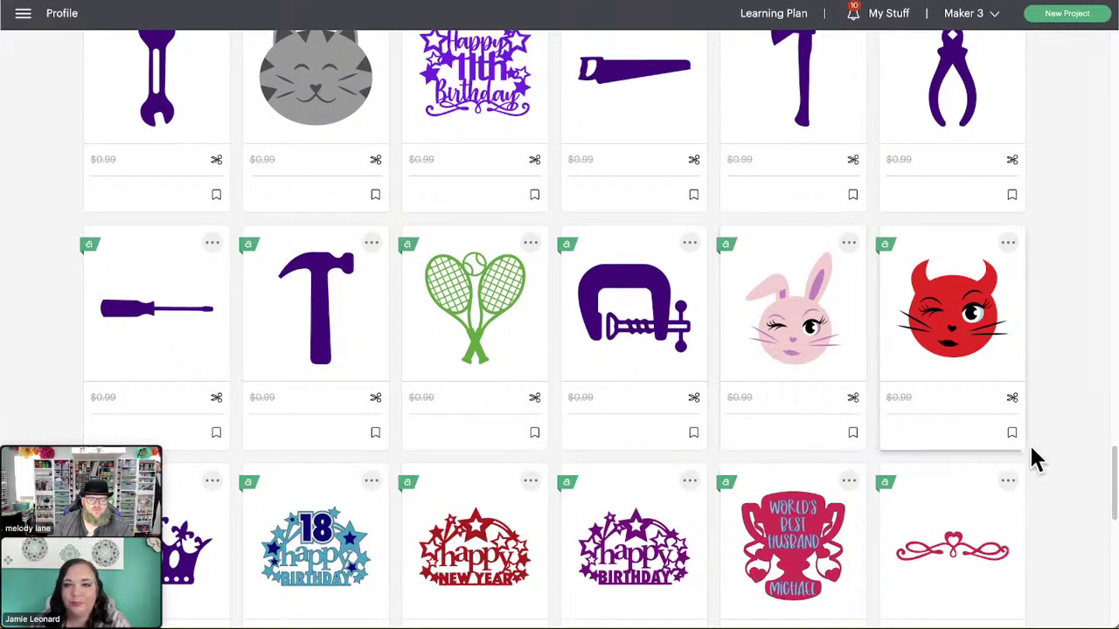
pyautogui.scroll(-1, 1047, 447)
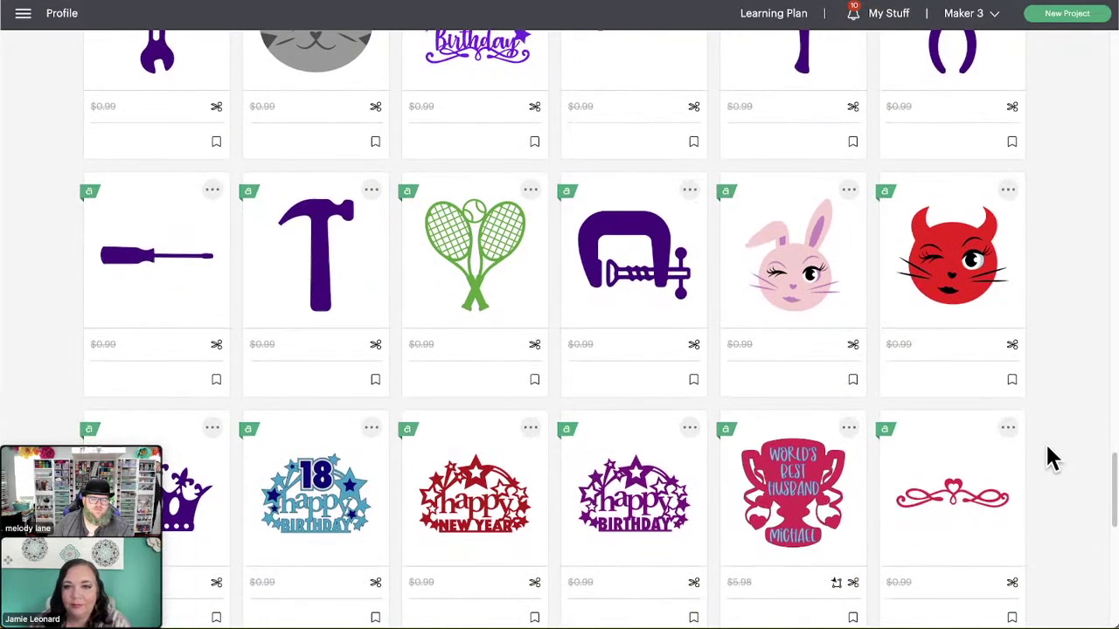
pyautogui.scroll(-2, 979, 459)
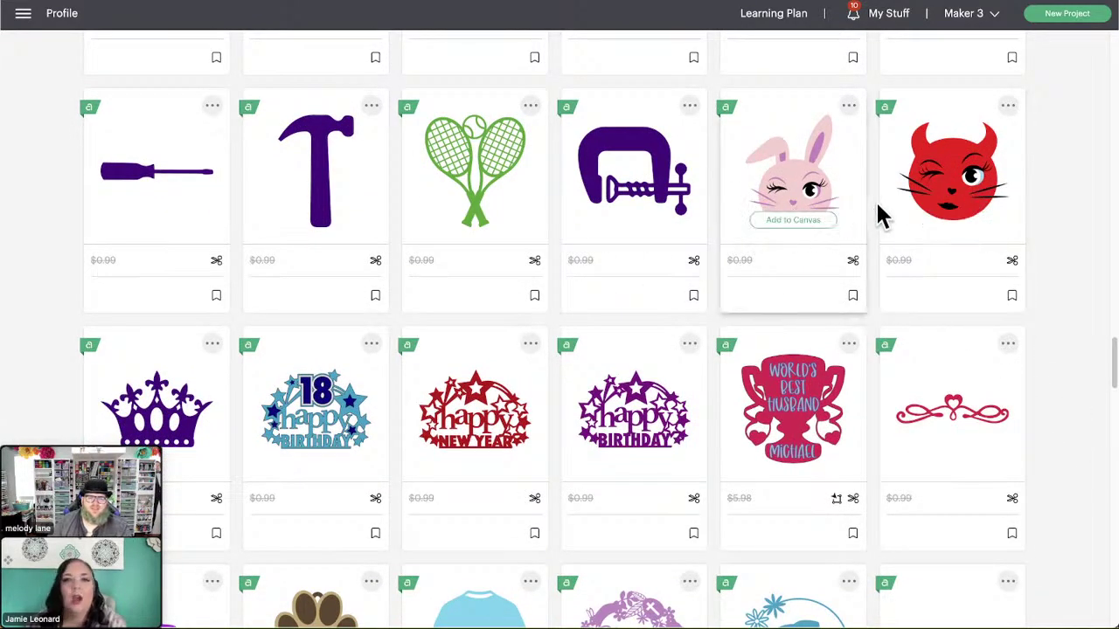
pyautogui.scroll(-1, 1081, 399)
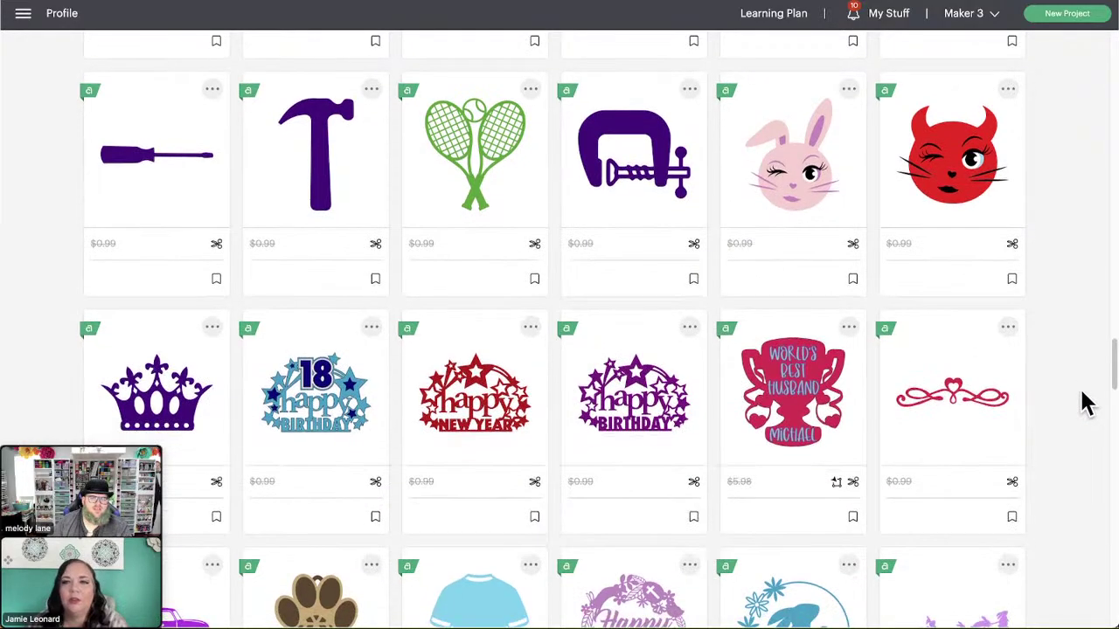
# Step: Bookmark the artist's purple image of bunnies pulling a carrot sleigh, in the row with the egg truck and Happy Easter wreath
pyautogui.scroll(-3, 1083, 402)
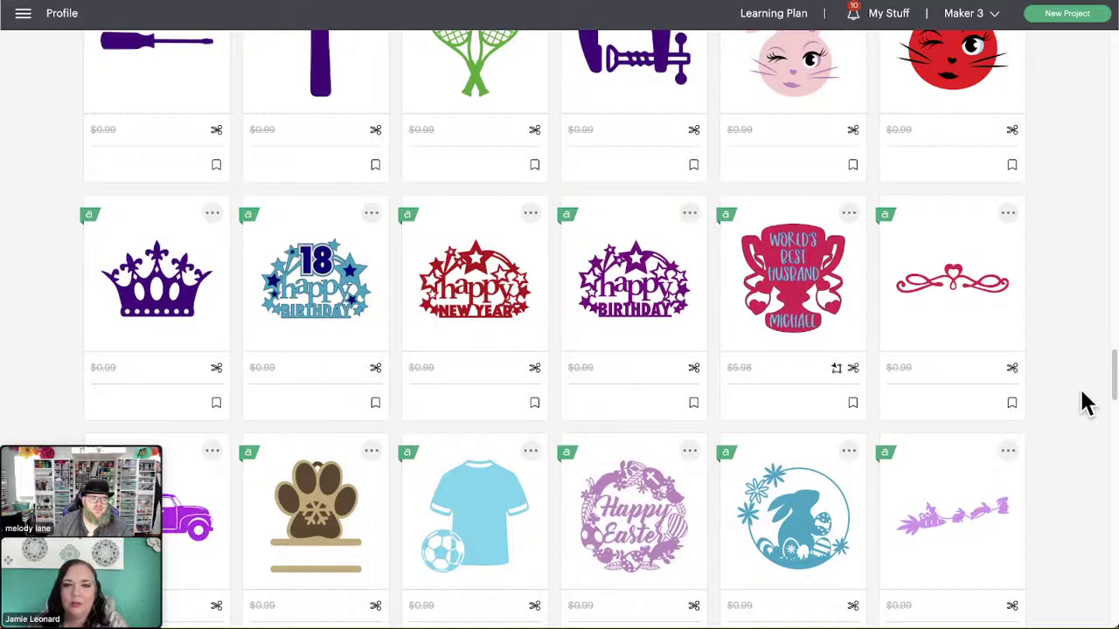
pyautogui.scroll(-4, 1083, 402)
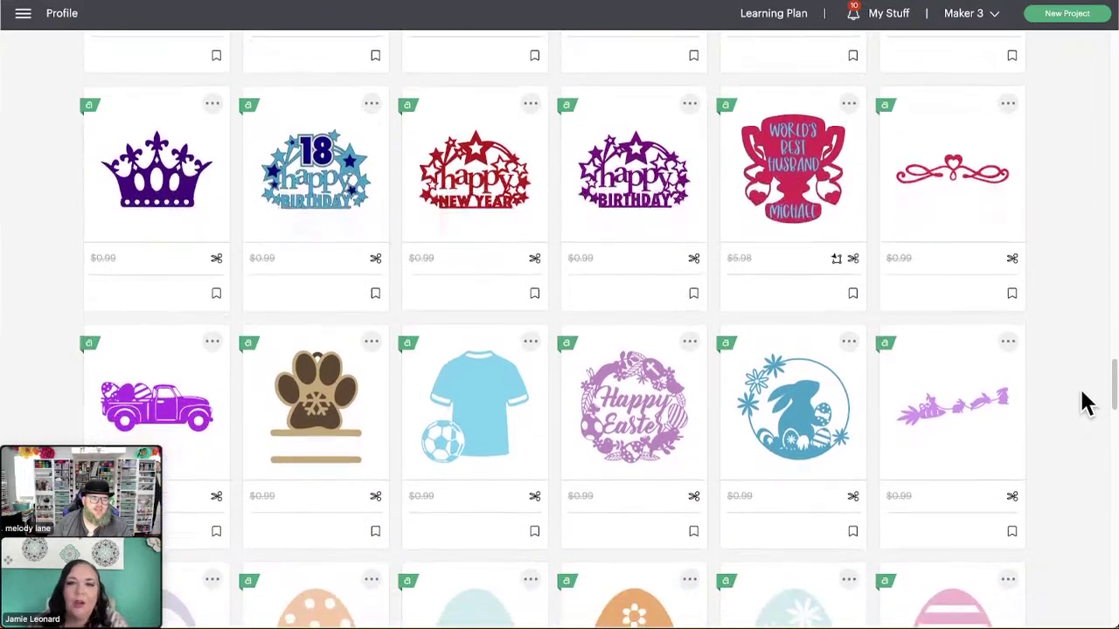
pyautogui.scroll(-2, 1084, 403)
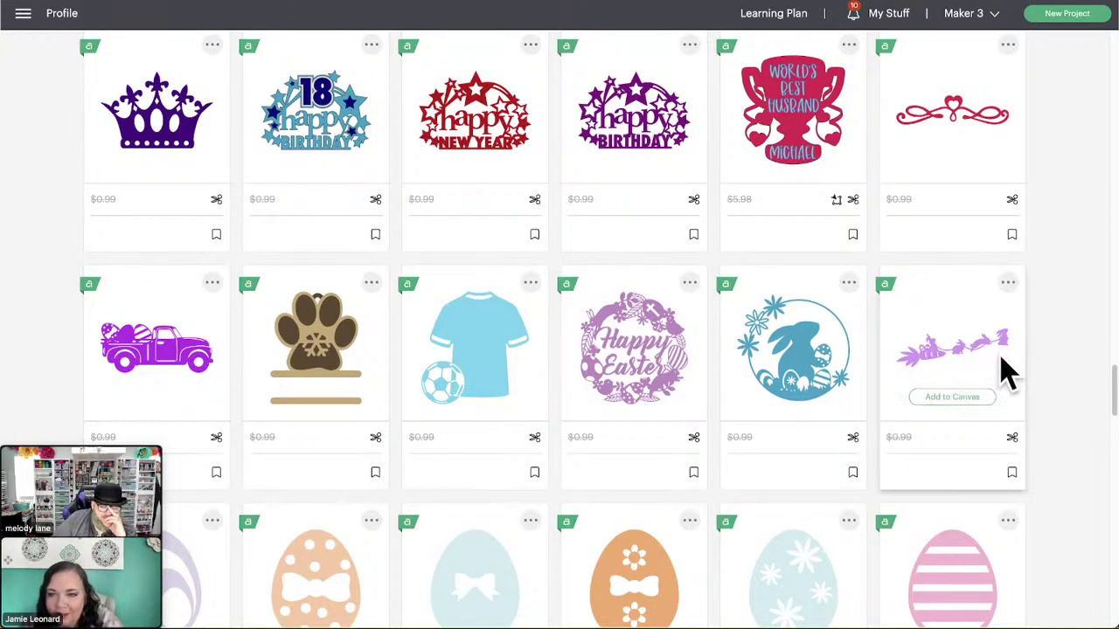
pyautogui.click(1012, 473)
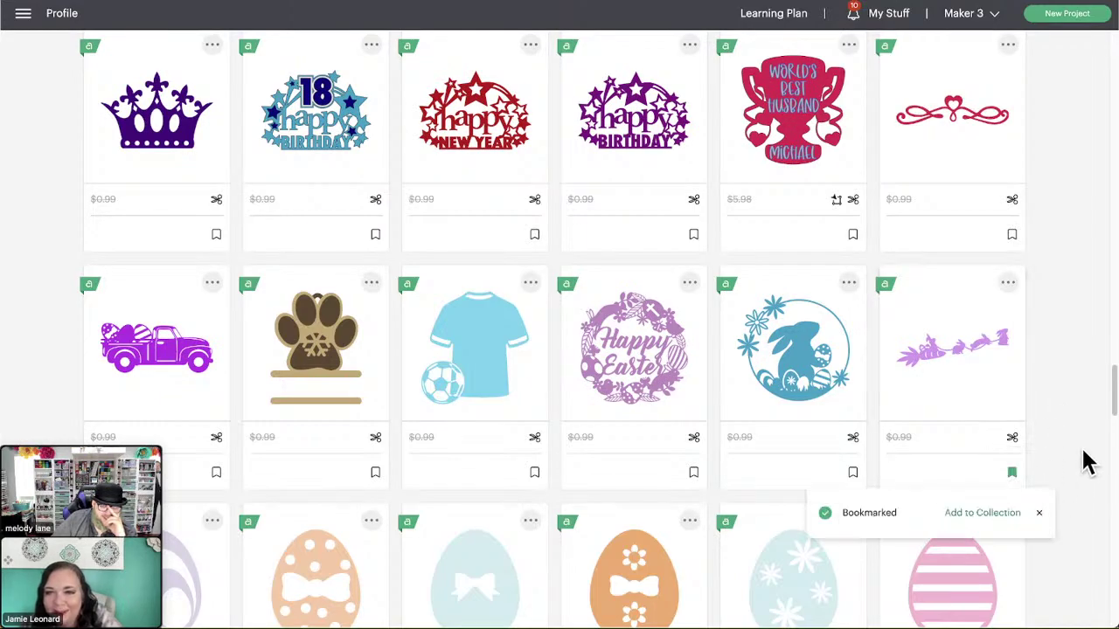
# Step: Look through the artist's decorated Easter eggs and Happy Easter village scene down to the red Valentine animals with hearts
pyautogui.scroll(-2, 1062, 404)
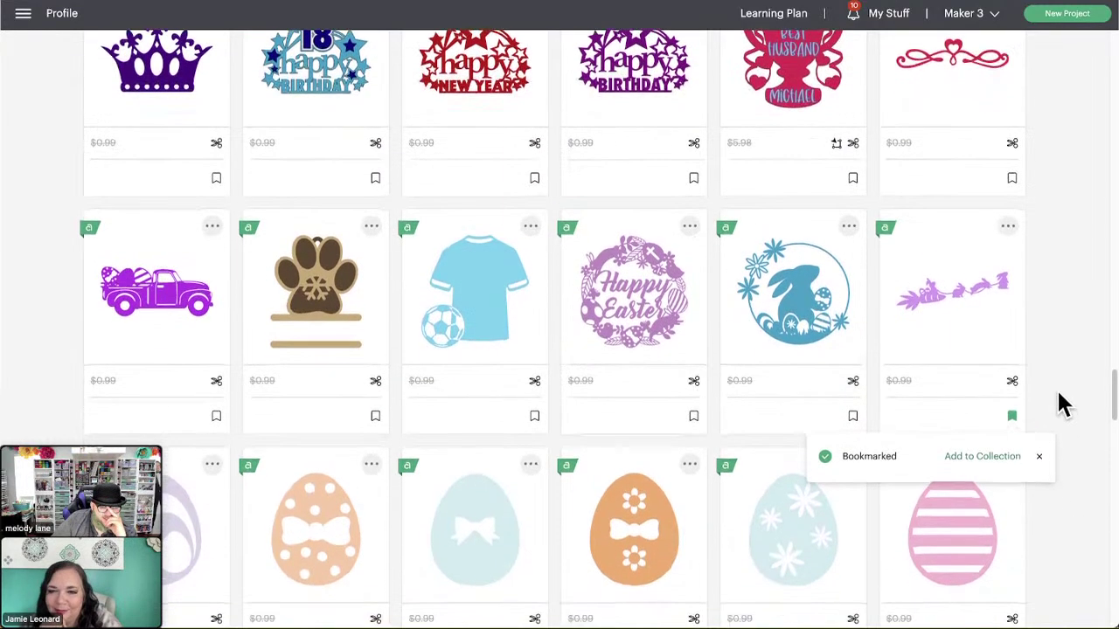
pyautogui.scroll(-1, 1059, 408)
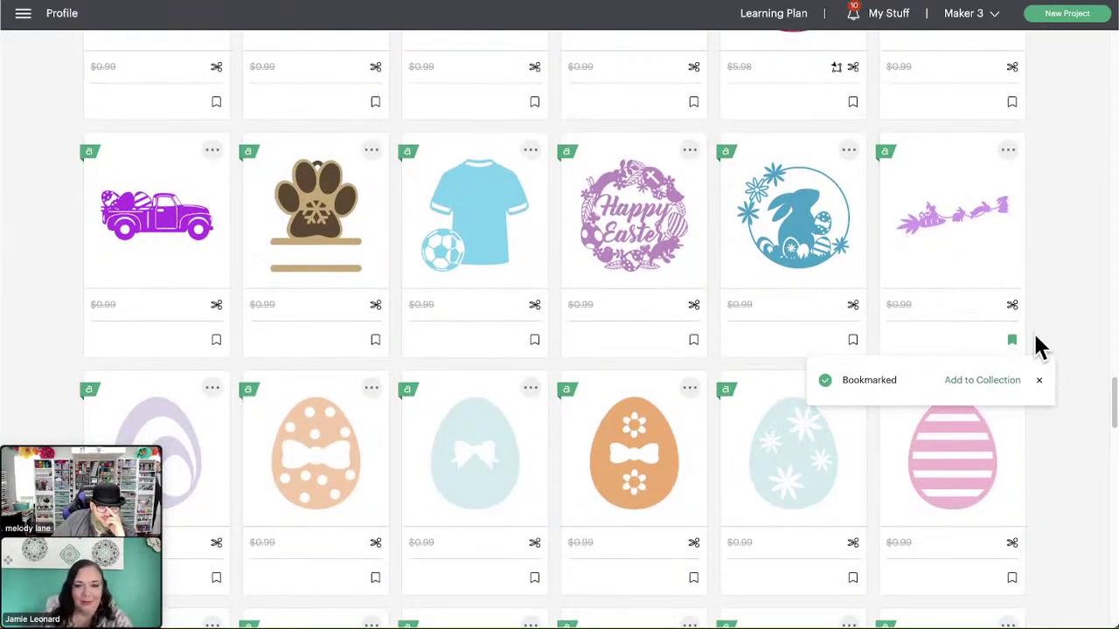
pyautogui.scroll(-1, 1037, 345)
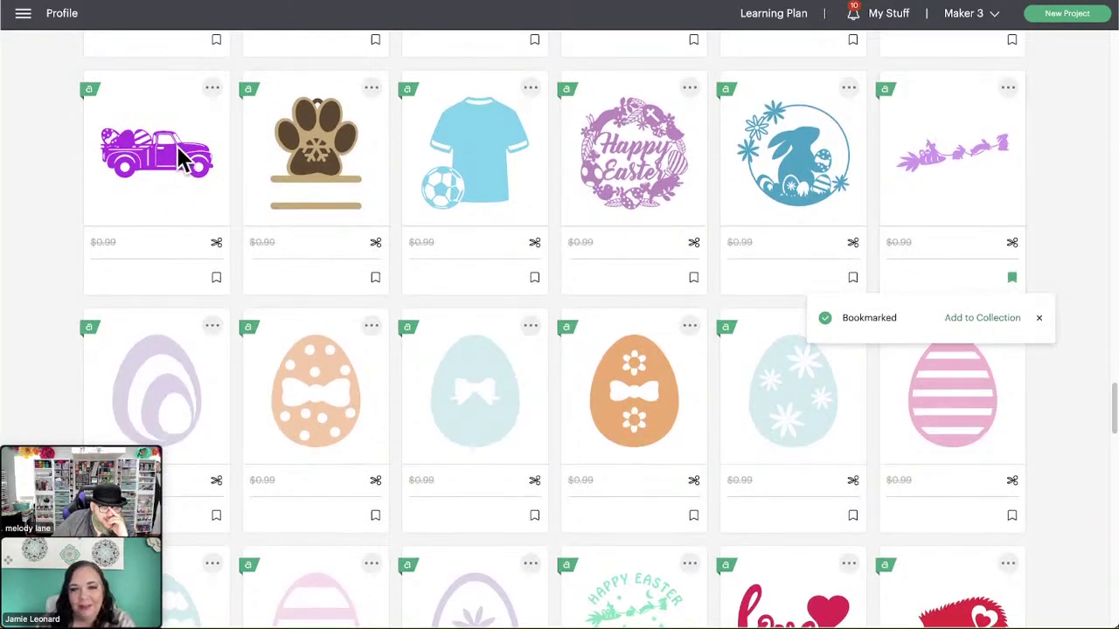
pyautogui.scroll(-2, 1075, 517)
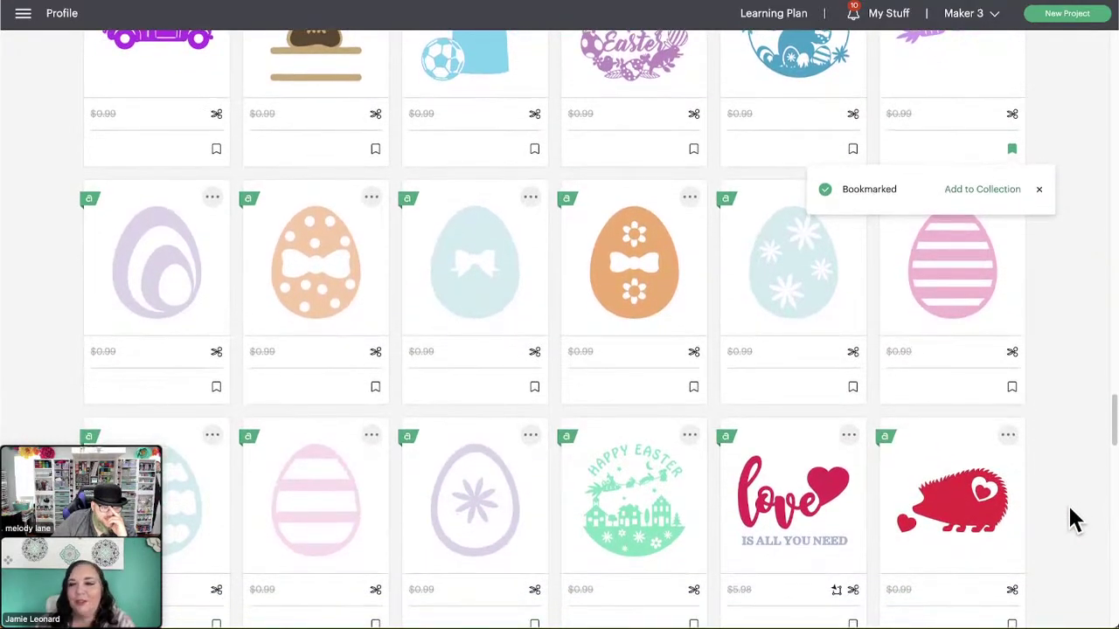
pyautogui.scroll(-1, 1074, 519)
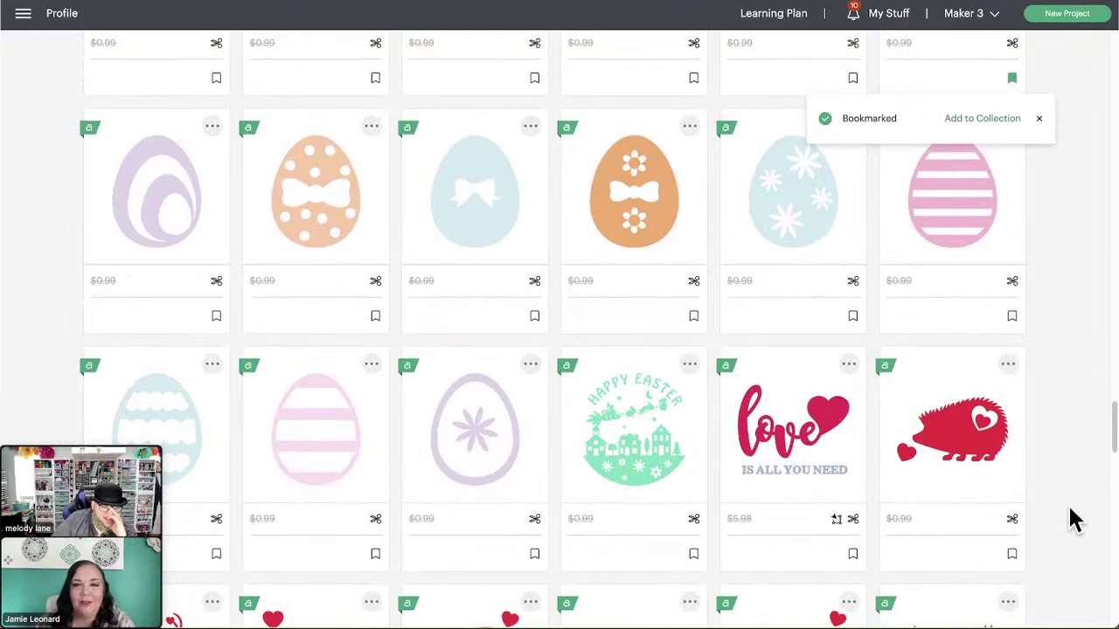
pyautogui.scroll(-1, 1074, 519)
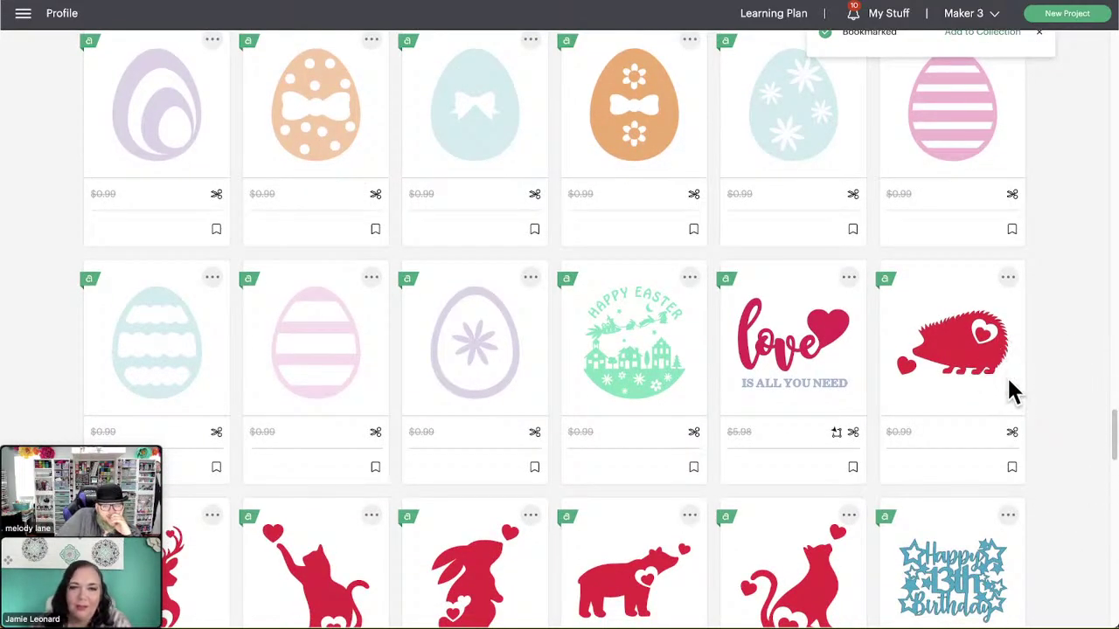
pyautogui.scroll(-1, 1012, 393)
pyautogui.scroll(-2, 1044, 420)
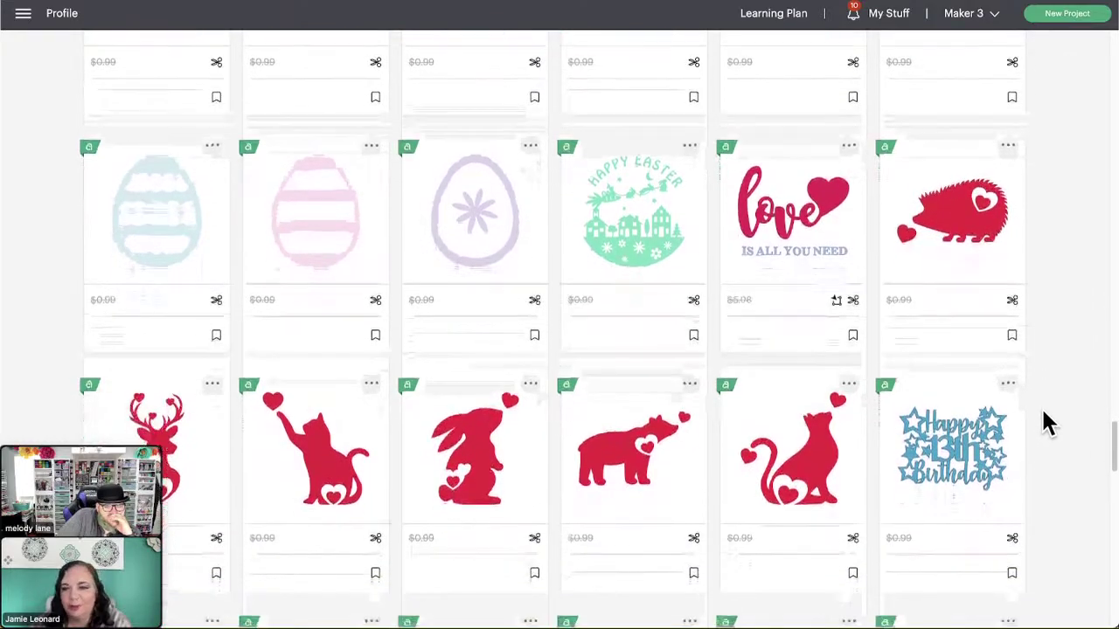
# Step: Look through the artist's red Valentine animals, trucks and roses down to the baby carriage, duck and hexagon bee images
pyautogui.scroll(-2, 1043, 411)
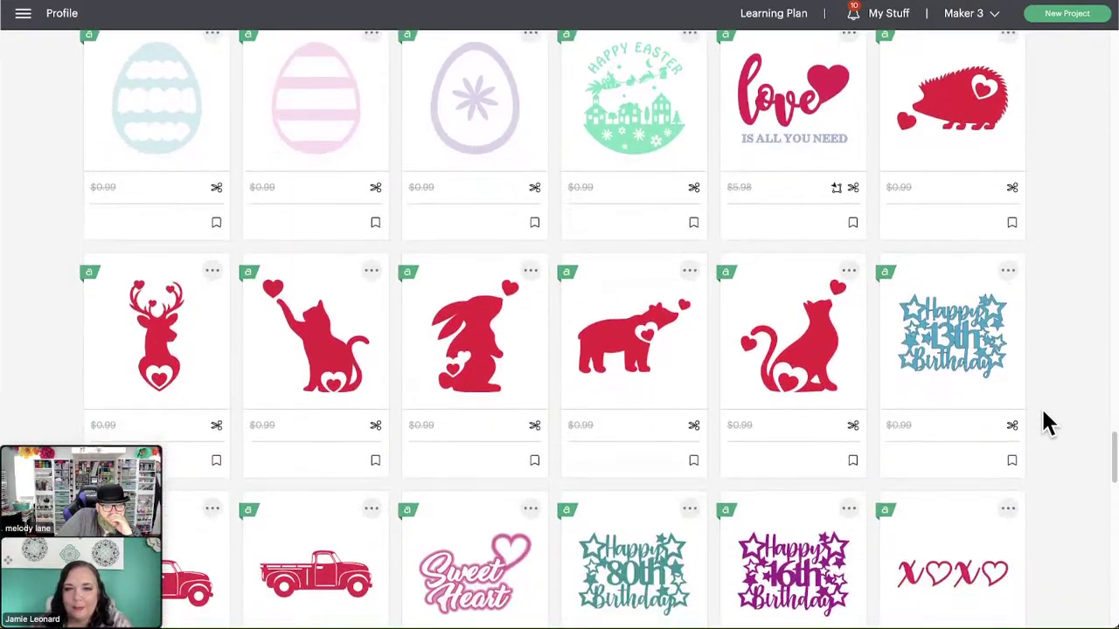
pyautogui.scroll(-3, 1047, 422)
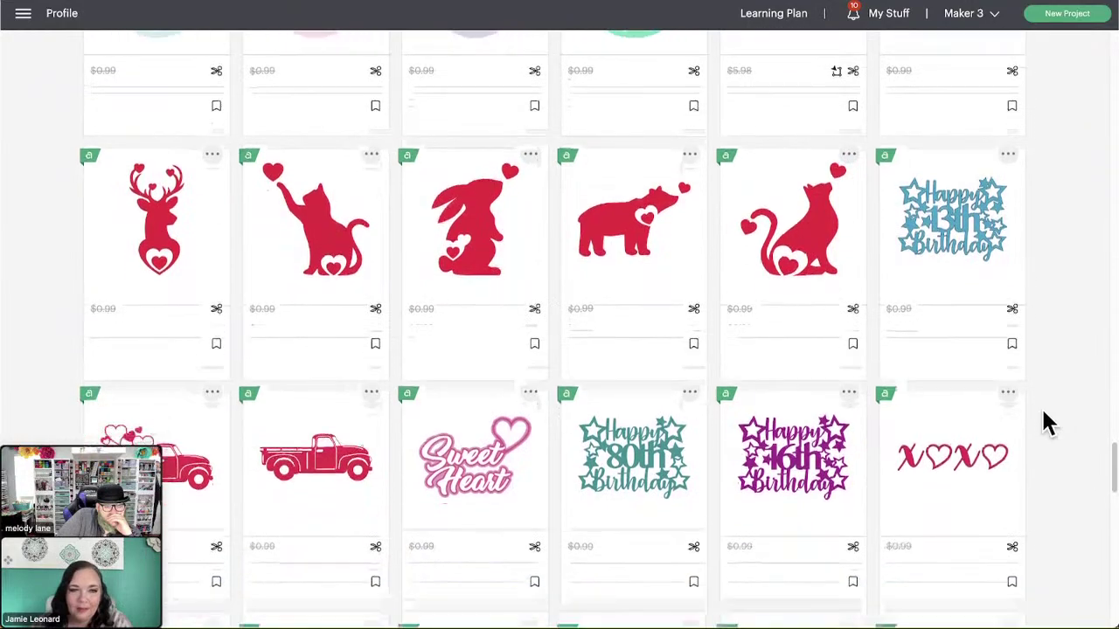
pyautogui.scroll(-1, 1047, 422)
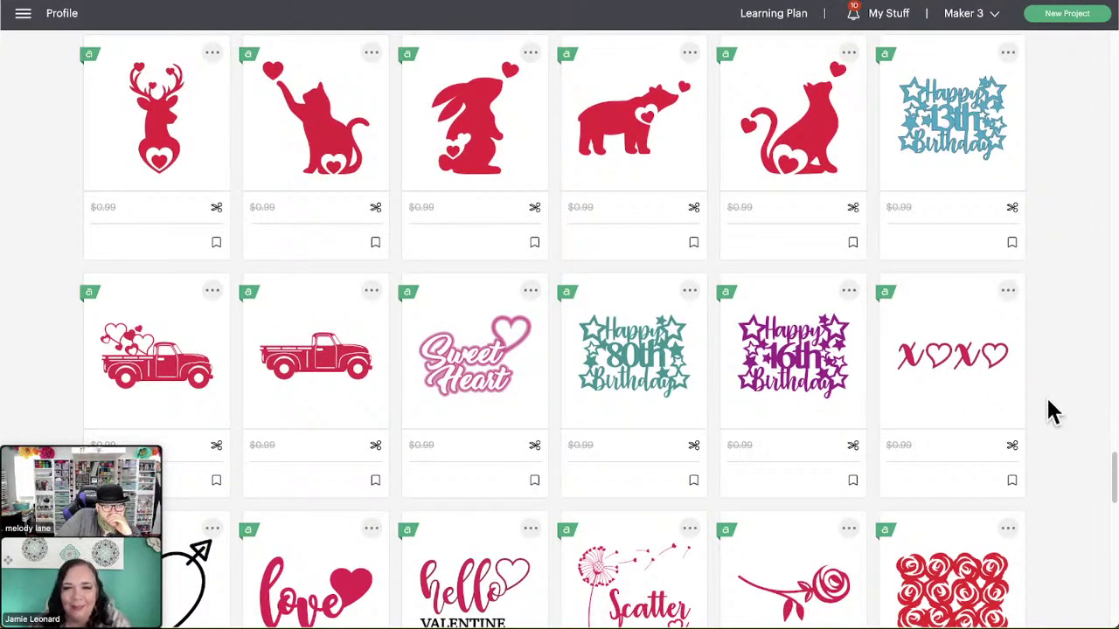
pyautogui.scroll(-3, 1049, 407)
pyautogui.scroll(-2, 1049, 408)
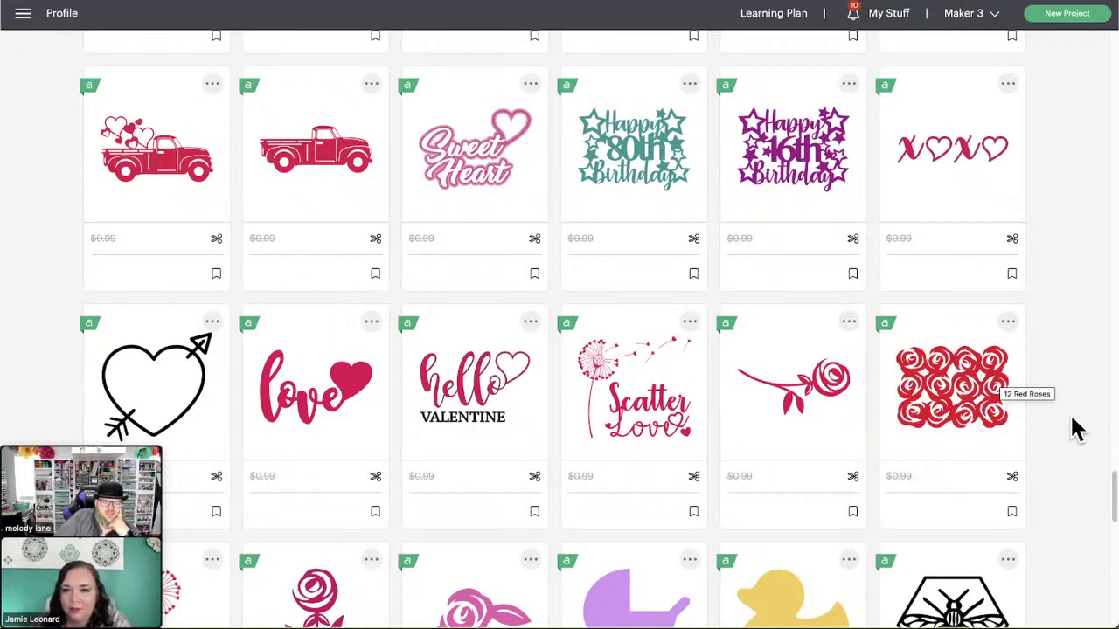
pyautogui.scroll(-2, 1091, 402)
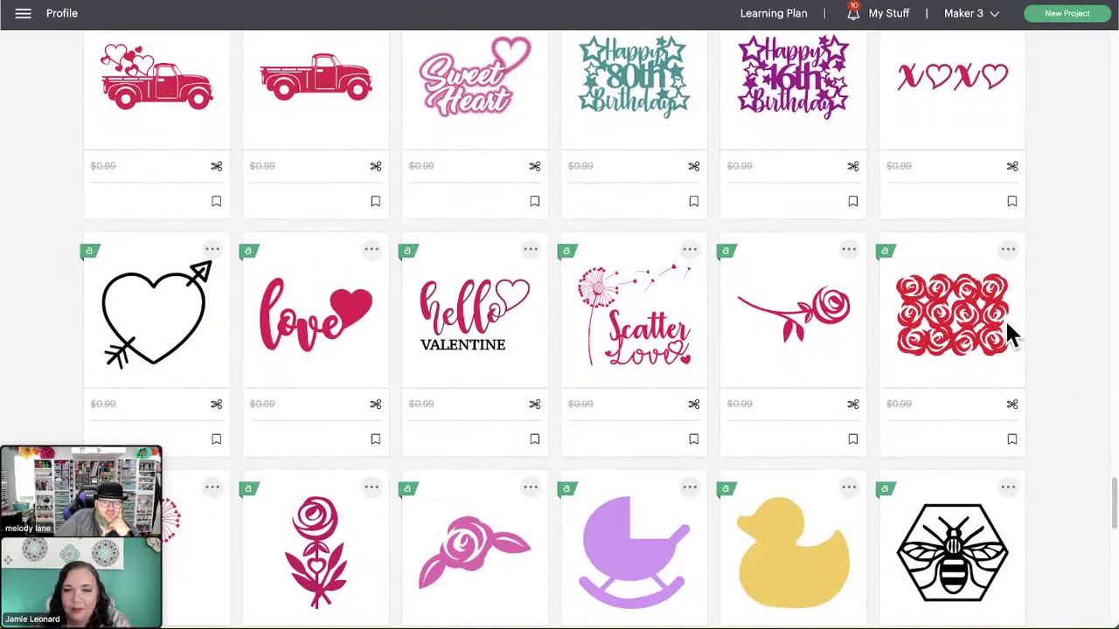
pyautogui.scroll(-1, 1044, 320)
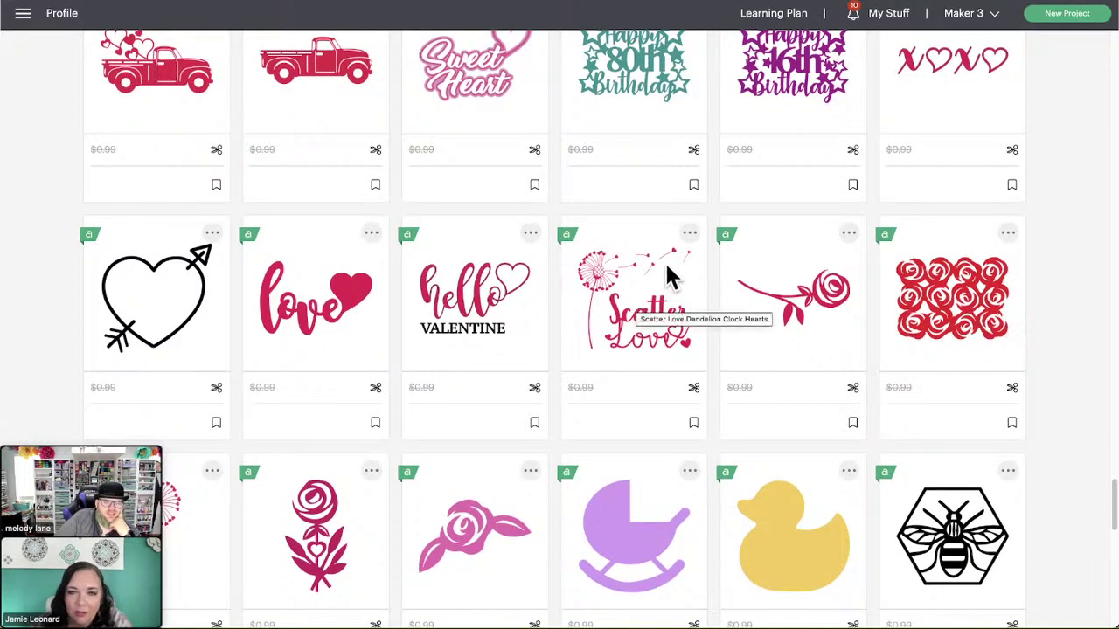
pyautogui.scroll(-2, 746, 358)
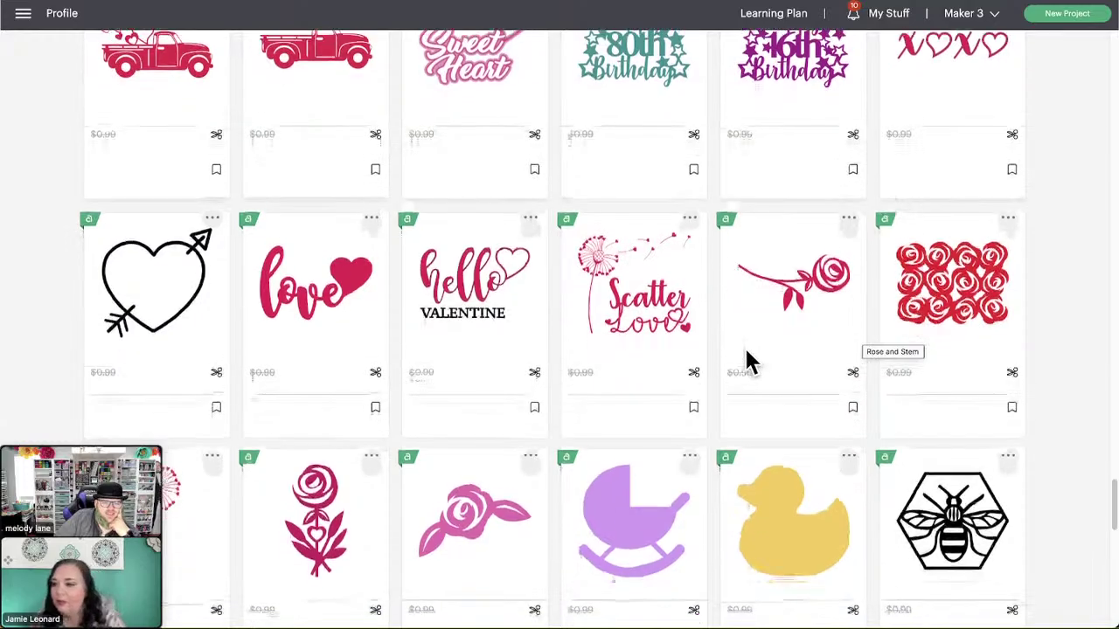
pyautogui.scroll(-4, 748, 361)
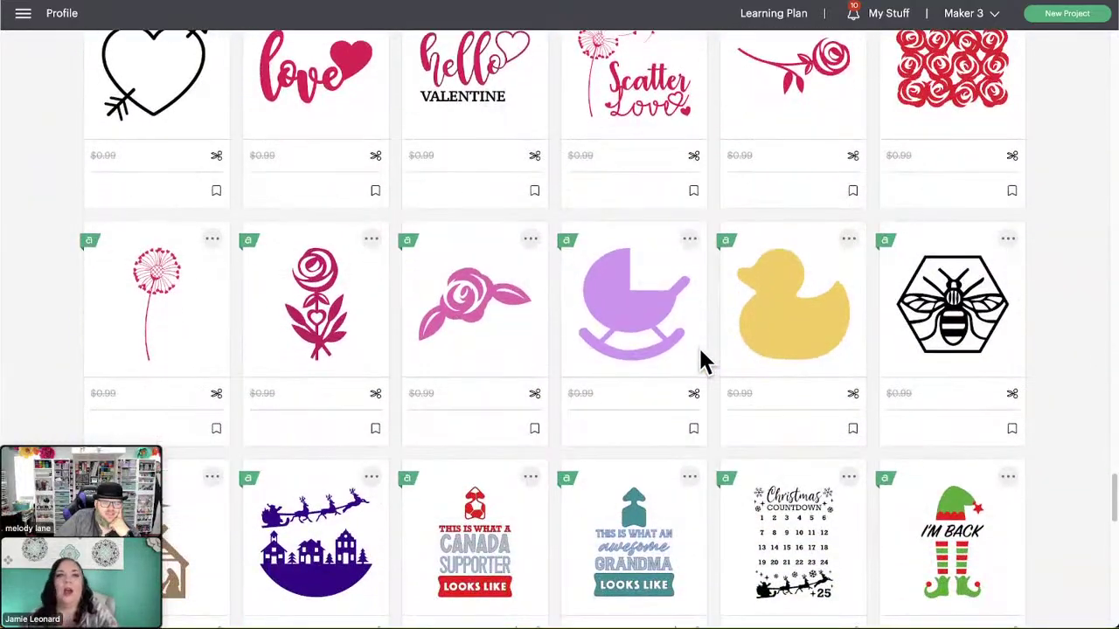
# Step: Look through the artist's nativity, Christmas countdown, snowman and snowflake animal images down to the butterflies and North Pole Express stamp
pyautogui.scroll(-4, 704, 361)
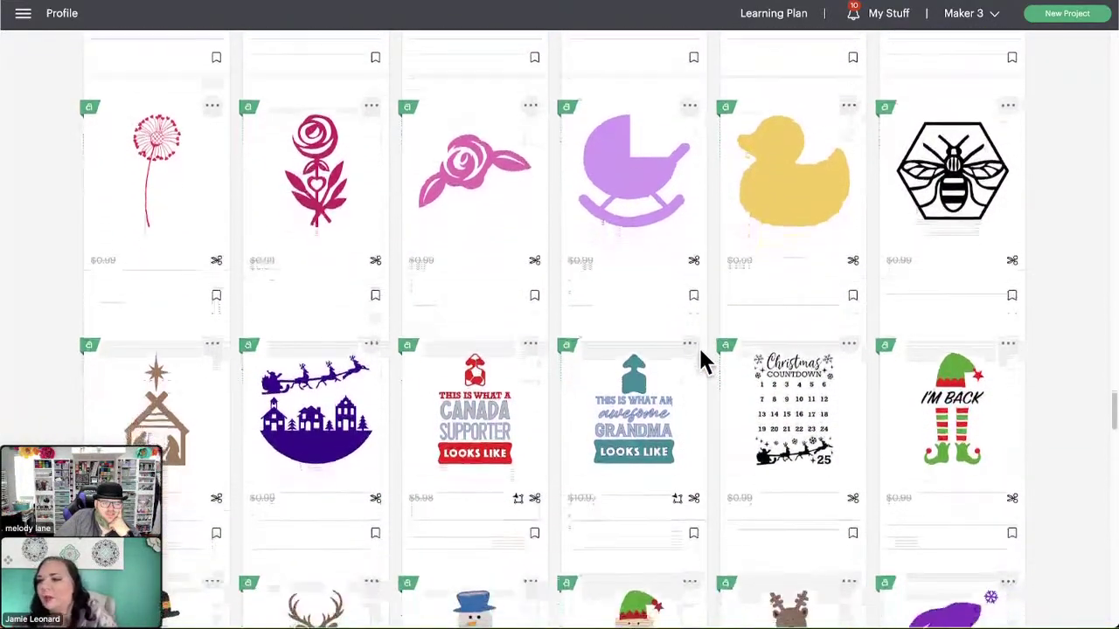
pyautogui.scroll(-1, 691, 361)
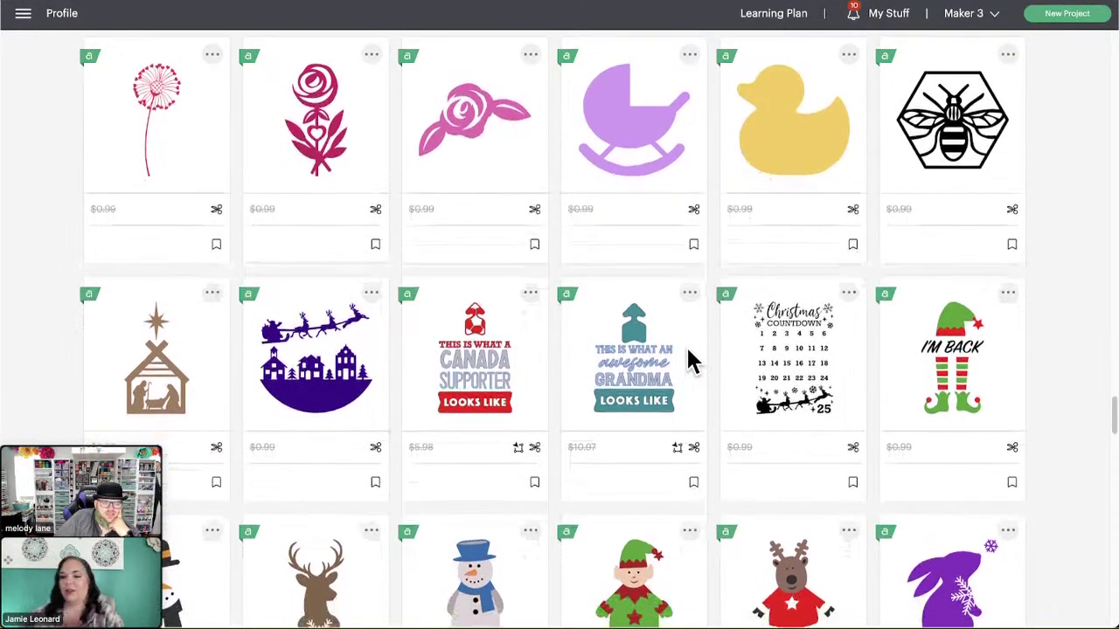
pyautogui.scroll(-2, 686, 362)
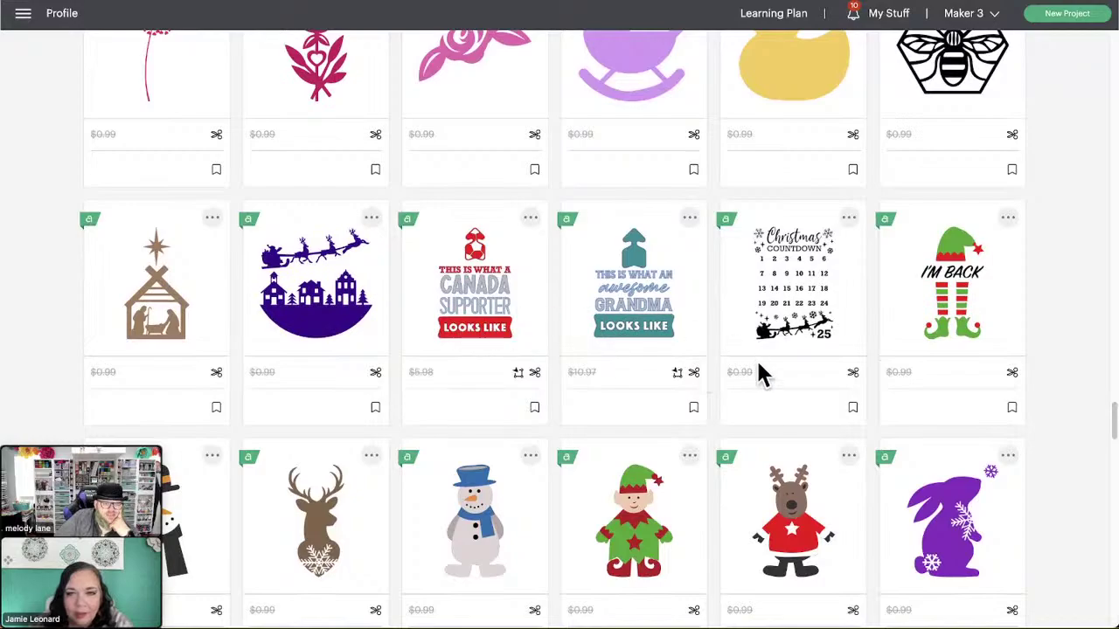
pyautogui.scroll(-1, 721, 382)
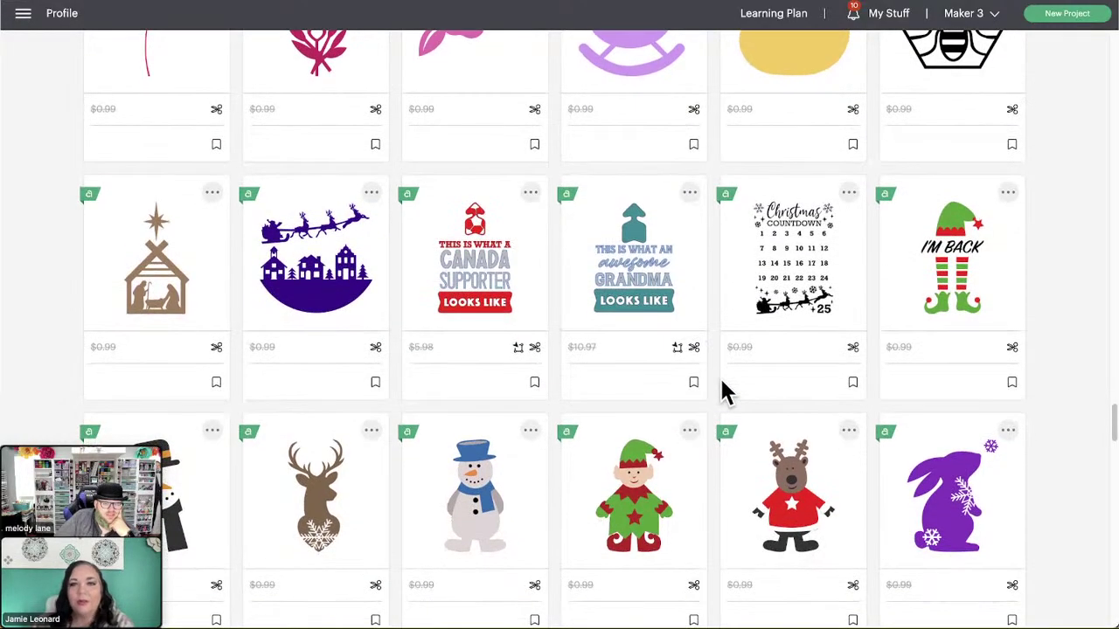
pyautogui.scroll(-5, 722, 391)
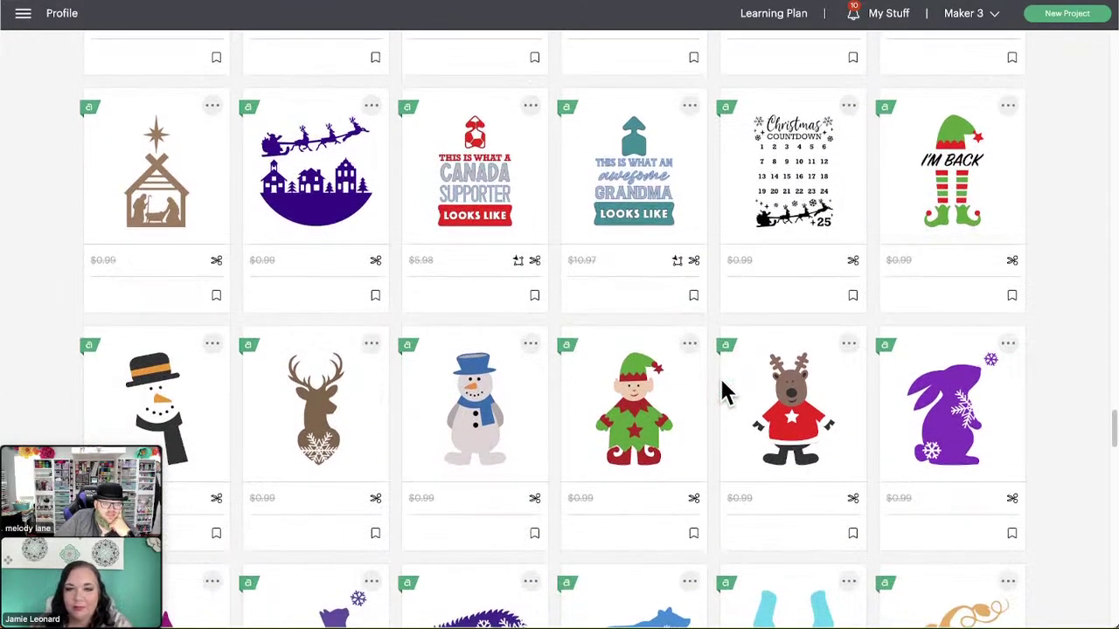
pyautogui.scroll(-3, 722, 390)
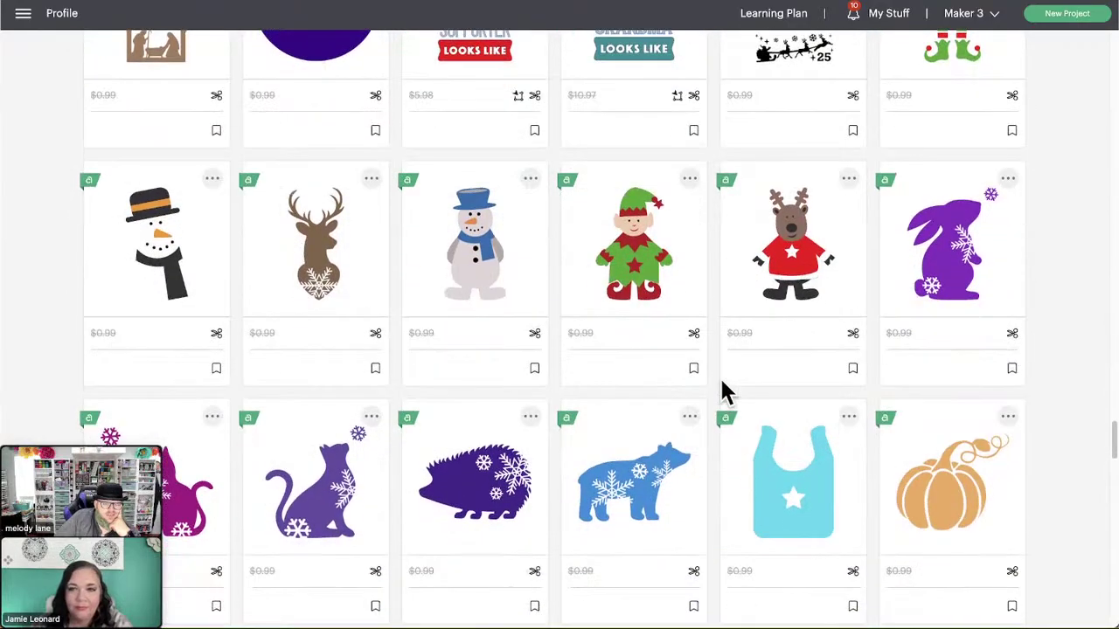
pyautogui.scroll(-2, 799, 417)
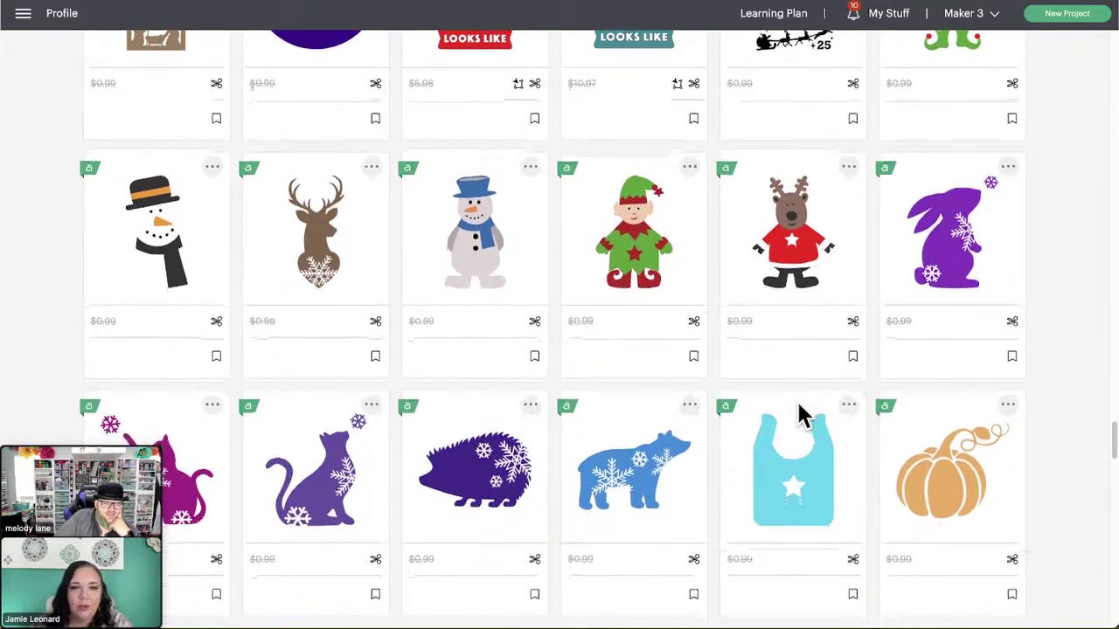
pyautogui.scroll(-5, 732, 445)
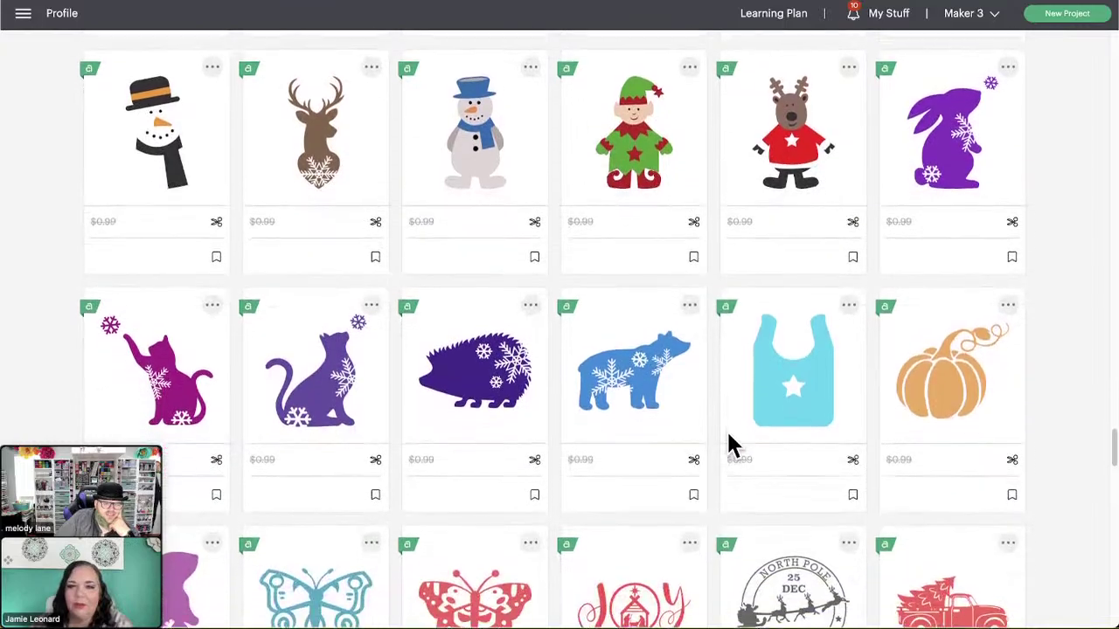
pyautogui.scroll(-3, 726, 445)
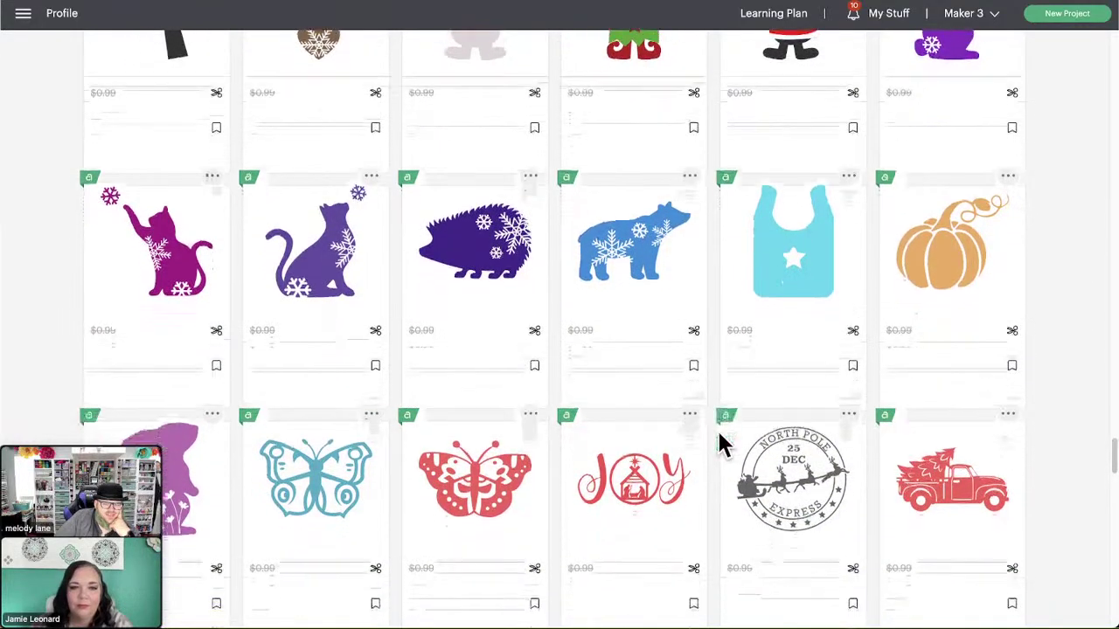
pyautogui.scroll(-3, 721, 444)
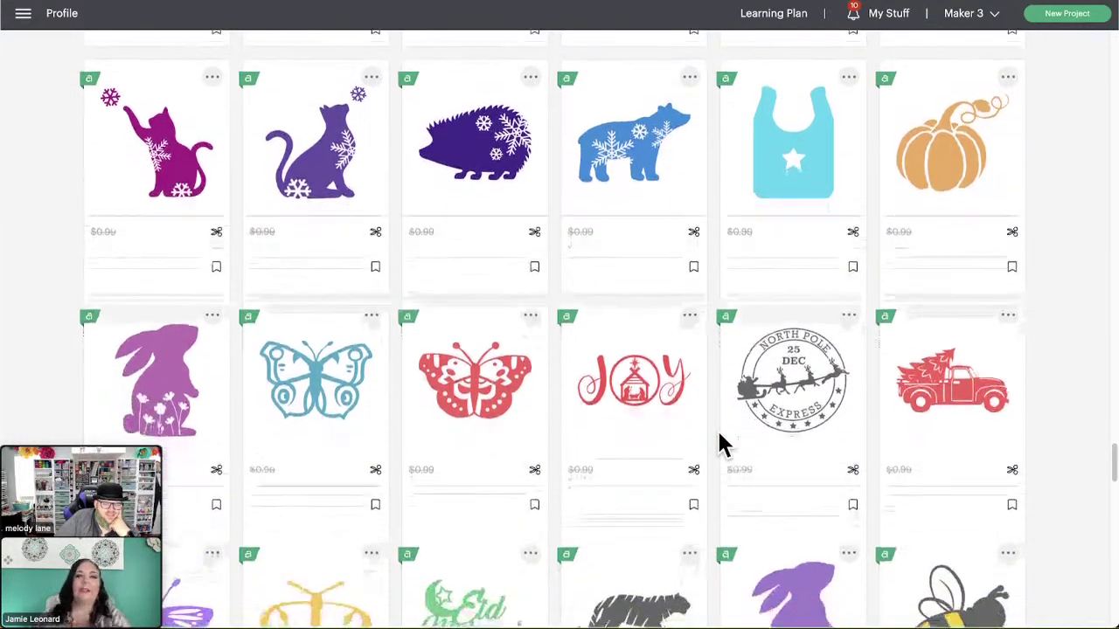
# Step: Look through the artist's Eid Mubarak, tiger, bee and 4th of July designs down to the flamingos and 2023 bunny
pyautogui.scroll(-5, 660, 411)
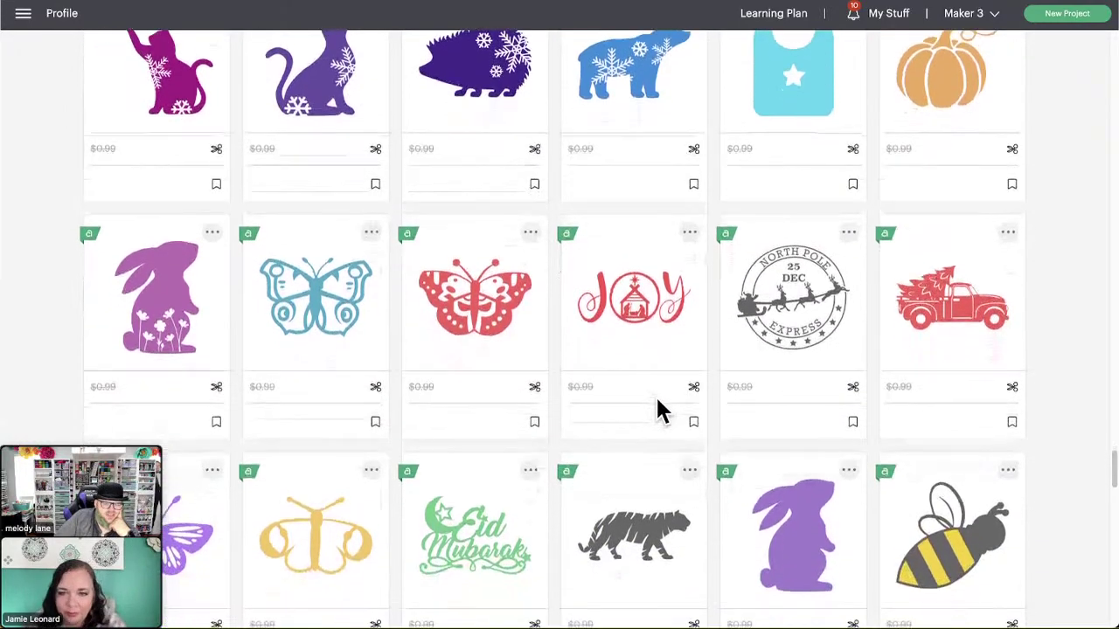
pyautogui.scroll(-2, 660, 411)
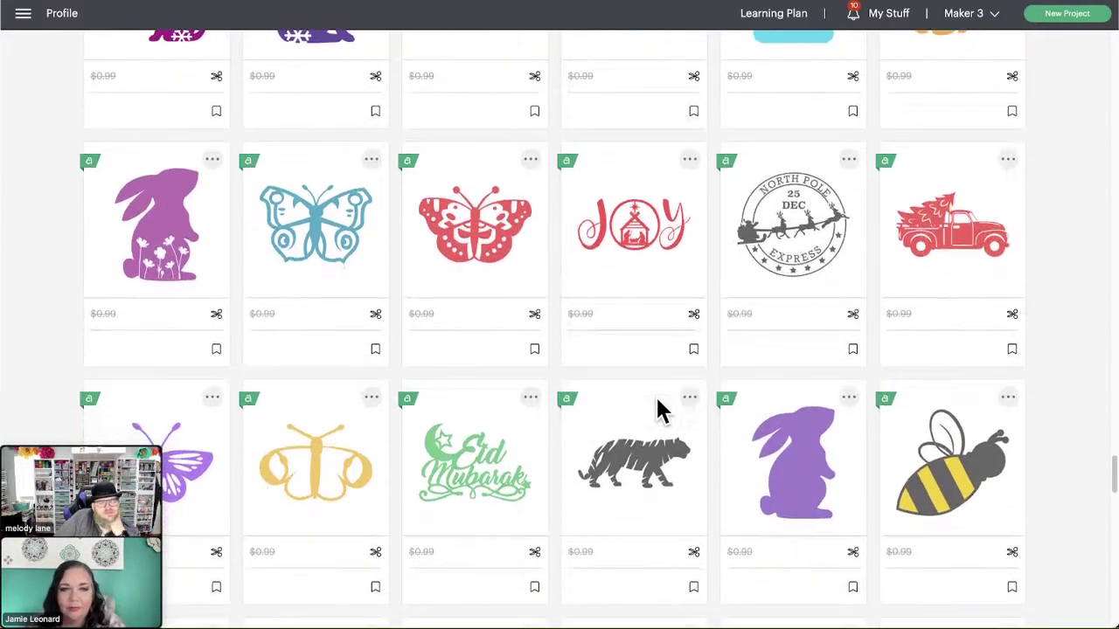
pyautogui.scroll(-3, 660, 411)
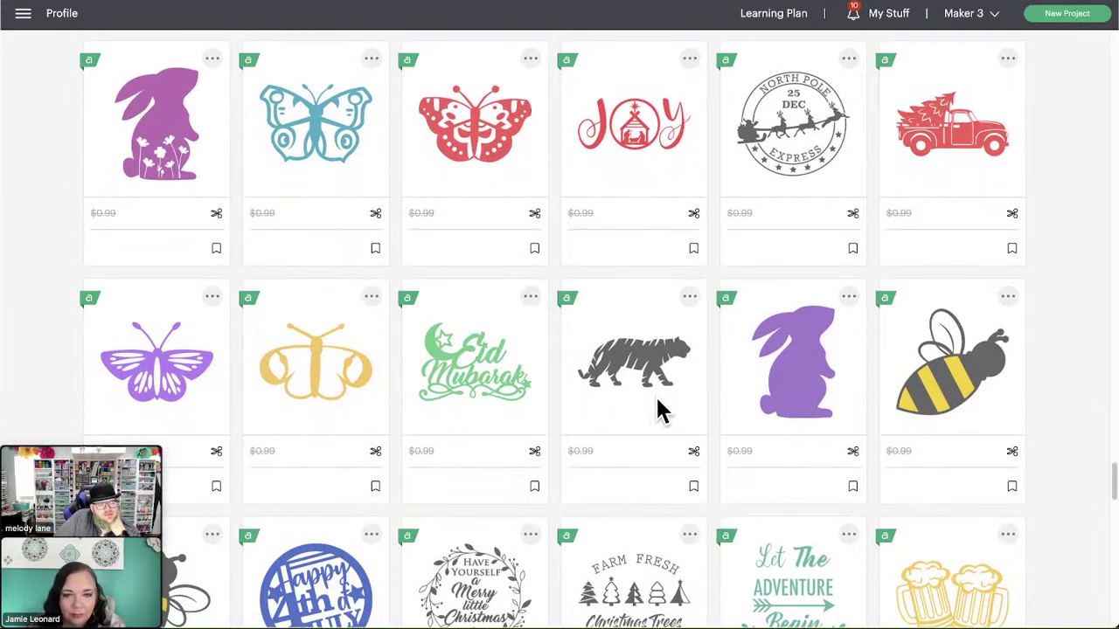
pyautogui.scroll(-1, 660, 410)
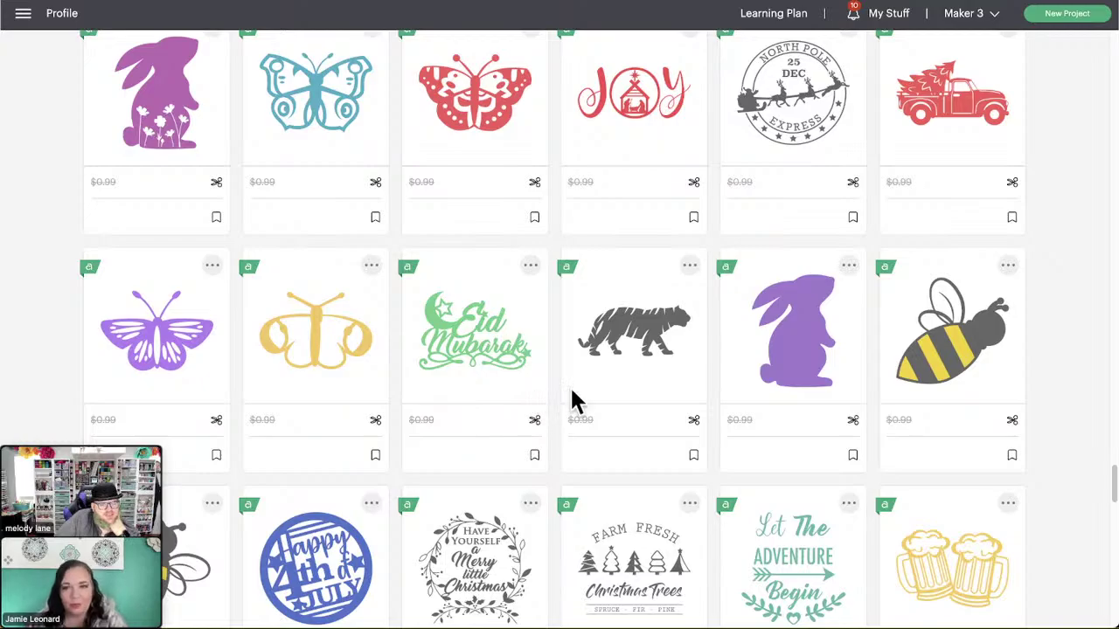
pyautogui.scroll(-2, 558, 405)
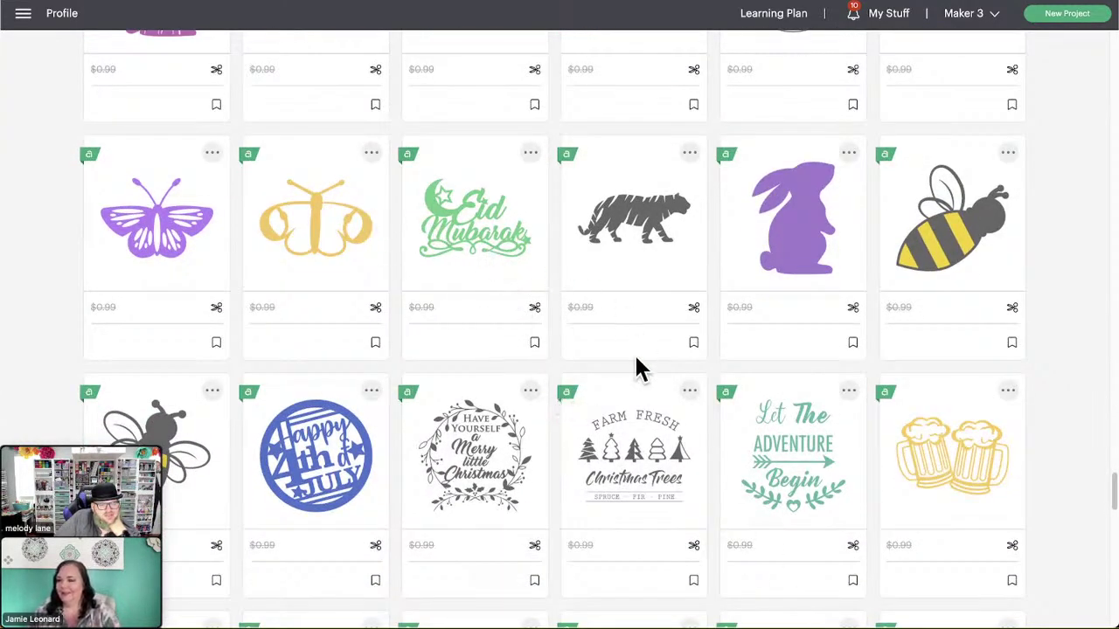
pyautogui.scroll(-1, 563, 393)
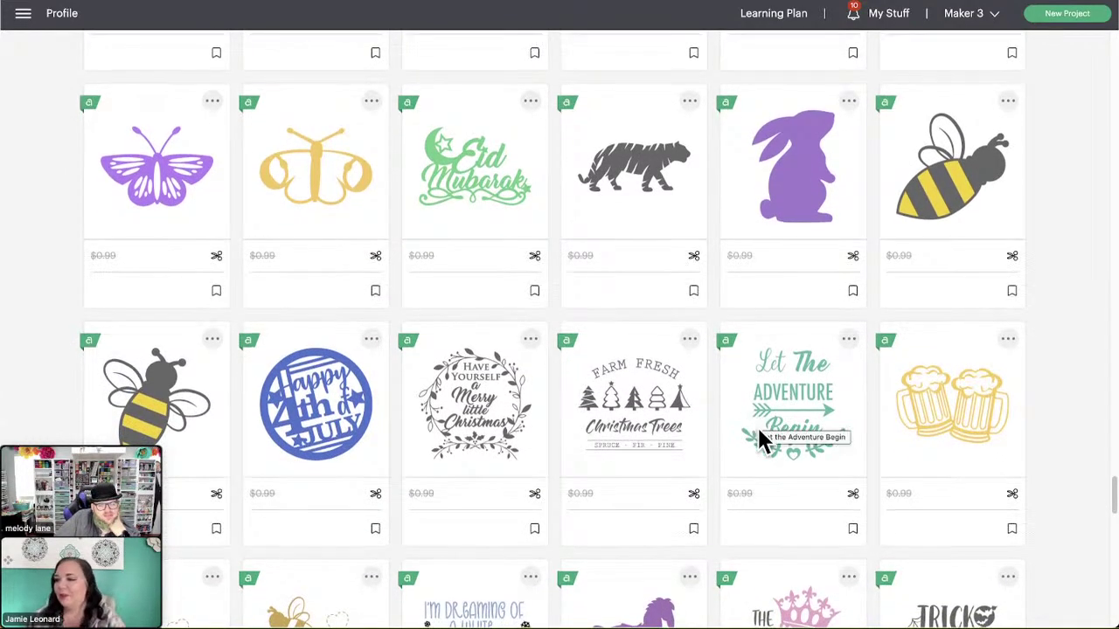
pyautogui.scroll(-1, 759, 433)
pyautogui.scroll(-1, 758, 431)
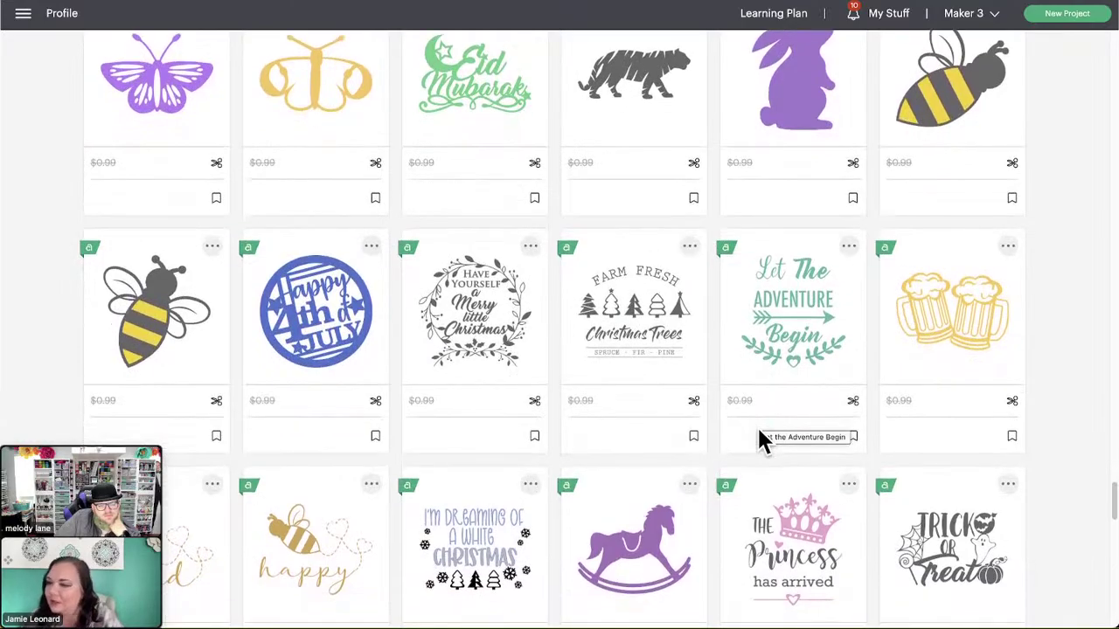
pyautogui.scroll(-1, 778, 428)
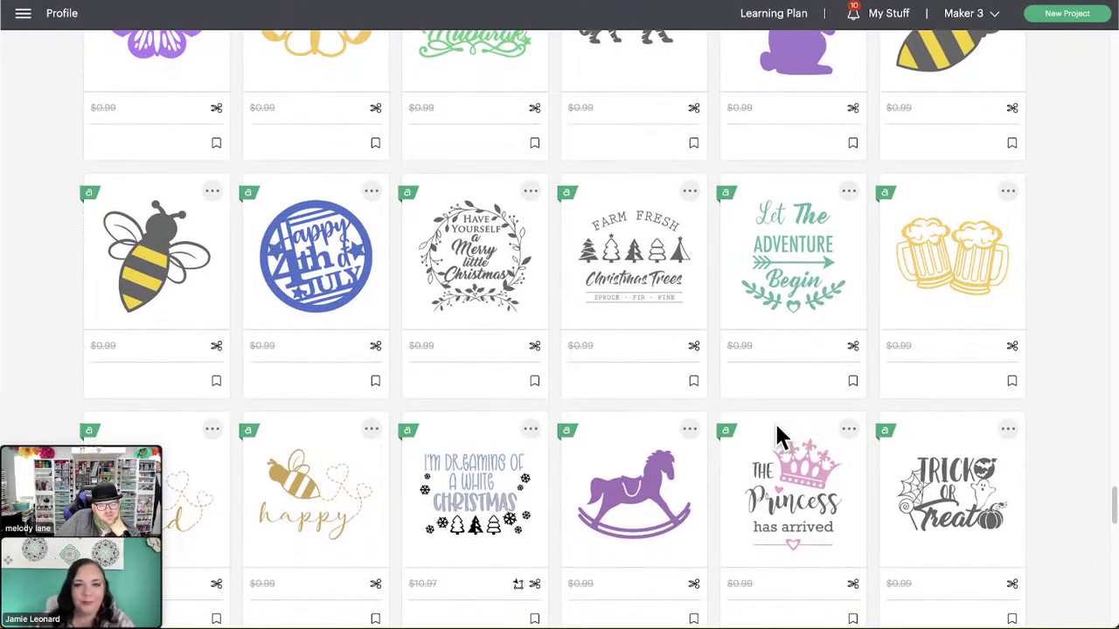
pyautogui.scroll(-1, 744, 428)
pyautogui.scroll(-3, 745, 422)
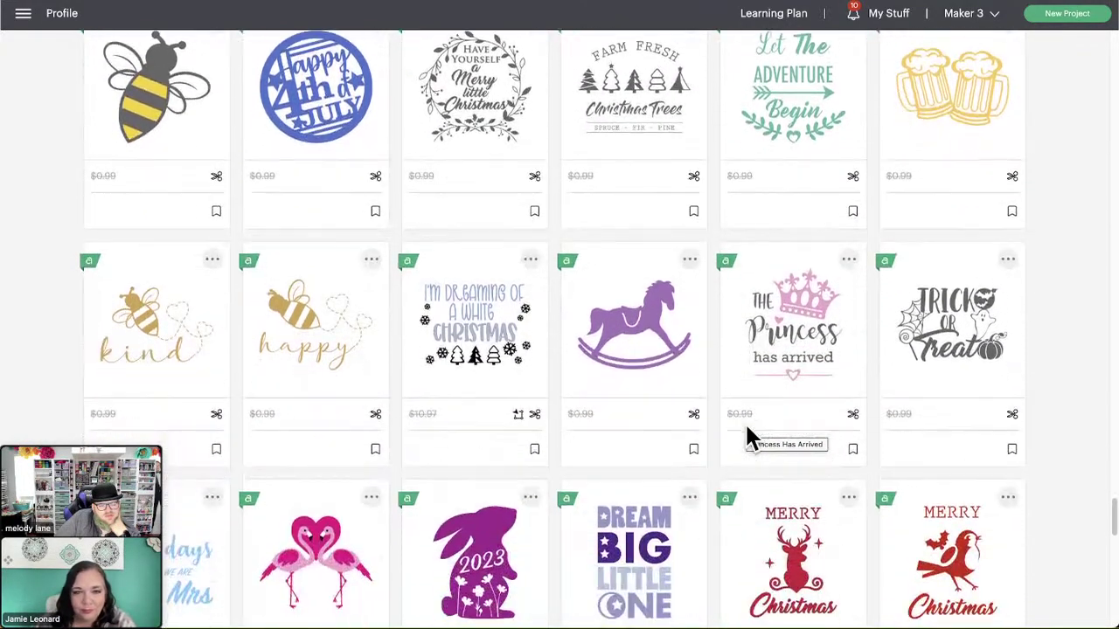
# Step: Look through the artist's Merry Christmas, Spooky Vibes, elf and Boo Crew designs down to the baby bib, teddy bear and bodysuit
pyautogui.scroll(-2, 746, 428)
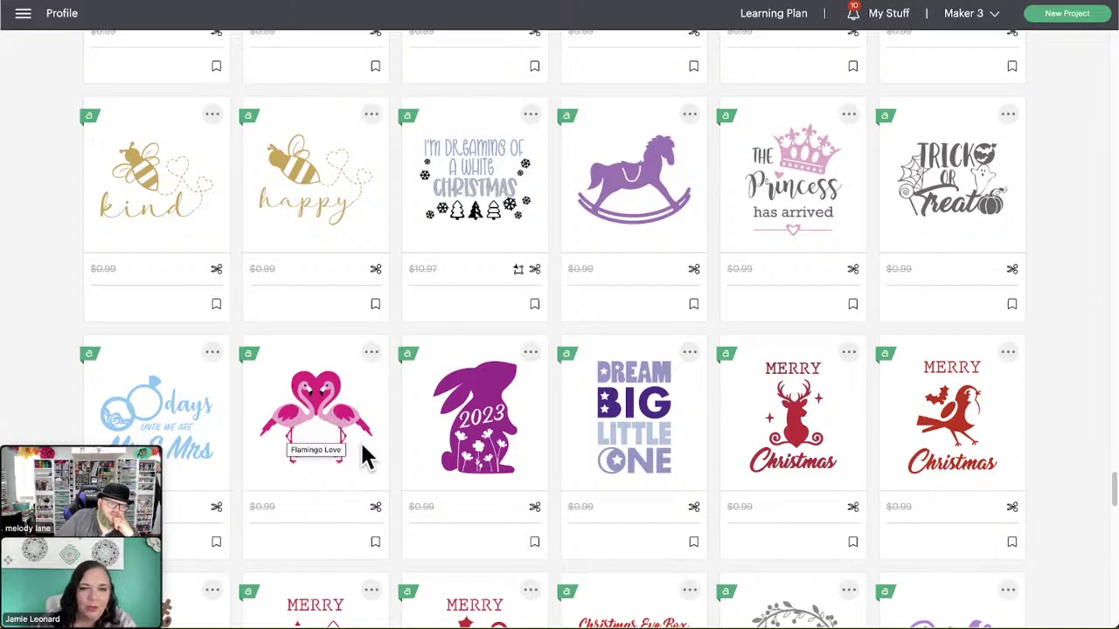
pyautogui.scroll(-2, 385, 448)
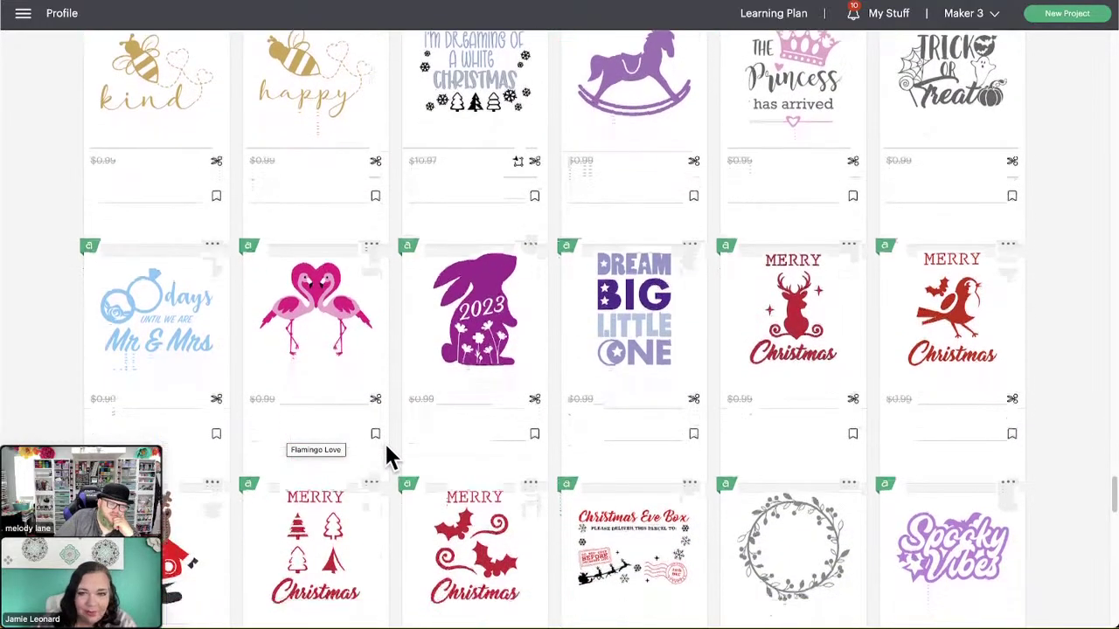
pyautogui.scroll(-3, 387, 449)
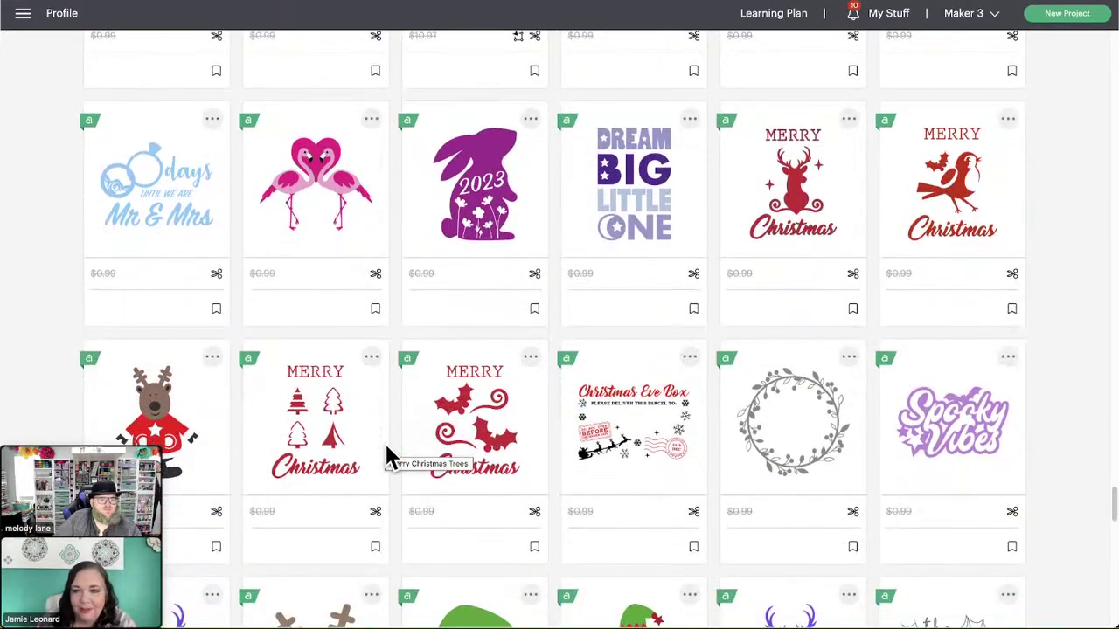
pyautogui.scroll(-2, 388, 455)
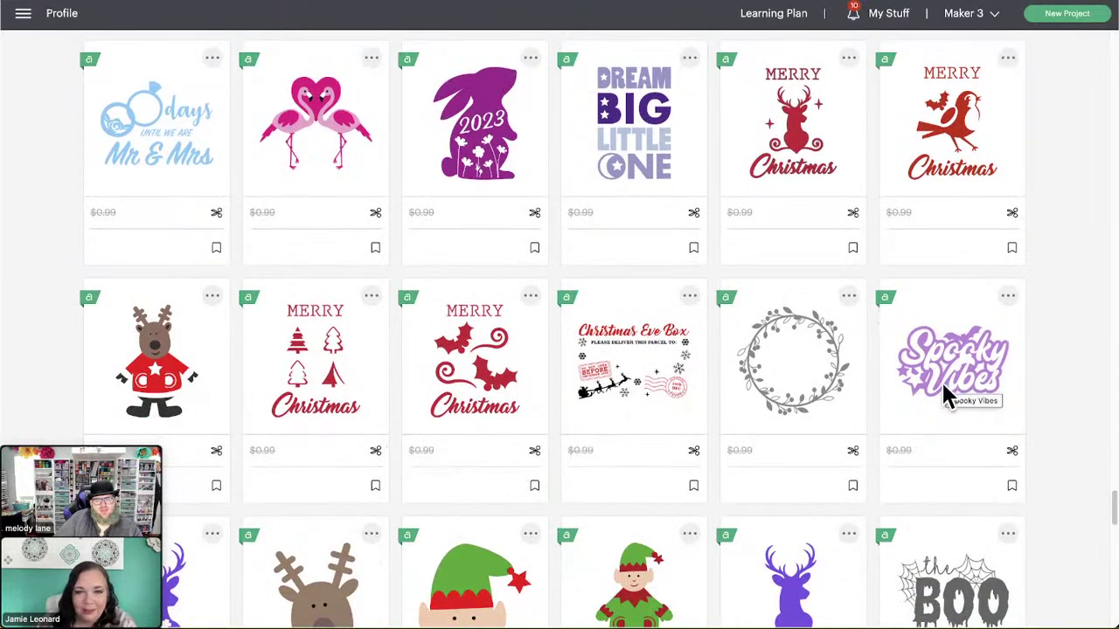
pyautogui.scroll(-2, 872, 467)
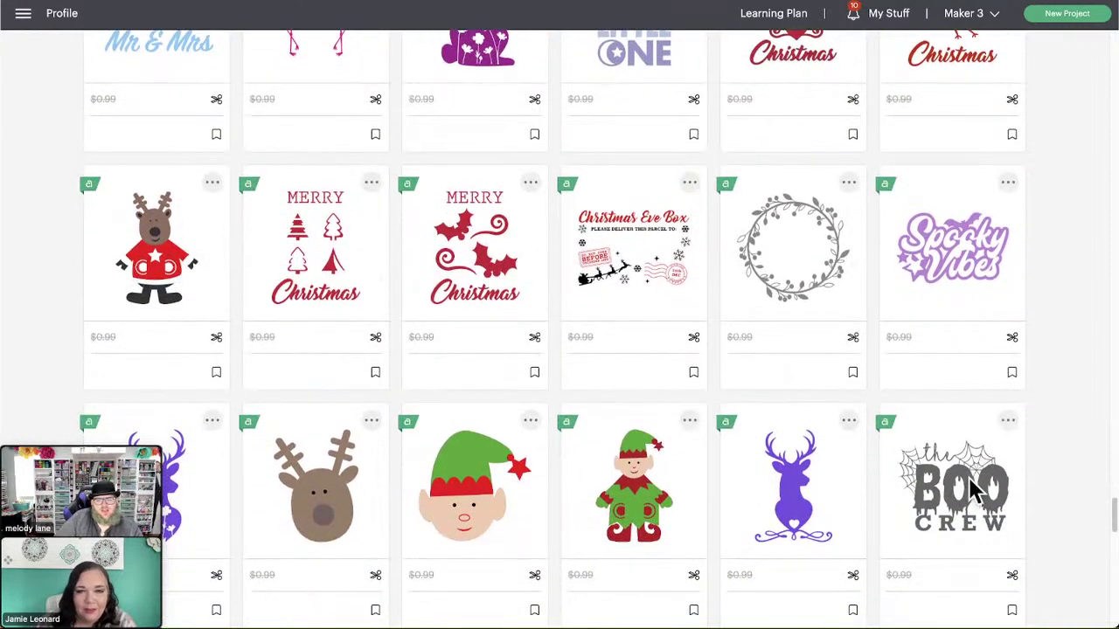
pyautogui.scroll(-2, 872, 472)
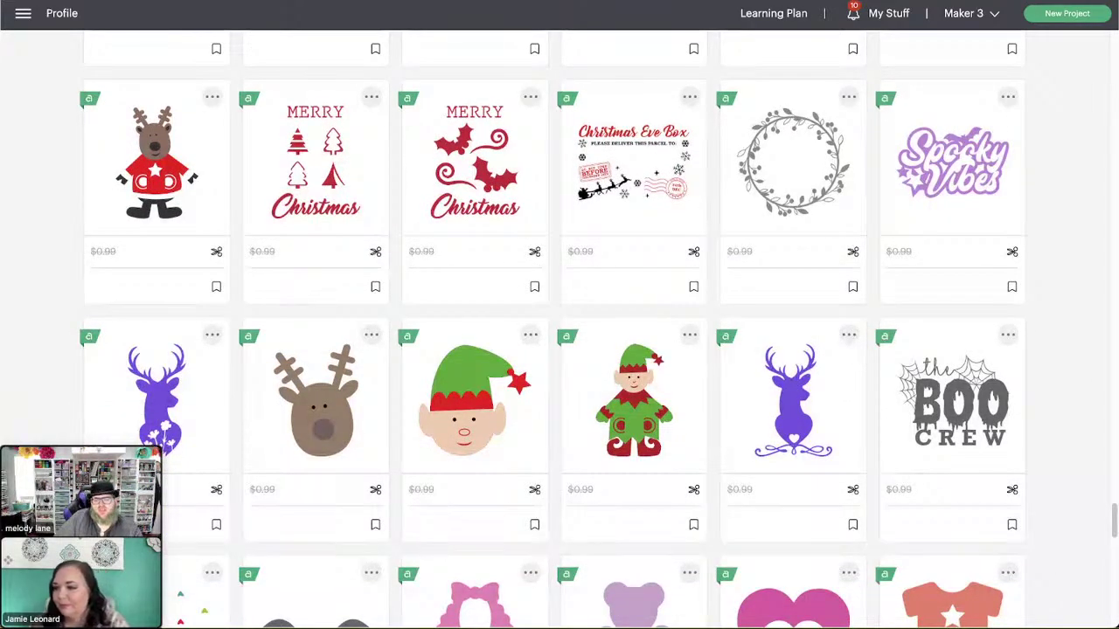
pyautogui.scroll(-3, 922, 536)
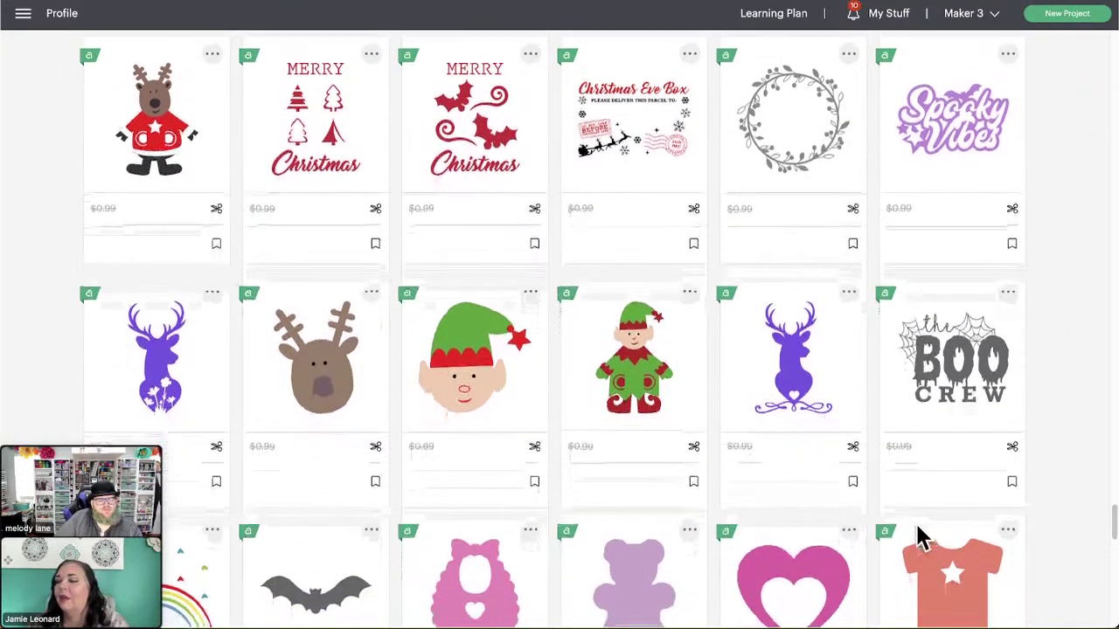
pyautogui.scroll(-2, 922, 537)
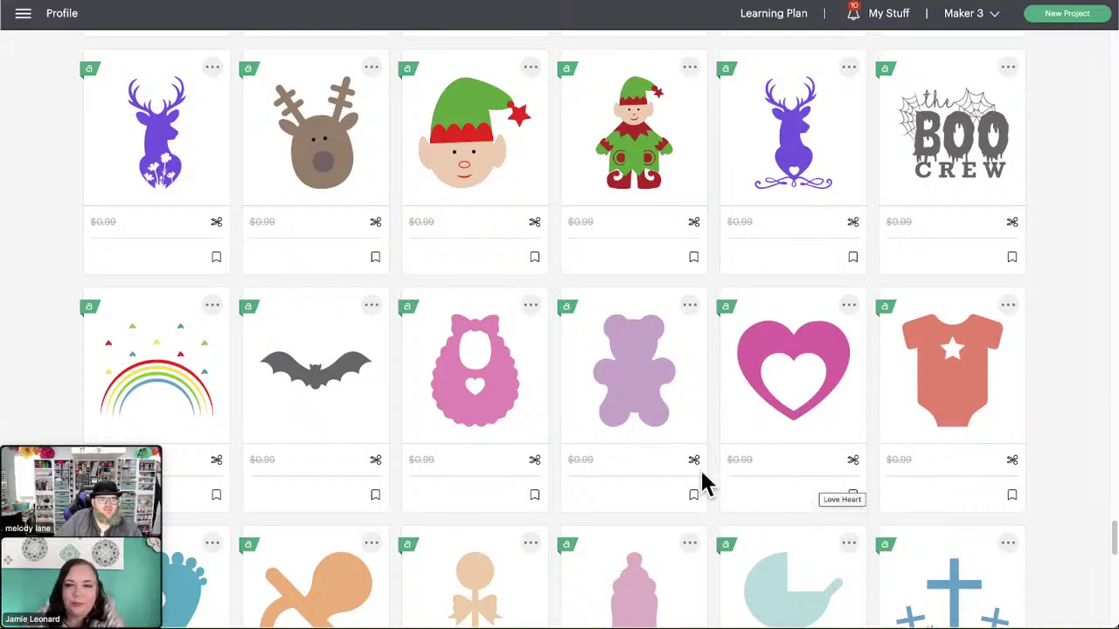
# Step: Look through the artist's baby footprints, pacifier, pram and cross images down to the Christmas window and 40 floral wreath
pyautogui.scroll(-1, 694, 481)
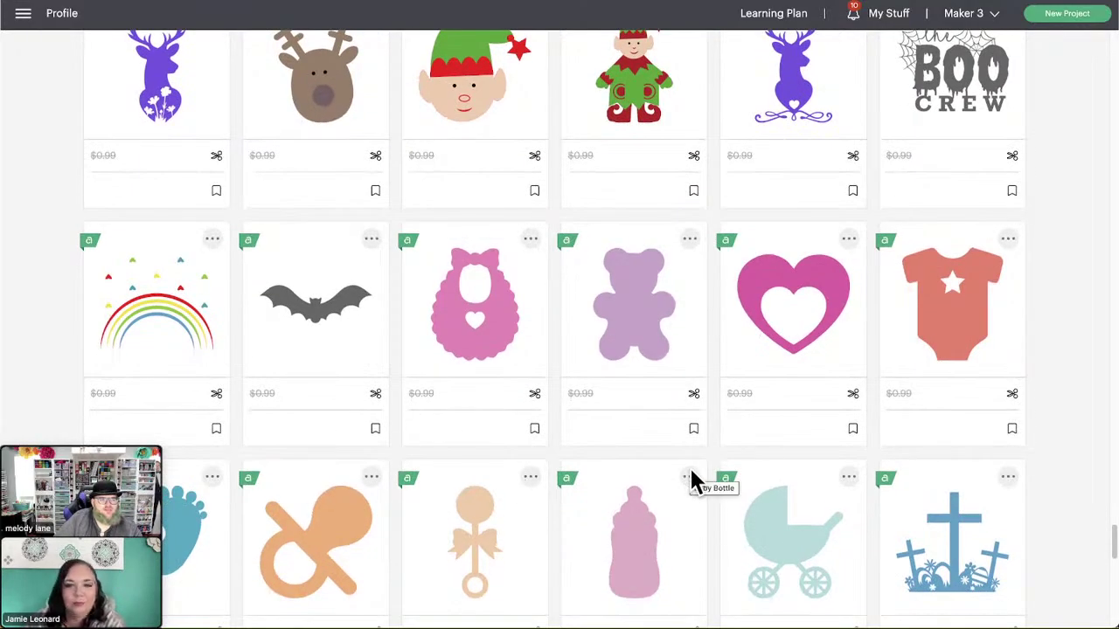
pyautogui.scroll(-3, 692, 479)
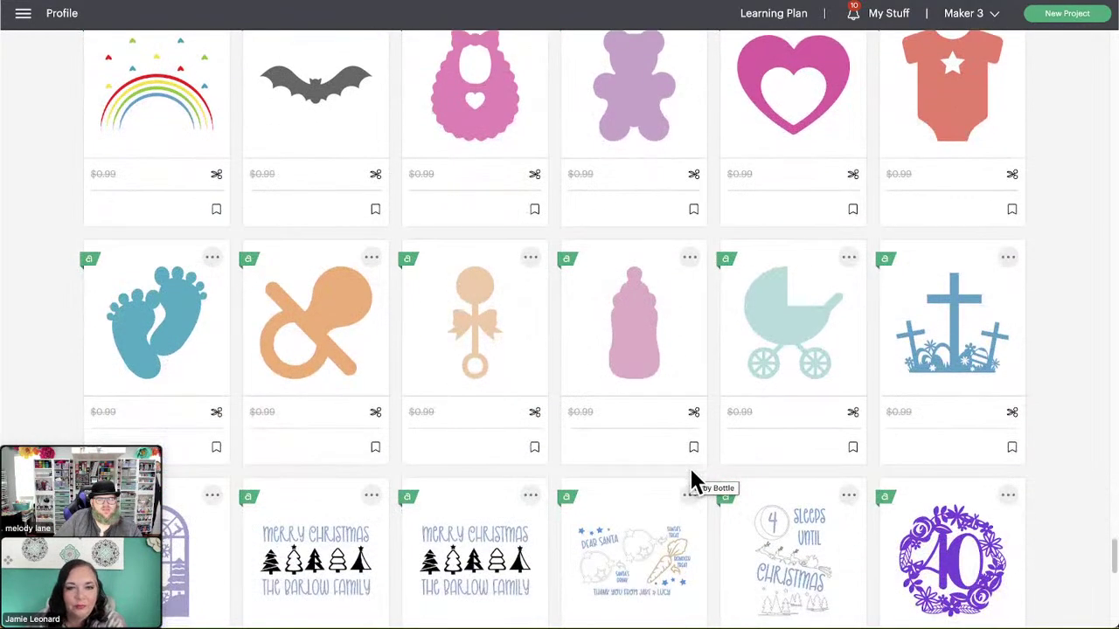
pyautogui.scroll(-3, 692, 479)
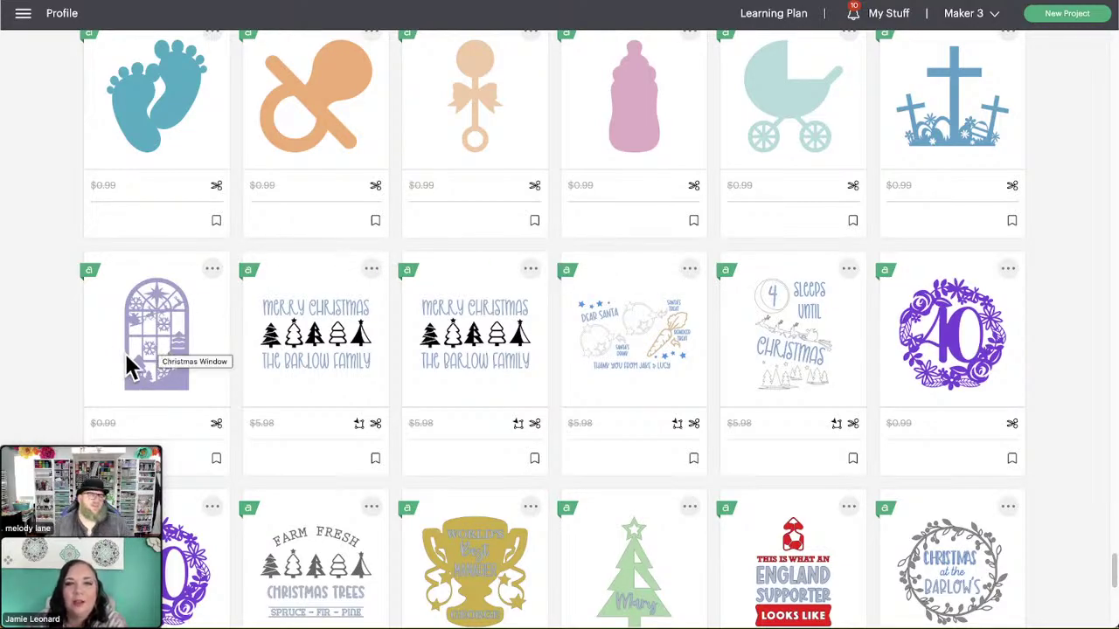
pyautogui.scroll(1, 105, 364)
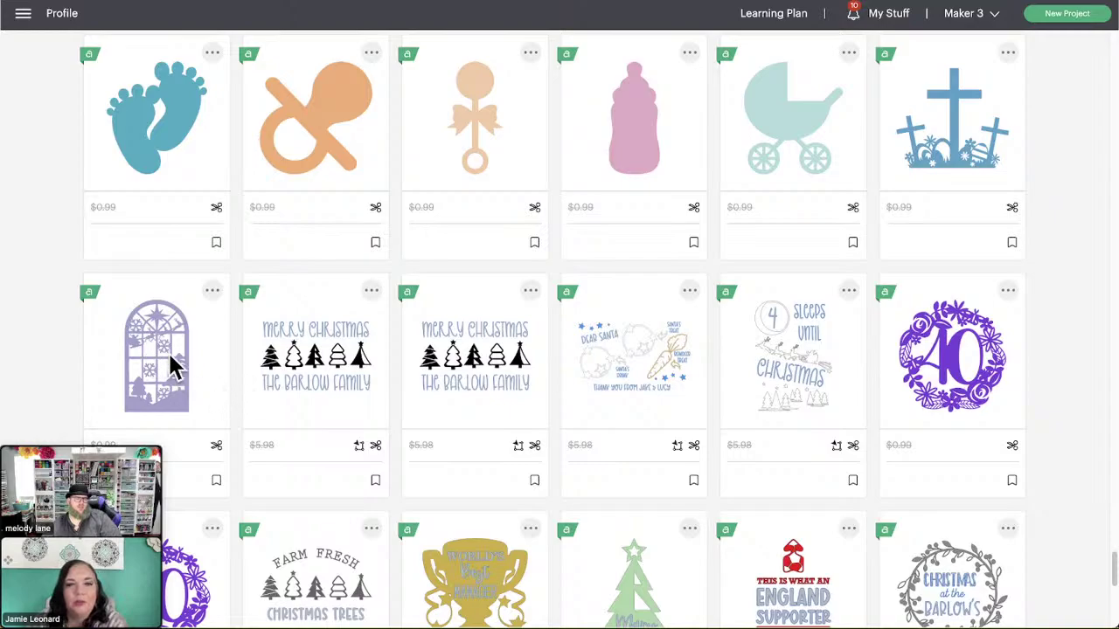
pyautogui.scroll(-1, 217, 402)
pyautogui.scroll(-2, 217, 402)
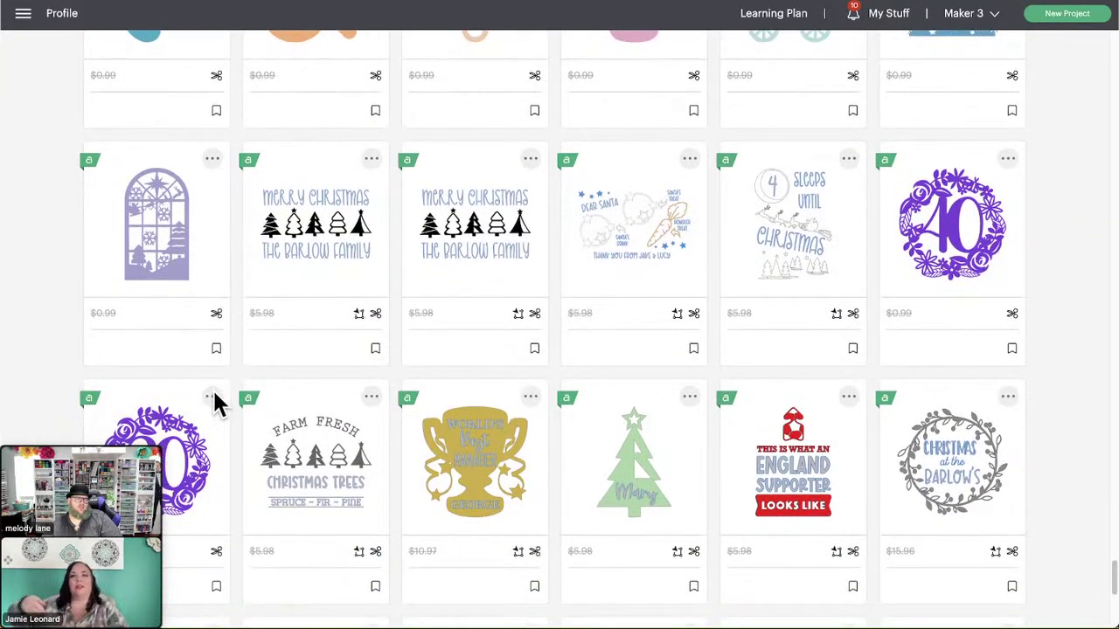
# Step: Look through the artist's farm fresh trees, trophy, Seasons Tweetings and anchor images to the end of the image list
pyautogui.scroll(-2, 215, 399)
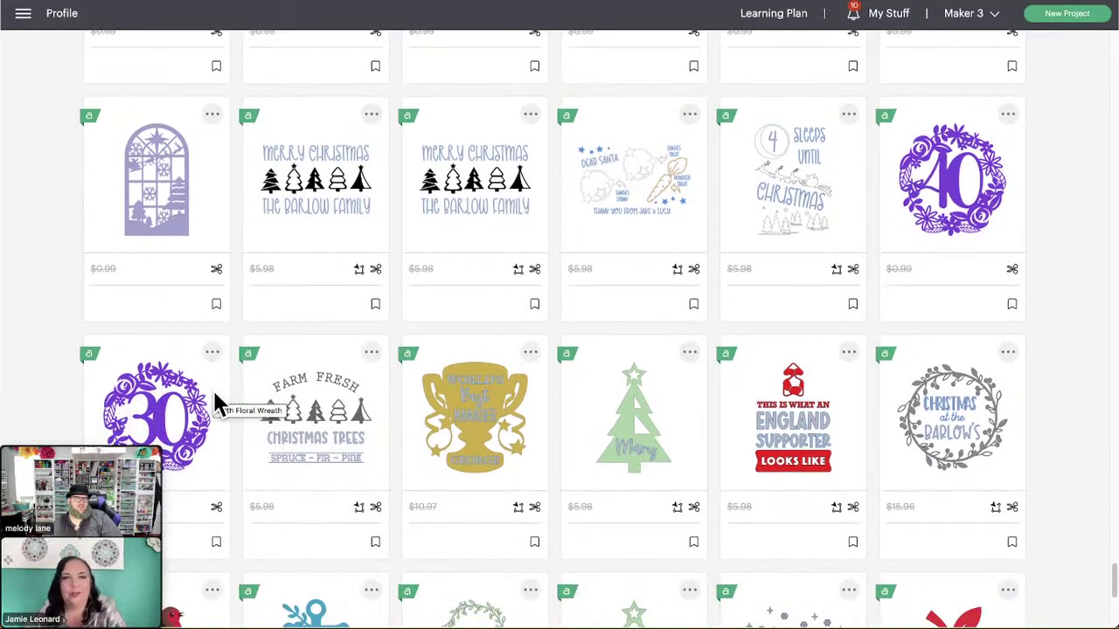
pyautogui.scroll(-5, 219, 404)
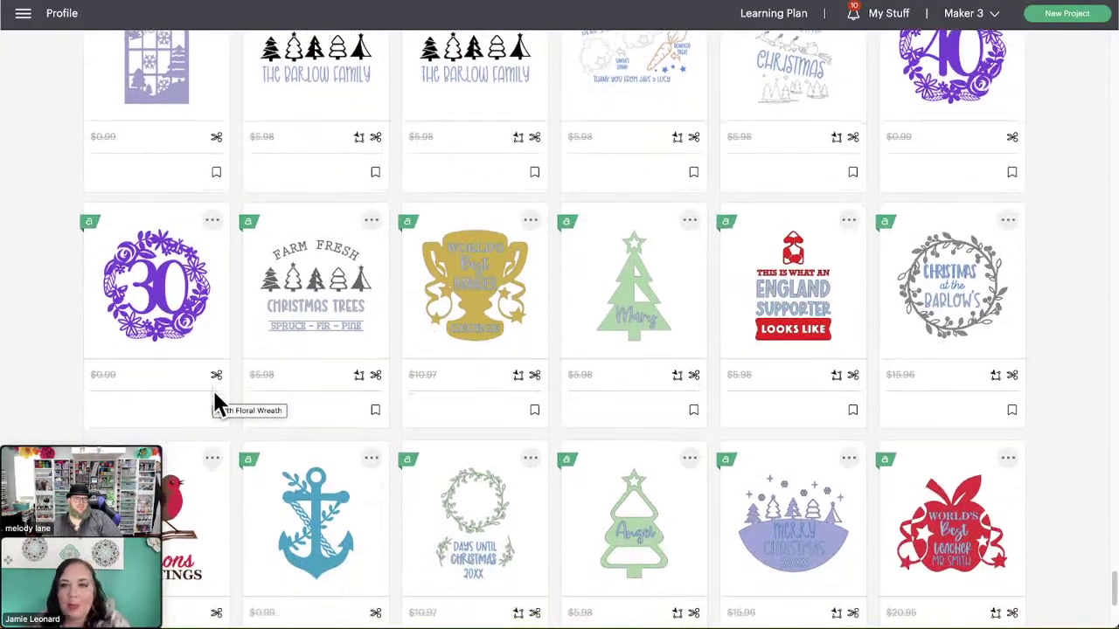
pyautogui.scroll(-3, 217, 402)
pyautogui.scroll(-3, 216, 402)
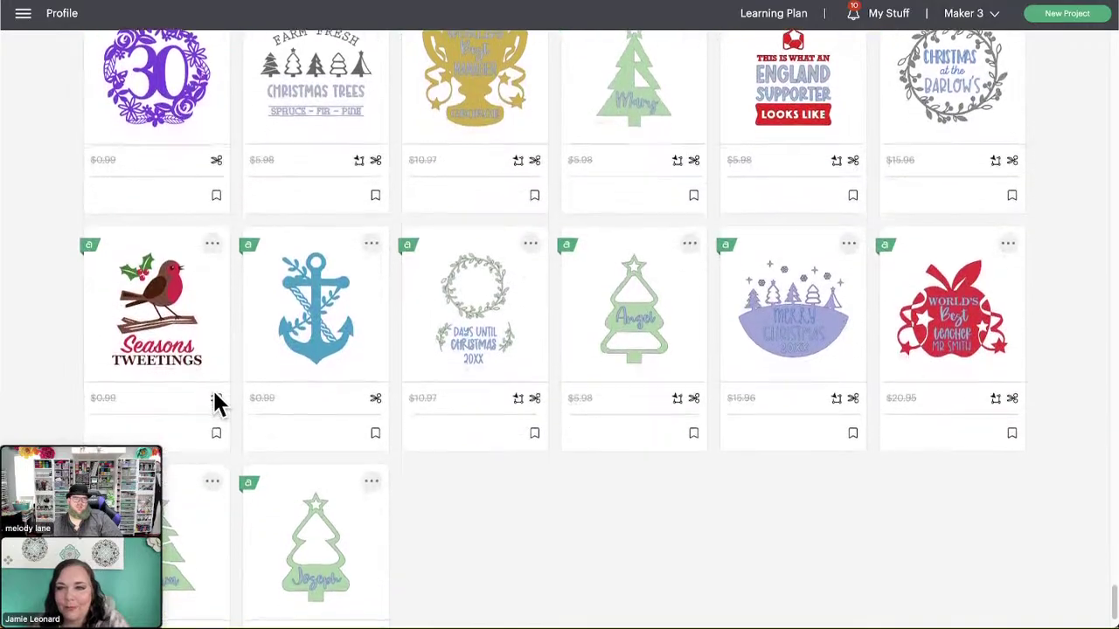
pyautogui.scroll(-1, 216, 404)
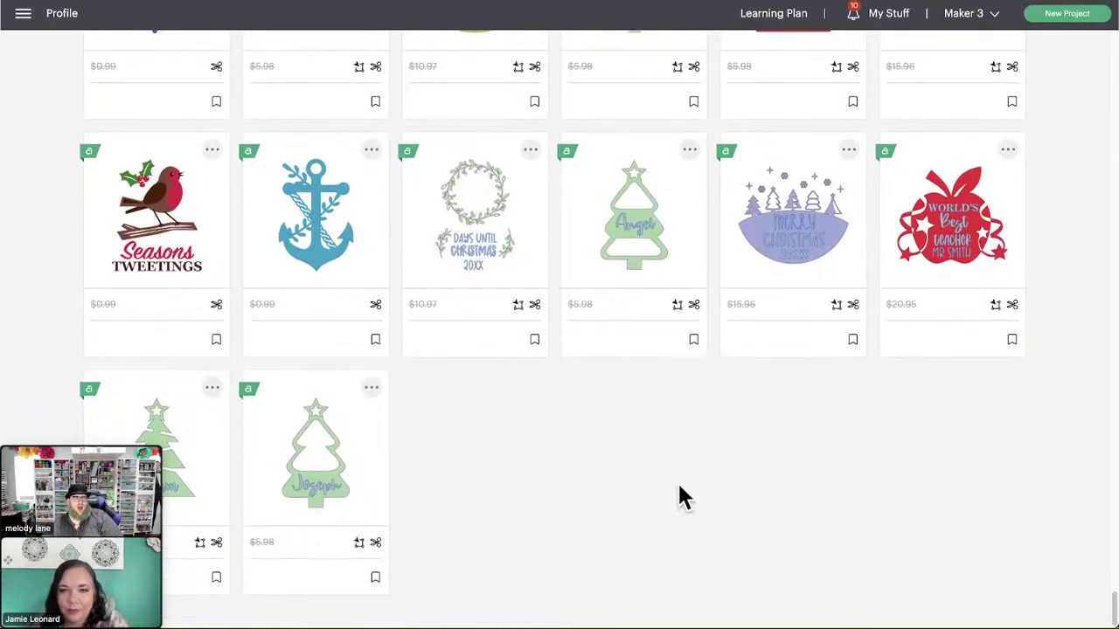
# Step: Return to the start of the artist's profile and highlight the artist's name
pyautogui.scroll(-10, 659, 482)
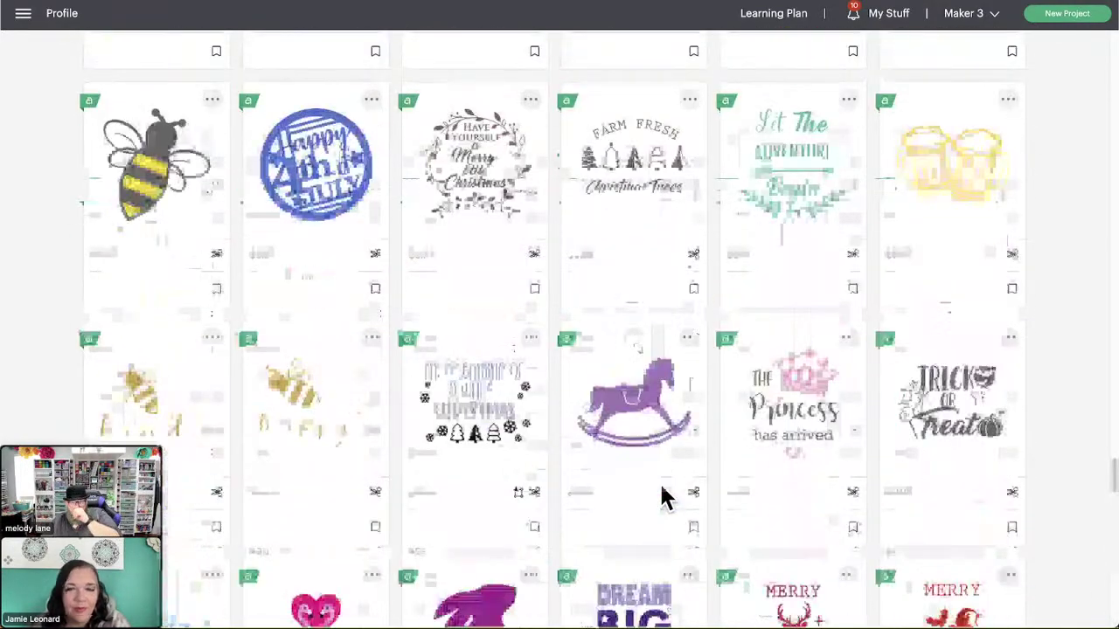
pyautogui.scroll(15, 662, 496)
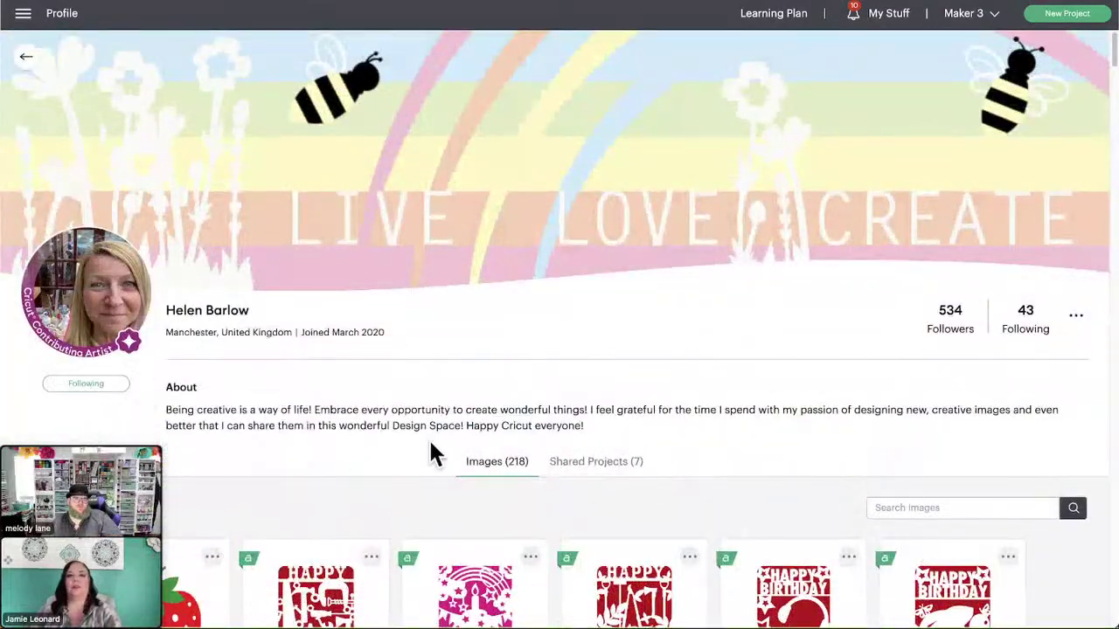
pyautogui.moveTo(163, 310); pyautogui.dragTo(248, 310)
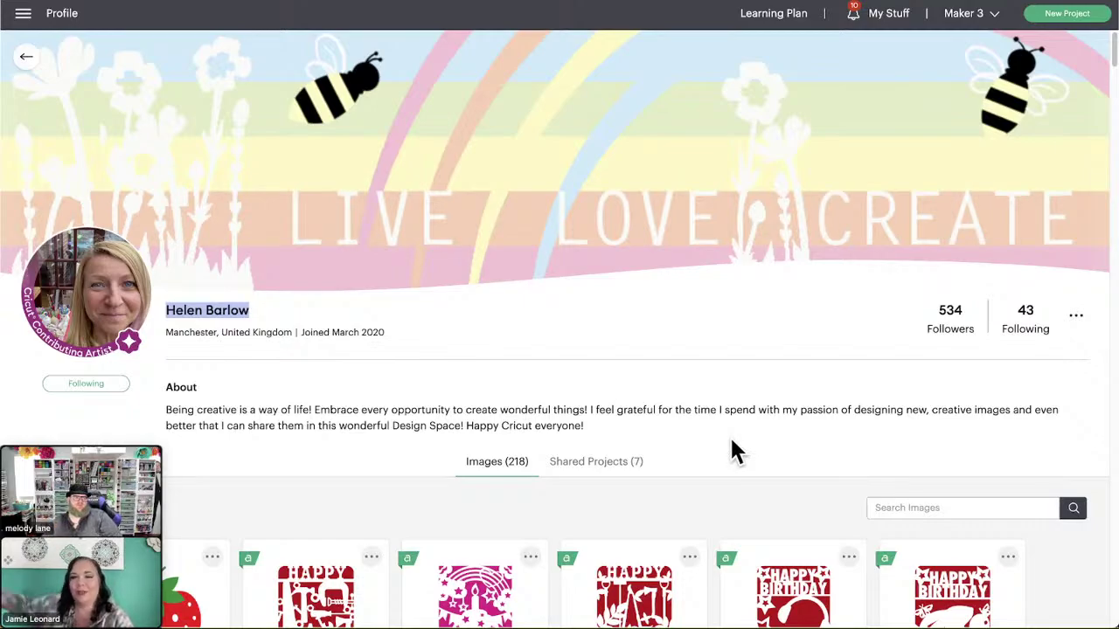
pyautogui.click(425, 370)
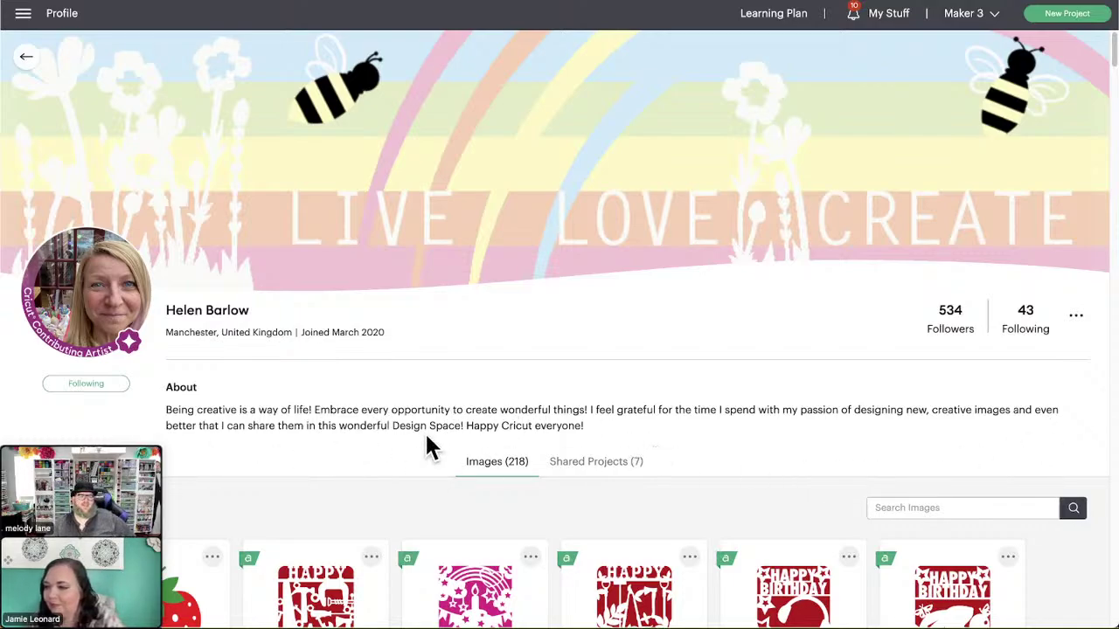
# Step: Open the artist's shared projects and look over all the Christmas cards and the reindeer and elf note holders
pyautogui.click(626, 463)
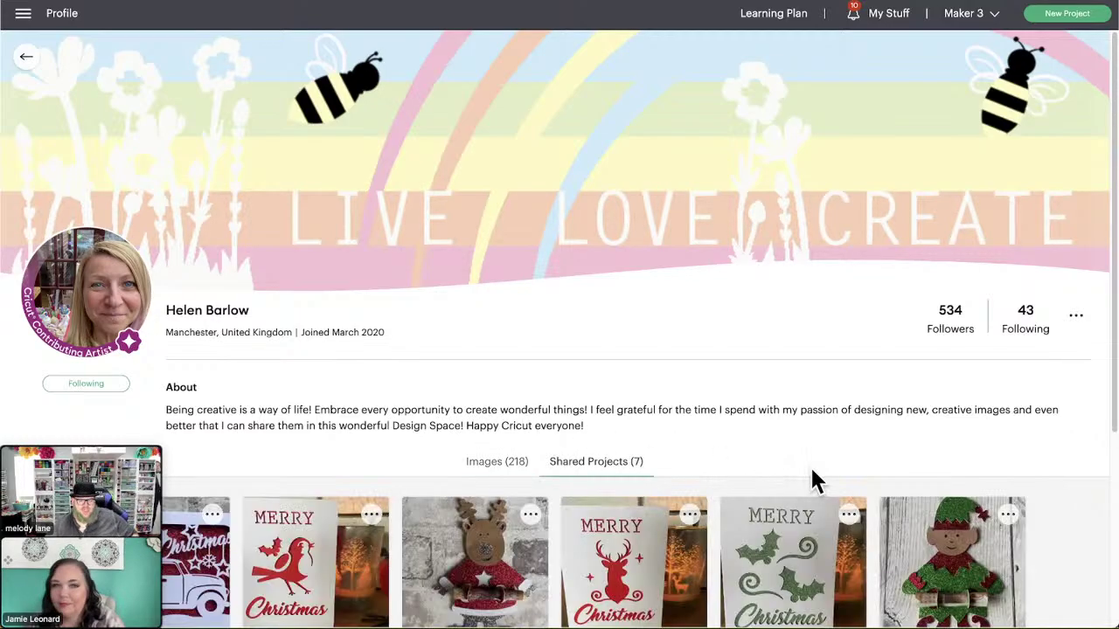
pyautogui.scroll(-3, 744, 390)
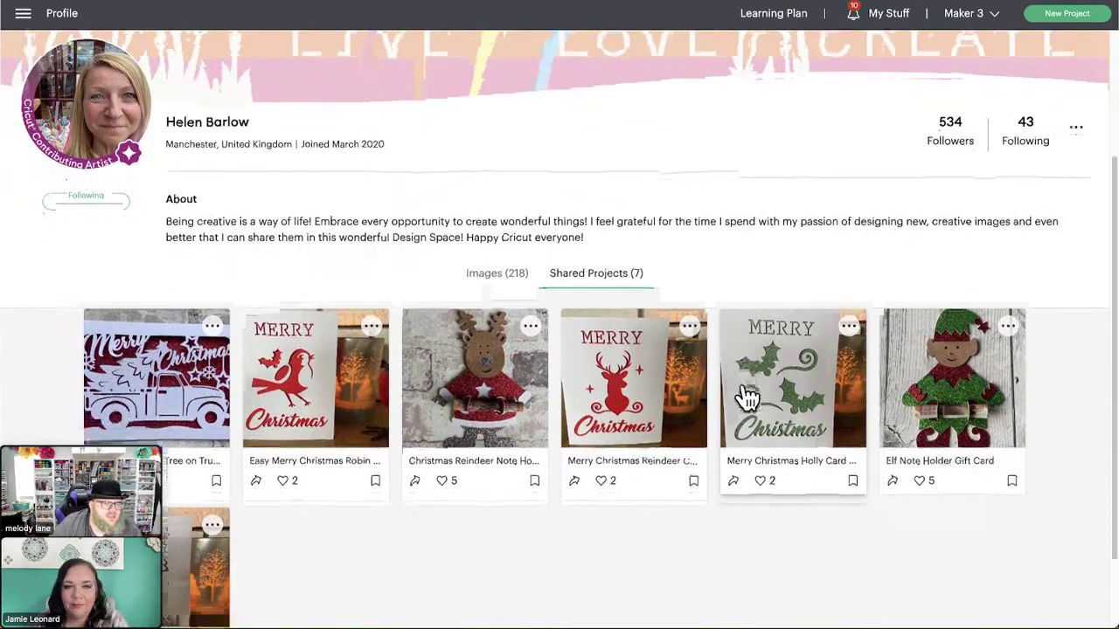
pyautogui.scroll(-2, 747, 397)
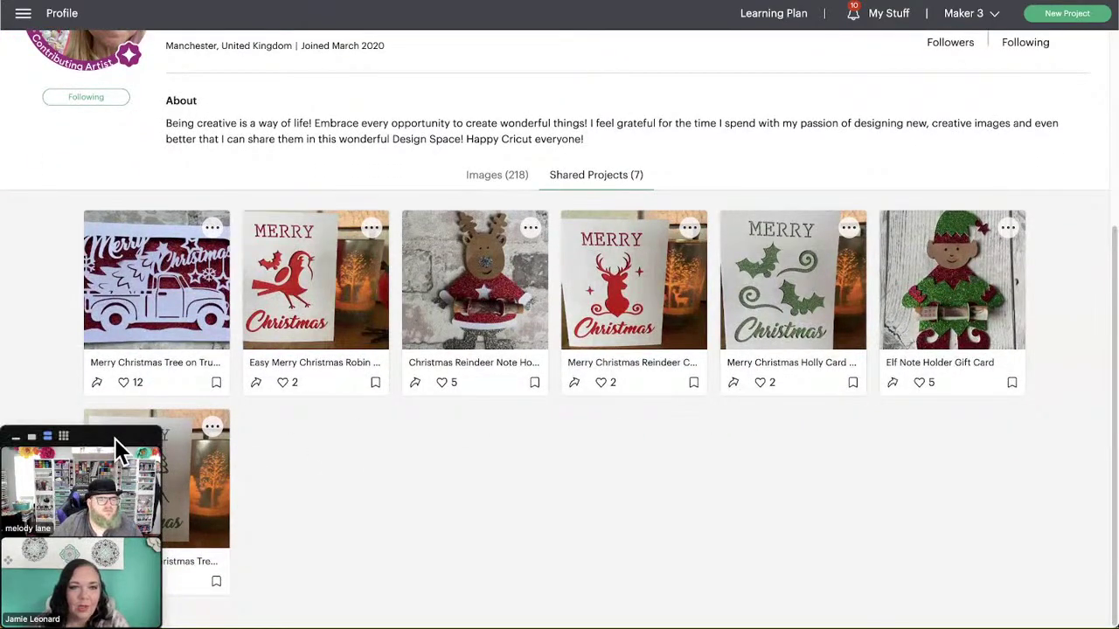
pyautogui.moveTo(115, 439); pyautogui.dragTo(562, 457)
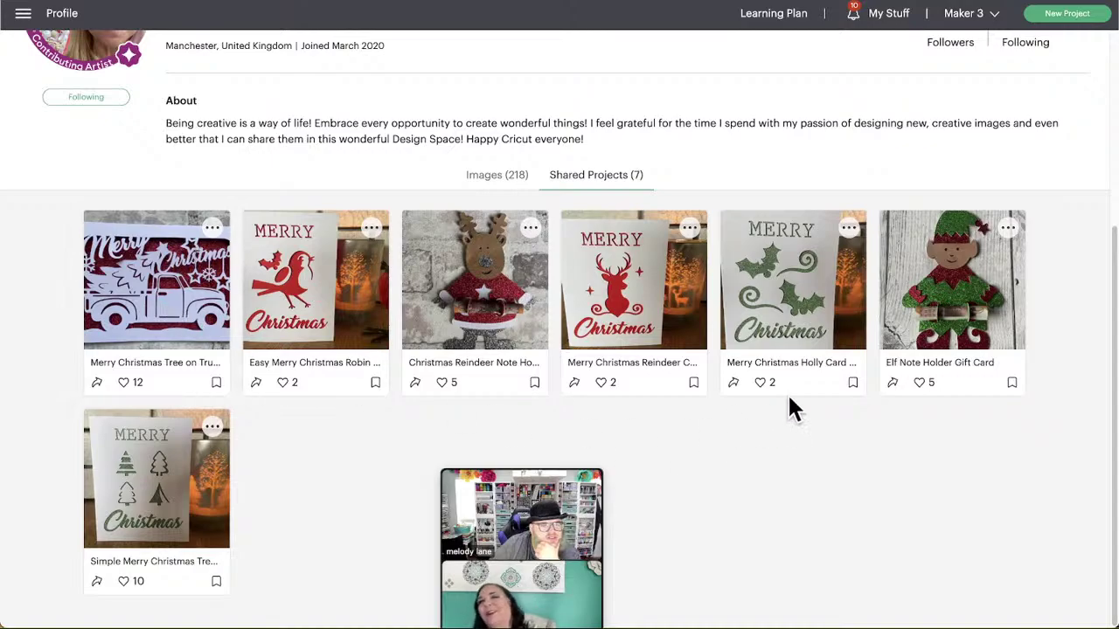
pyautogui.moveTo(612, 603)
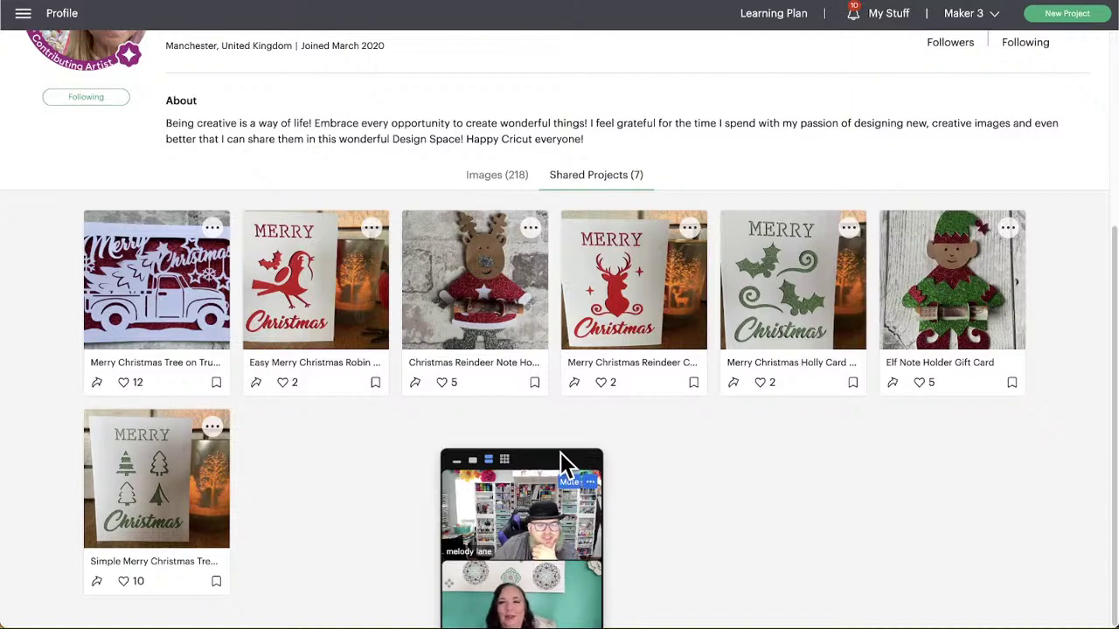
pyautogui.moveTo(560, 453); pyautogui.dragTo(119, 437)
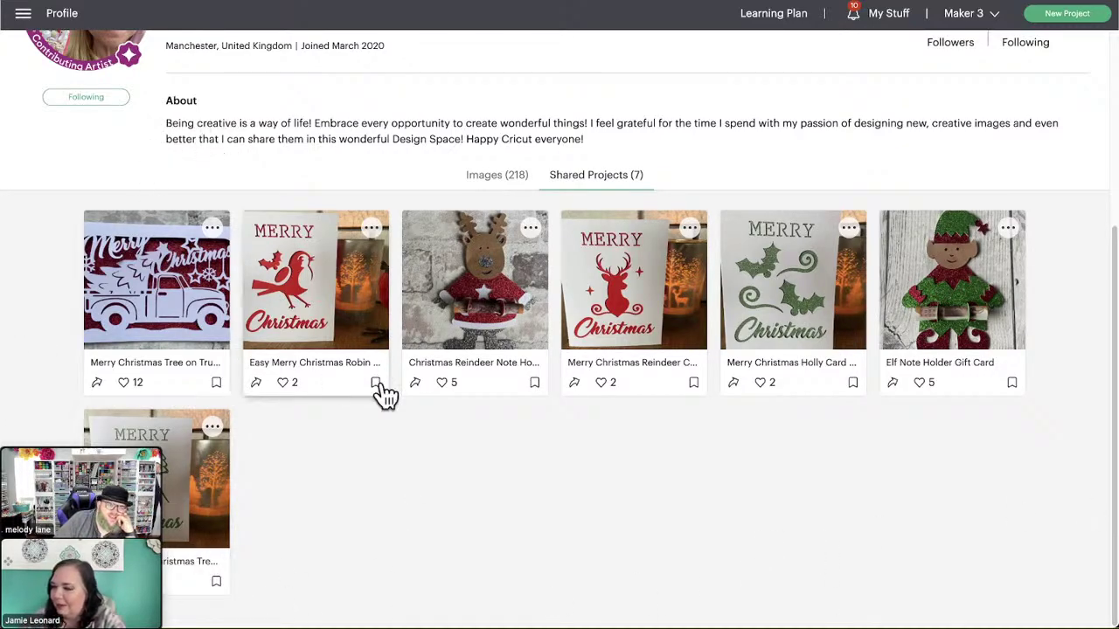
# Step: Go back to the Recently Added images and look through the flowers, star frames and school items down to the Things To Do sign
pyautogui.scroll(4, 384, 395)
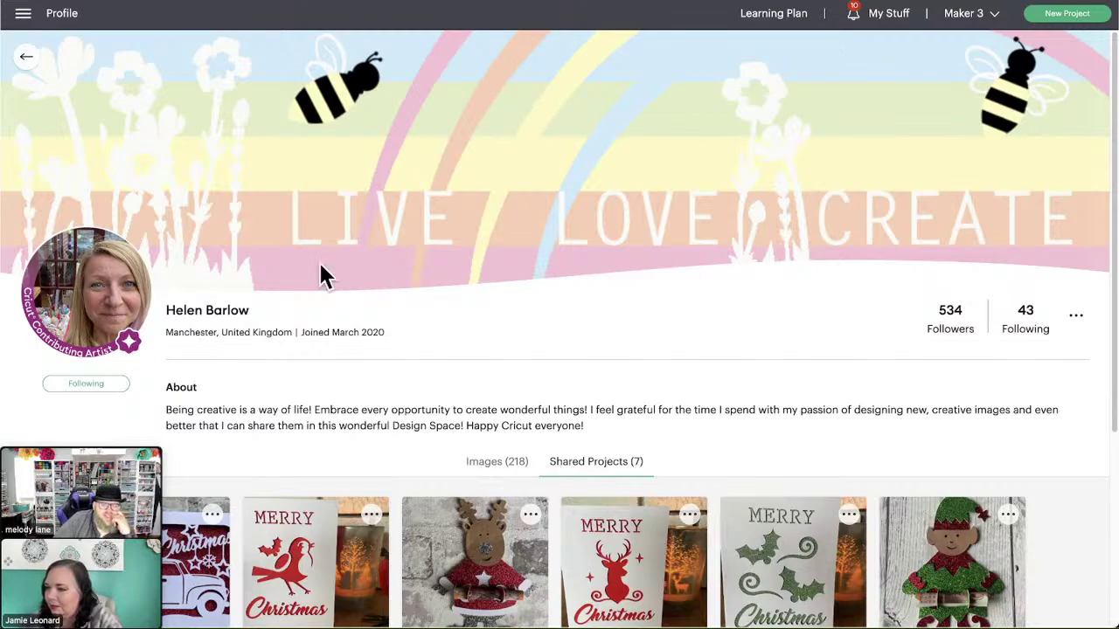
pyautogui.click(31, 66)
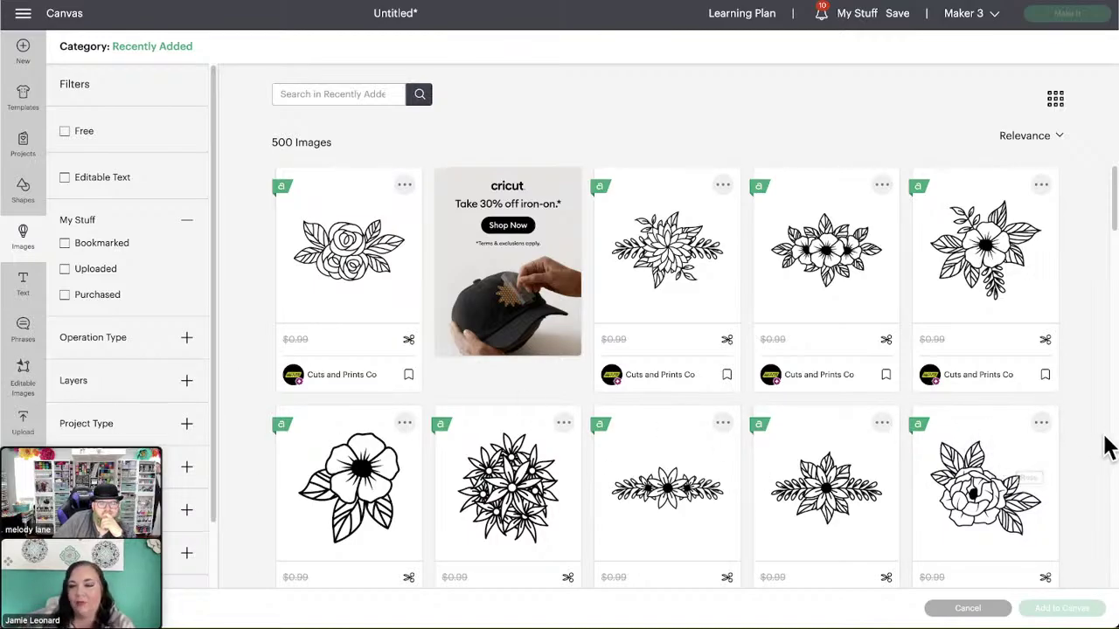
pyautogui.scroll(-2, 1106, 446)
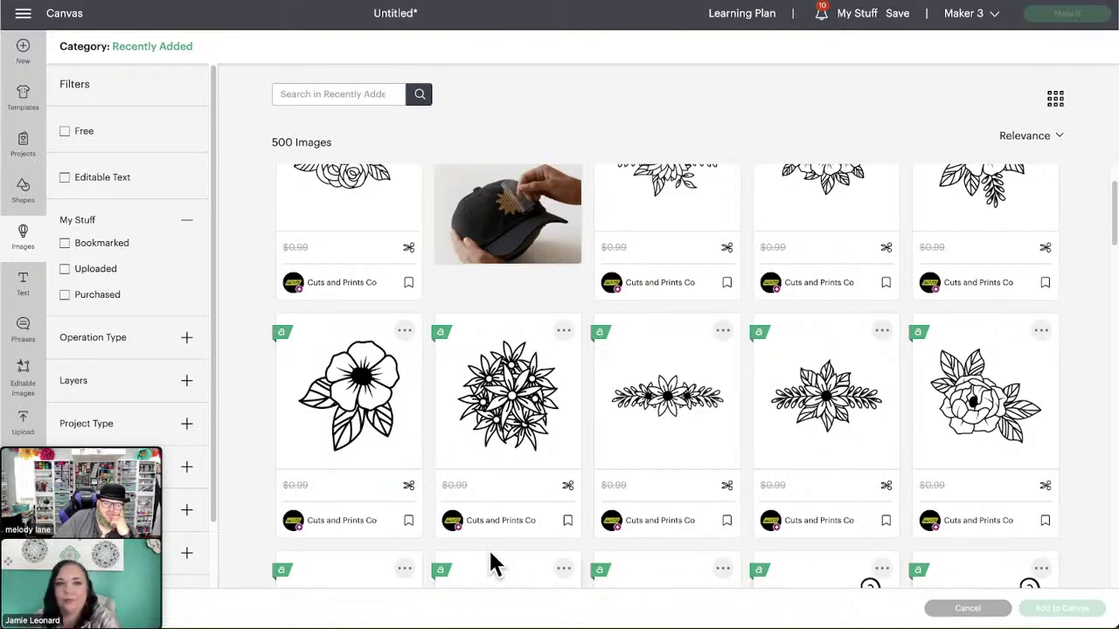
pyautogui.scroll(-2, 393, 433)
pyautogui.scroll(-8, 394, 433)
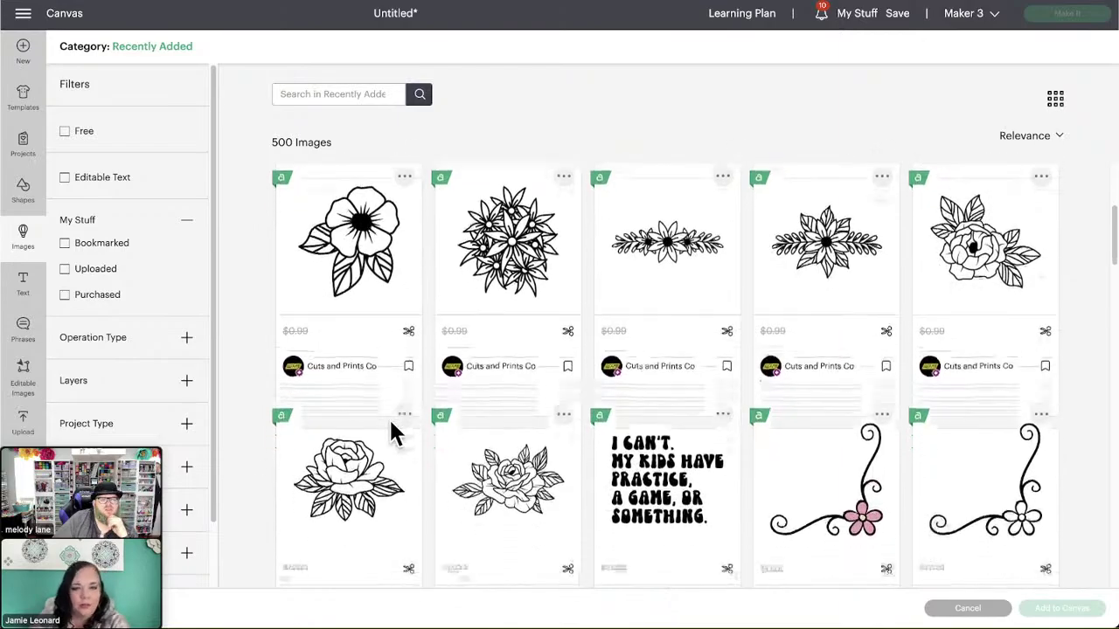
pyautogui.scroll(-8, 393, 432)
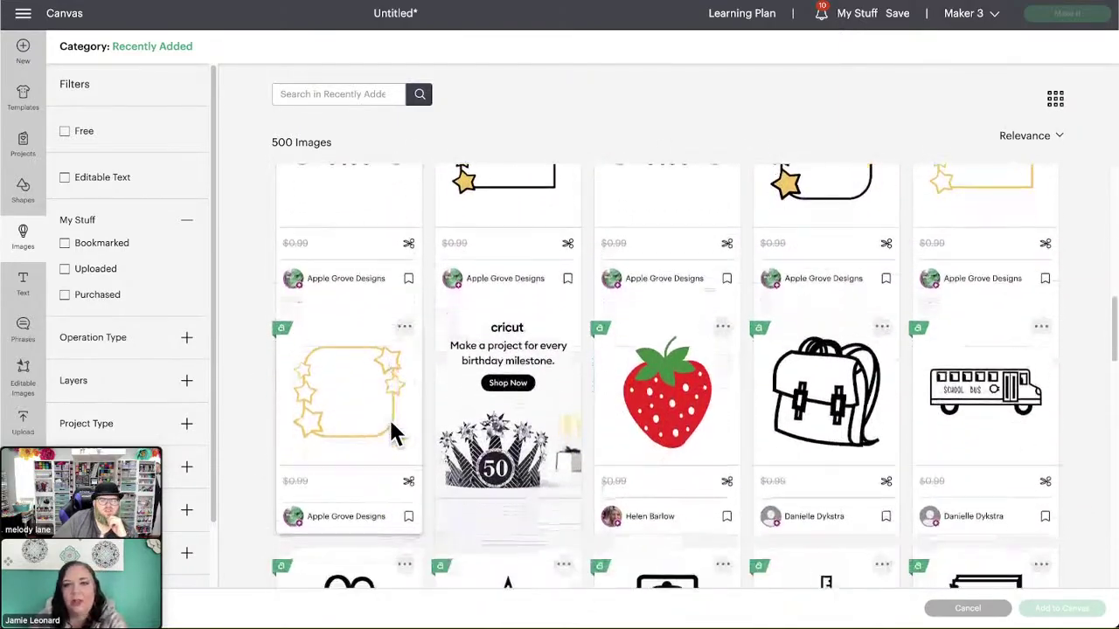
pyautogui.scroll(-5, 394, 430)
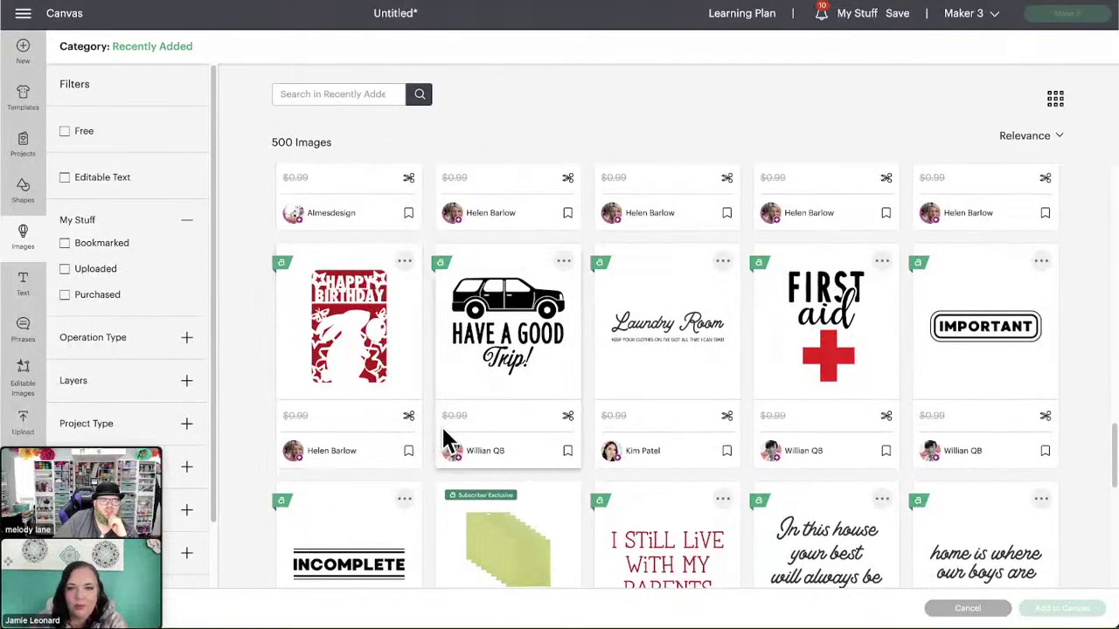
pyautogui.scroll(-1, 441, 433)
pyautogui.scroll(-2, 427, 446)
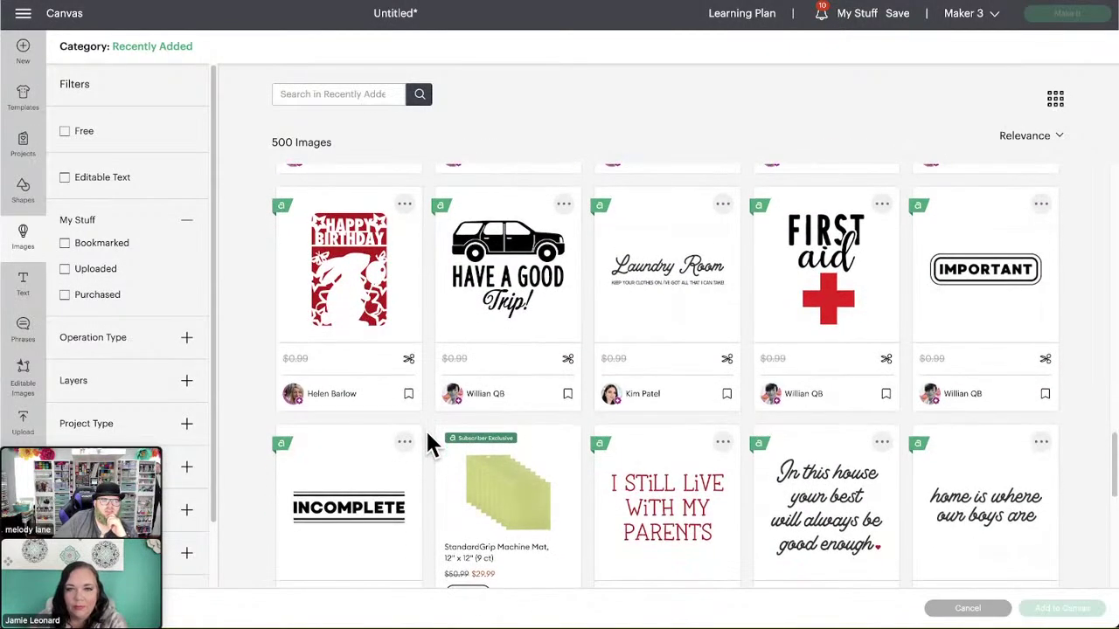
pyautogui.scroll(-1, 427, 435)
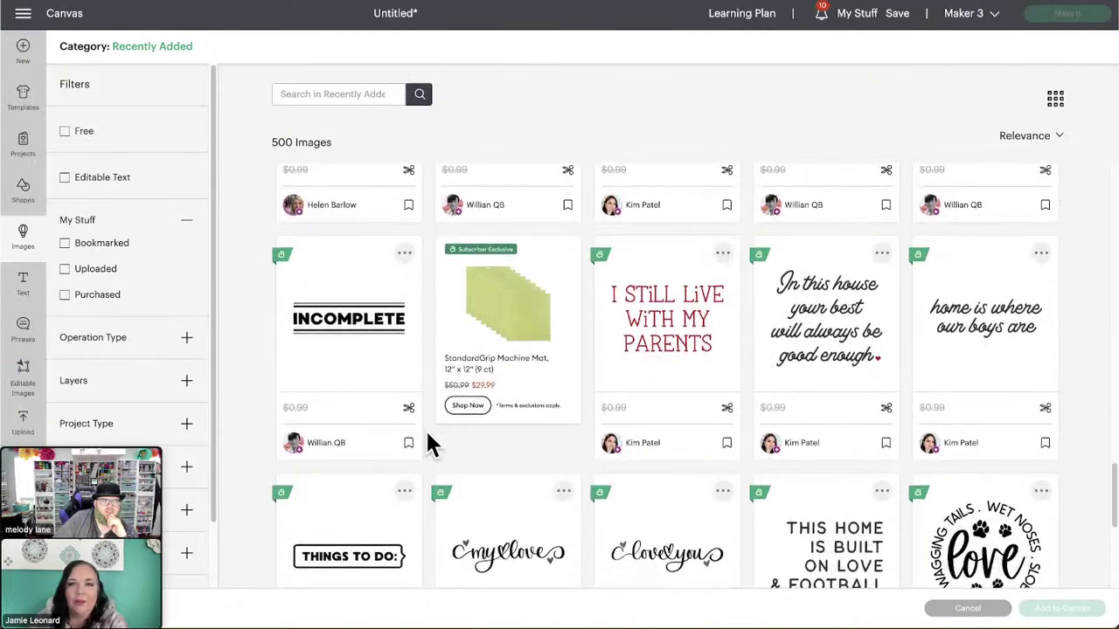
# Step: Open the profile of the artist behind the Have a Good Trip image and look through their images down to the Valentine's Day numbers
pyautogui.scroll(3, 427, 434)
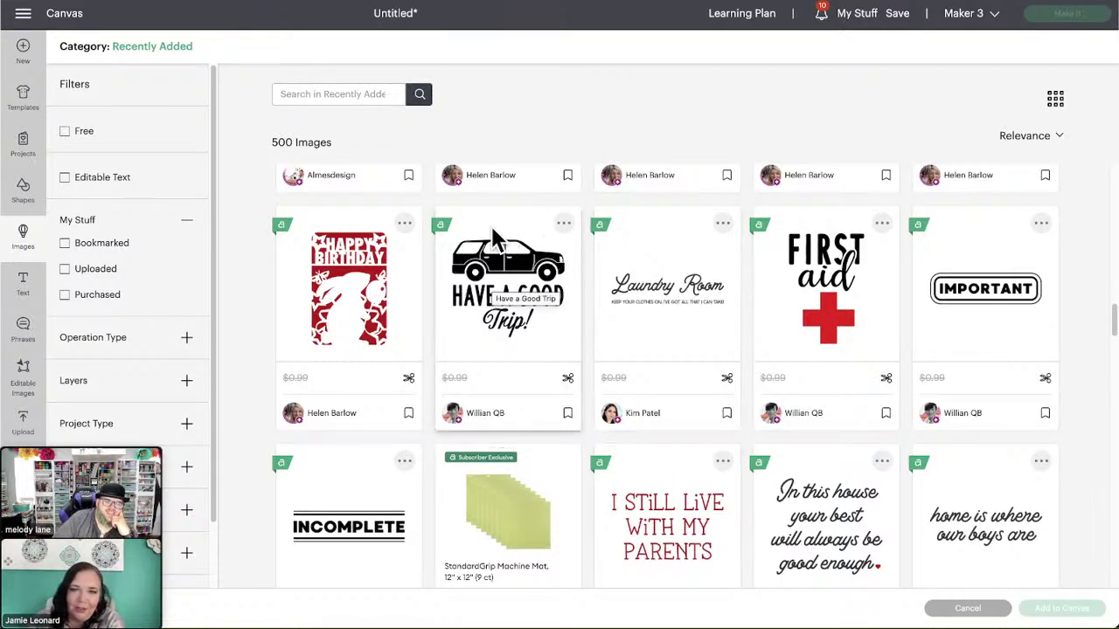
pyautogui.click(480, 418)
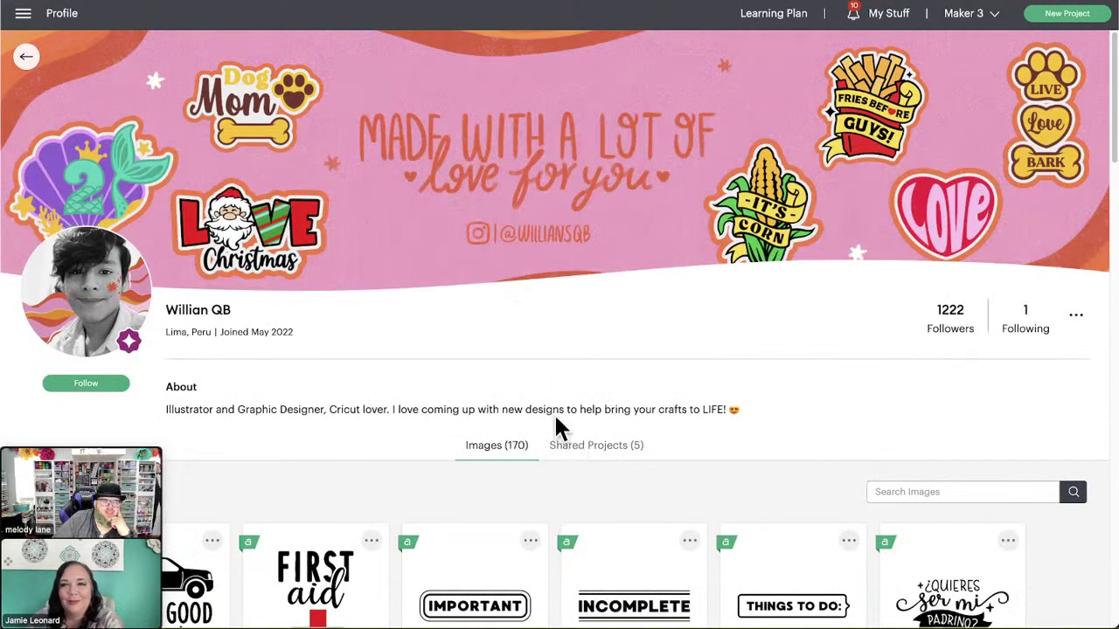
pyautogui.scroll(-4, 460, 398)
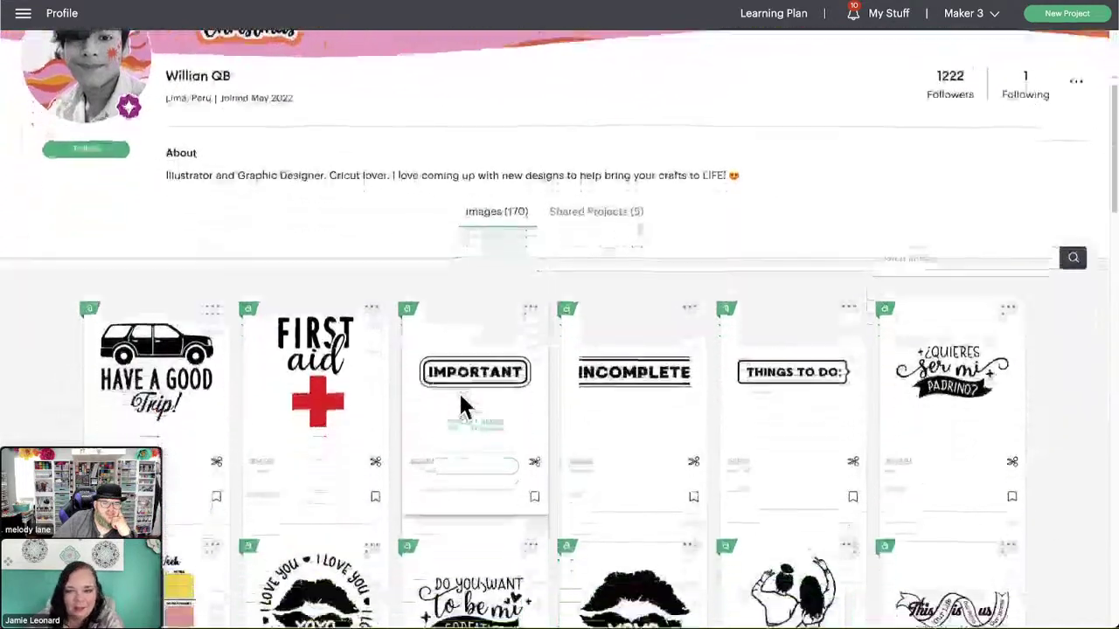
pyautogui.scroll(-2, 463, 406)
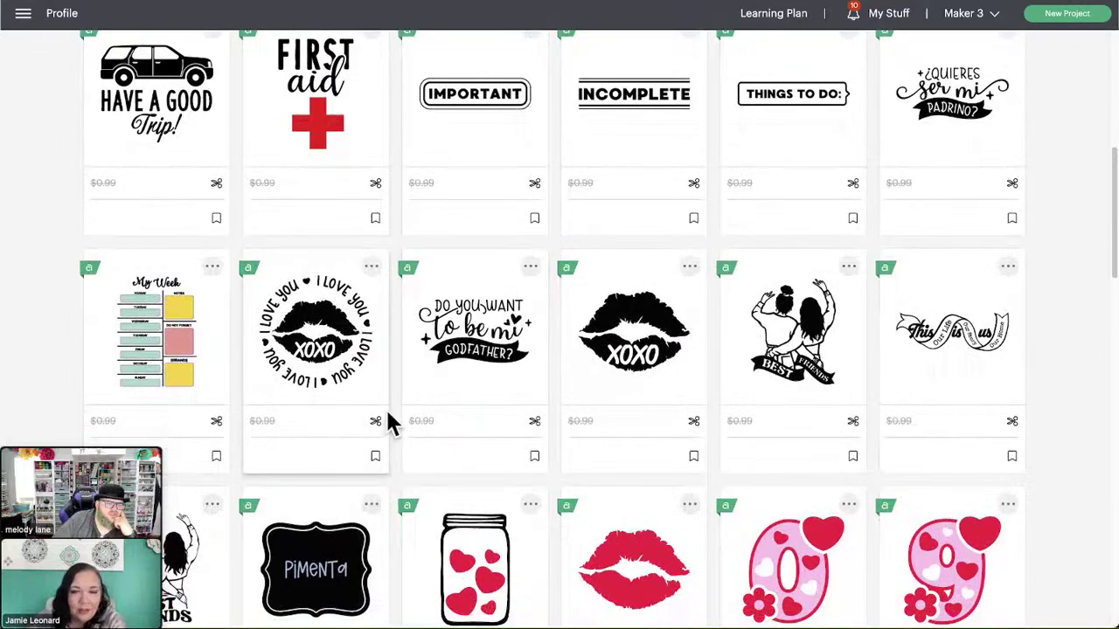
pyautogui.scroll(-2, 386, 409)
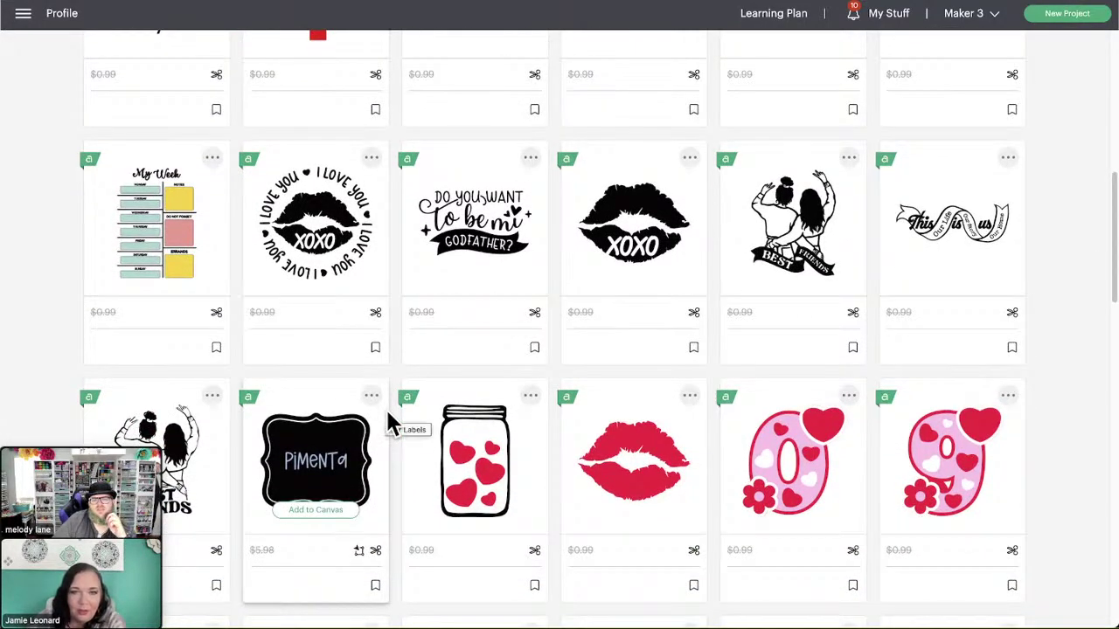
pyautogui.scroll(-1, 387, 413)
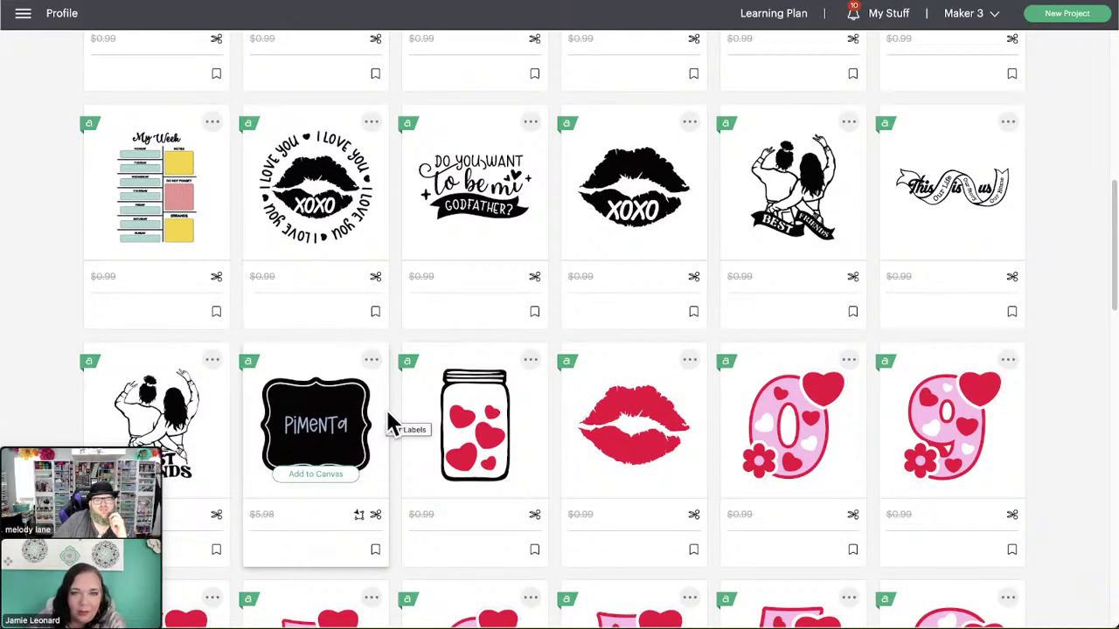
pyautogui.scroll(-3, 388, 416)
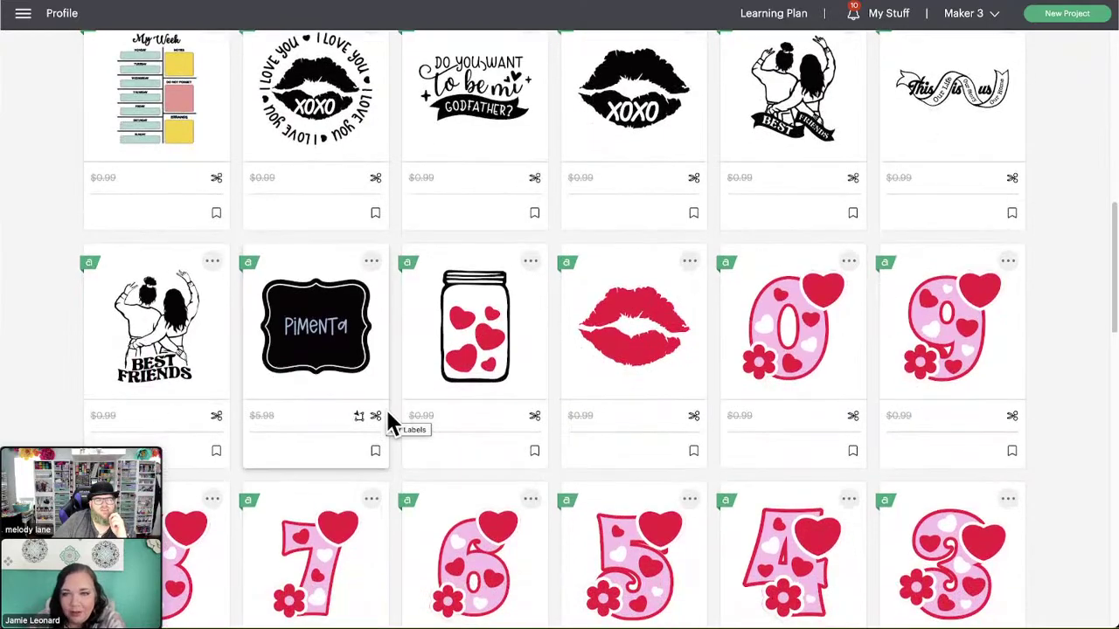
pyautogui.scroll(-3, 387, 418)
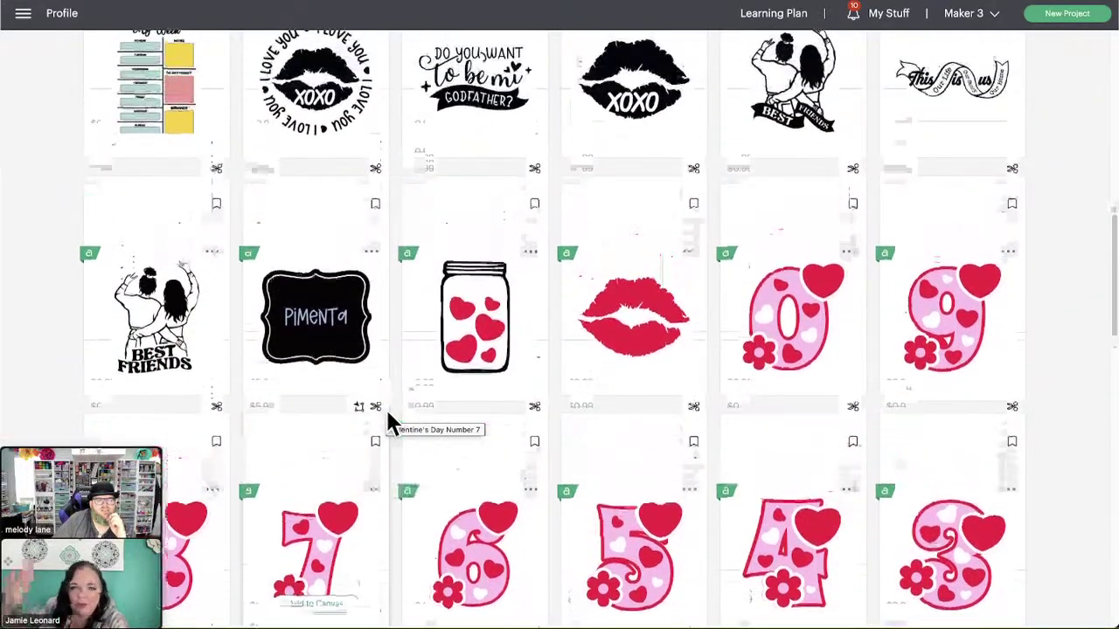
# Step: Look over the artist's Valentine's Day number images from 0 to 9 and the neighbouring Best Friends, lips and heart jar designs
pyautogui.scroll(1, 387, 418)
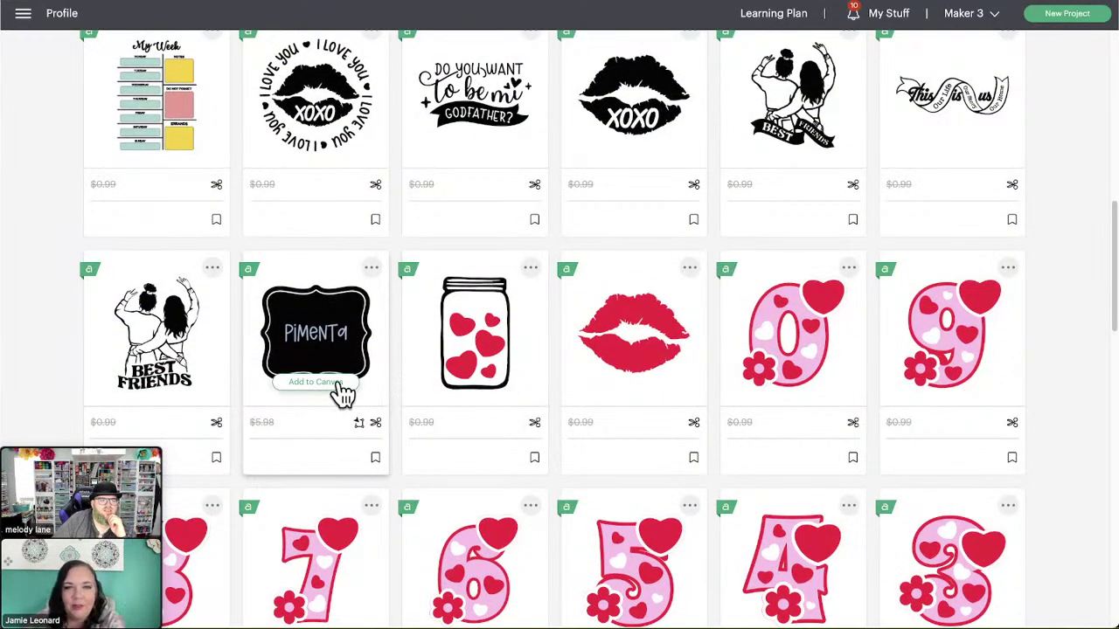
pyautogui.scroll(-3, 345, 393)
pyautogui.scroll(-3, 411, 390)
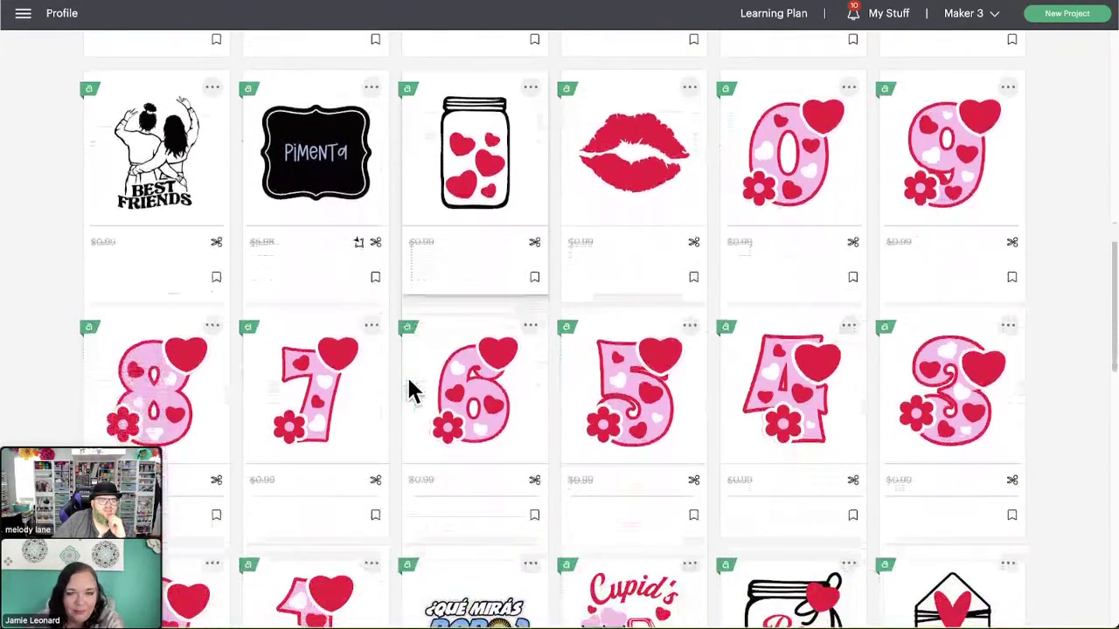
pyautogui.scroll(-3, 411, 390)
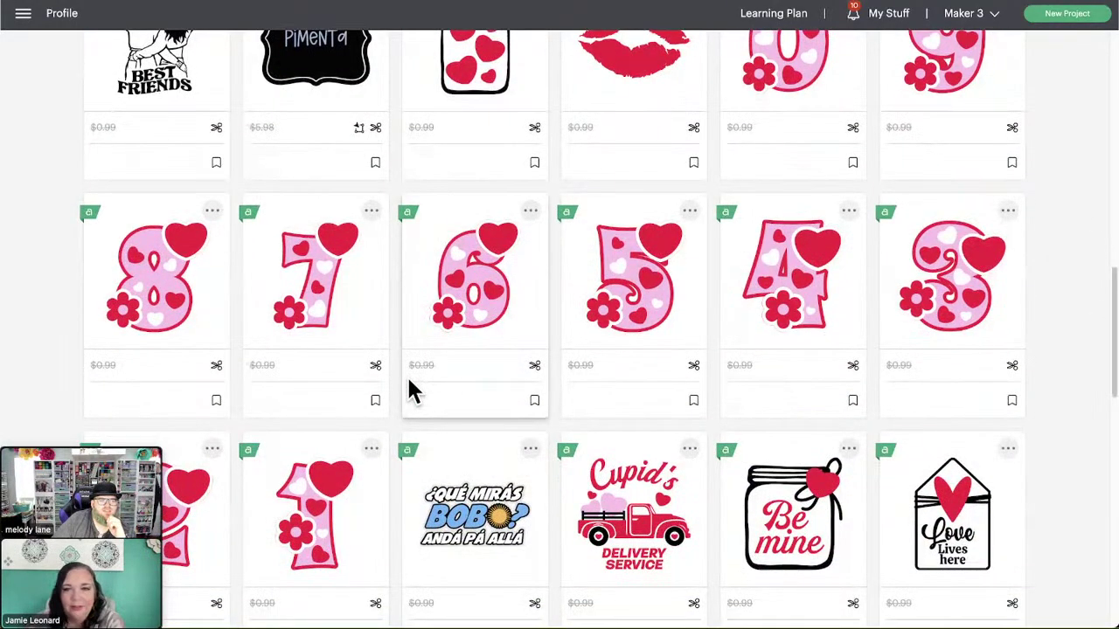
pyautogui.scroll(2, 411, 389)
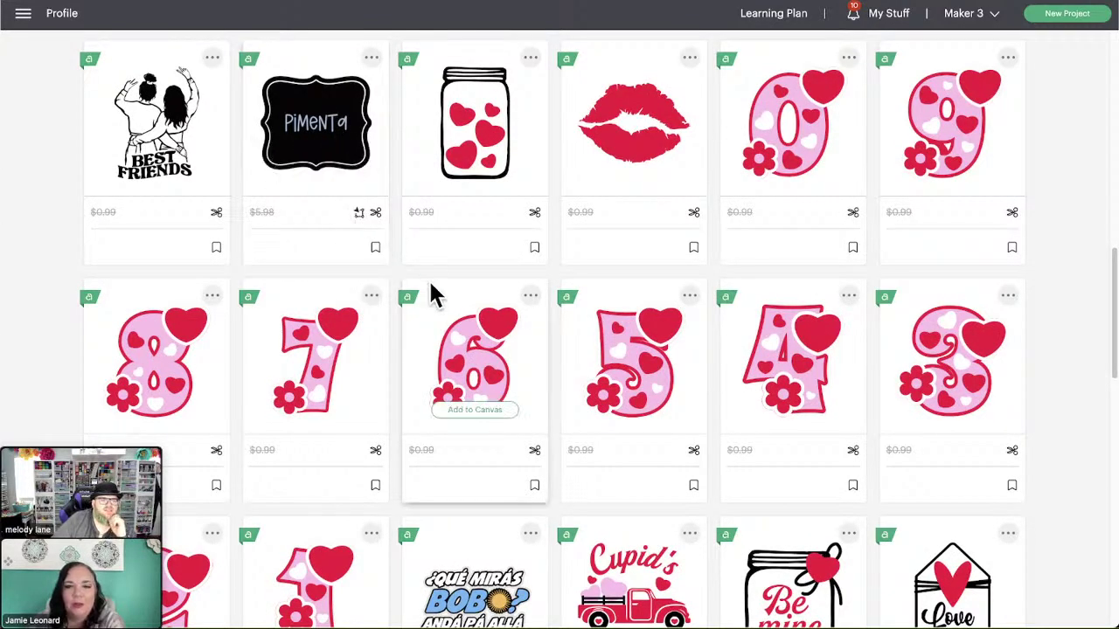
pyautogui.scroll(-4, 395, 275)
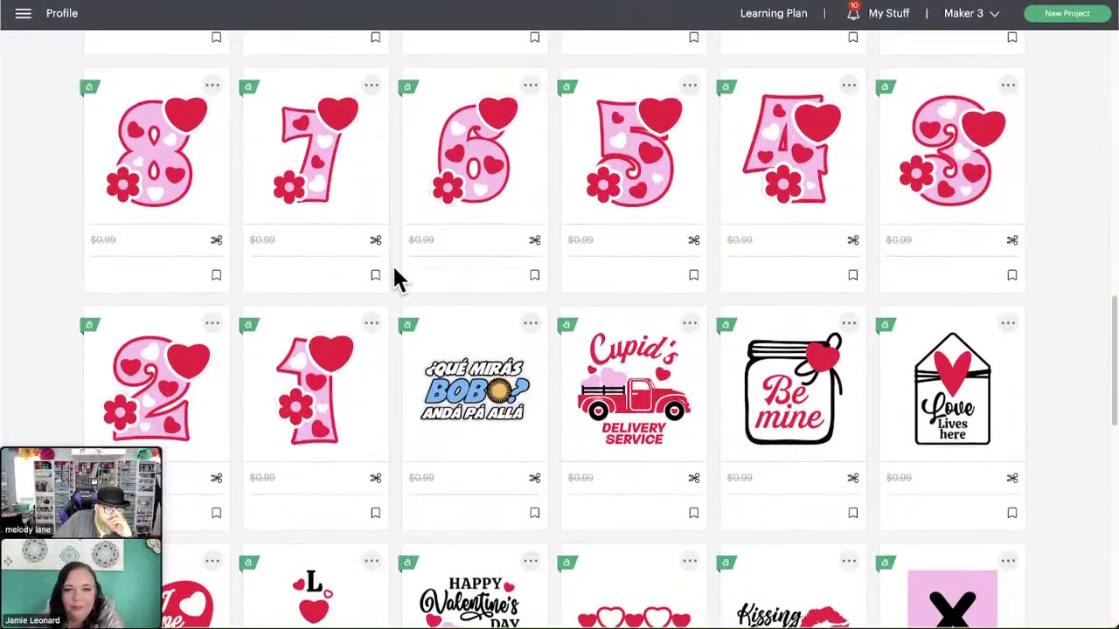
pyautogui.scroll(-1, 394, 282)
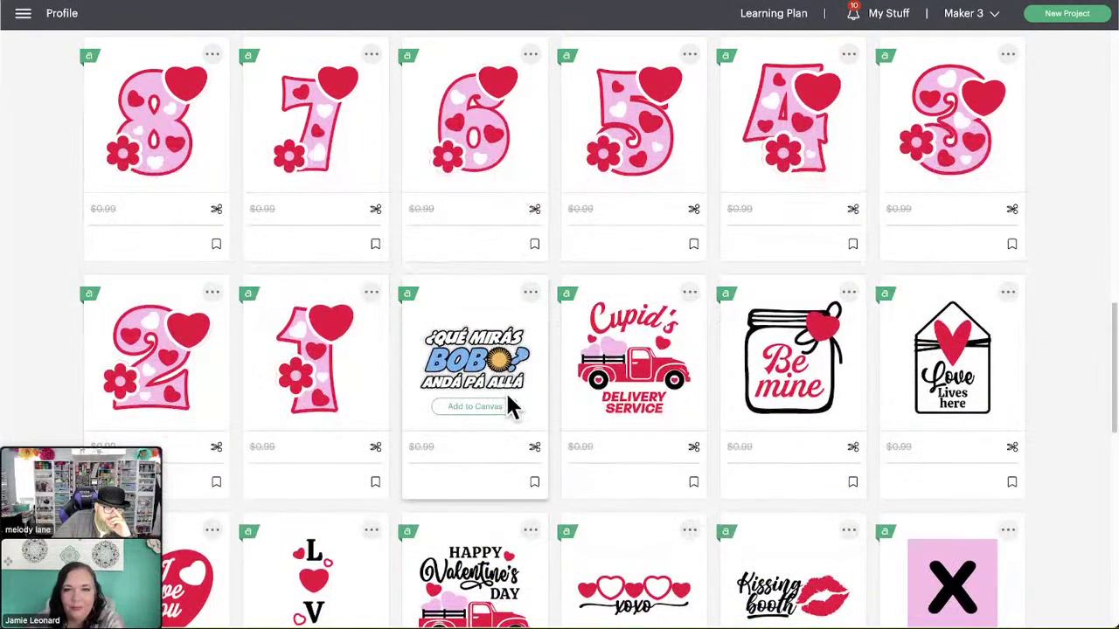
pyautogui.moveTo(564, 424)
pyautogui.scroll(-1, 564, 432)
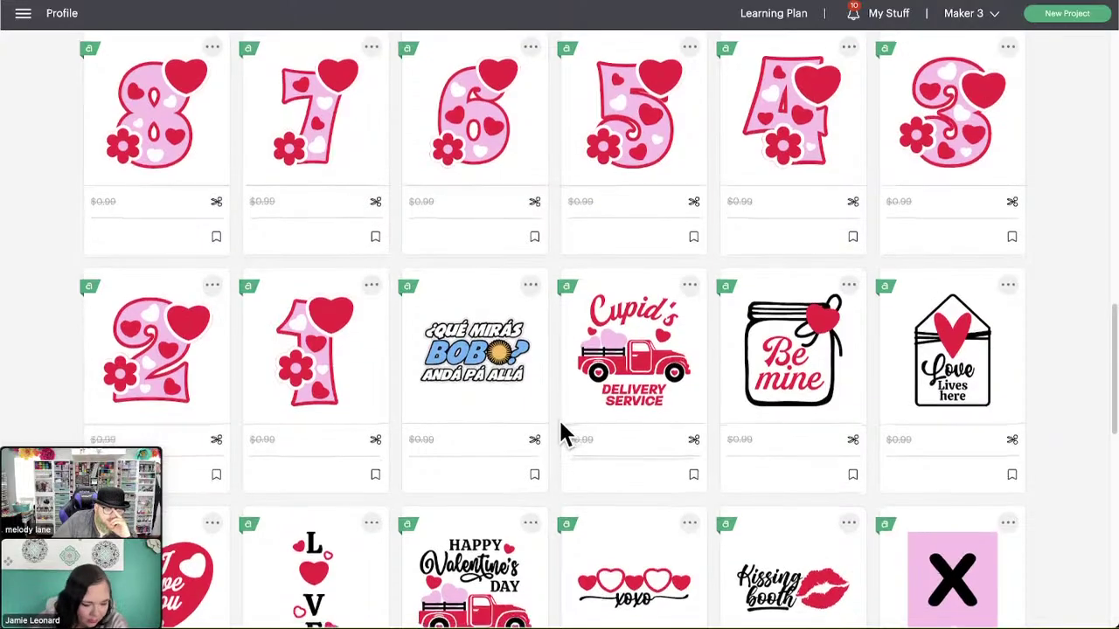
# Step: Examine the artist's Valentine's love designs, from the Cupid's Delivery Service truck through the banners and hearts to the You & Me row
pyautogui.scroll(-1, 564, 434)
pyautogui.scroll(-1, 564, 433)
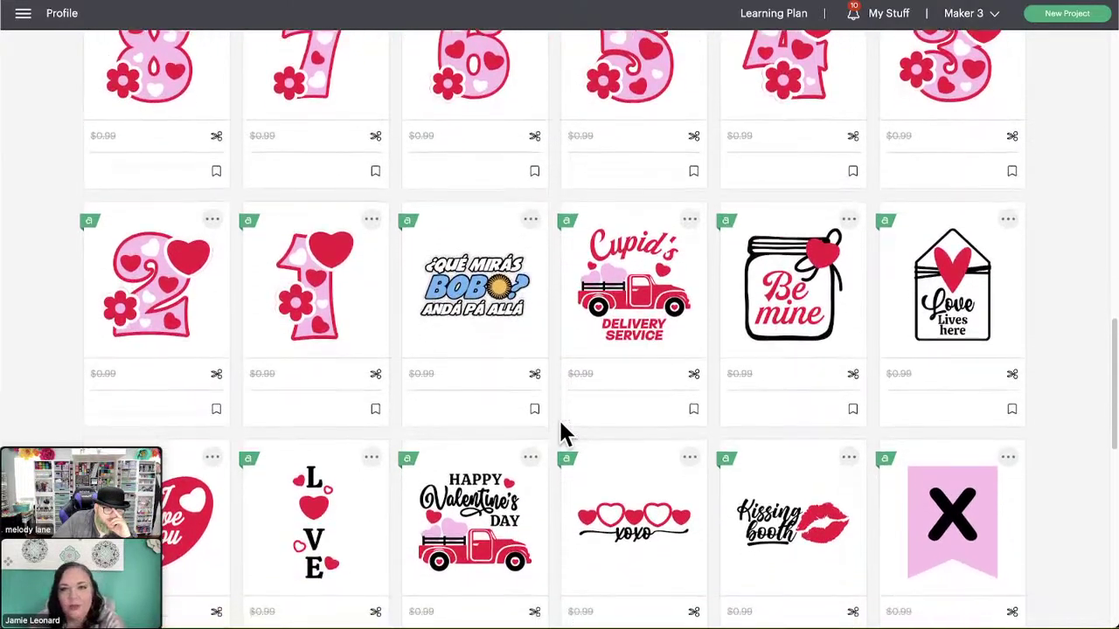
pyautogui.scroll(-2, 564, 432)
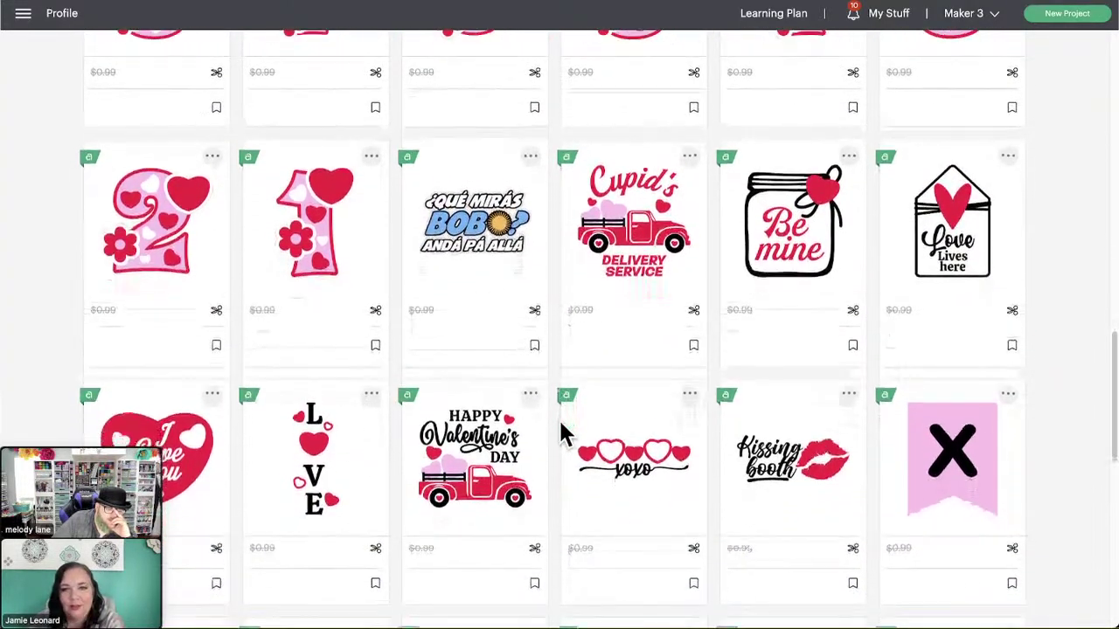
pyautogui.scroll(-3, 563, 433)
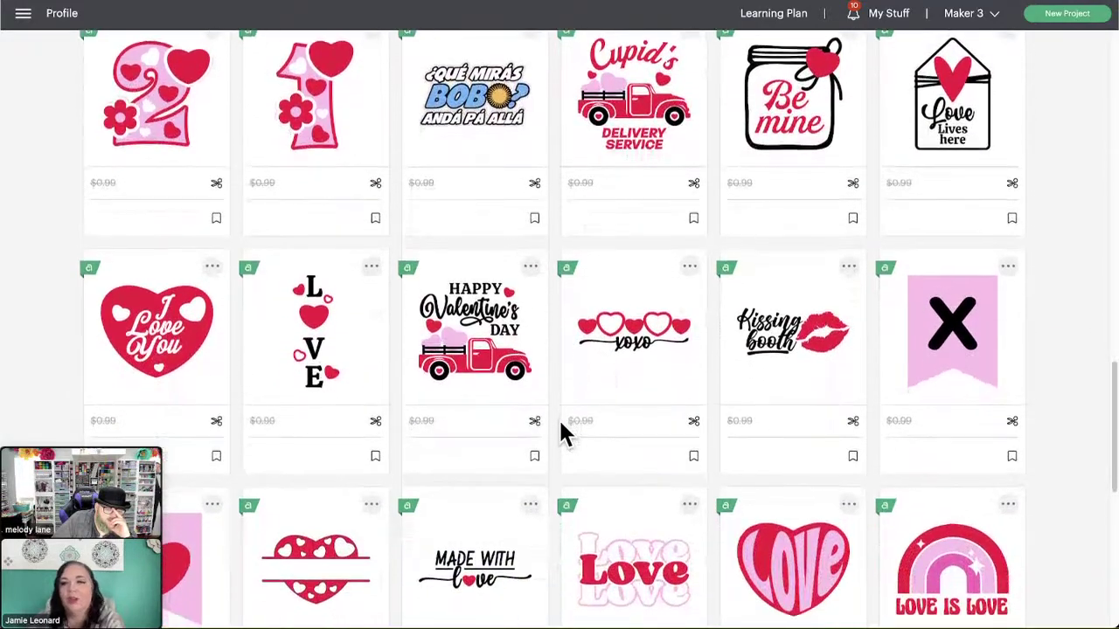
pyautogui.scroll(-1, 563, 433)
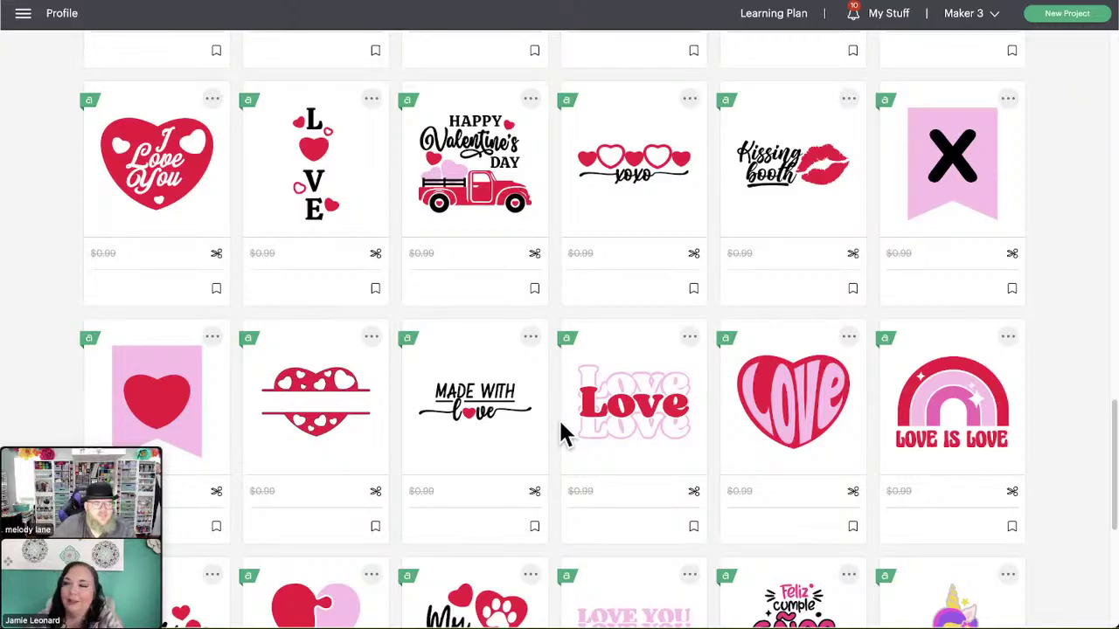
pyautogui.scroll(-4, 563, 433)
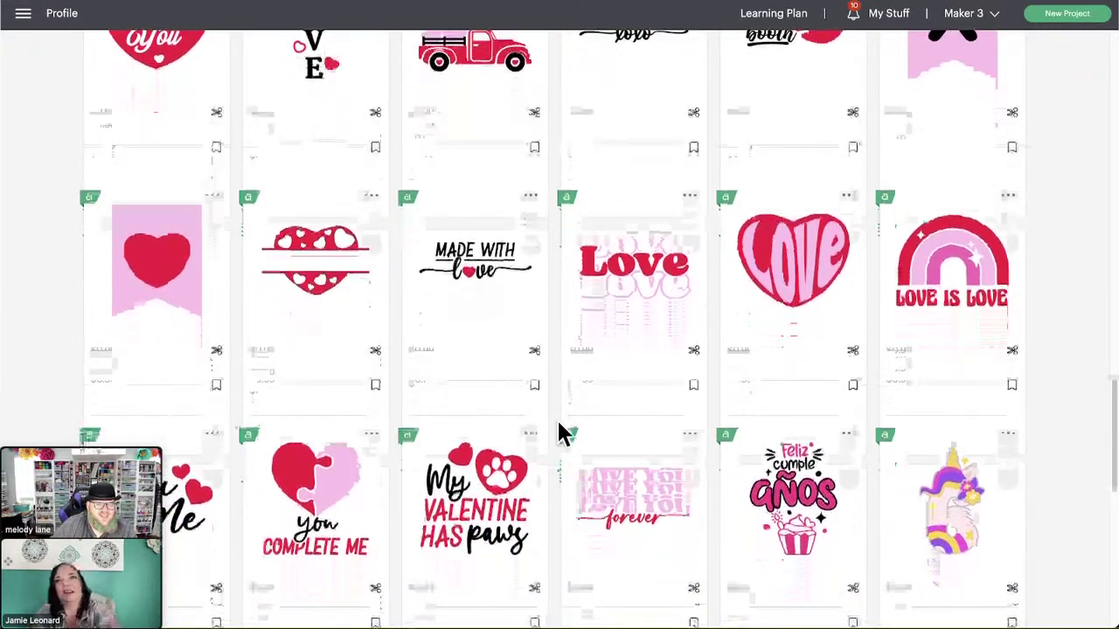
pyautogui.scroll(-4, 564, 433)
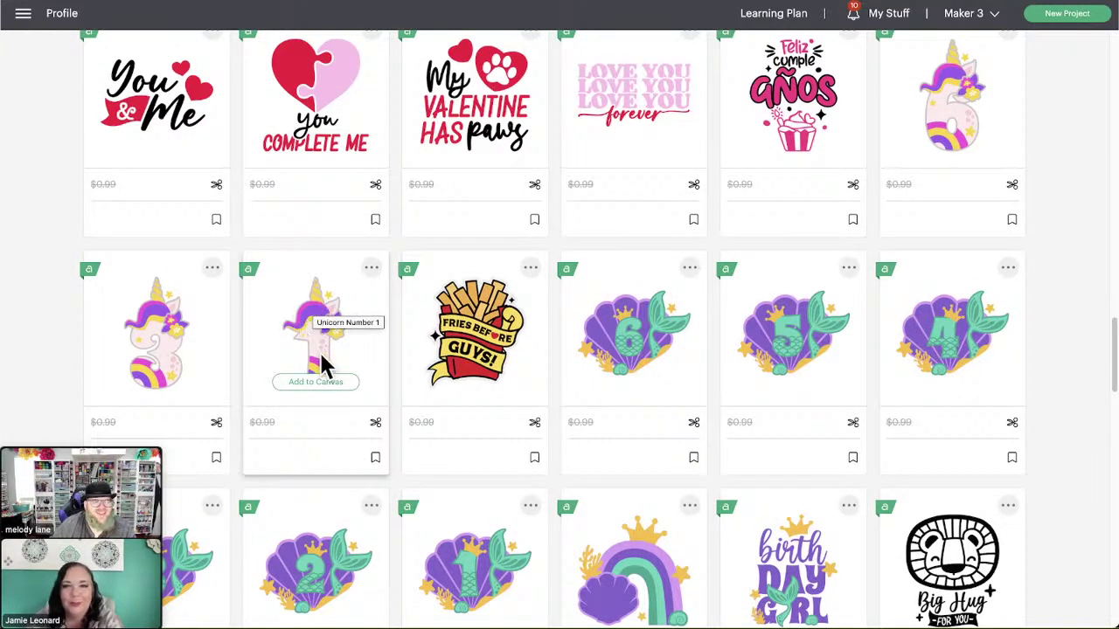
# Step: Look through the artist's unicorn and mermaid number images, including the birthday girl and mermaid rainbow designs
pyautogui.scroll(2, 62, 352)
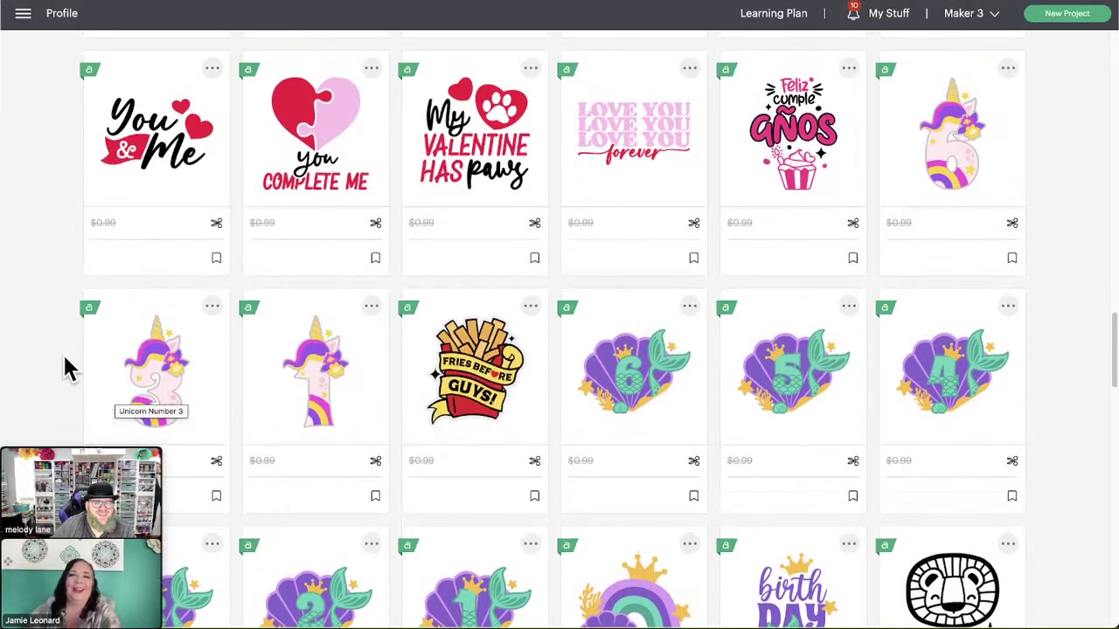
pyautogui.scroll(-2, 62, 352)
pyautogui.scroll(-1, 62, 358)
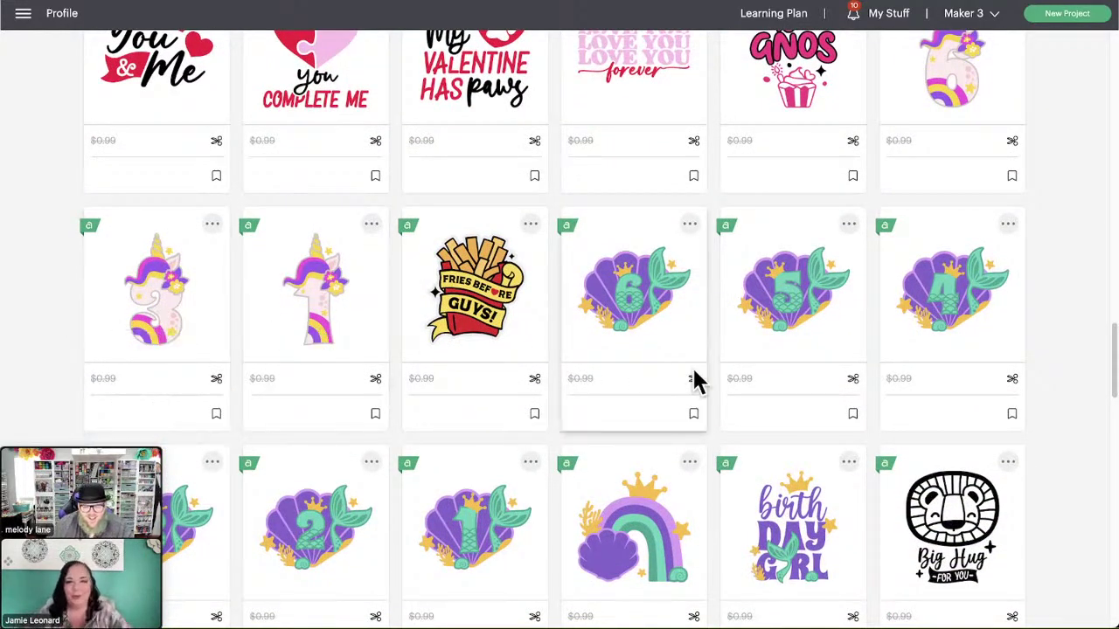
pyautogui.scroll(-1, 556, 450)
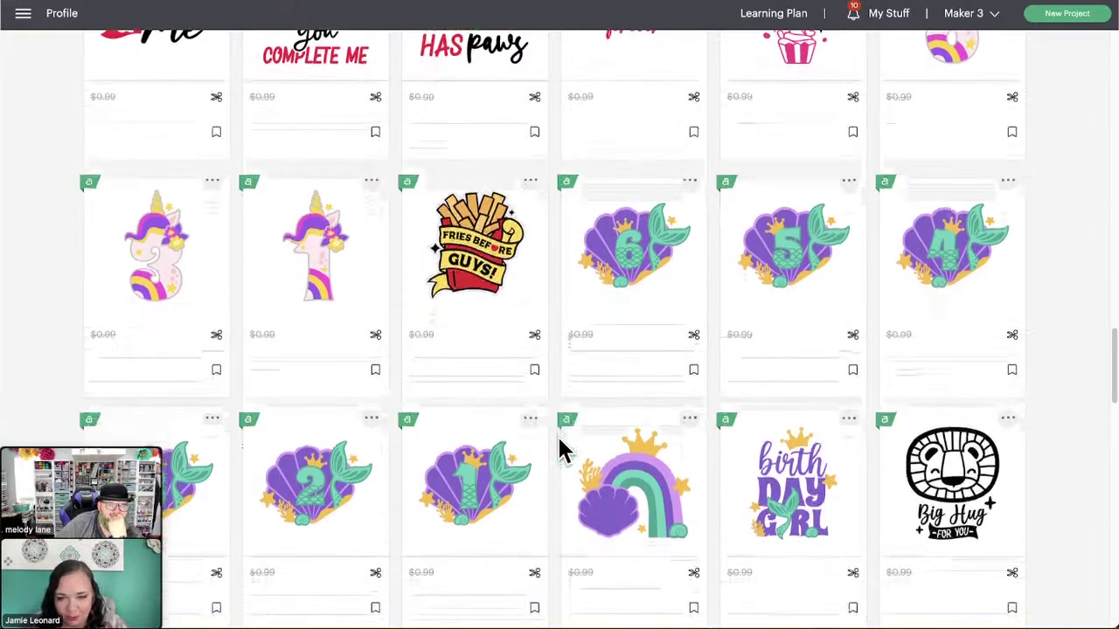
pyautogui.scroll(-7, 559, 450)
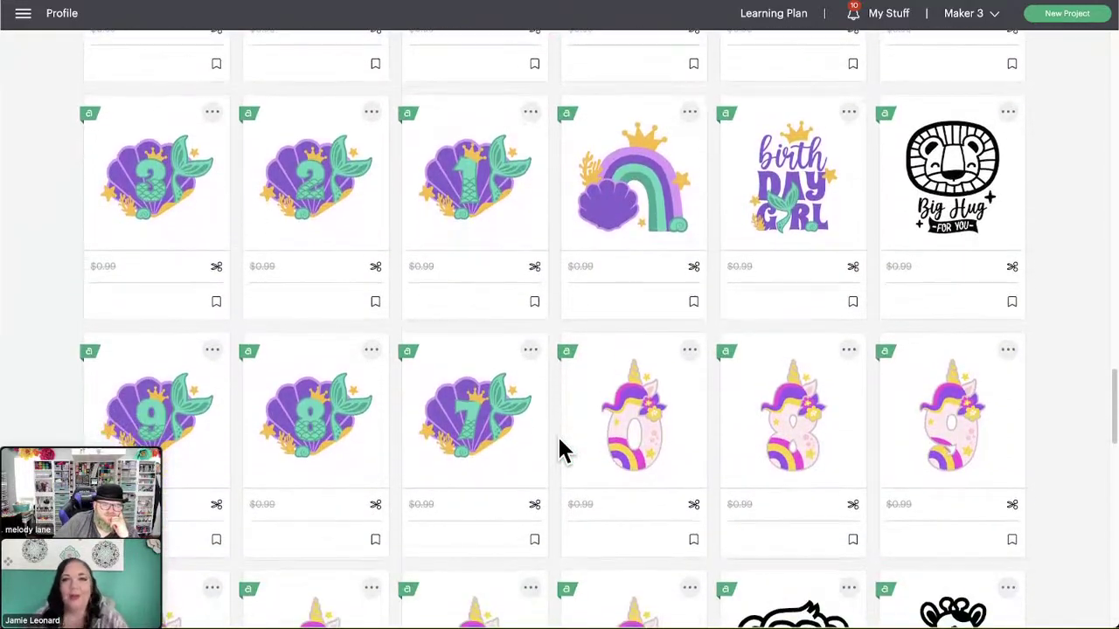
pyautogui.scroll(-4, 559, 450)
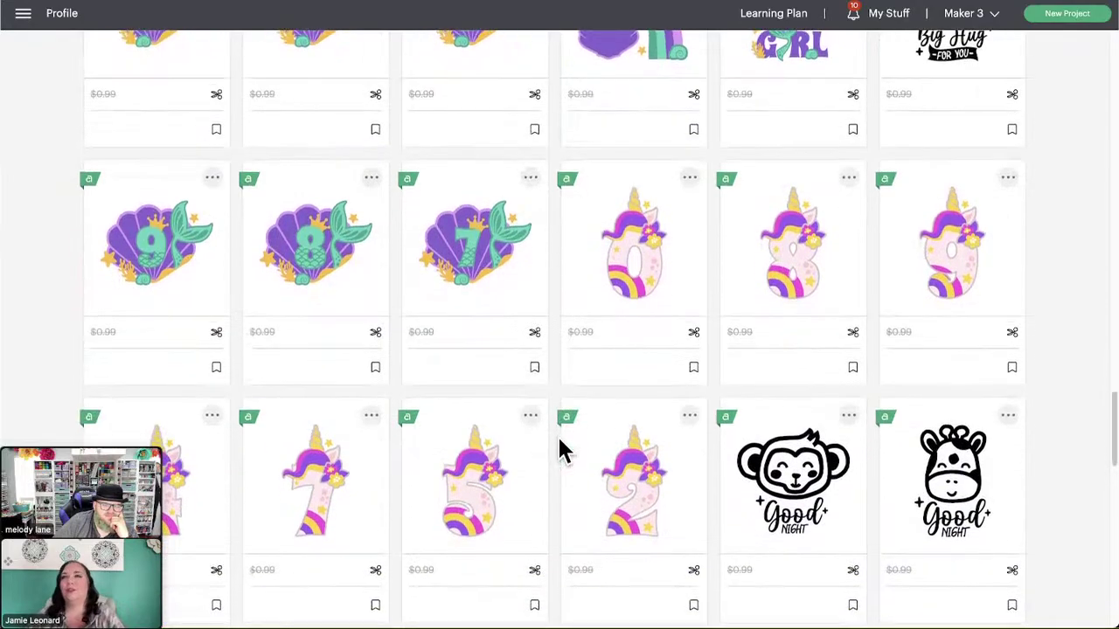
pyautogui.scroll(-5, 560, 450)
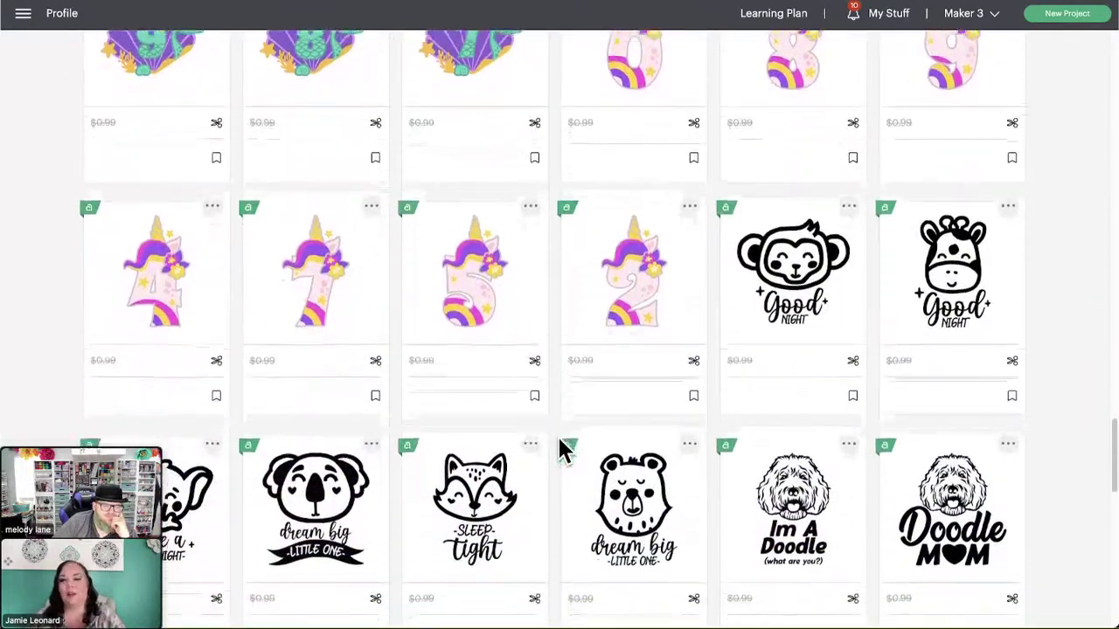
# Step: Review the artist's good-night baby animal images and the doodle dog designs down to the Santa and snowman images
pyautogui.scroll(-2, 559, 450)
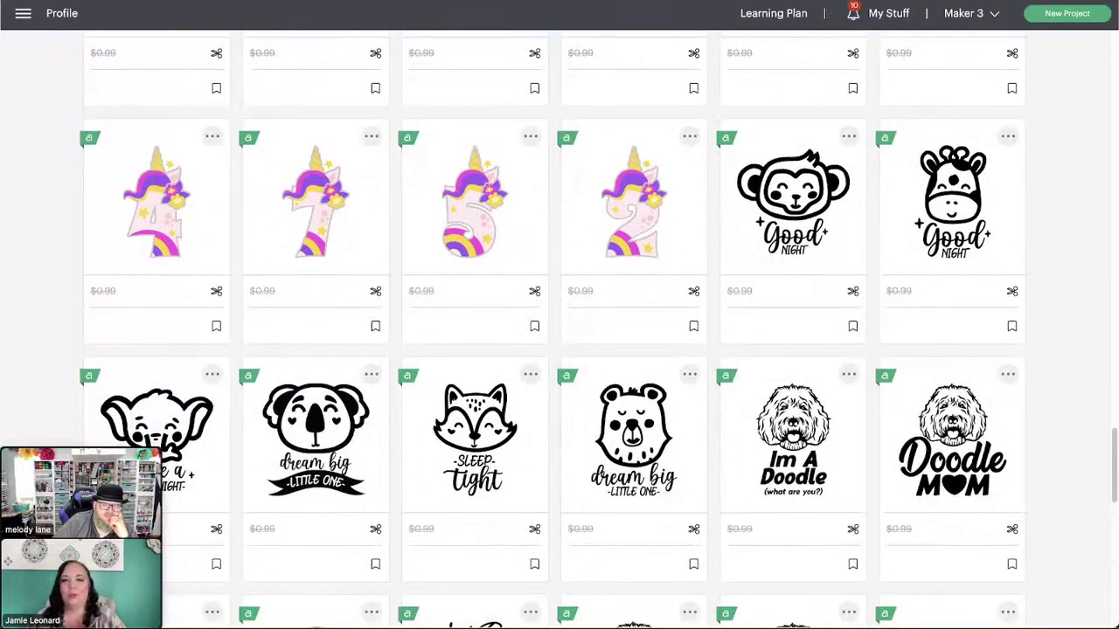
pyautogui.scroll(-1, 1055, 523)
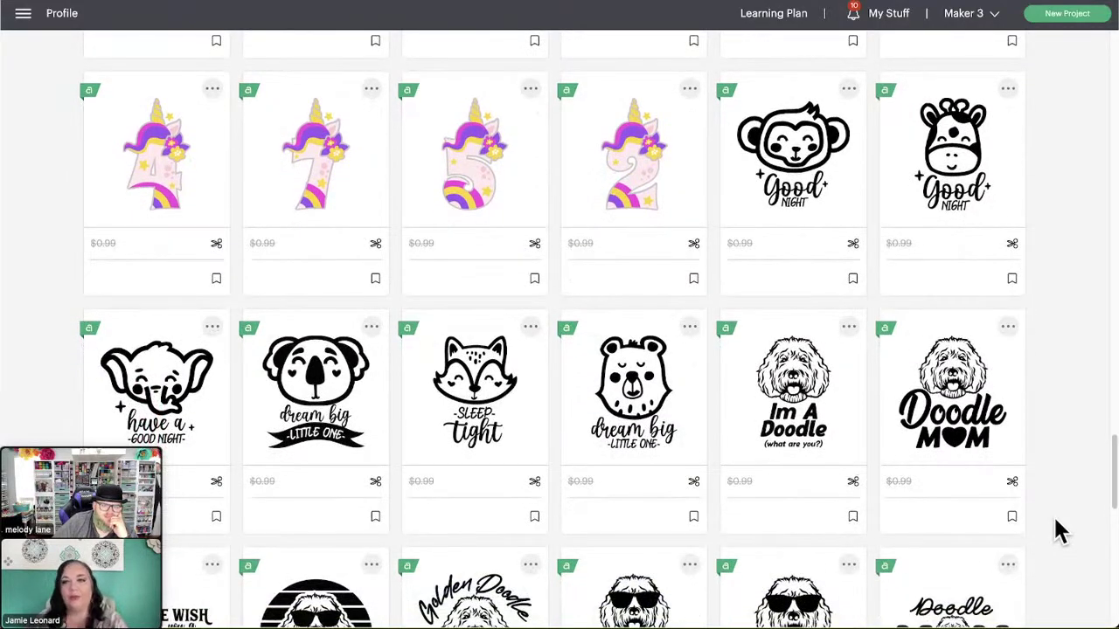
pyautogui.scroll(-1, 1058, 531)
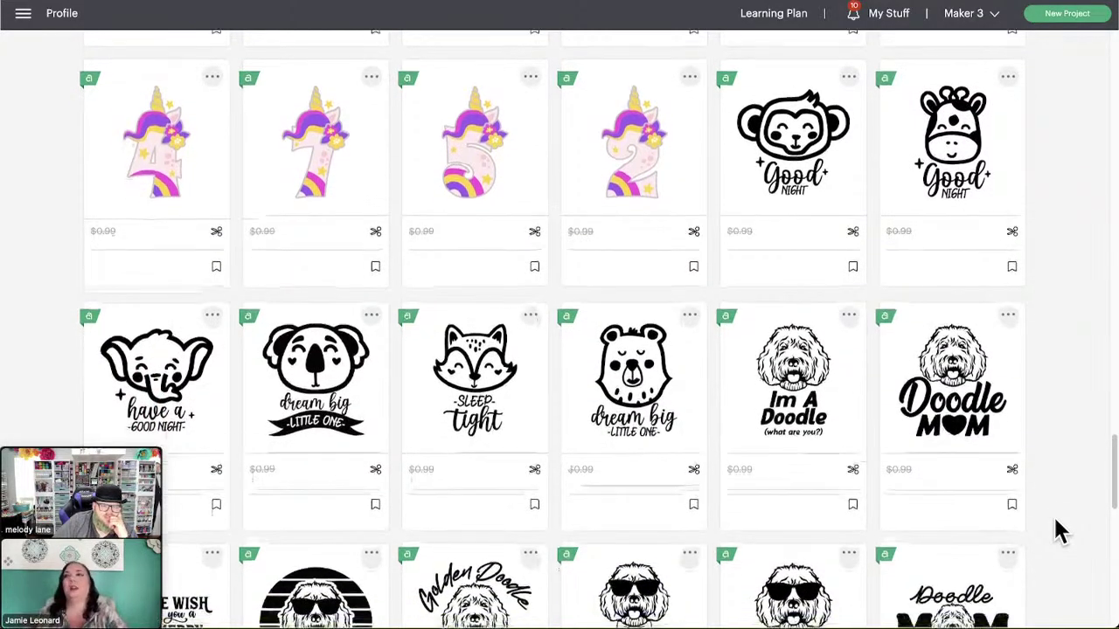
pyautogui.scroll(-1, 1058, 532)
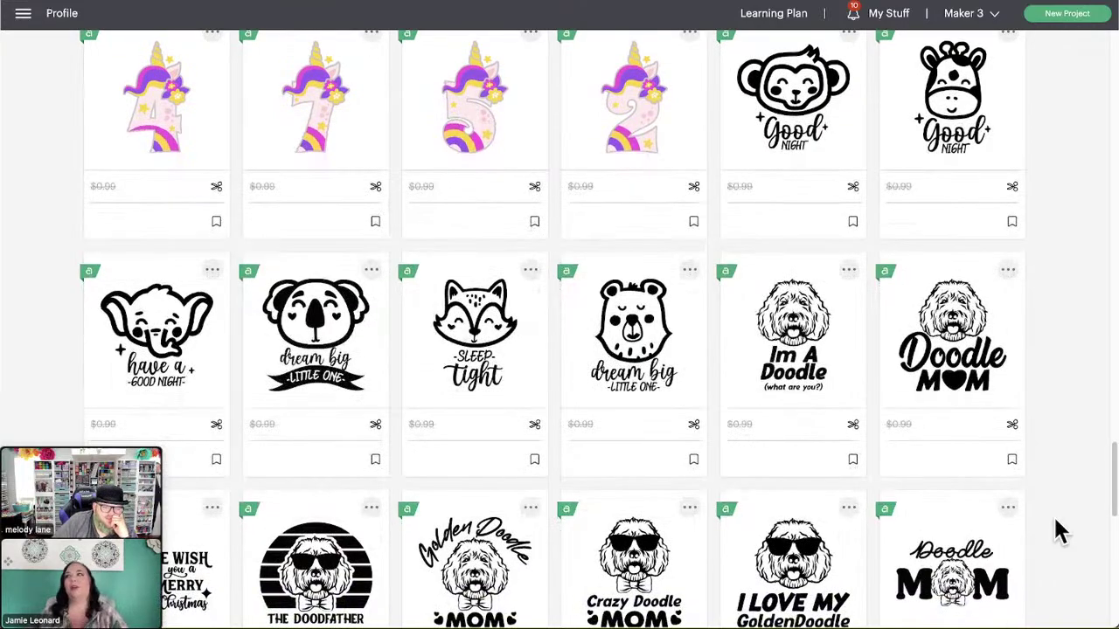
pyautogui.scroll(-1, 1057, 531)
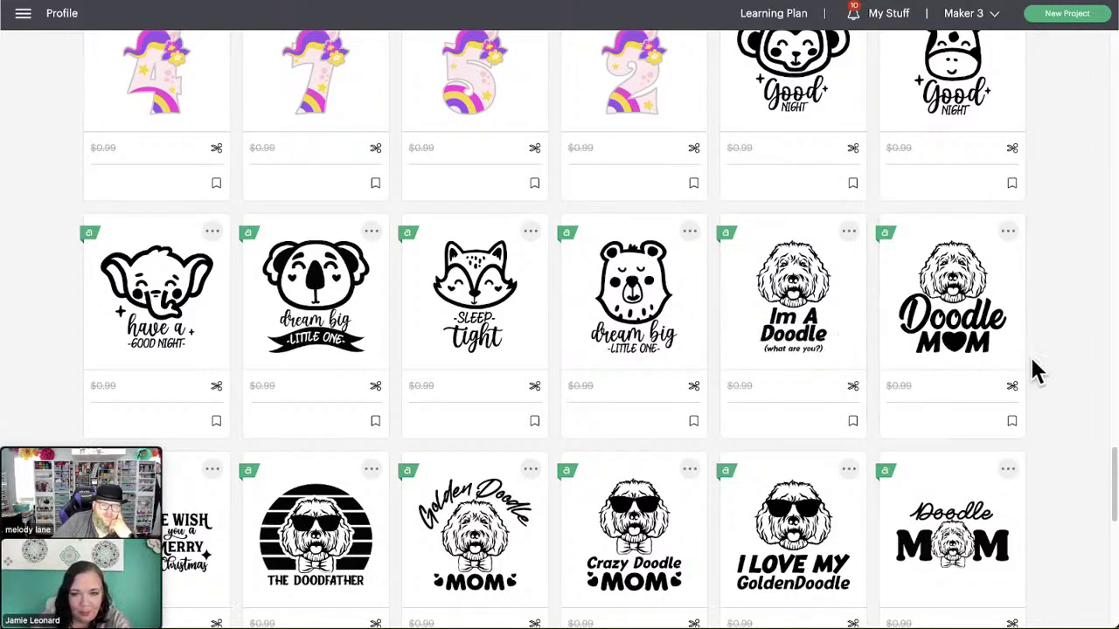
pyautogui.scroll(-2, 1017, 364)
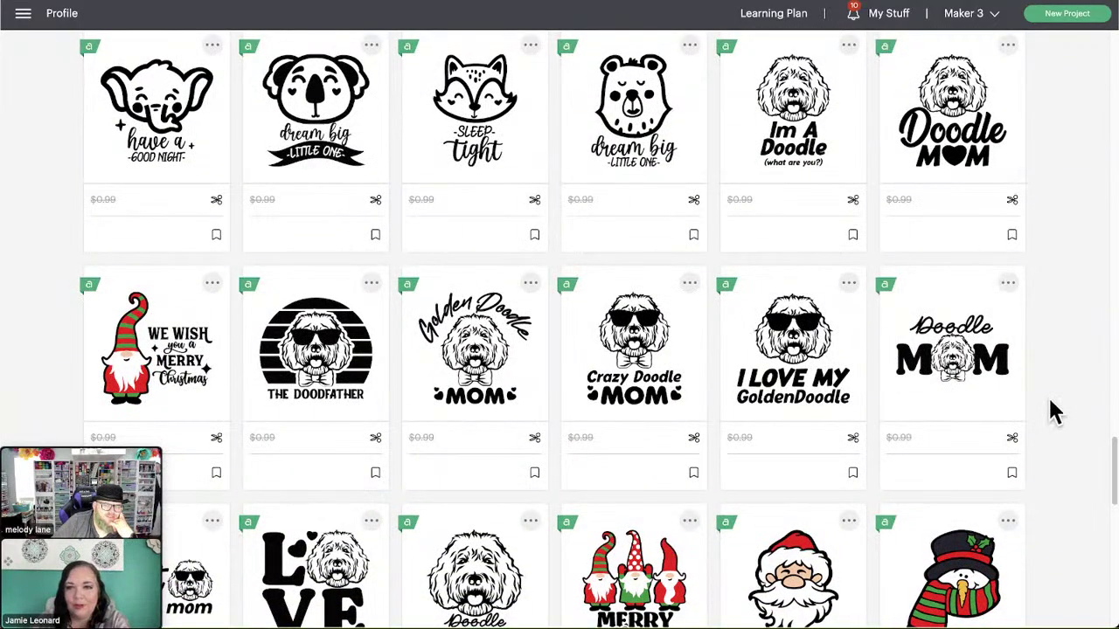
pyautogui.scroll(-2, 1054, 412)
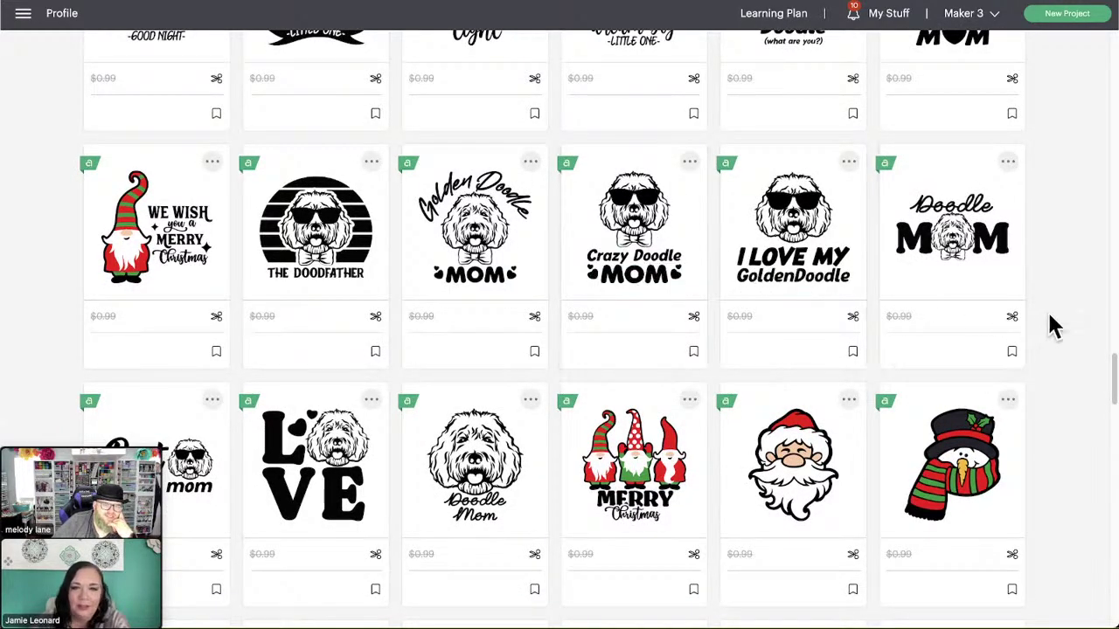
pyautogui.scroll(-1, 1049, 316)
pyautogui.scroll(-1, 1053, 326)
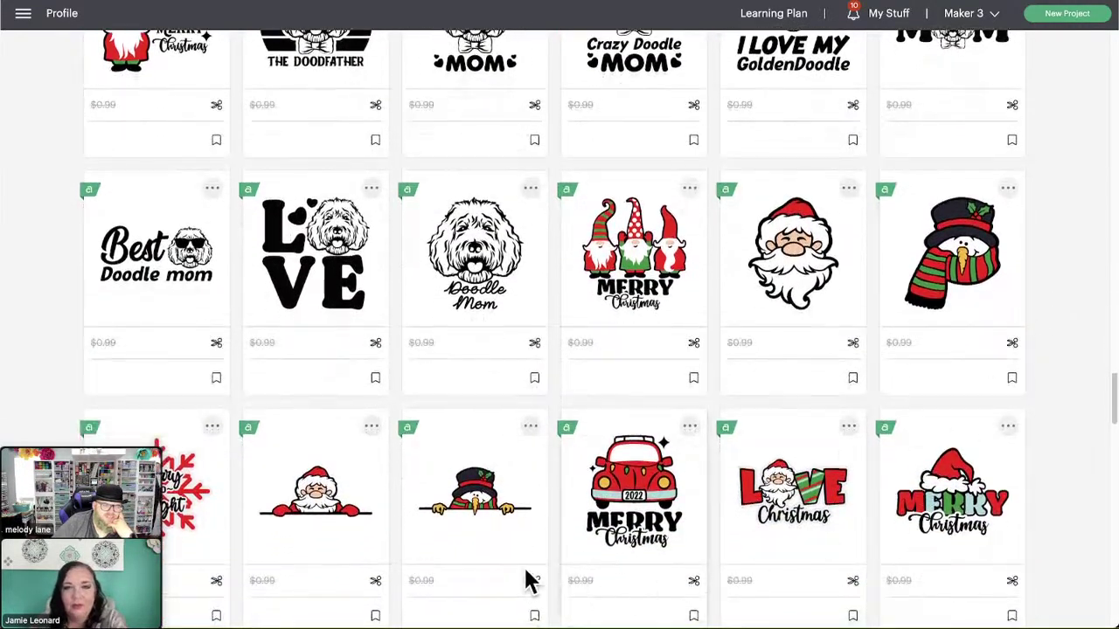
# Step: Browse the artist's Christmas, birthday, It's Corn and golden retriever images down to the Paws Squad row
pyautogui.scroll(-1, 1030, 503)
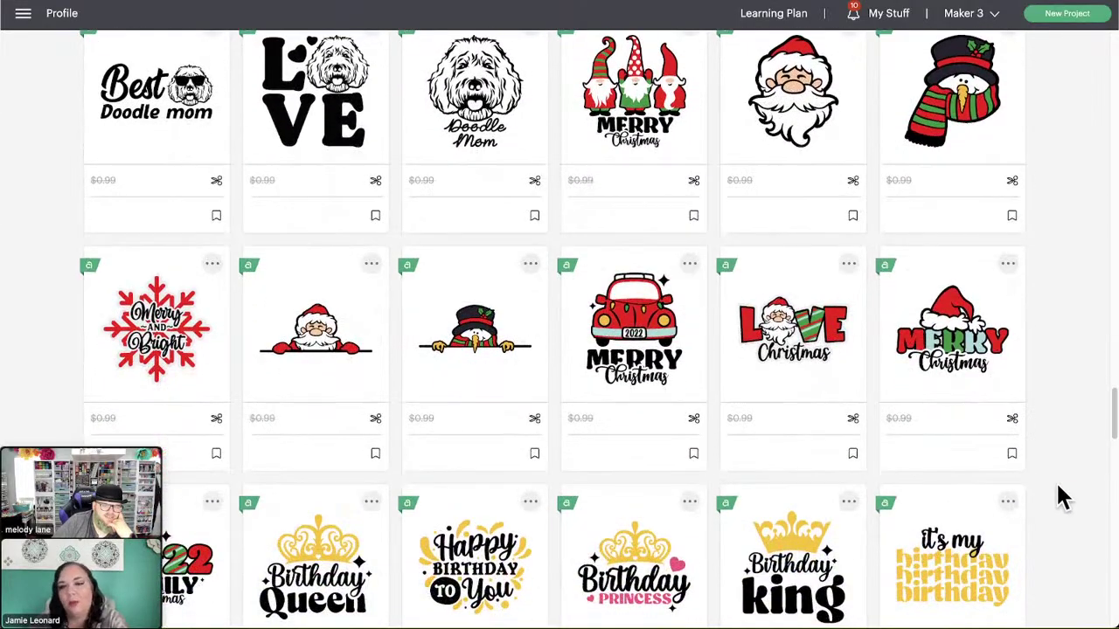
pyautogui.scroll(-3, 1060, 496)
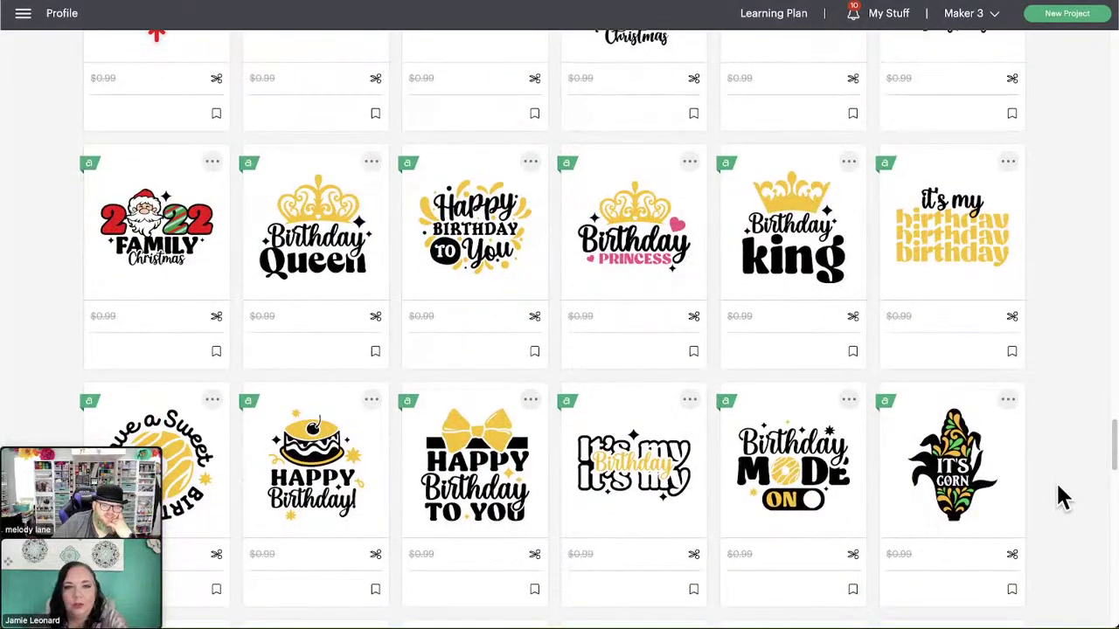
pyautogui.scroll(-2, 1058, 458)
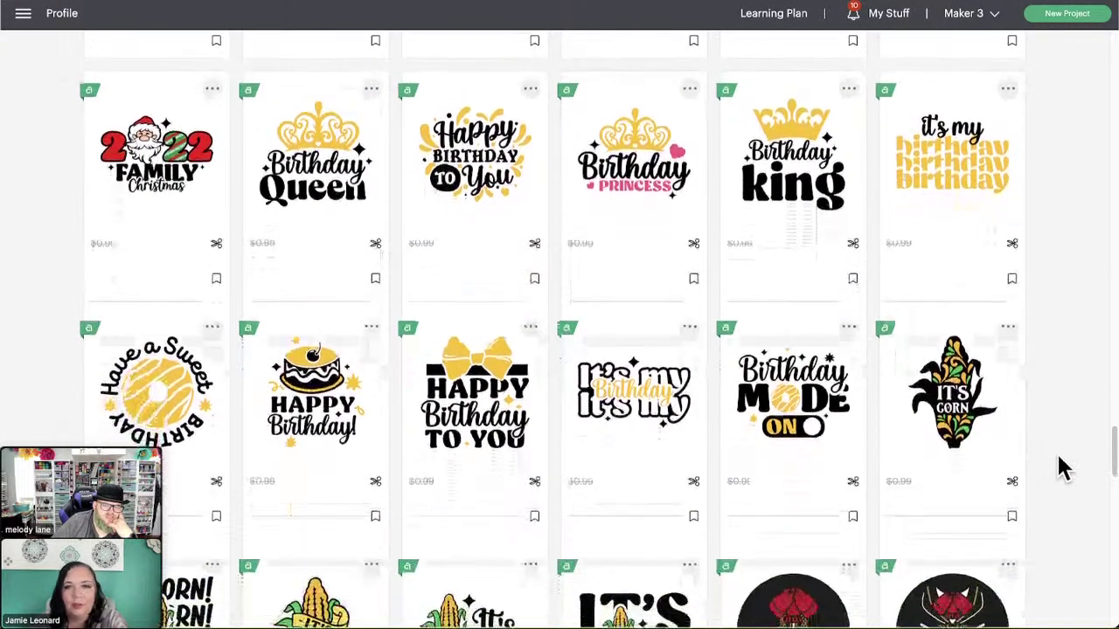
pyautogui.scroll(-2, 1059, 472)
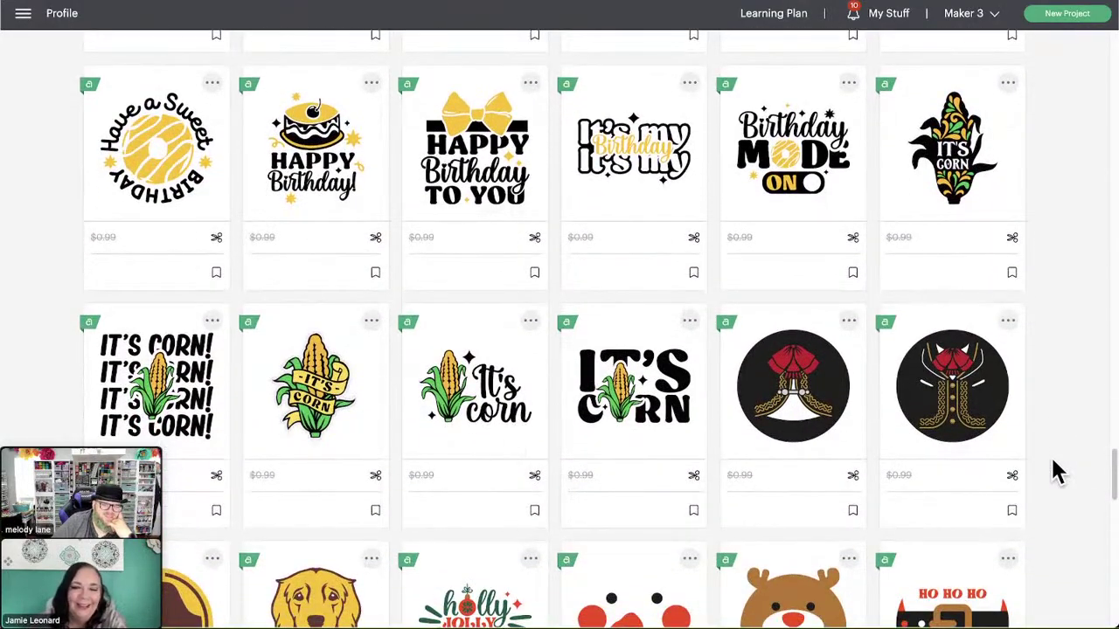
pyautogui.scroll(-2, 1059, 477)
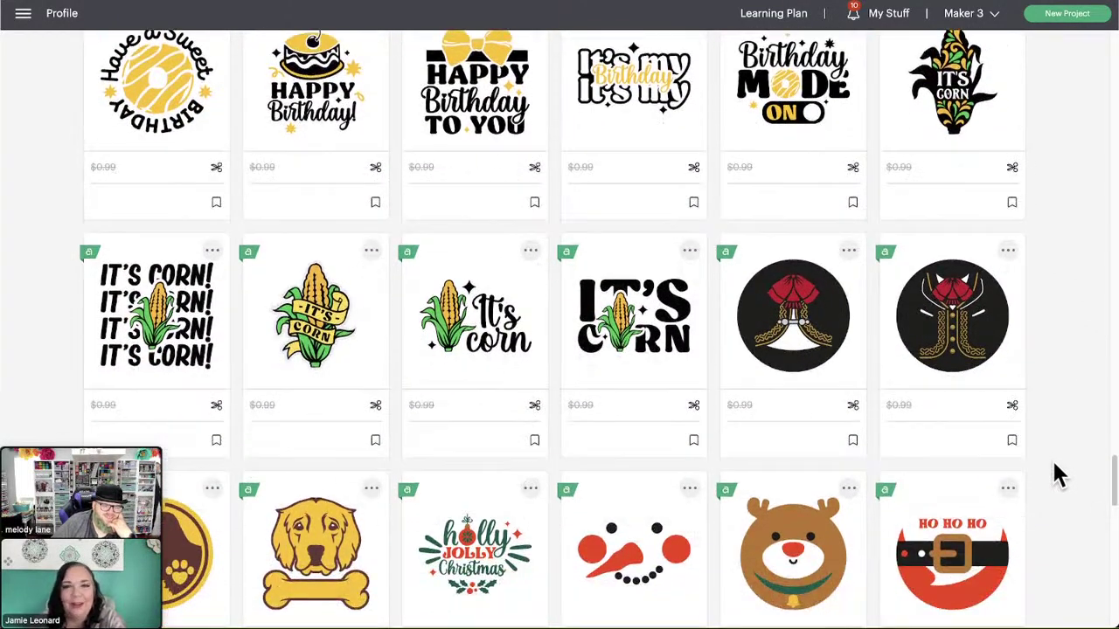
pyautogui.scroll(-1, 1057, 480)
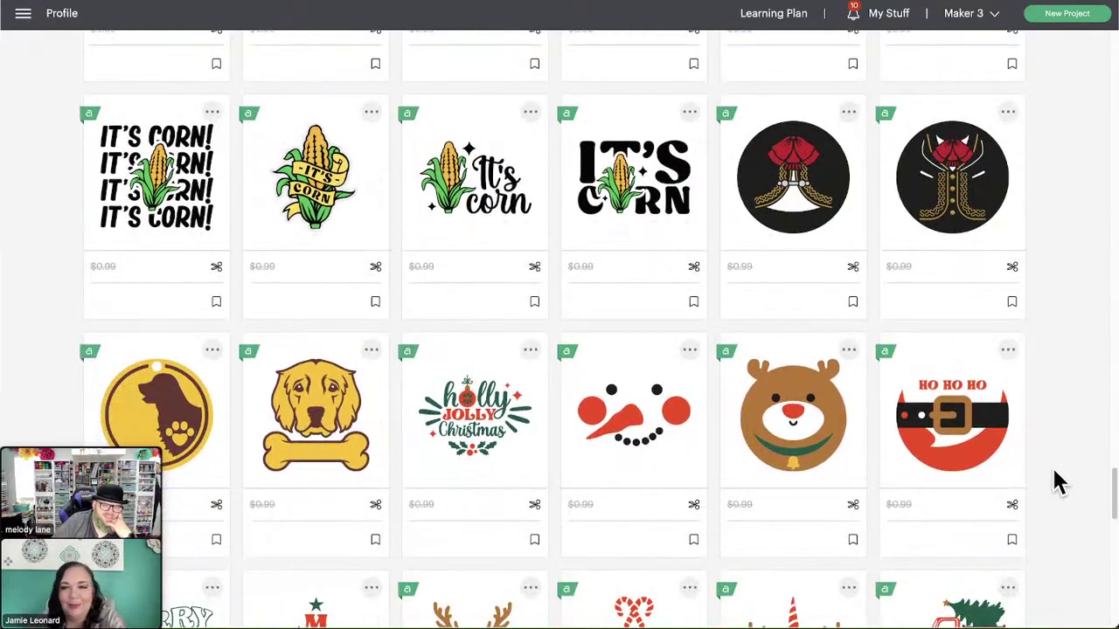
pyautogui.scroll(-1, 1057, 481)
pyautogui.scroll(-1, 1058, 481)
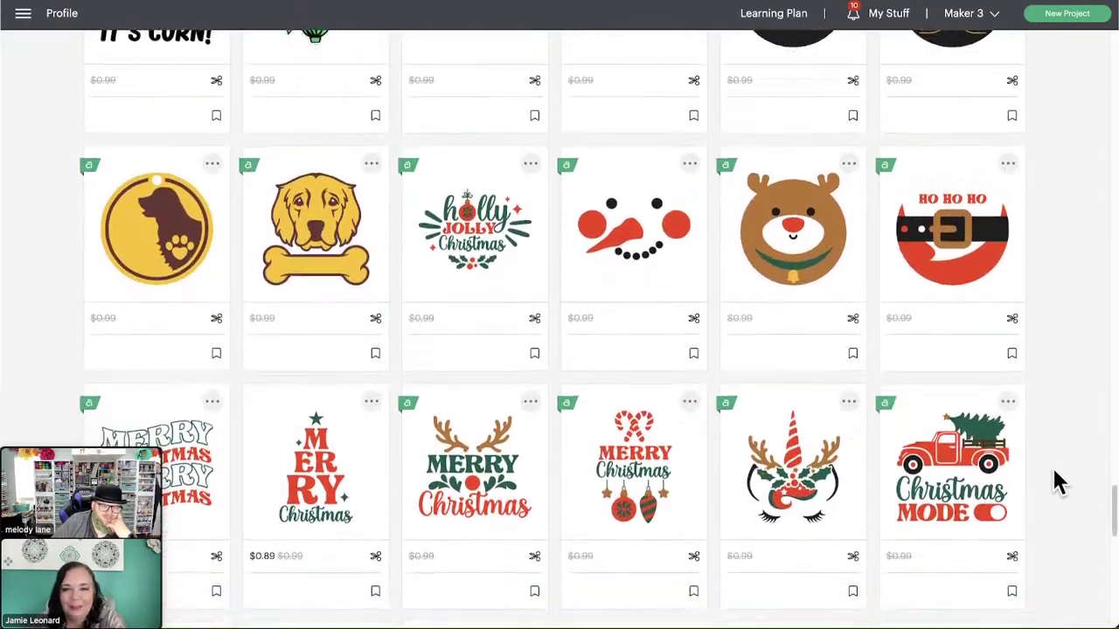
pyautogui.scroll(-1, 1058, 481)
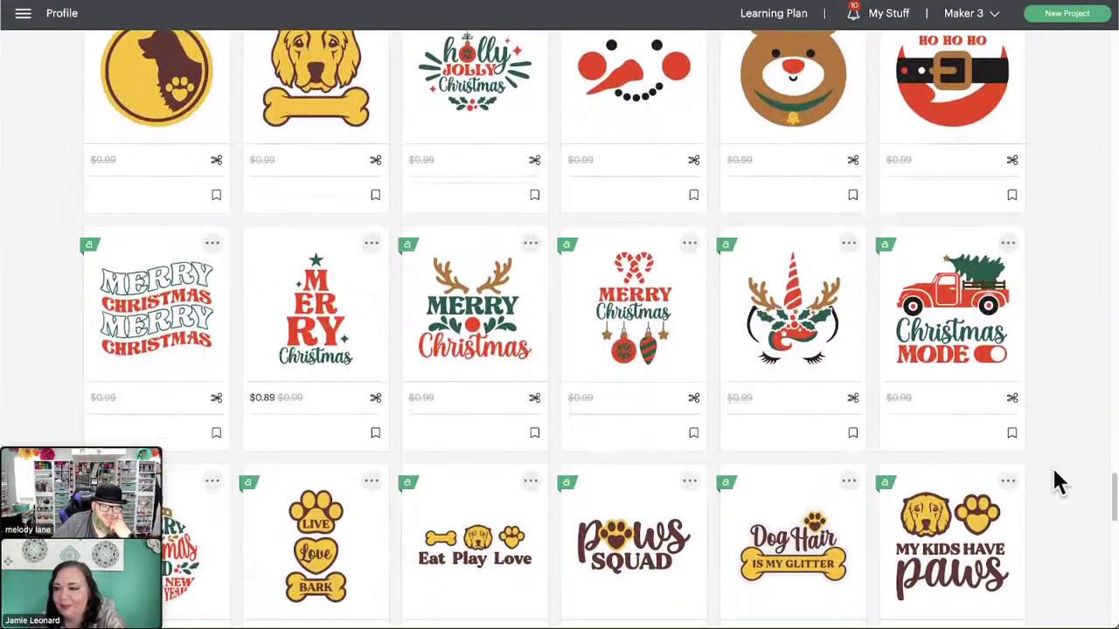
# Step: Look through the artist's Merry Christmas and golden retriever paw designs down to the first Uvalde Strong images
pyautogui.scroll(-1, 1058, 480)
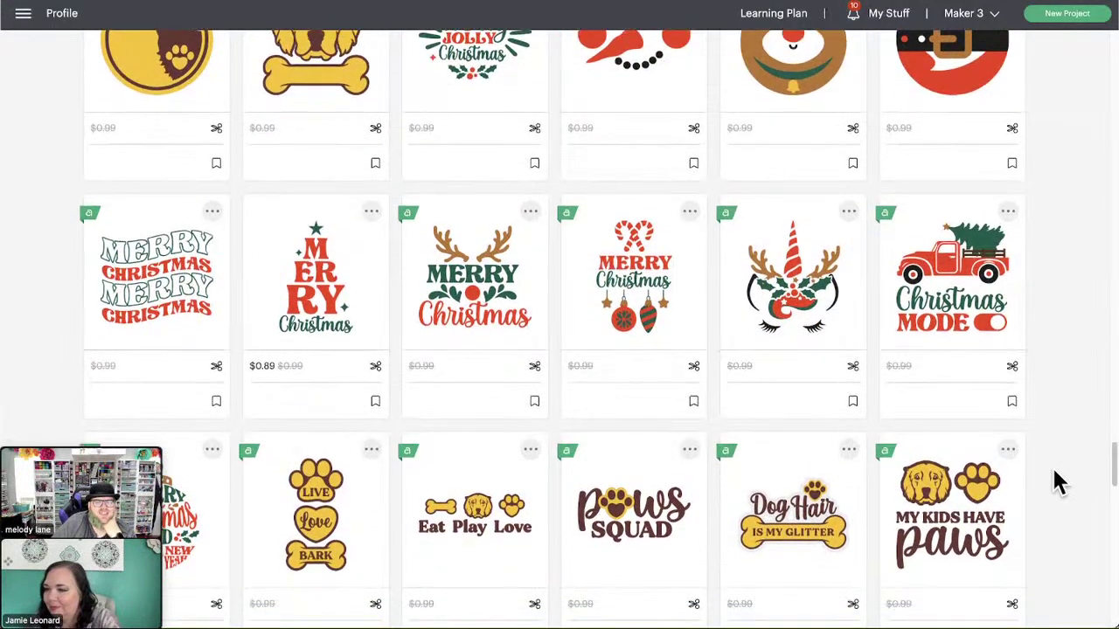
pyautogui.moveTo(306, 459)
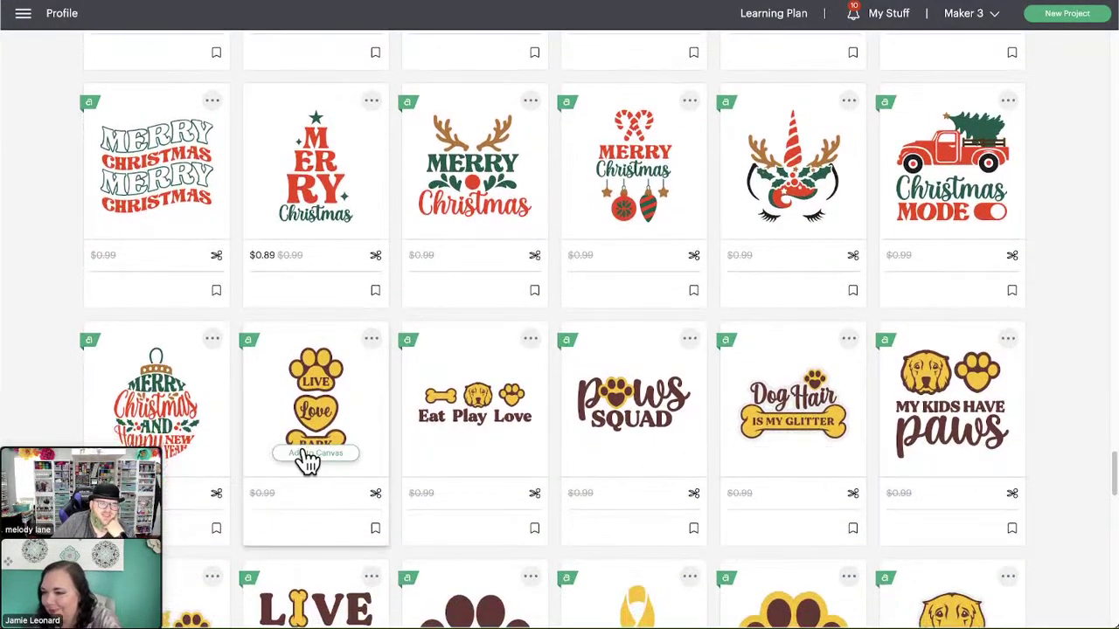
pyautogui.scroll(-1, 1079, 477)
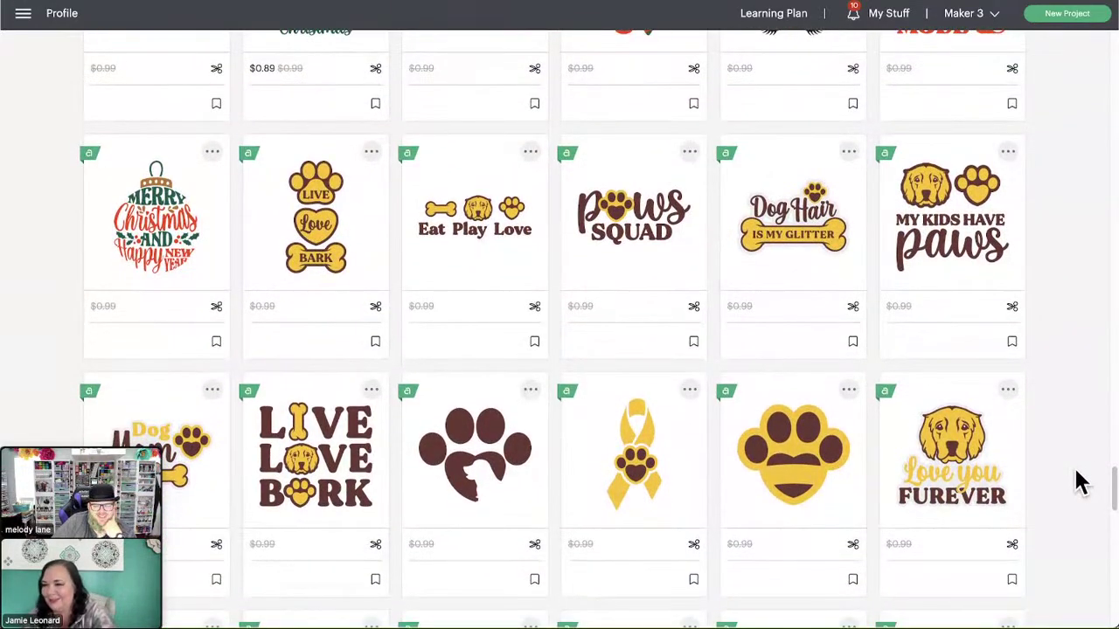
pyautogui.scroll(-1, 1079, 481)
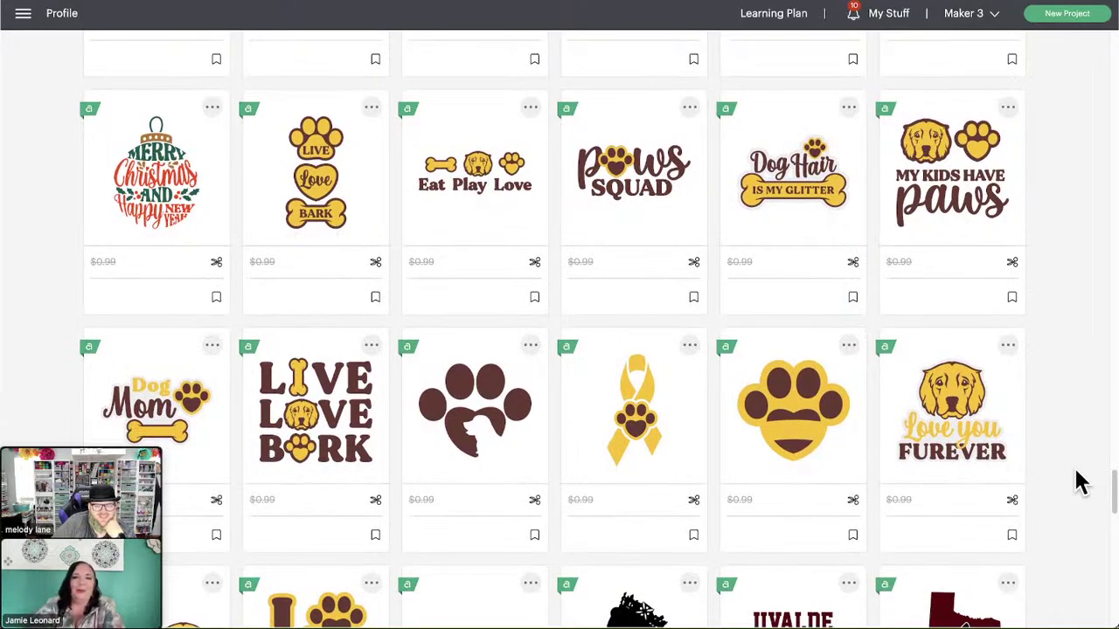
pyautogui.scroll(-1, 1078, 481)
pyautogui.scroll(-1, 1078, 481)
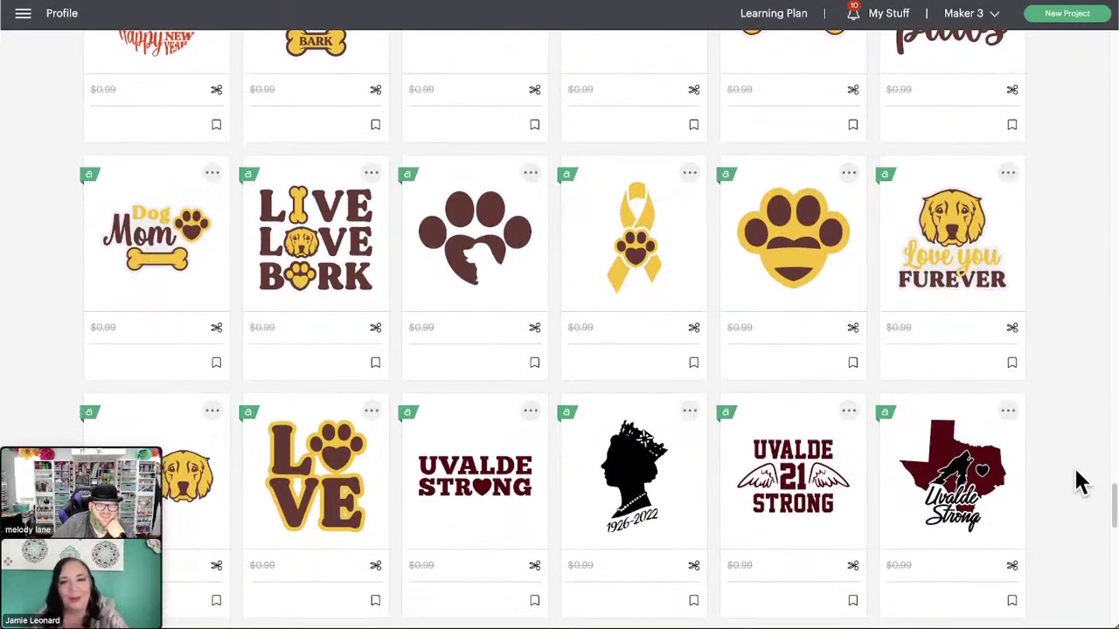
pyautogui.scroll(-1, 1078, 480)
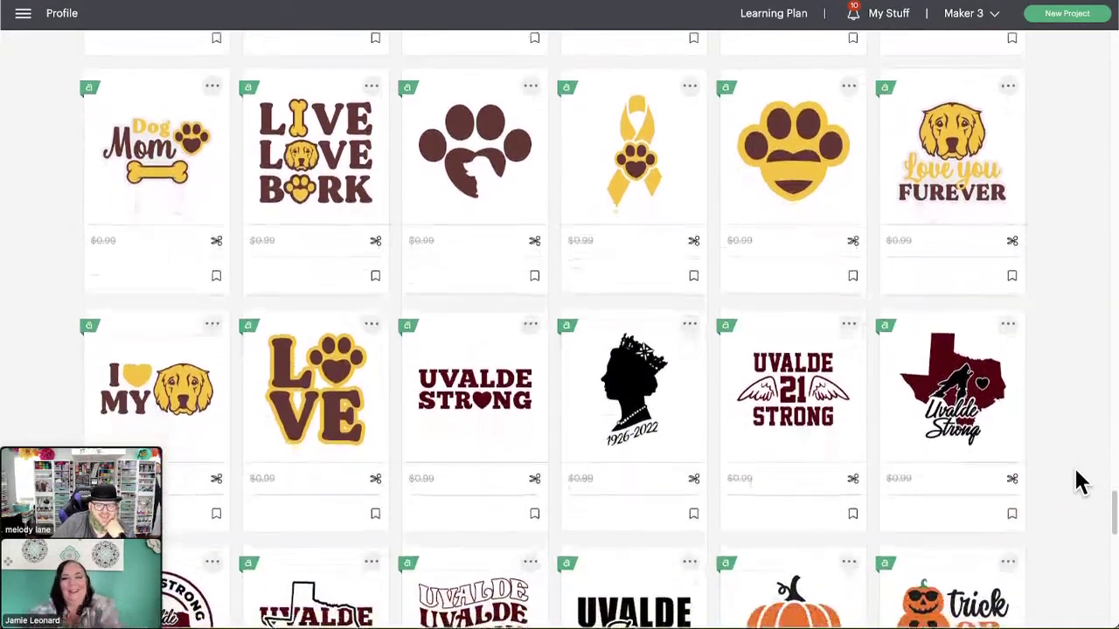
# Step: Review the artist's Uvalde Strong designs, split pumpkins and Mis Quince Años images down to the Spooky Halloween row
pyautogui.scroll(-1, 1078, 481)
pyautogui.scroll(-1, 1079, 481)
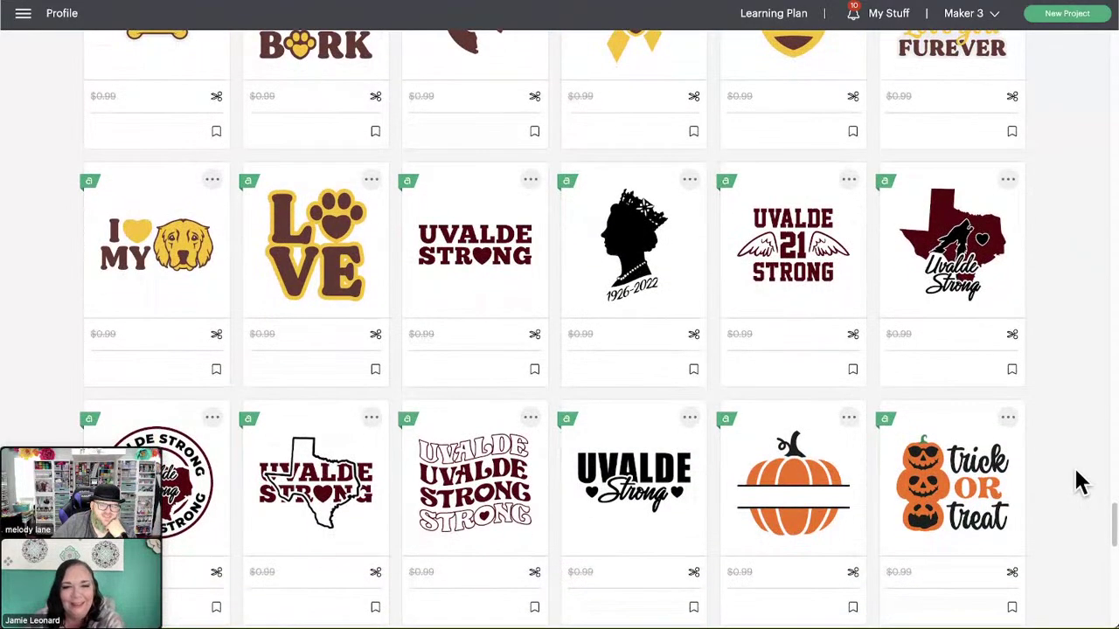
pyautogui.scroll(-1, 1079, 481)
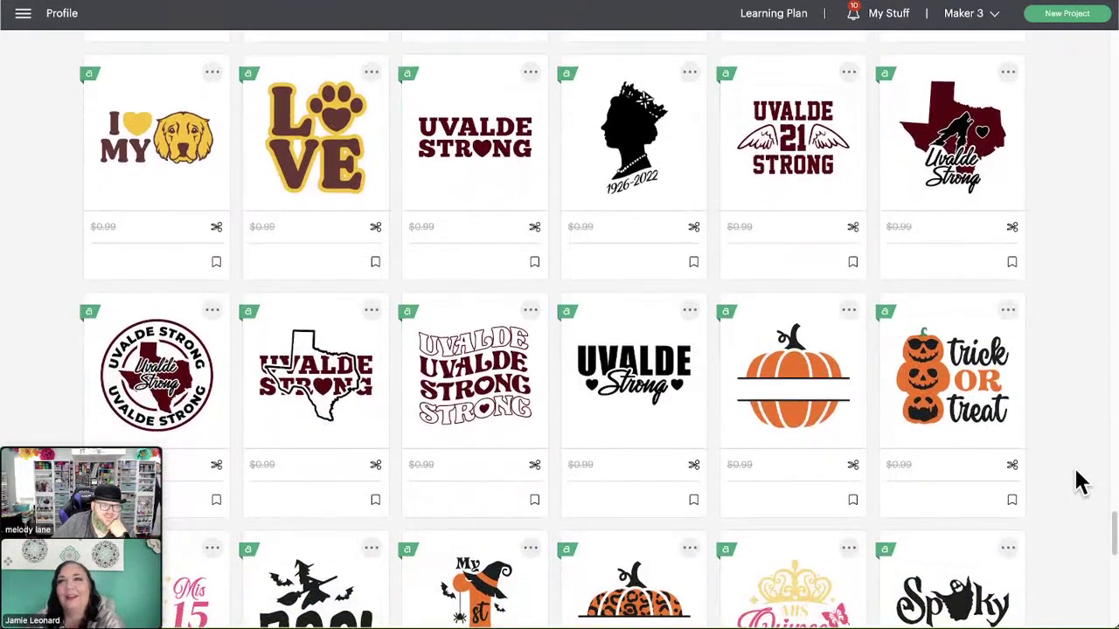
pyautogui.scroll(-1, 1078, 481)
pyautogui.scroll(-1, 1079, 480)
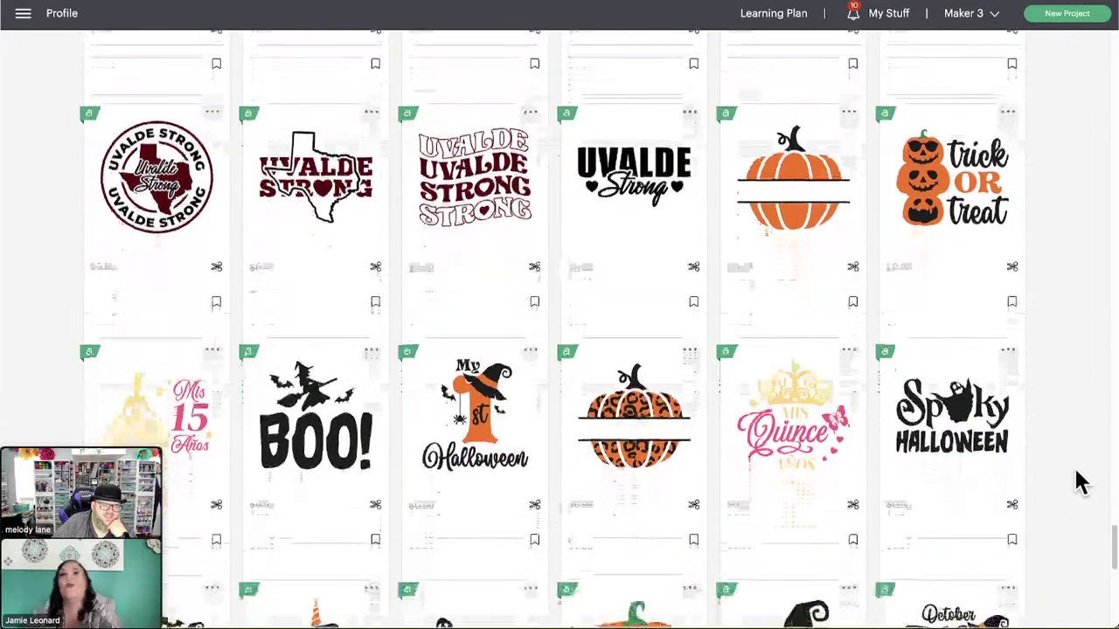
pyautogui.scroll(-1, 1078, 481)
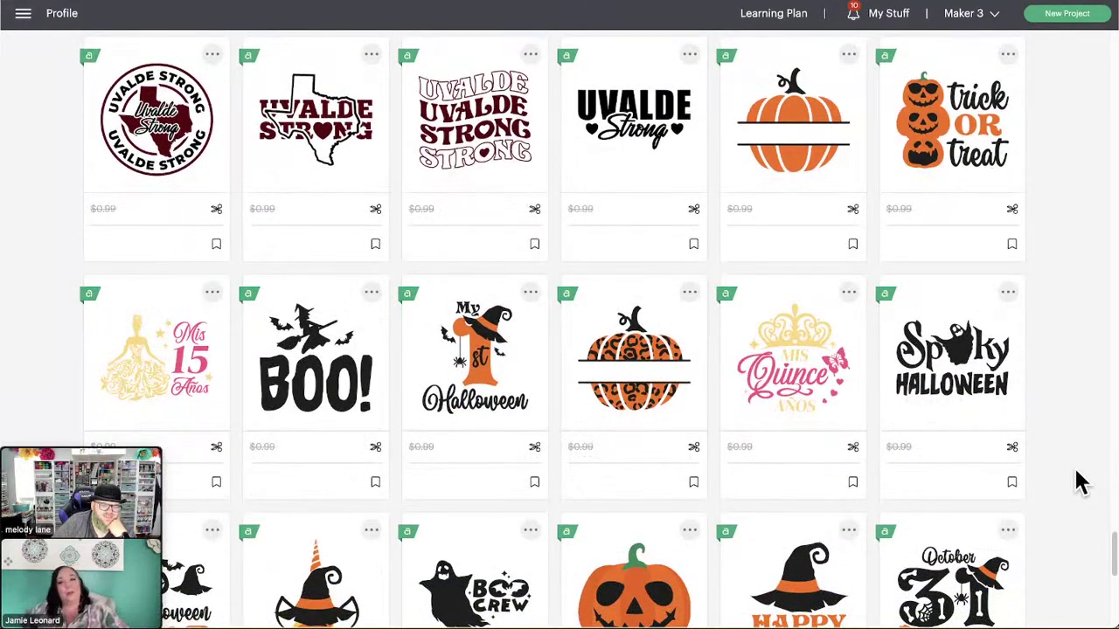
# Step: Examine the artist's remaining Halloween images, from the Halloween Mode row to the Daddy Is My Hero design ending the list
pyautogui.scroll(-2, 1078, 481)
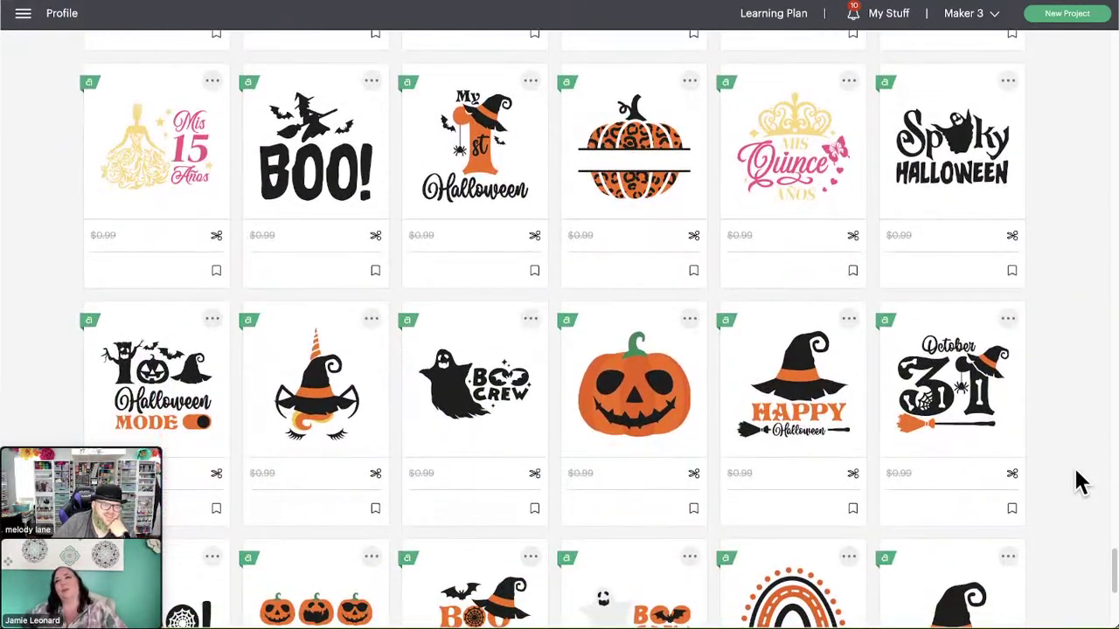
pyautogui.scroll(-1, 1079, 481)
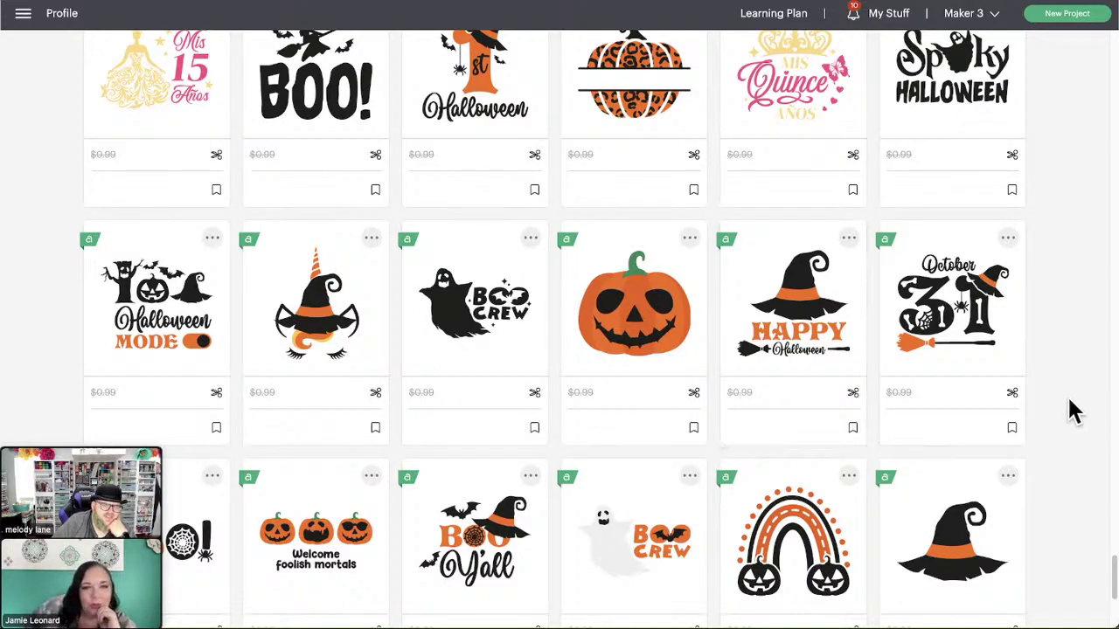
pyautogui.scroll(-3, 1073, 411)
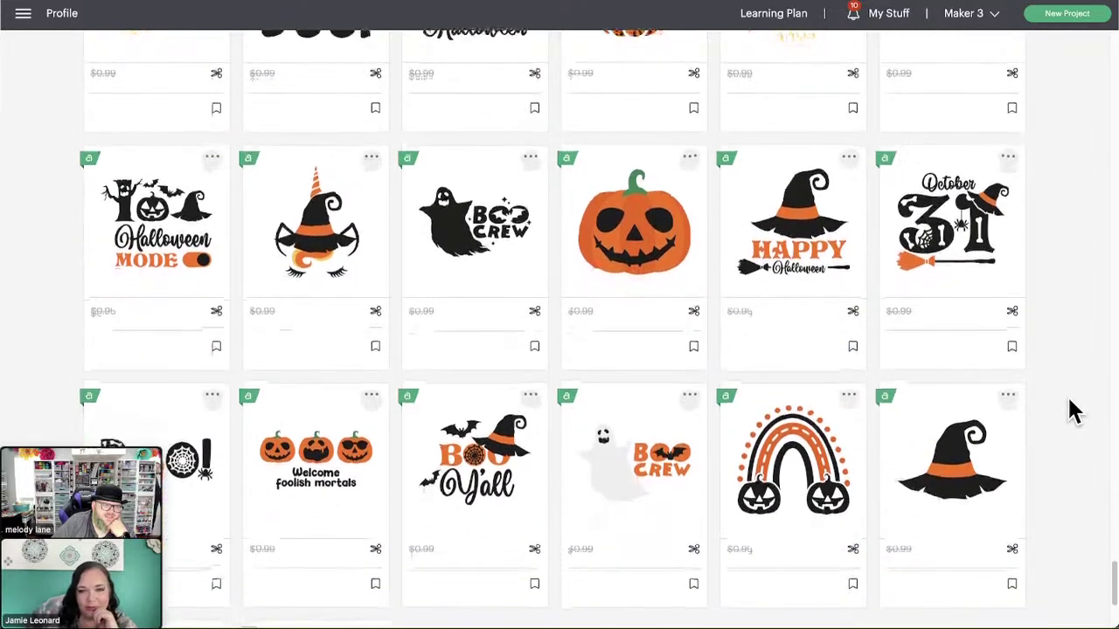
pyautogui.scroll(-5, 1073, 410)
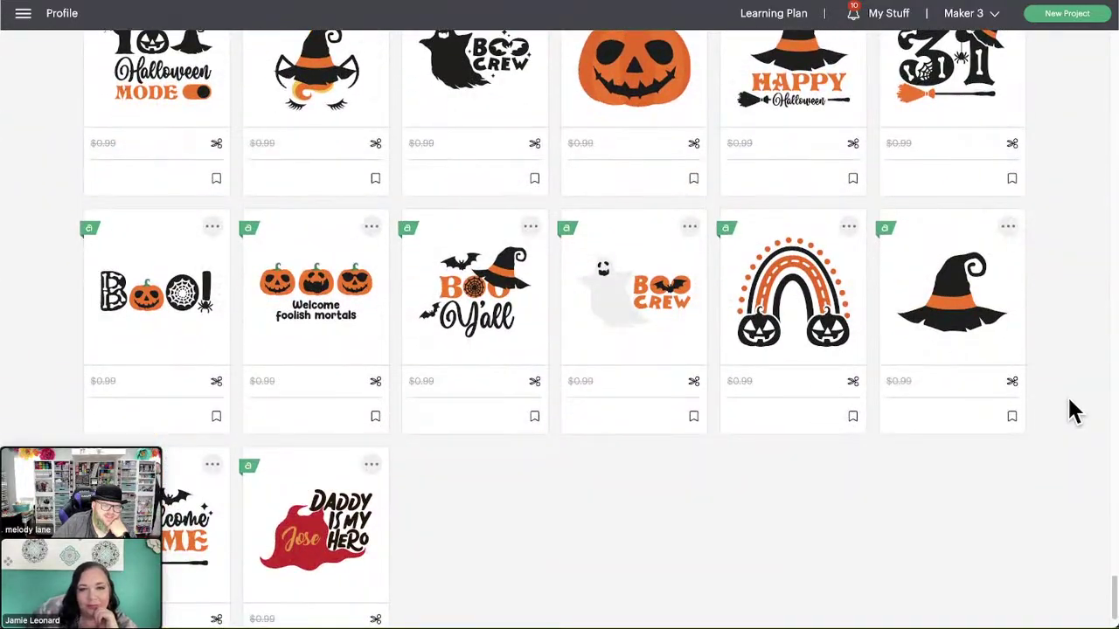
# Step: Display the artist's shared projects and move the floating meeting video clear of the project tiles
pyautogui.scroll(15, 1074, 409)
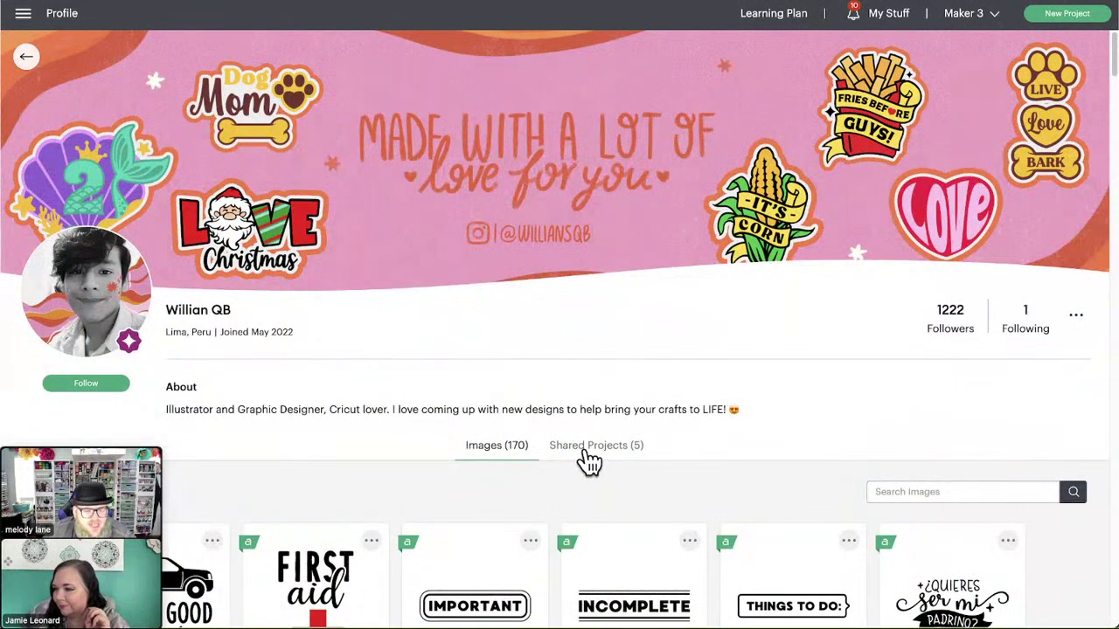
pyautogui.click(589, 447)
pyautogui.scroll(-2, 766, 392)
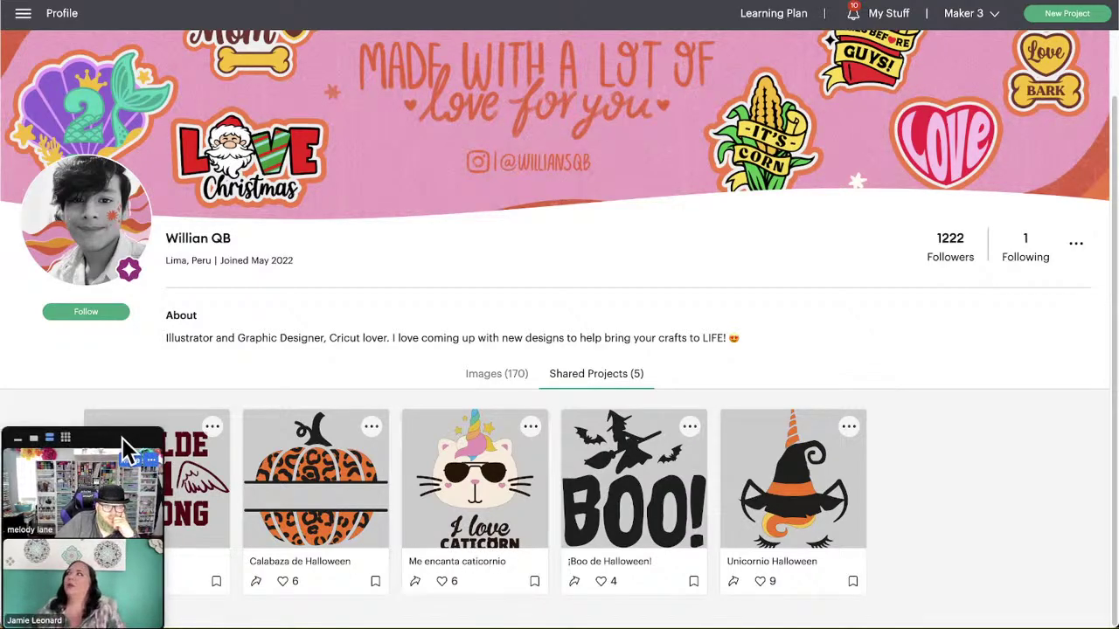
pyautogui.moveTo(88, 525); pyautogui.dragTo(1064, 515)
pyautogui.moveTo(1118, 398); pyautogui.dragTo(1025, 414)
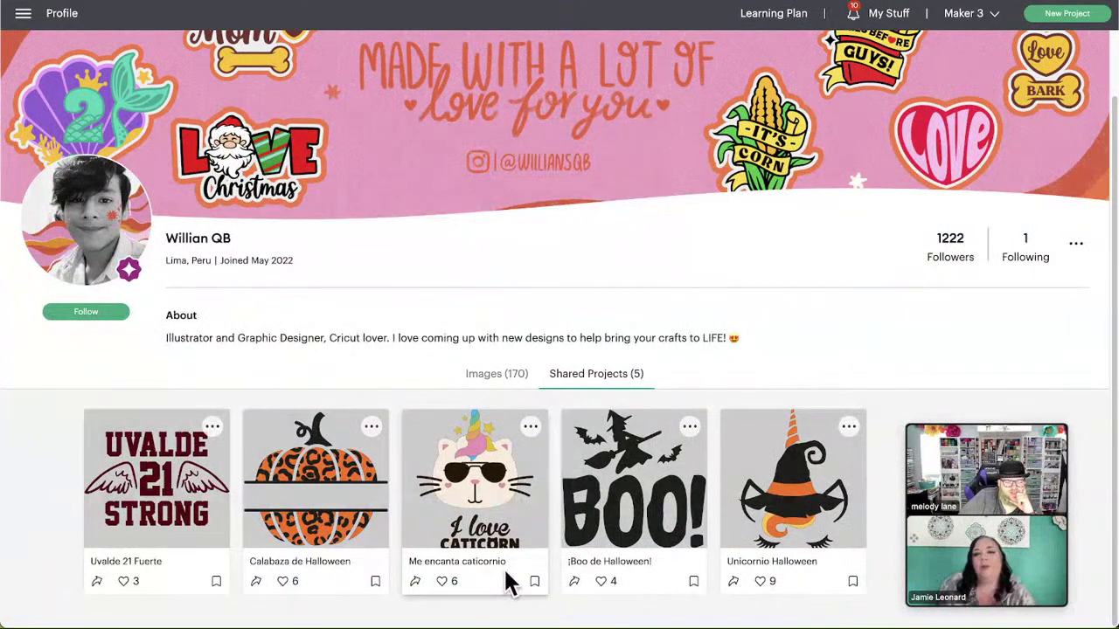
# Step: Follow the artist and read the About description and location on the profile
pyautogui.click(107, 317)
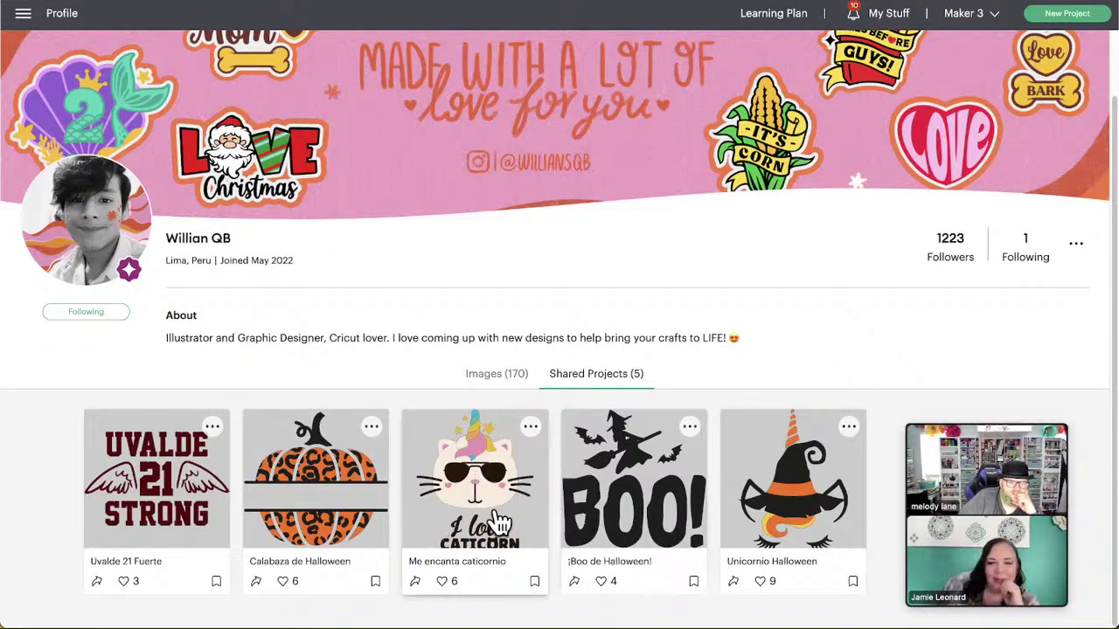
pyautogui.moveTo(934, 511)
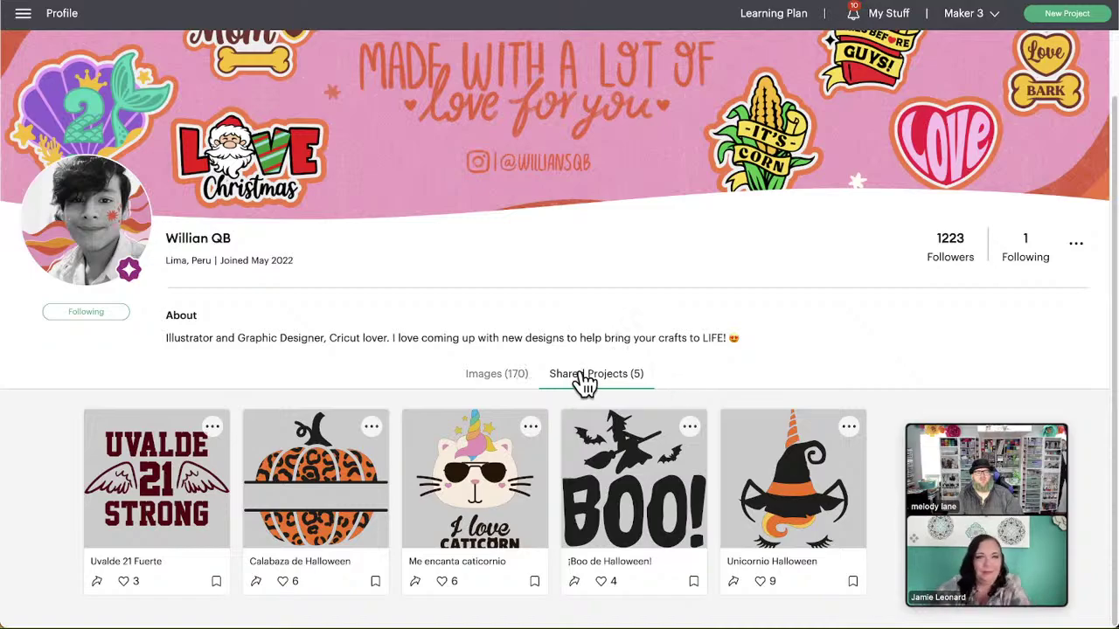
pyautogui.moveTo(739, 338); pyautogui.dragTo(329, 337)
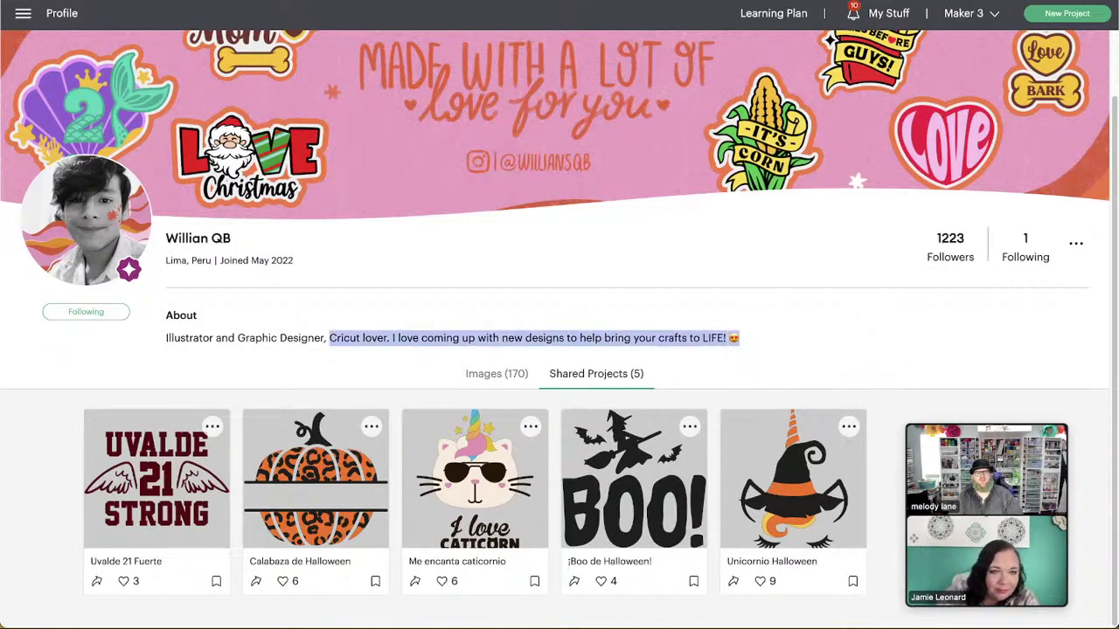
pyautogui.click(656, 329)
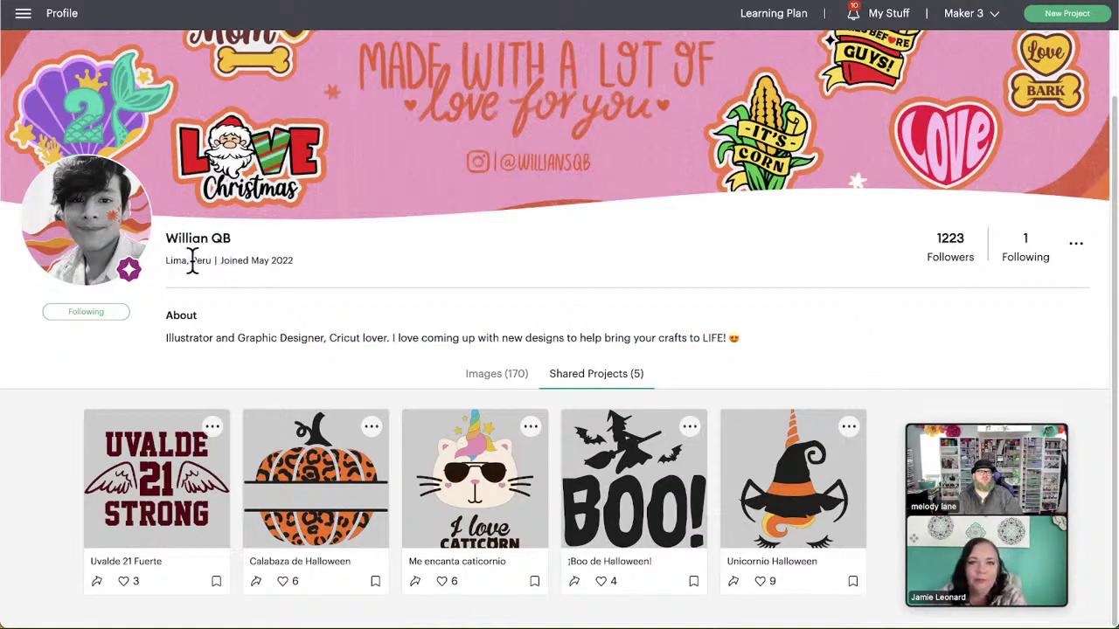
pyautogui.click(643, 303)
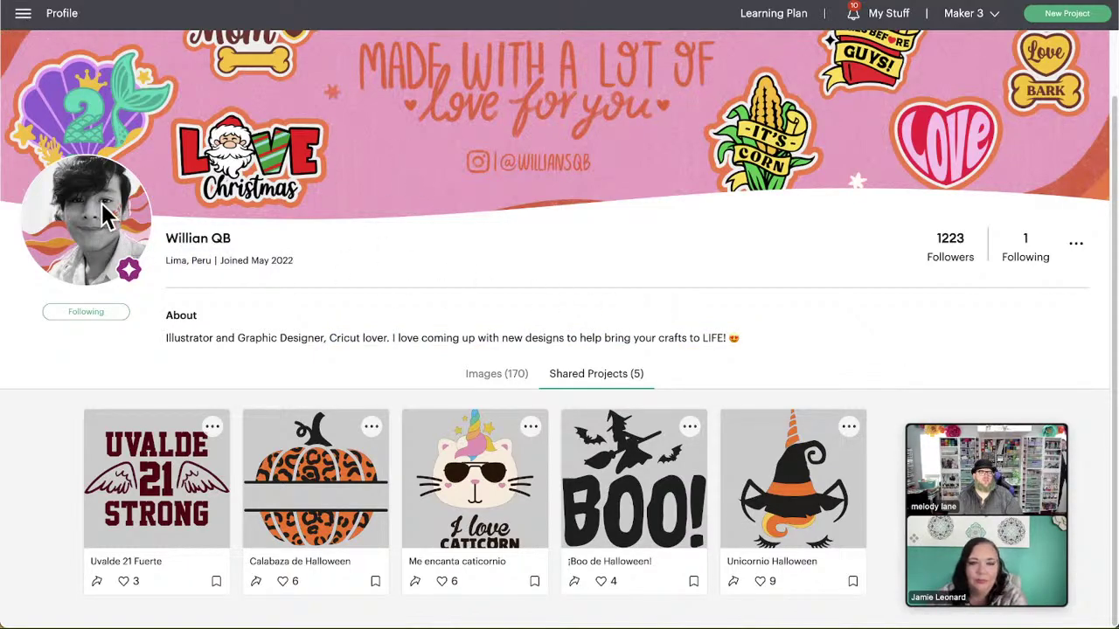
# Step: Leave the artist's profile and return to the home page
pyautogui.click(20, 15)
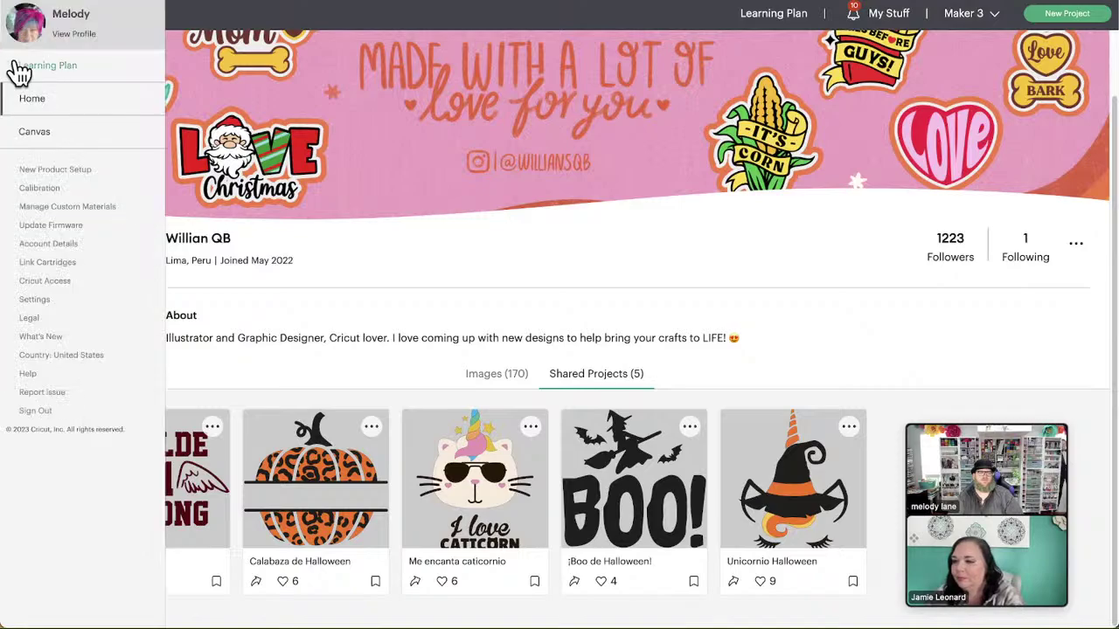
pyautogui.click(33, 102)
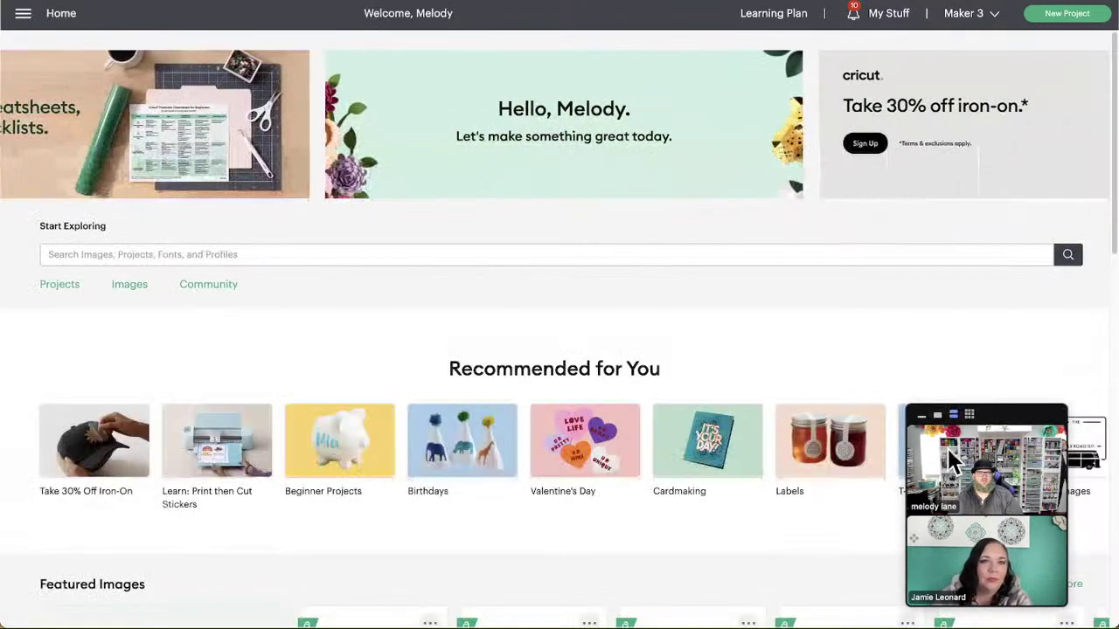
# Step: Reposition the floating meeting video over the home page and stop sharing the screen in the Zoom meeting
pyautogui.moveTo(997, 412); pyautogui.dragTo(100, 339)
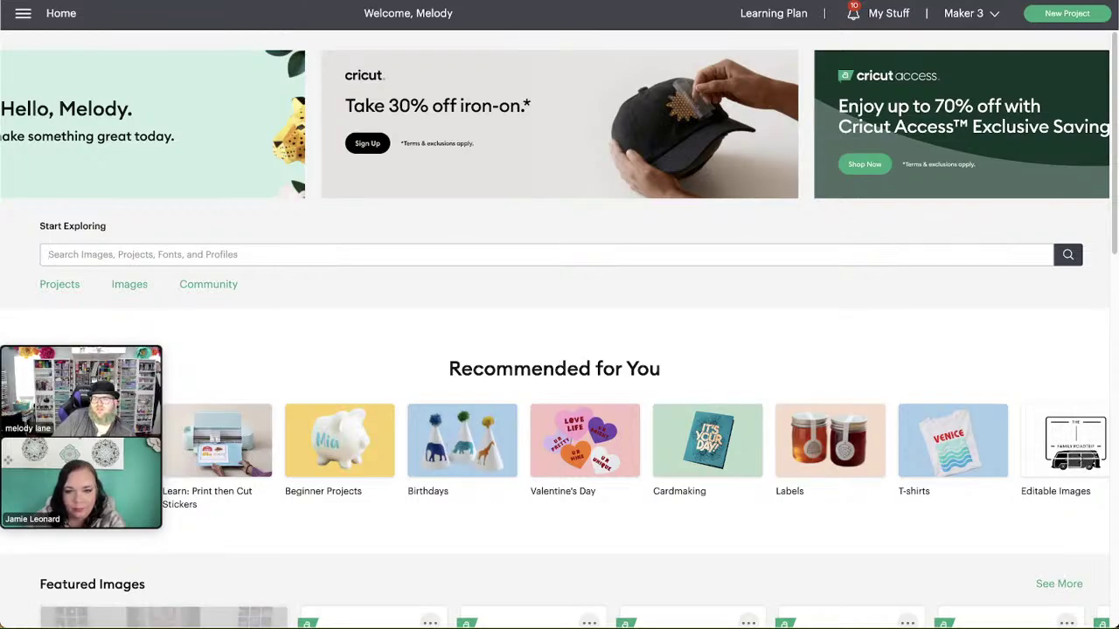
pyautogui.moveTo(105, 322)
pyautogui.moveTo(130, 335); pyautogui.dragTo(128, 435)
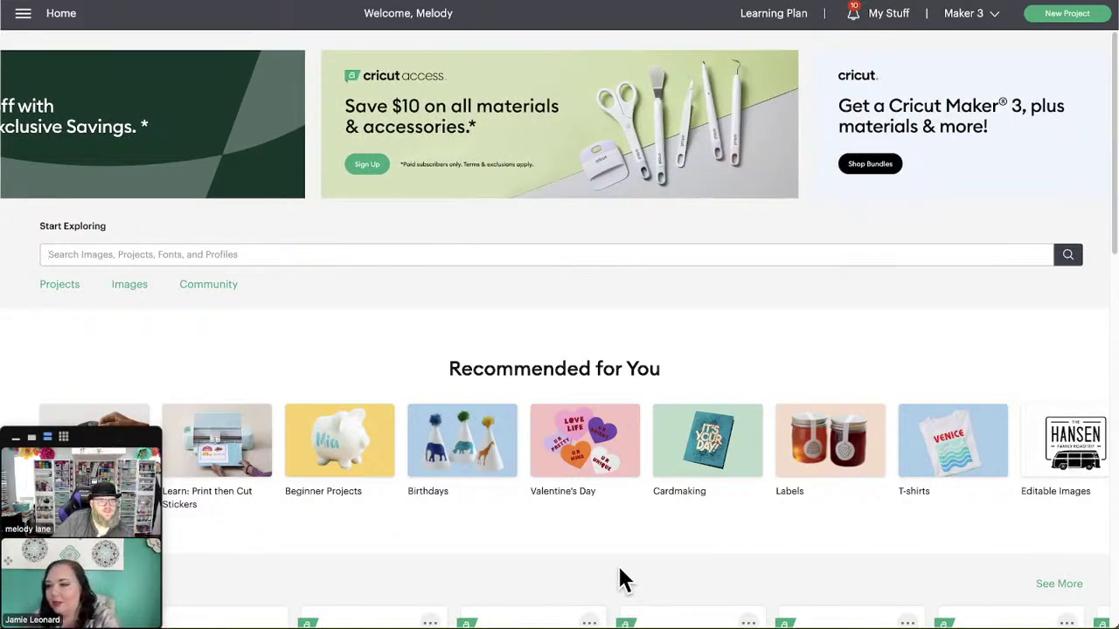
pyautogui.click(934, 4)
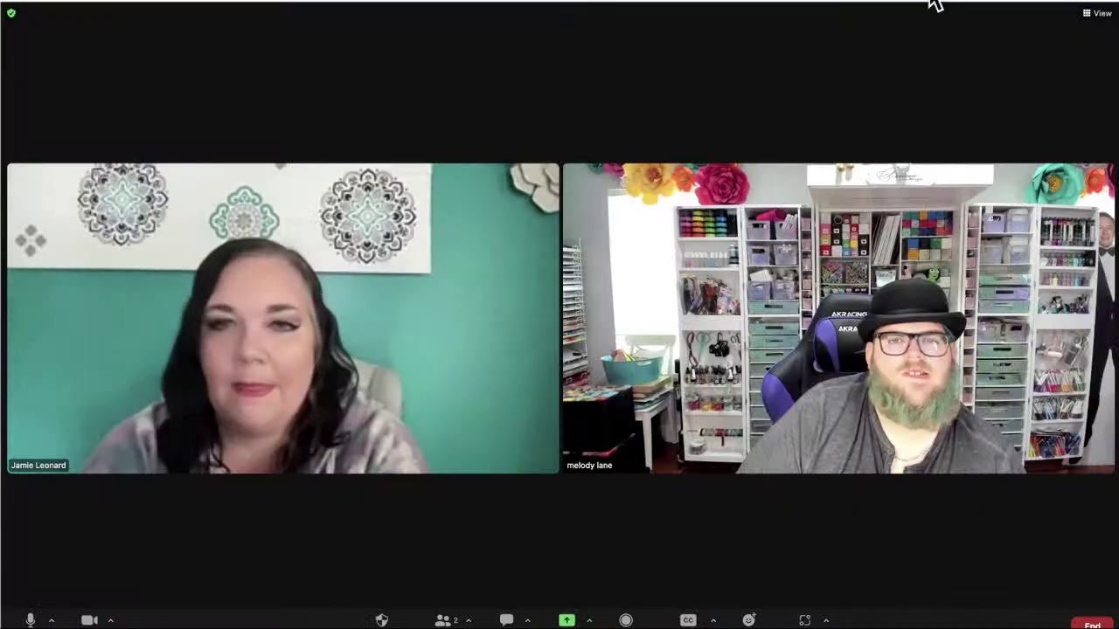